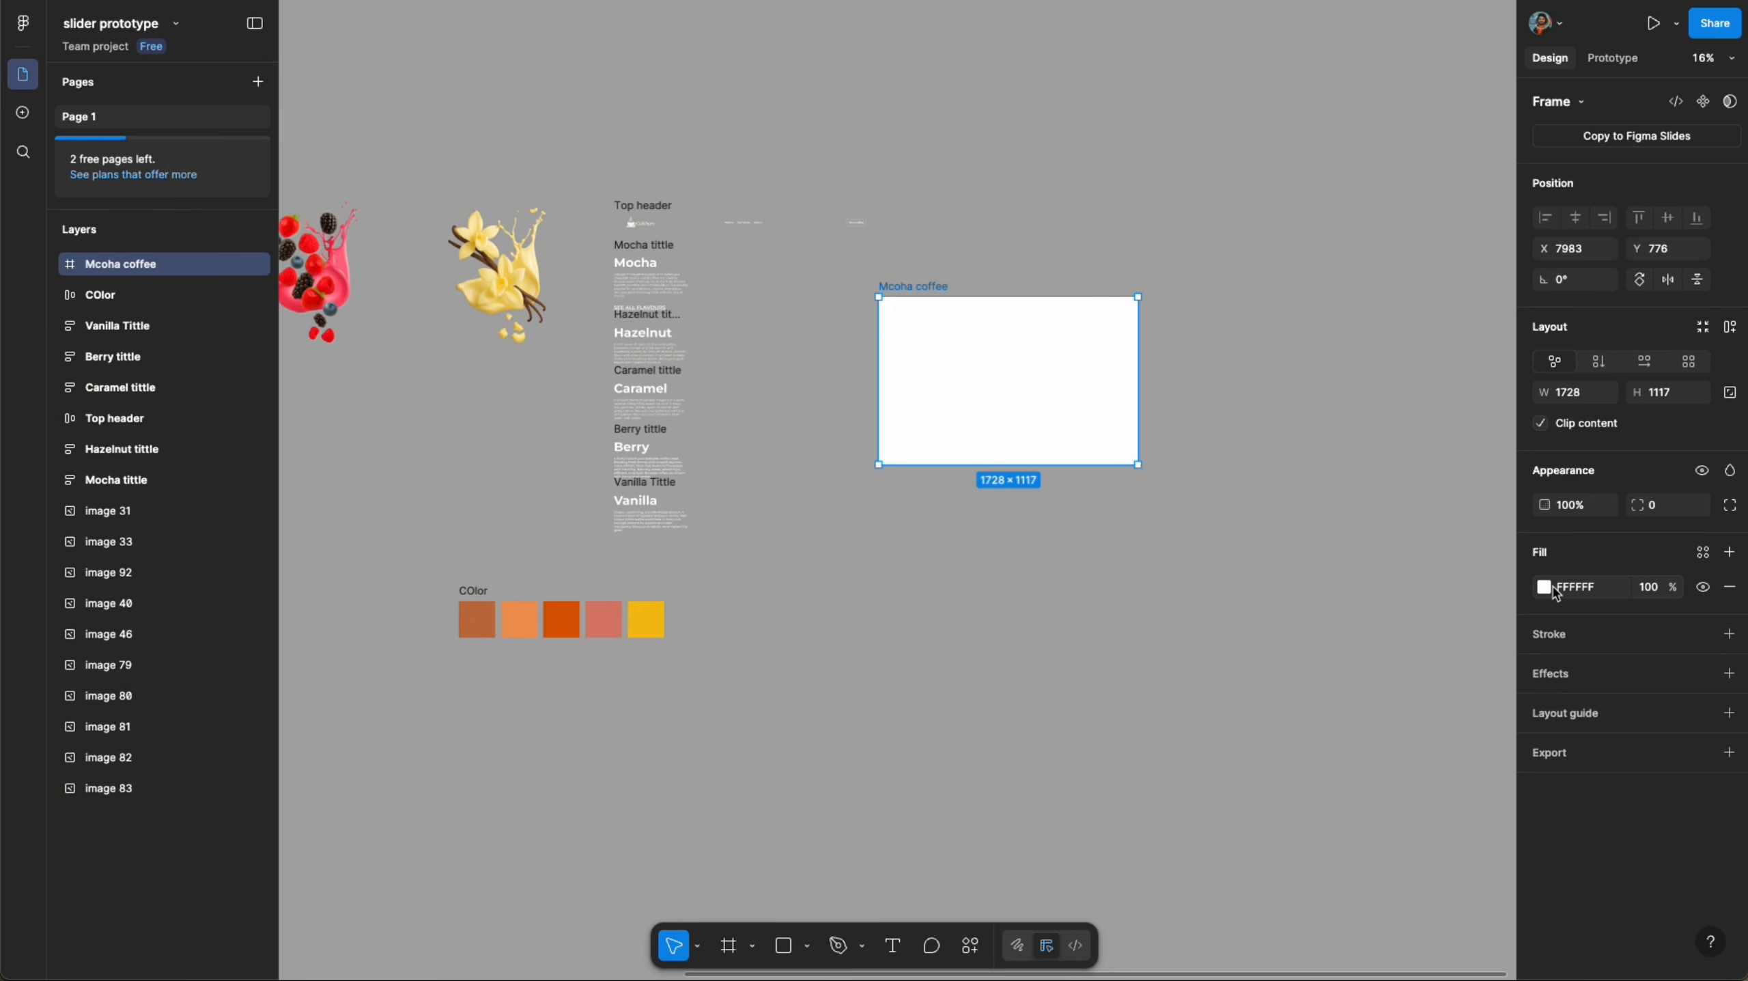
# - Set the Mcoha coffee frame's fill to the first brand colour by sampling the brown swatch with the eyedropper
pyautogui.click(1544, 588)
pyautogui.click(1314, 821)
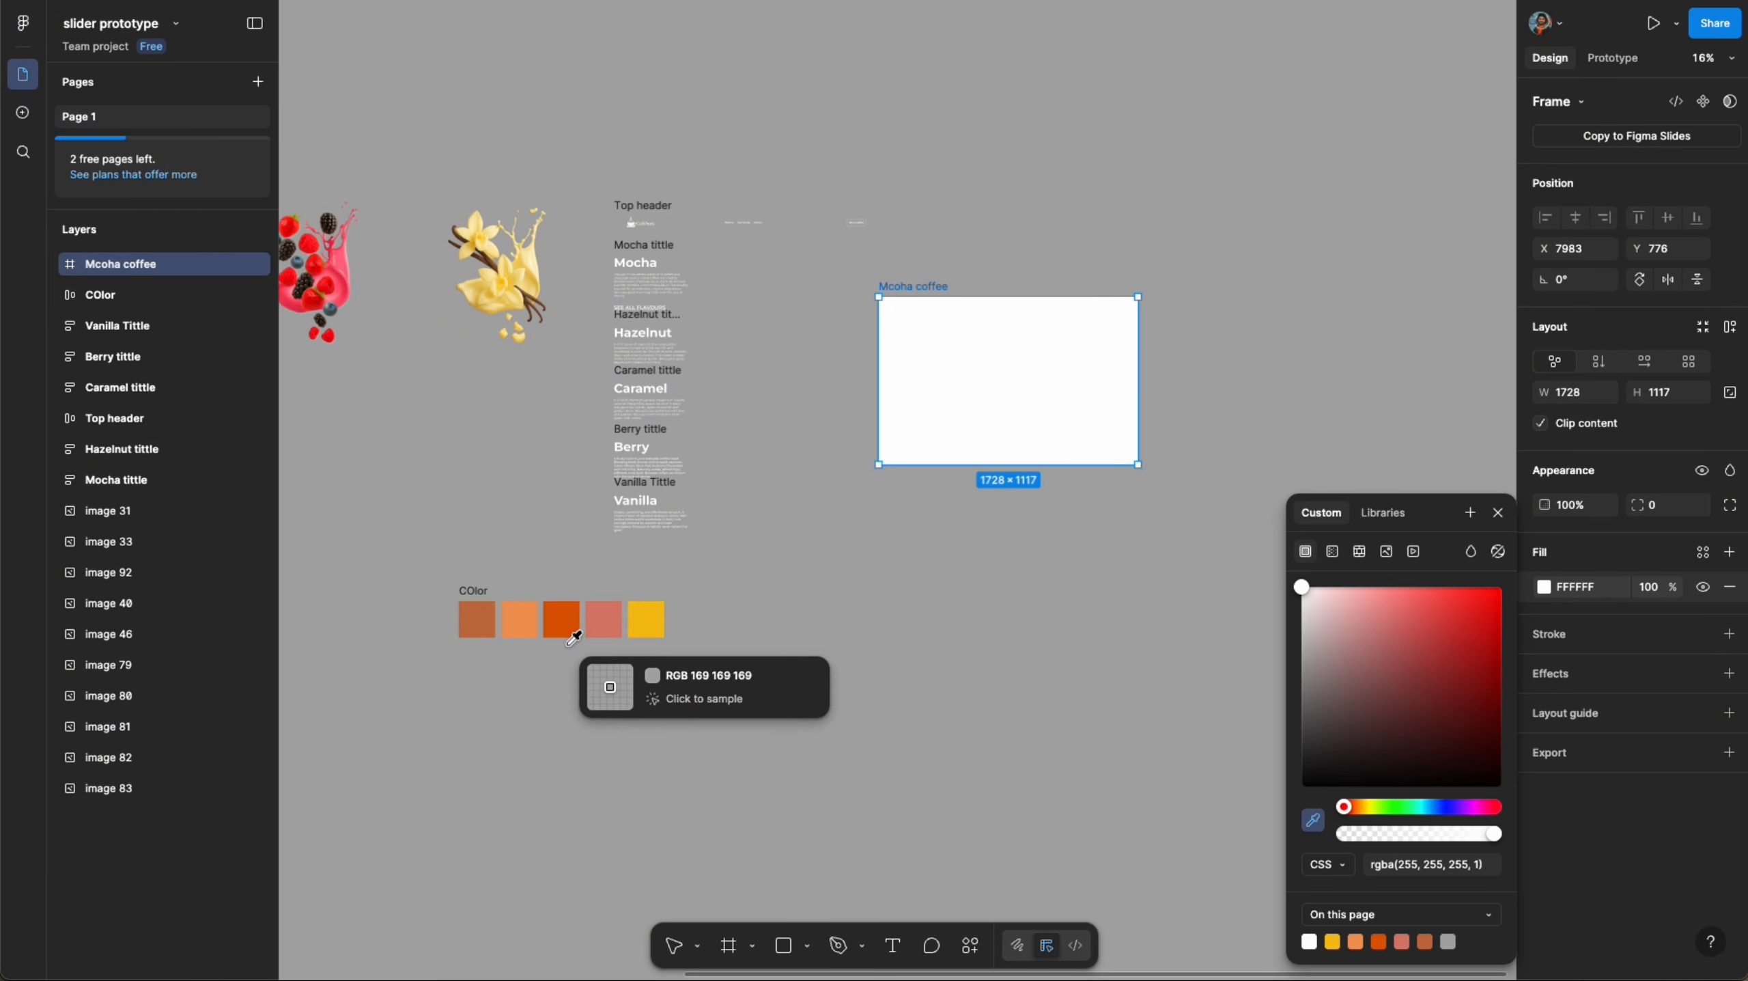
pyautogui.click(476, 619)
pyautogui.click(1084, 509)
# - Place the mocha coffee cup image inside the Mcoha coffee frame and centre it horizontally and vertically
pyautogui.scroll(-5, 1084, 509)
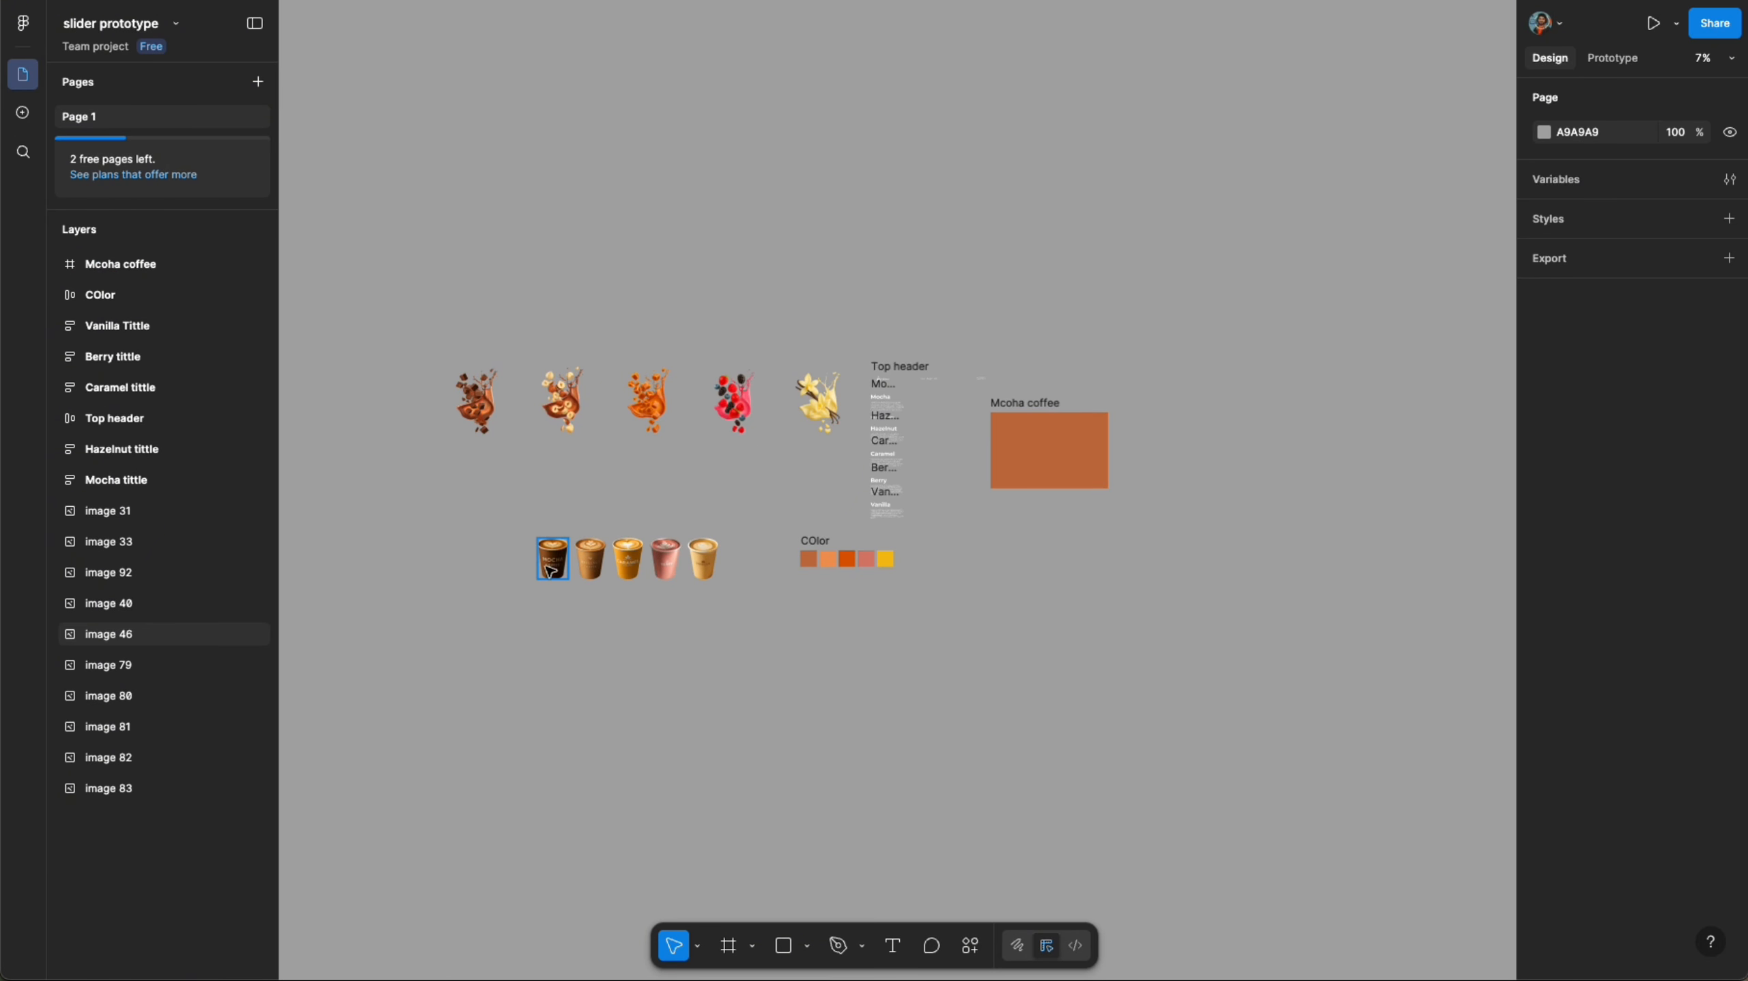
pyautogui.moveTo(553, 558); pyautogui.dragTo(1135, 449)
pyautogui.scroll(10, 1046, 454)
pyautogui.press('space')
pyautogui.moveTo(1134, 446); pyautogui.dragTo(829, 474)
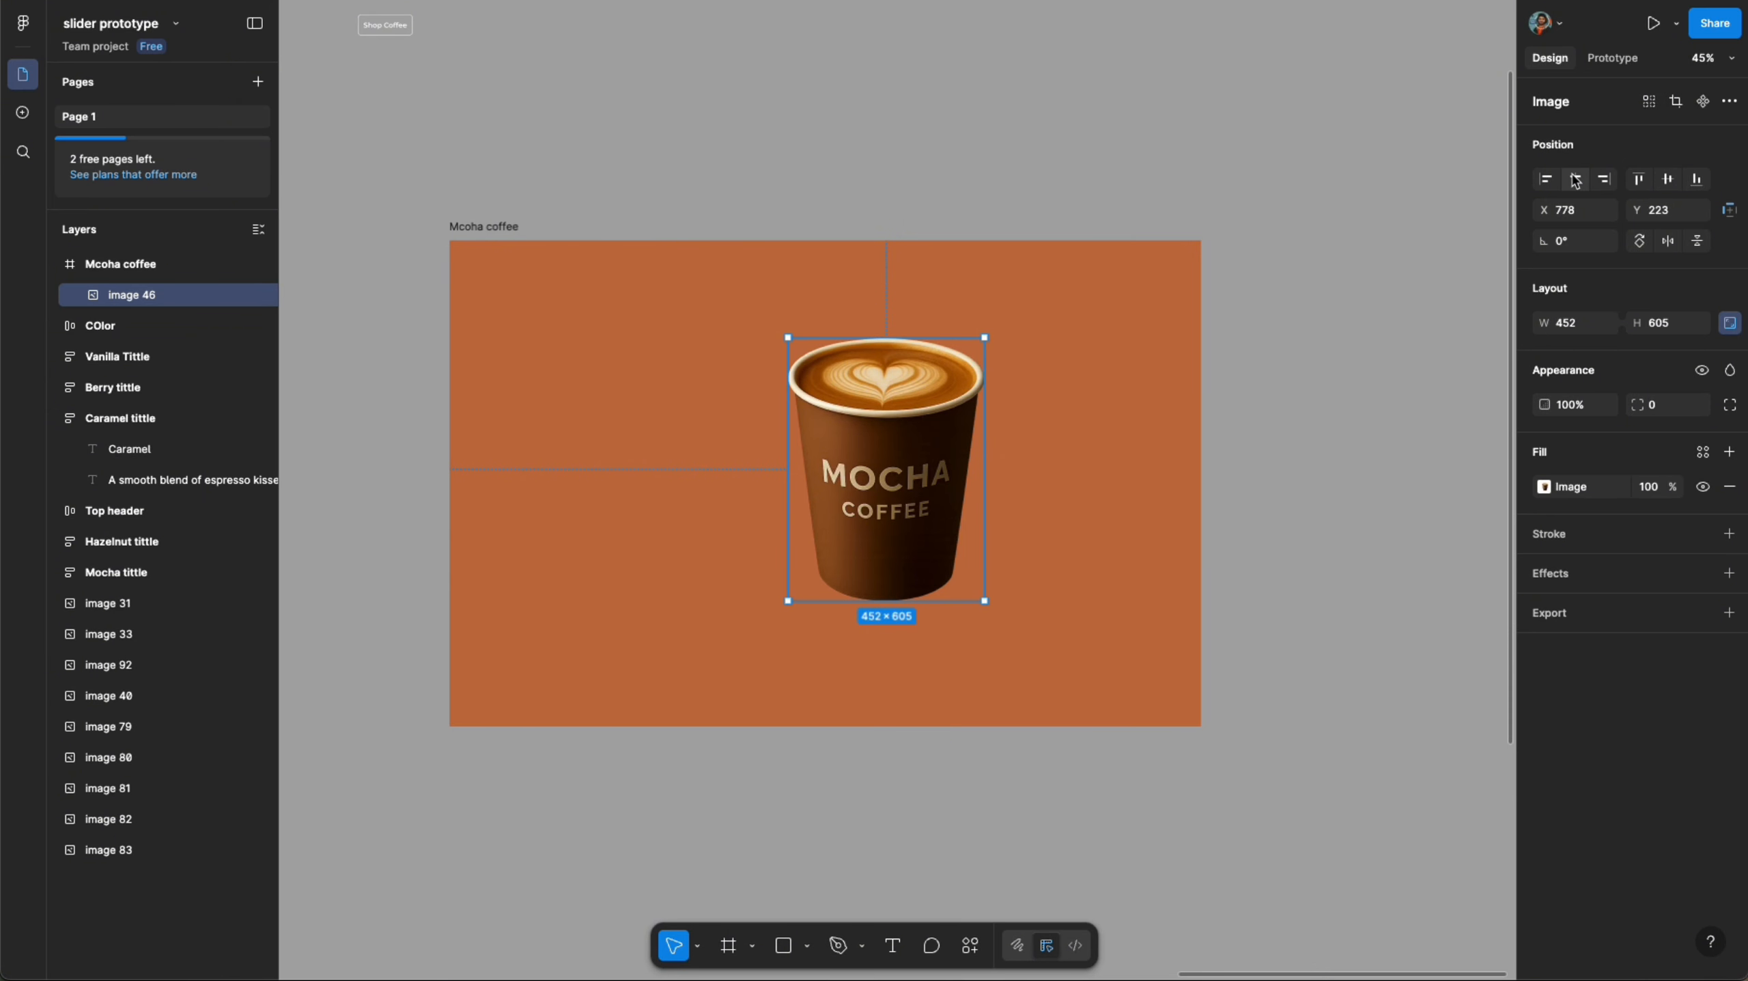
pyautogui.click(1576, 180)
pyautogui.click(1668, 178)
pyautogui.click(1210, 351)
# - Move the Top header group into the top of the Mcoha coffee frame
pyautogui.scroll(-5, 1210, 351)
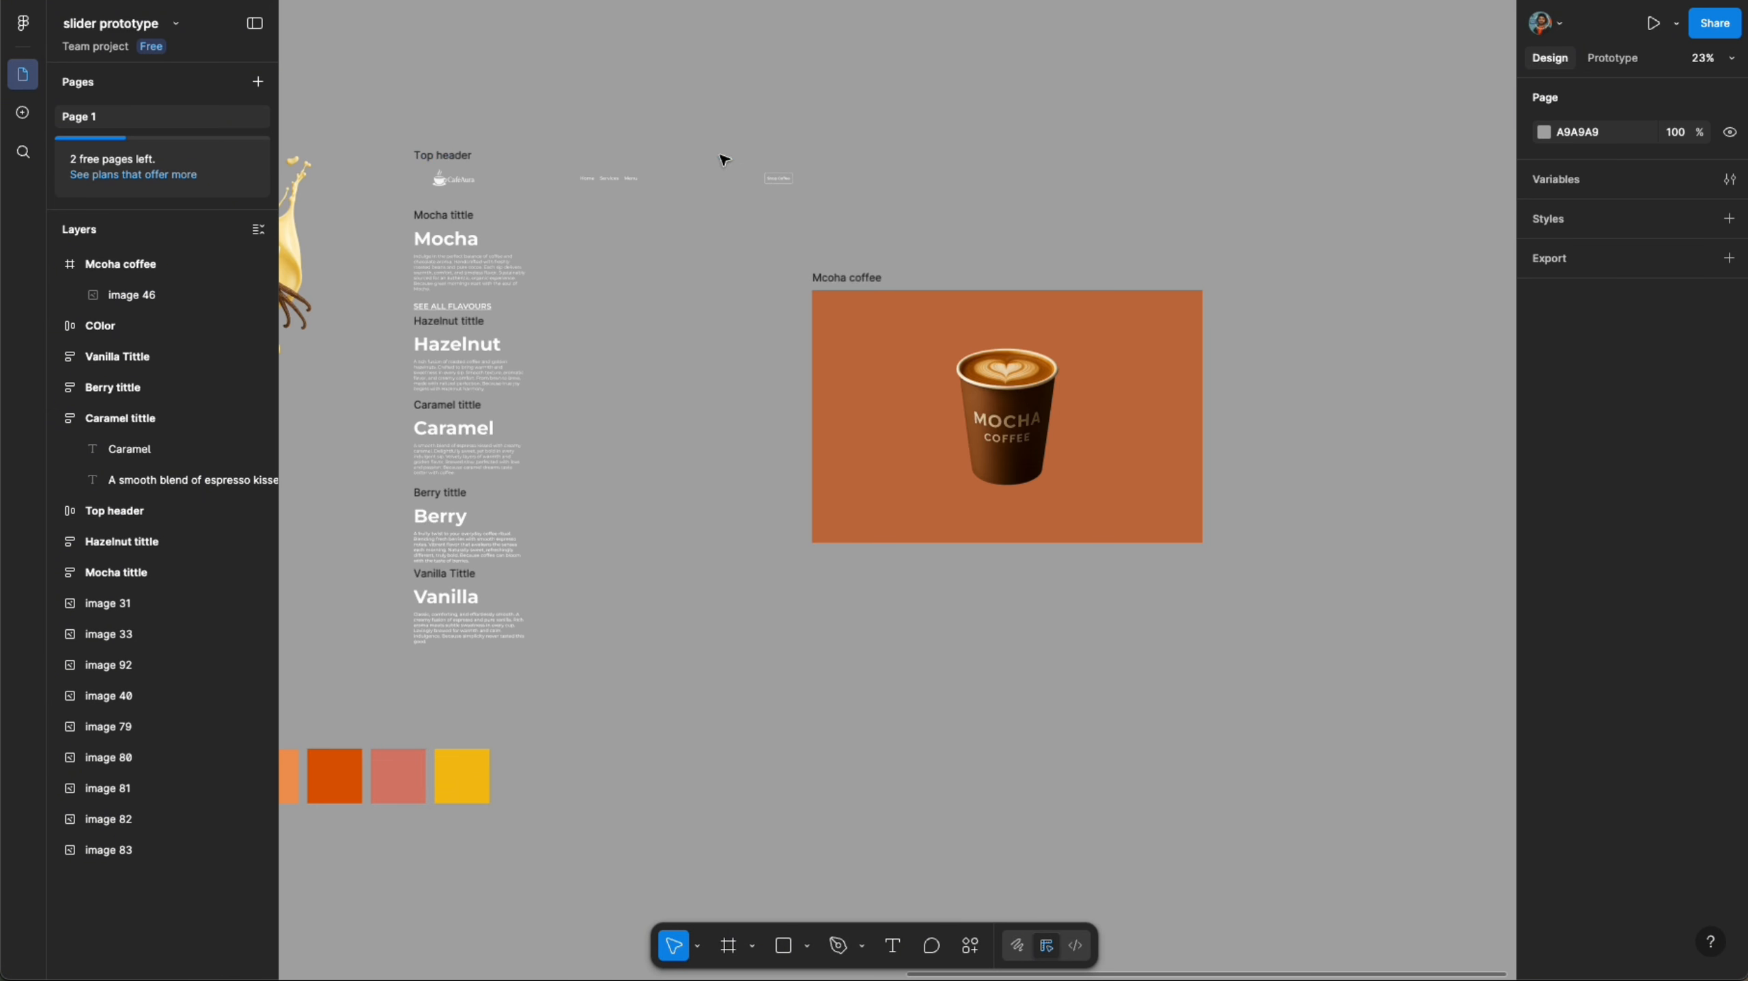
pyautogui.moveTo(456, 161); pyautogui.dragTo(897, 313)
pyautogui.click(1035, 164)
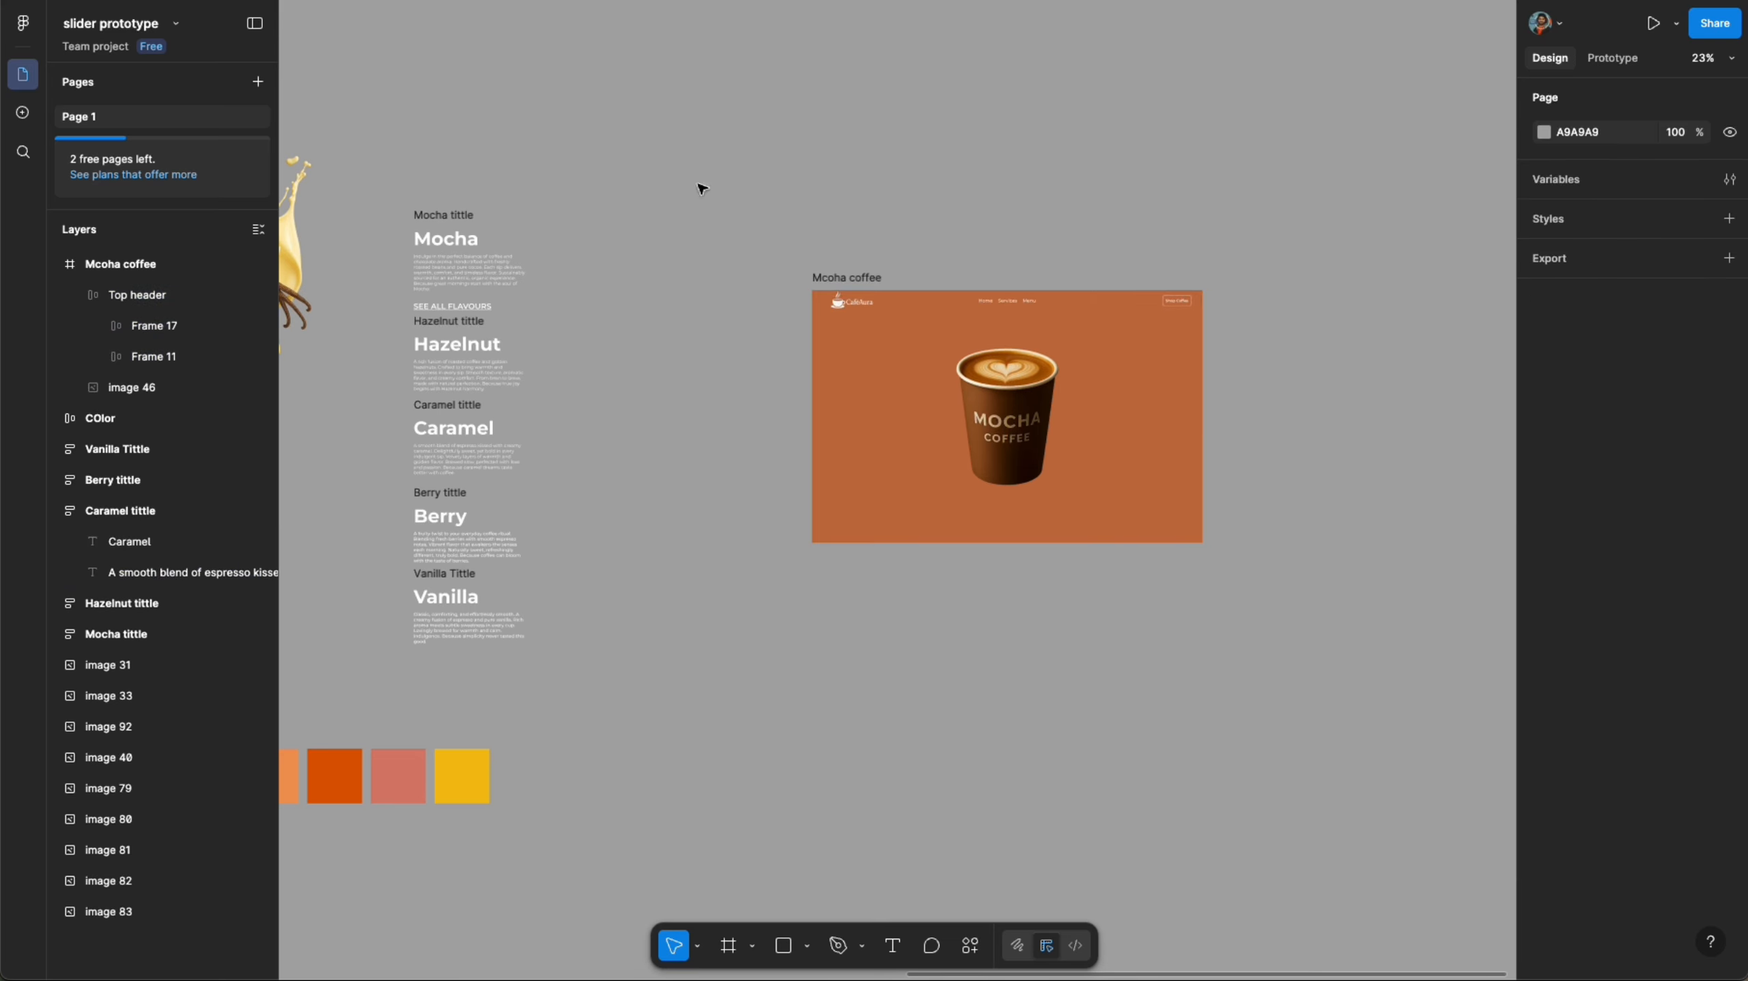
# - Delete the SEE ALL FLAVOURS text beneath the Mocha description
pyautogui.click(437, 272)
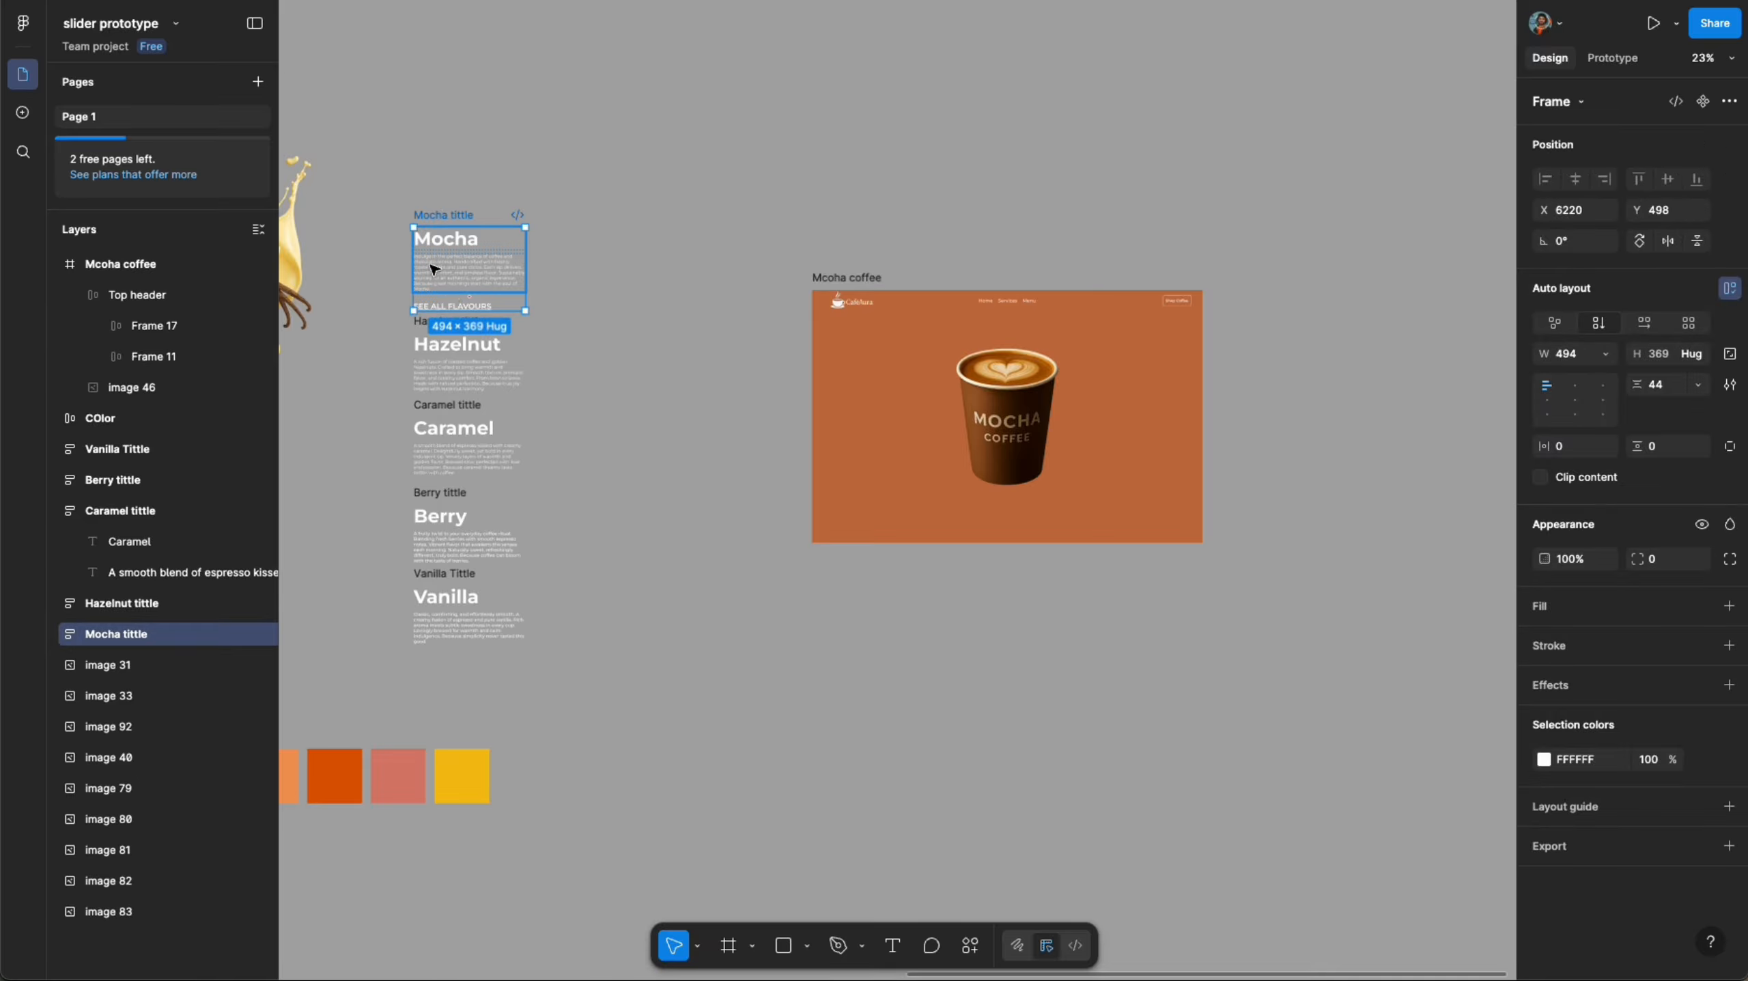
pyautogui.scroll(5, 445, 300)
pyautogui.click(444, 314)
pyautogui.press('Delete')
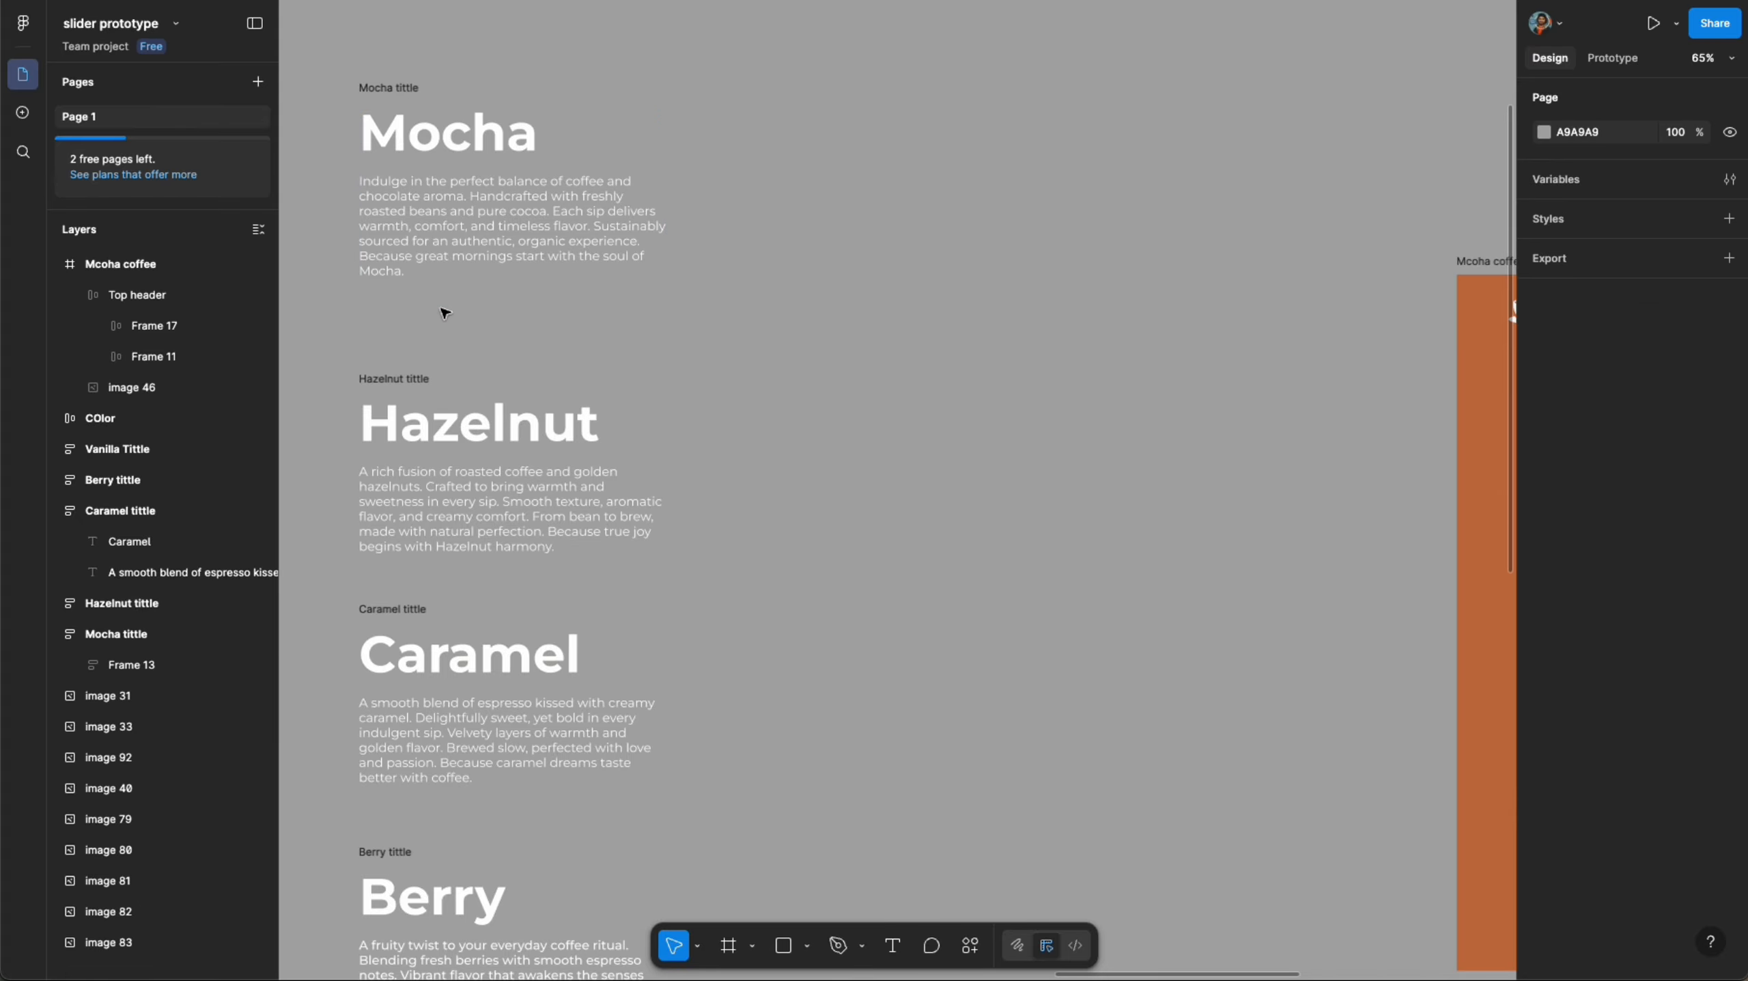
# - Move the Mocha tittle group into the Mcoha coffee frame, left of the cup
pyautogui.scroll(-5, 445, 313)
pyautogui.click(441, 187)
pyautogui.moveTo(437, 245); pyautogui.dragTo(1057, 477)
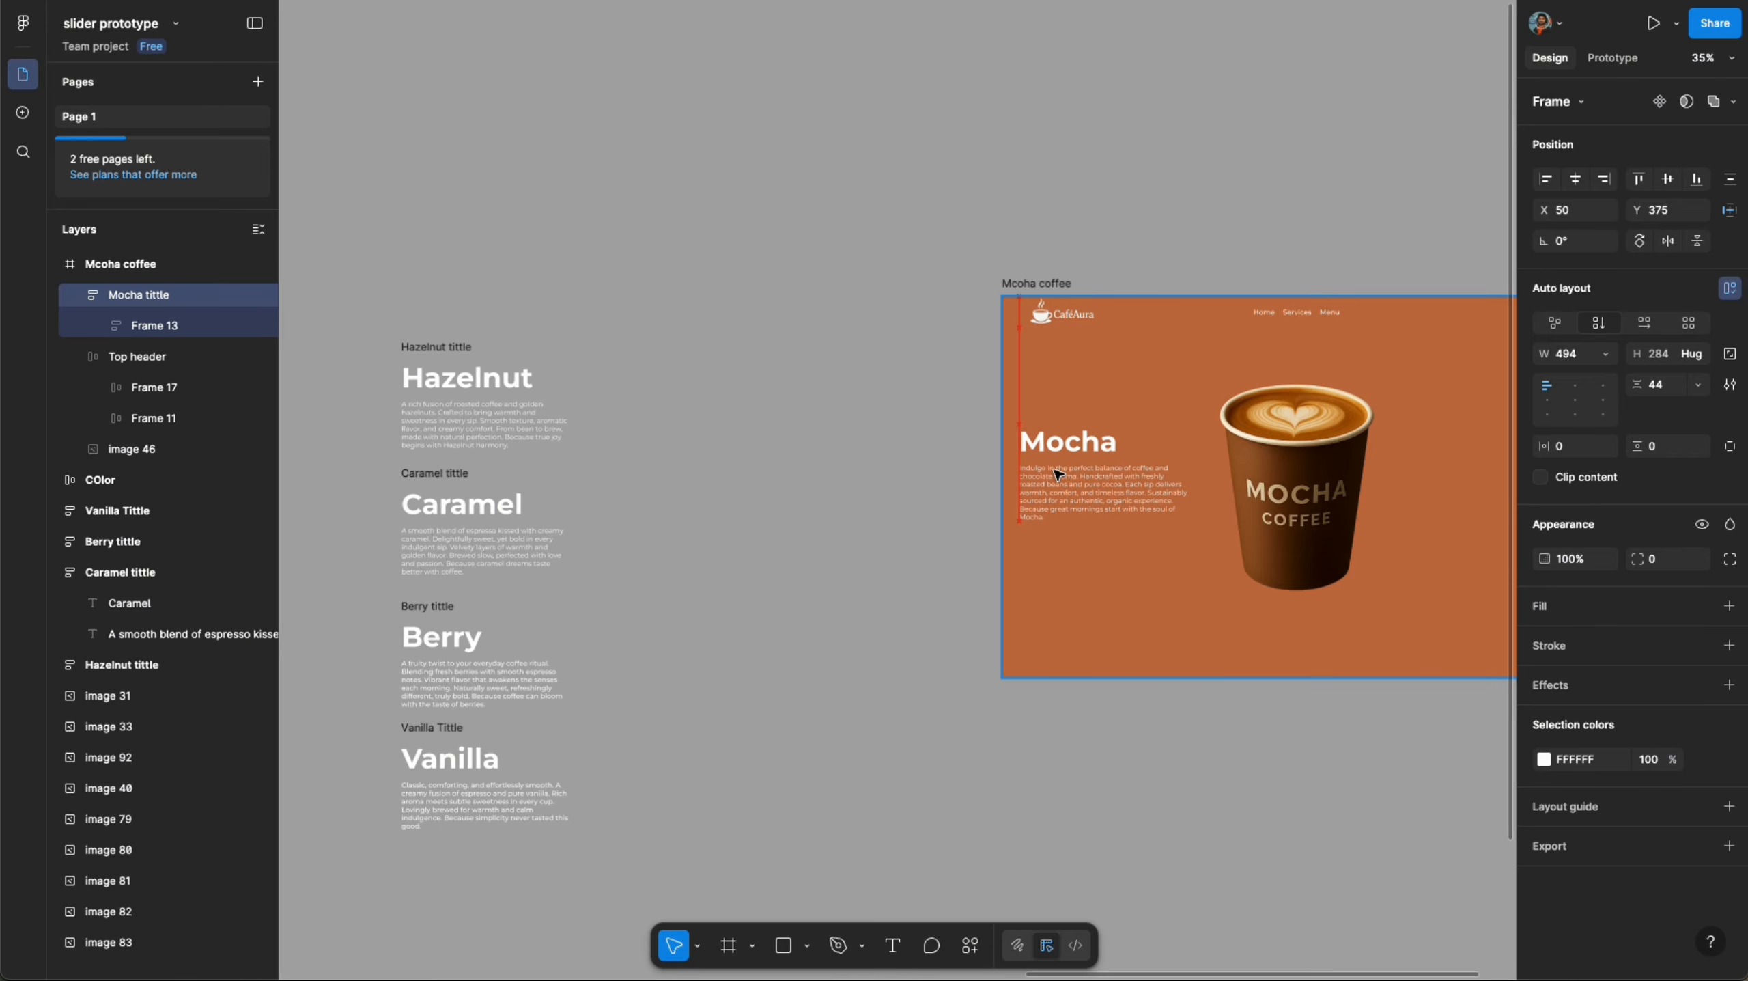
# - Centre the Mocha tittle group vertically within the frame, undoing an accidental horizontal centring
pyautogui.click(1576, 179)
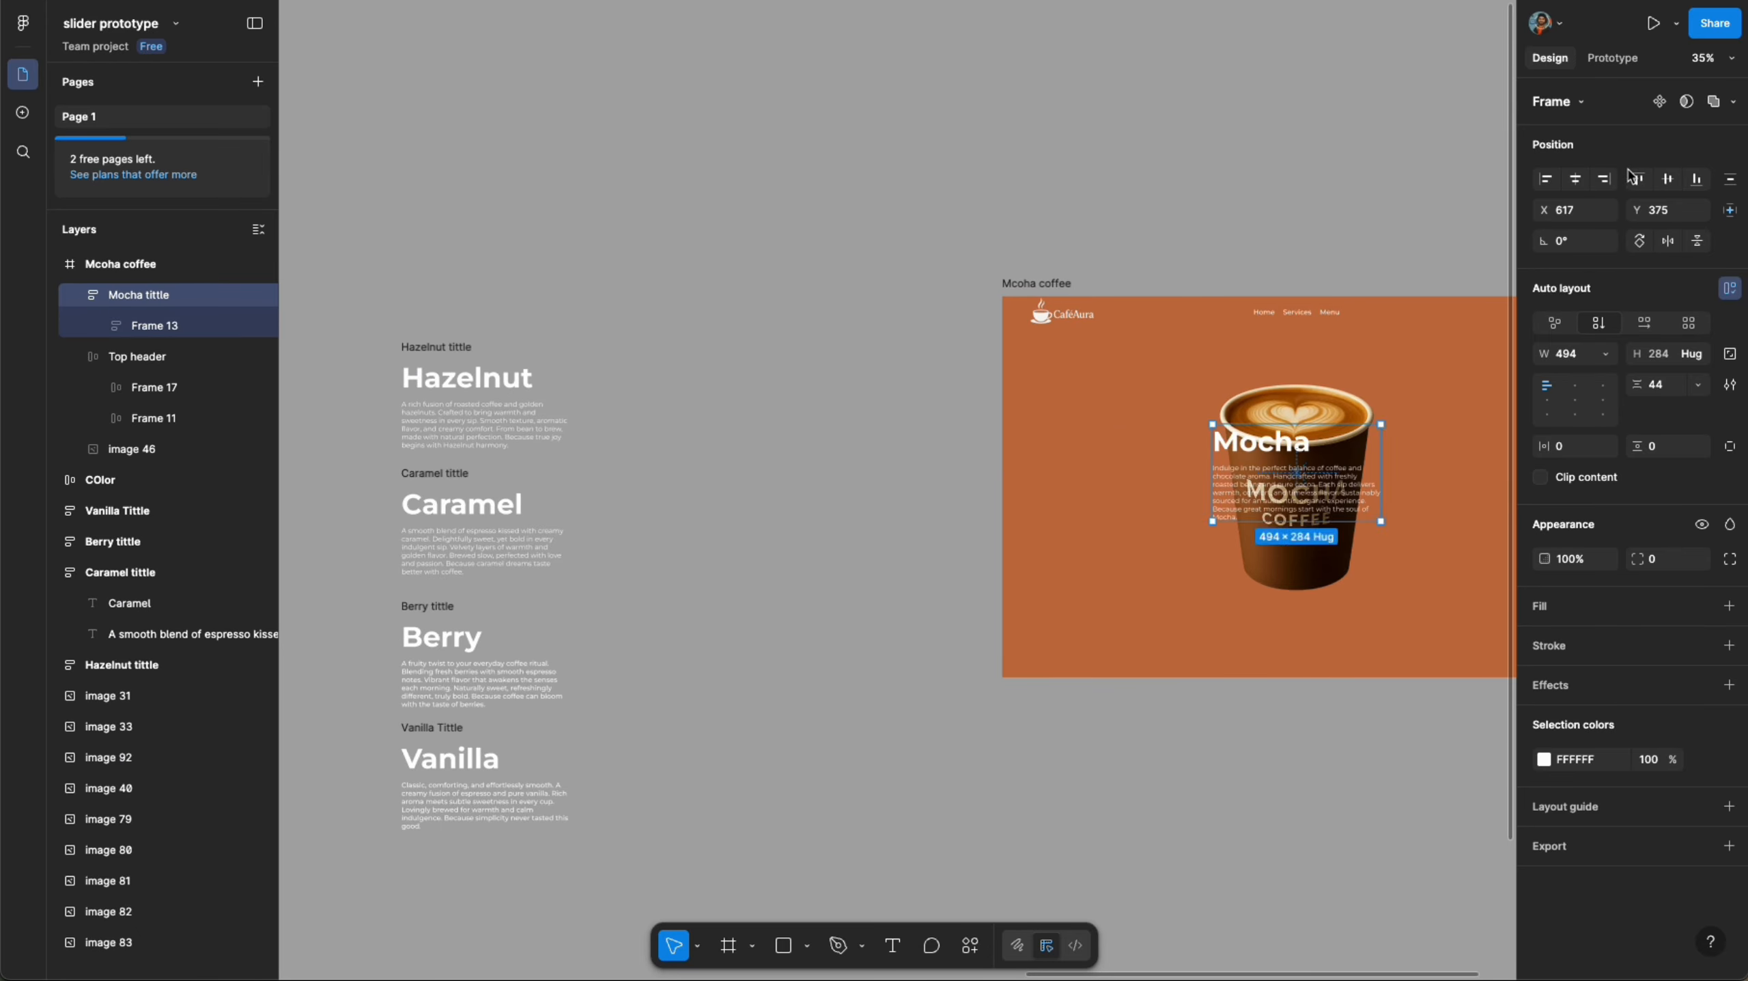
pyautogui.press('super+z')
pyautogui.click(1668, 179)
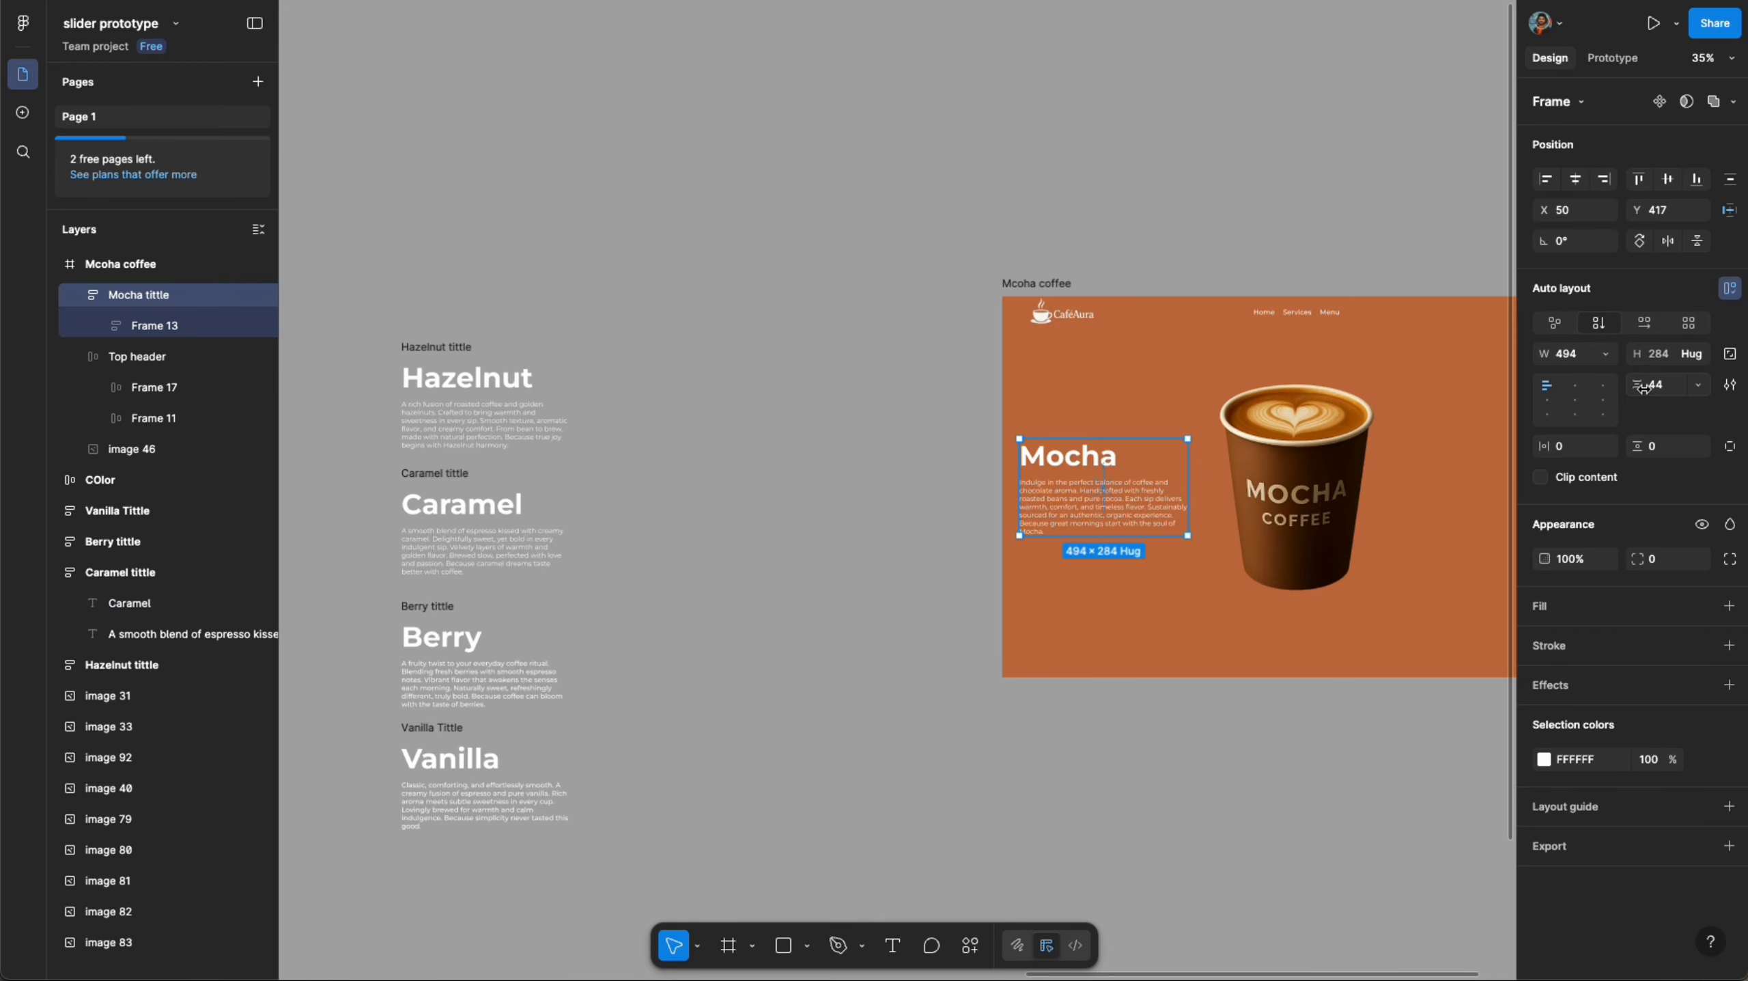
pyautogui.click(1145, 123)
# - Drag the chocolate splash image into the Mcoha coffee frame over the cup
pyautogui.scroll(-3, 1133, 165)
pyautogui.scroll(-3, 1092, 164)
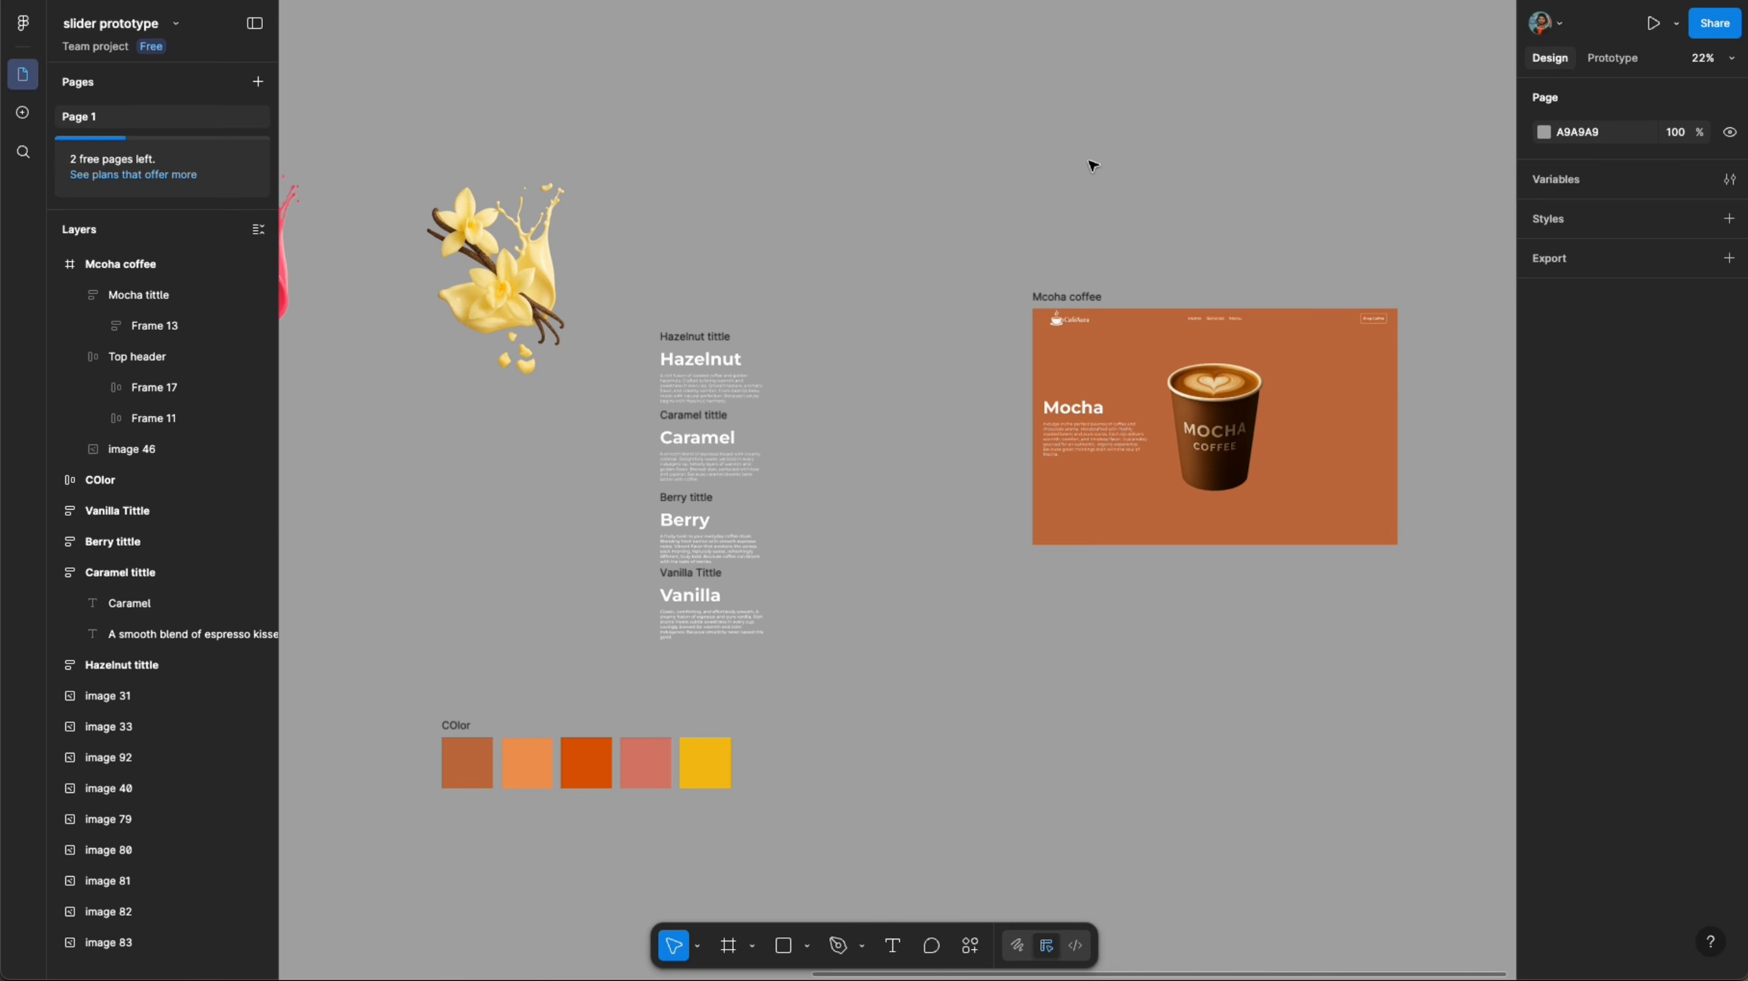
pyautogui.scroll(-4, 993, 184)
pyautogui.hscroll(-2, 508, 117)
pyautogui.click(382, 194)
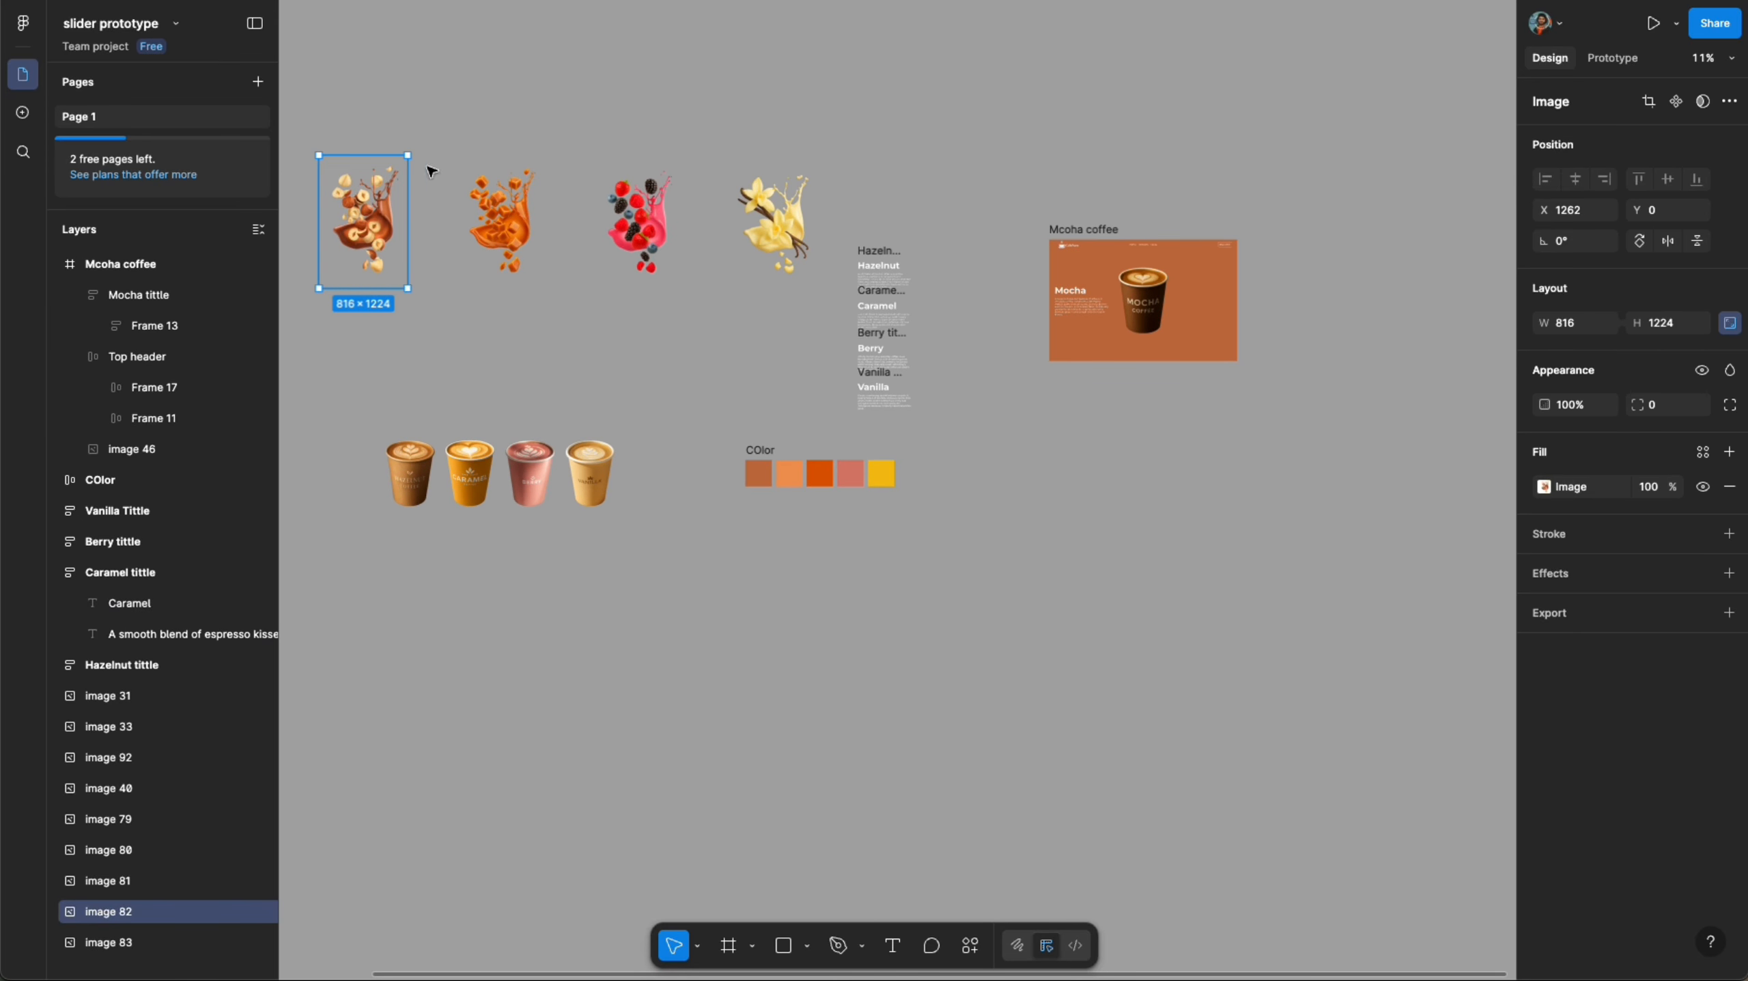
pyautogui.hscroll(-2, 428, 168)
pyautogui.moveTo(321, 196); pyautogui.dragTo(1175, 255)
# - Send the chocolate splash image to the back, behind the cup
pyautogui.scroll(6, 1270, 277)
pyautogui.rightClick(1200, 248)
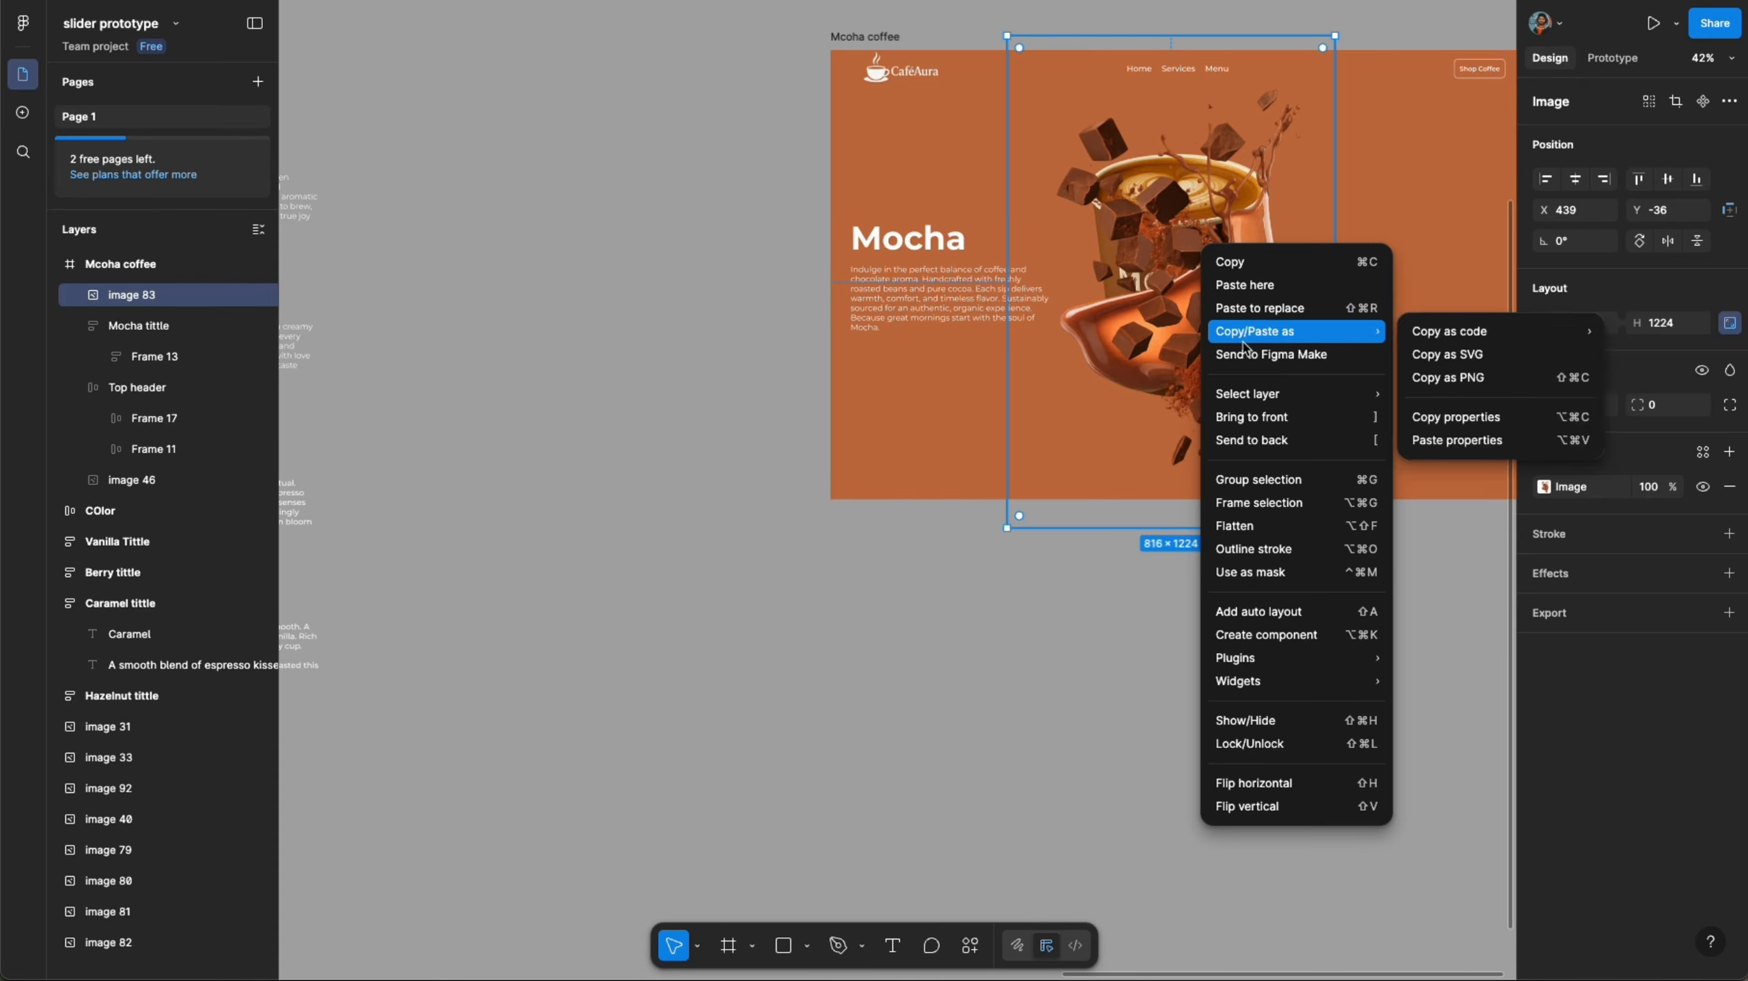
pyautogui.click(1251, 440)
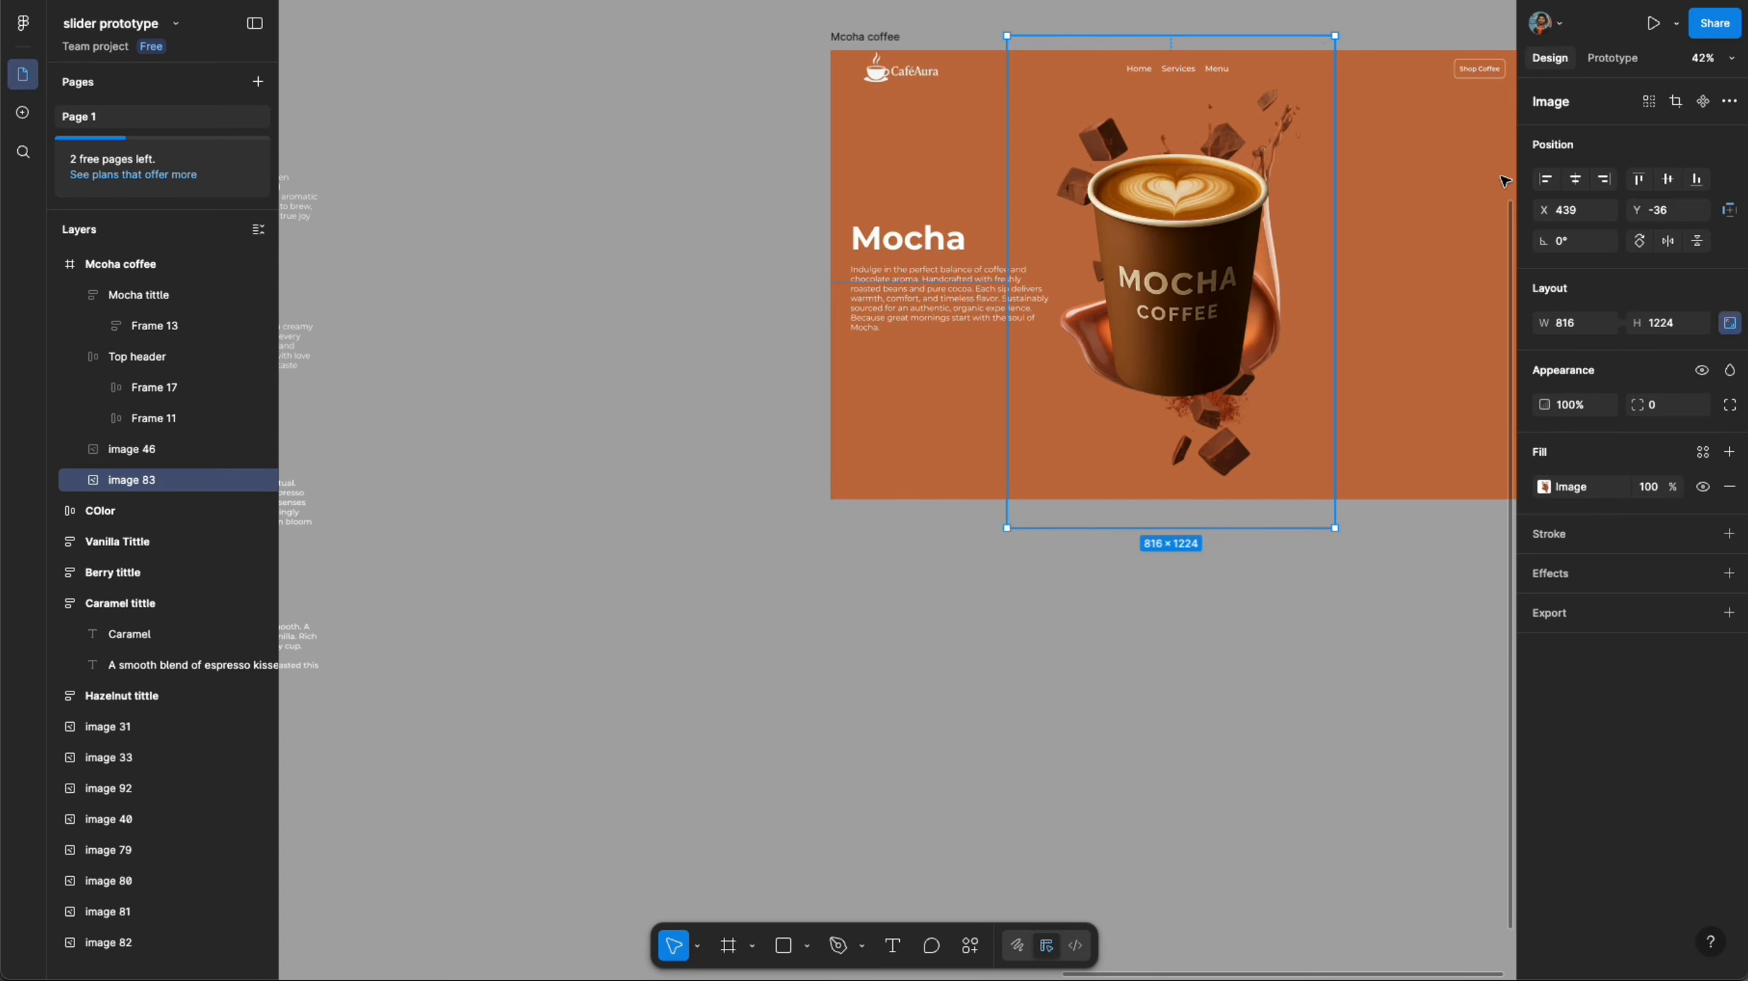
# - Centre the chocolate splash image in the frame and adjust its position behind the cup
pyautogui.click(1576, 185)
pyautogui.click(1667, 186)
pyautogui.moveTo(1348, 21); pyautogui.dragTo(1407, 155)
pyautogui.click(1249, 705)
# - Select the four other splash images, move them below the frame and stack them by aligning their horizontal centres
pyautogui.scroll(-6, 1248, 705)
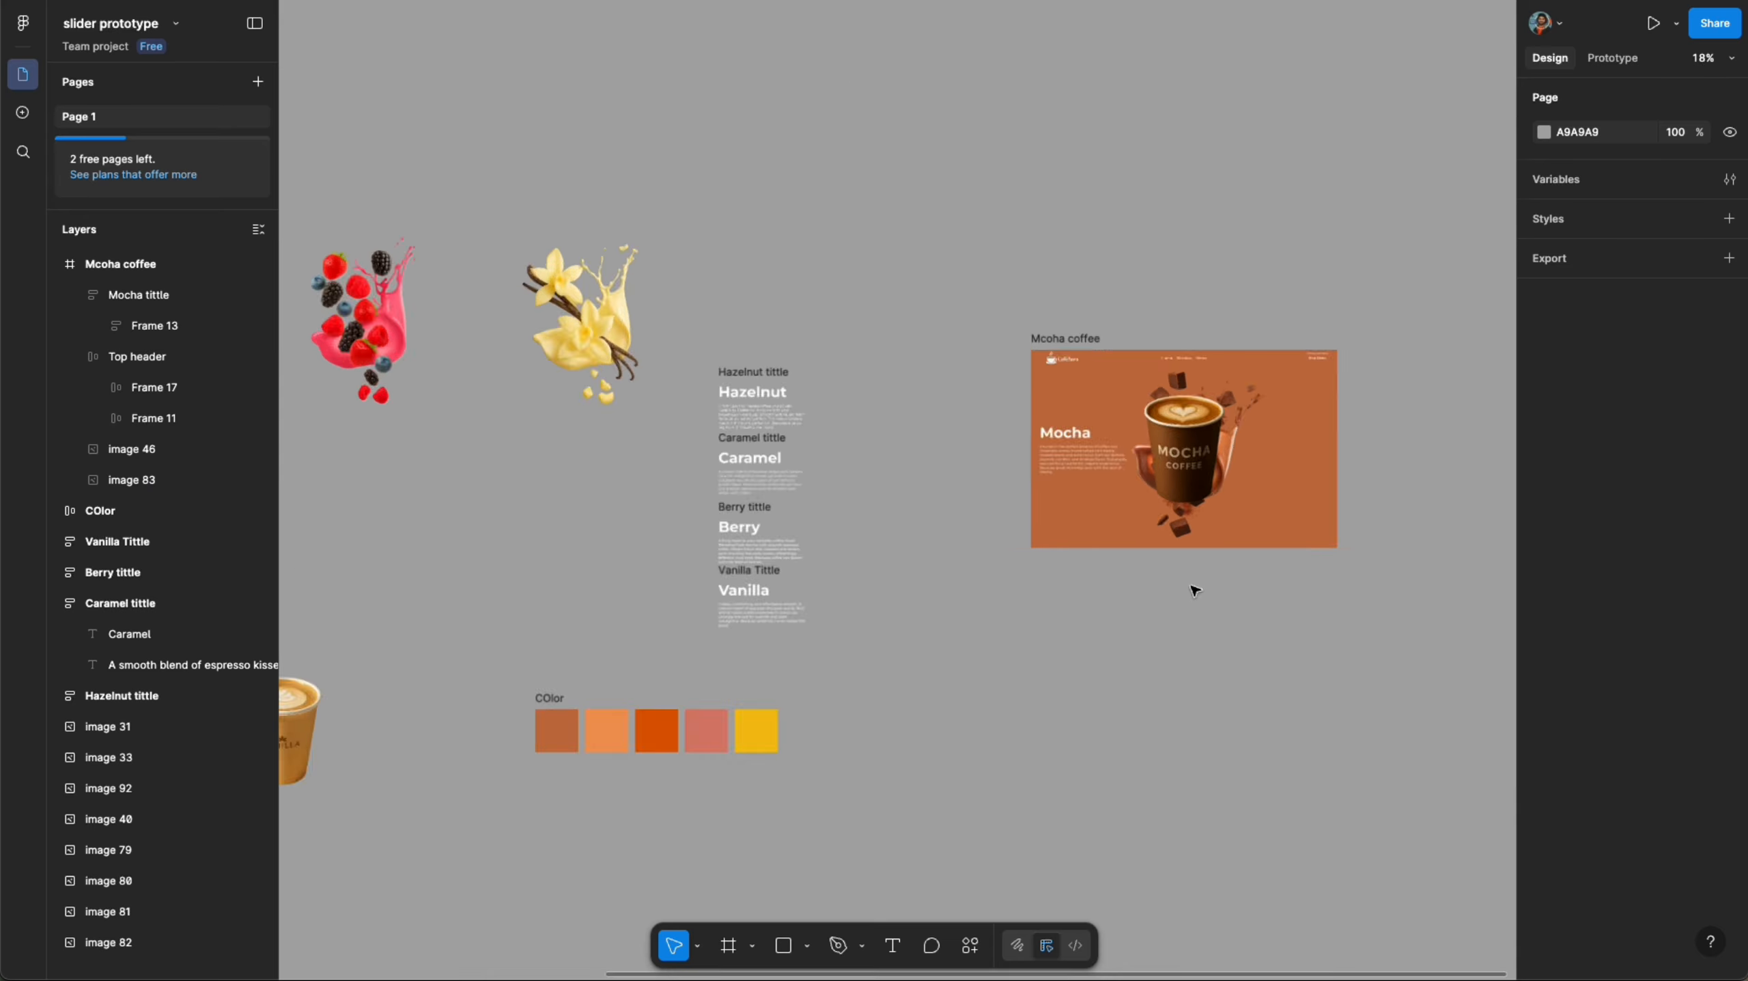
pyautogui.click(652, 261)
pyautogui.keyDown('shift'); pyautogui.click(515, 261); pyautogui.keyUp('shift')
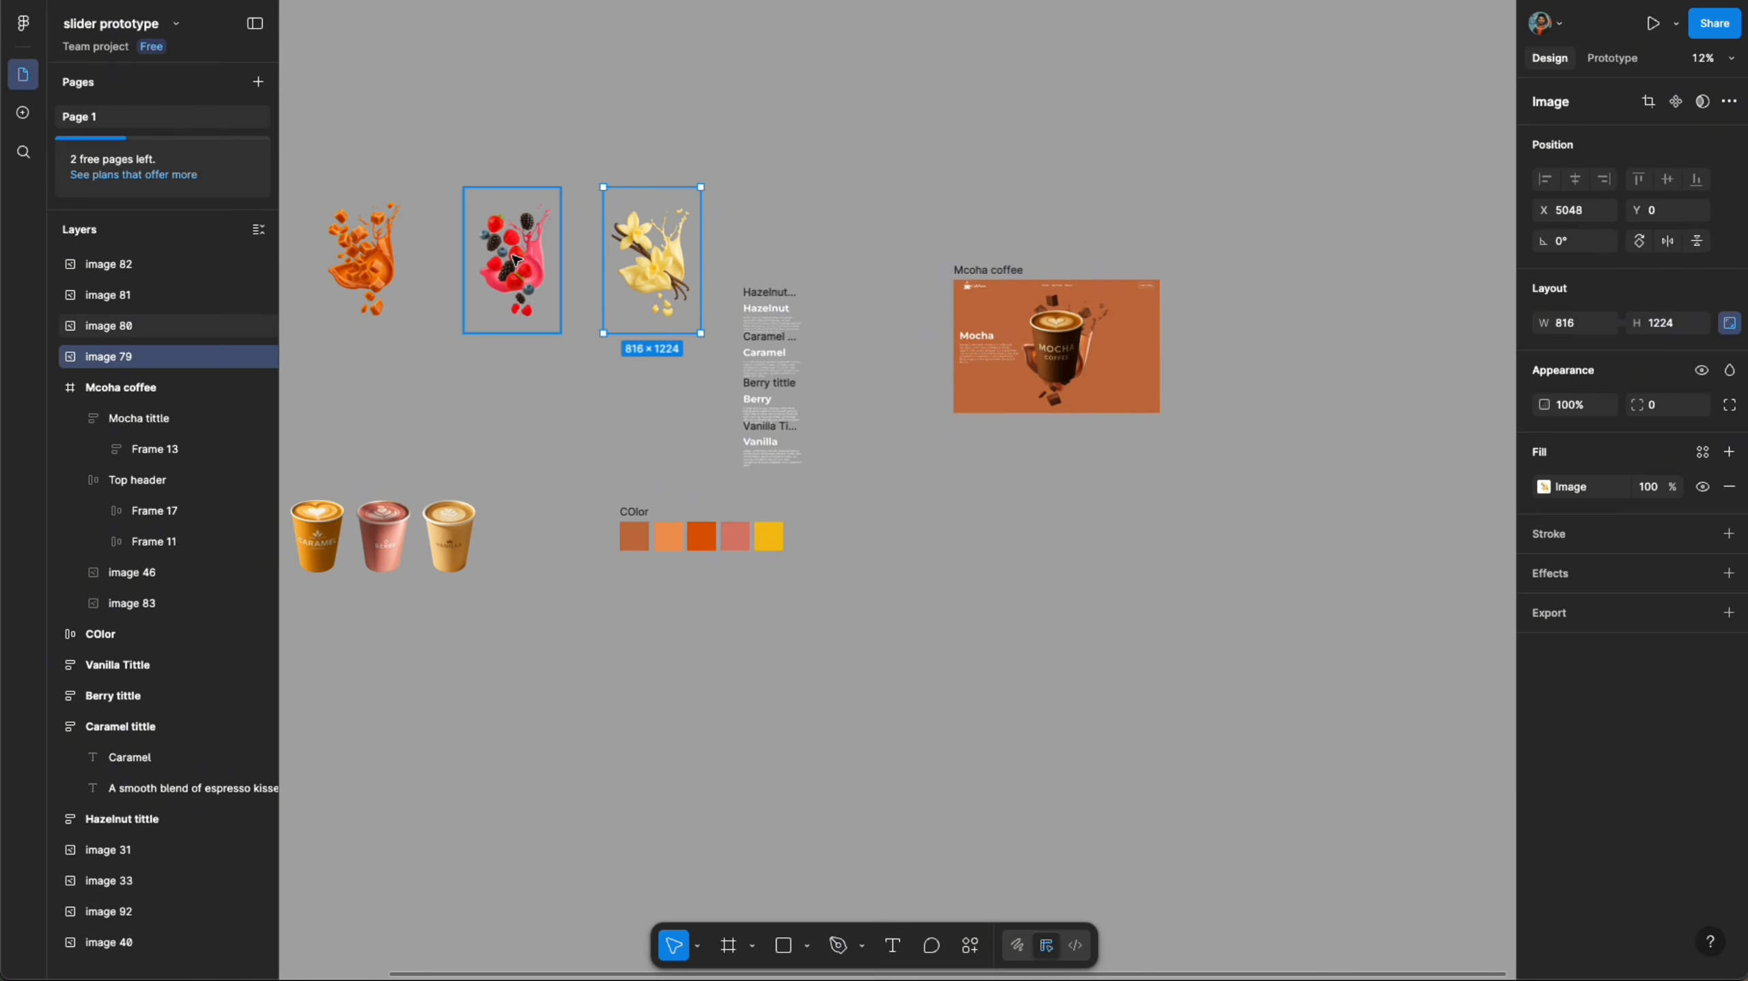
pyautogui.keyDown('shift'); pyautogui.click(362, 261); pyautogui.keyUp('shift')
pyautogui.hscroll(-4, 364, 271)
pyautogui.keyDown('shift'); pyautogui.click(394, 261); pyautogui.keyUp('shift')
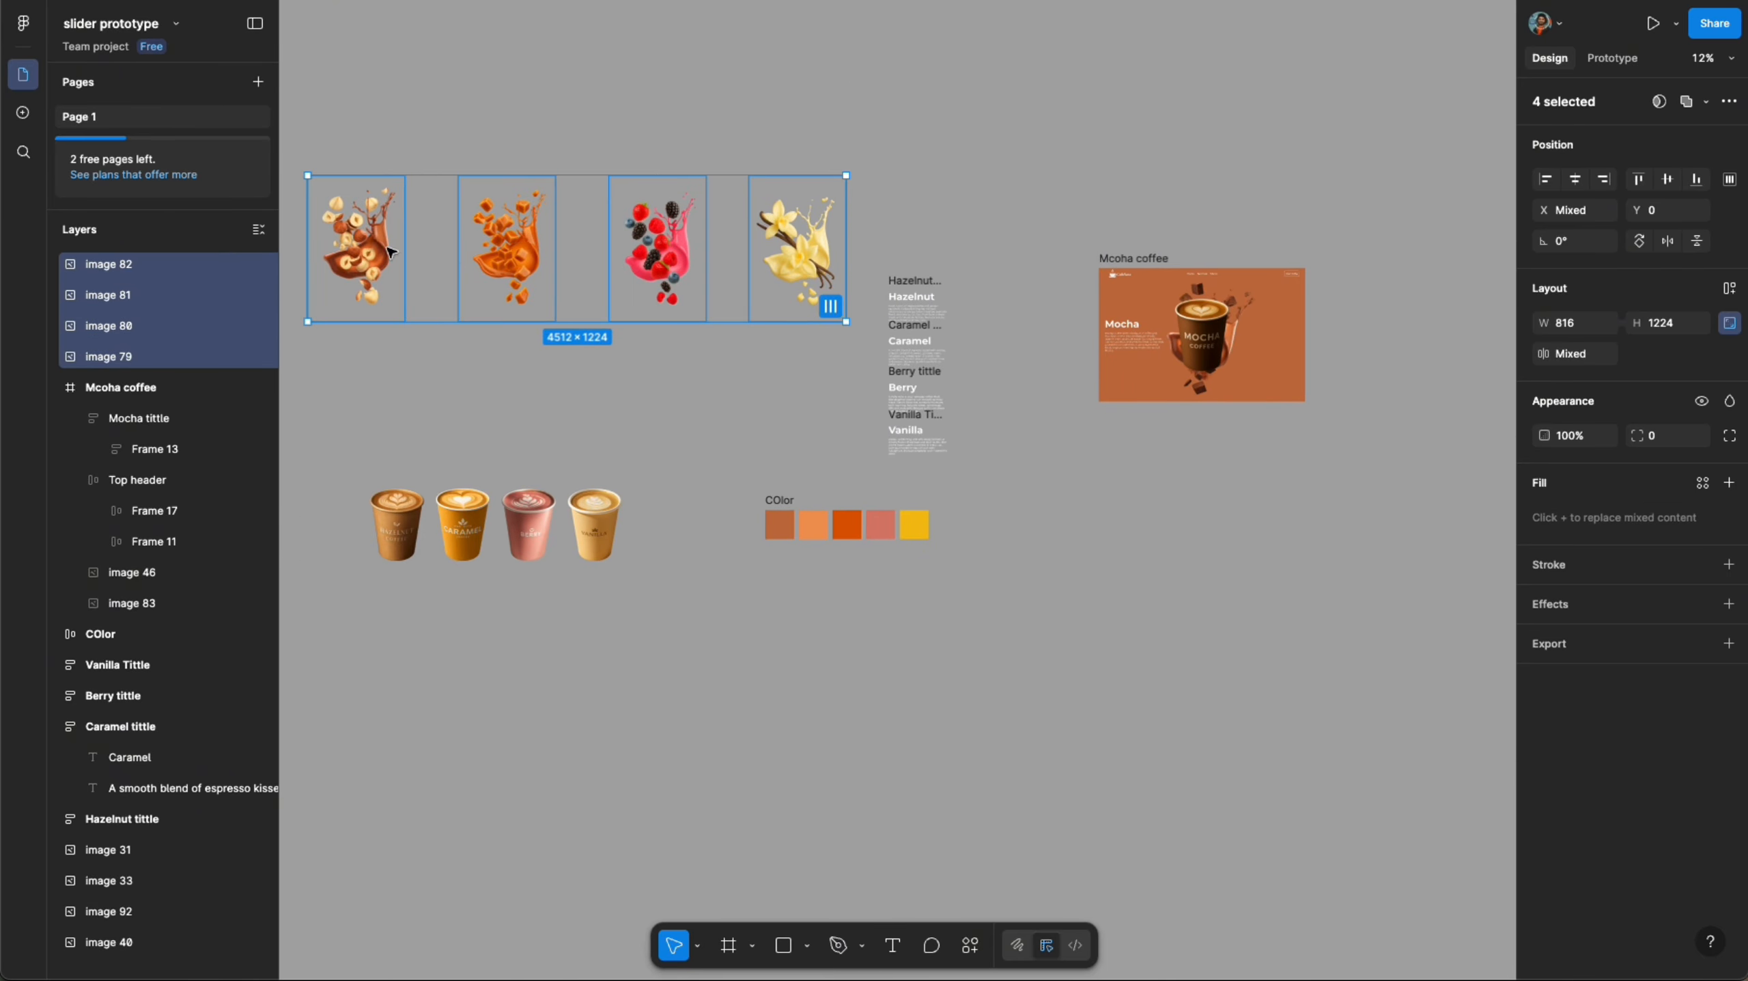
pyautogui.moveTo(382, 241); pyautogui.dragTo(1080, 509)
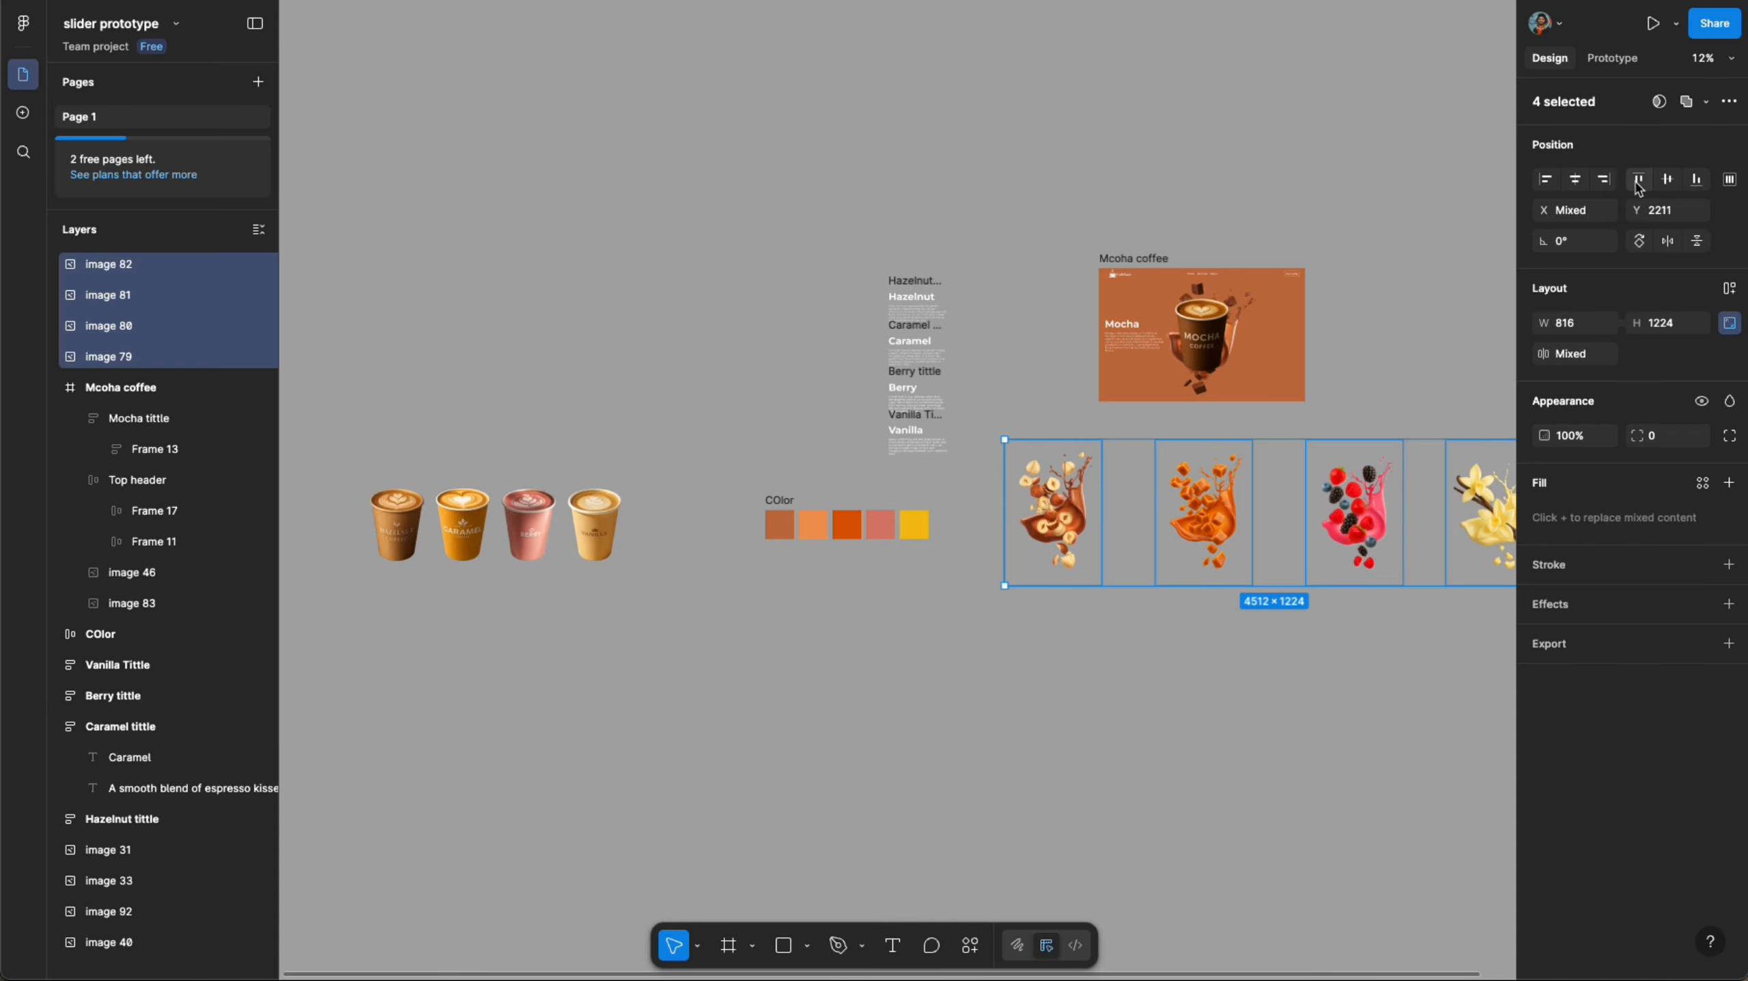
pyautogui.click(1583, 181)
# - Move the stacked splash images into the Mcoha coffee frame and send them to the back
pyautogui.scroll(2, 1330, 471)
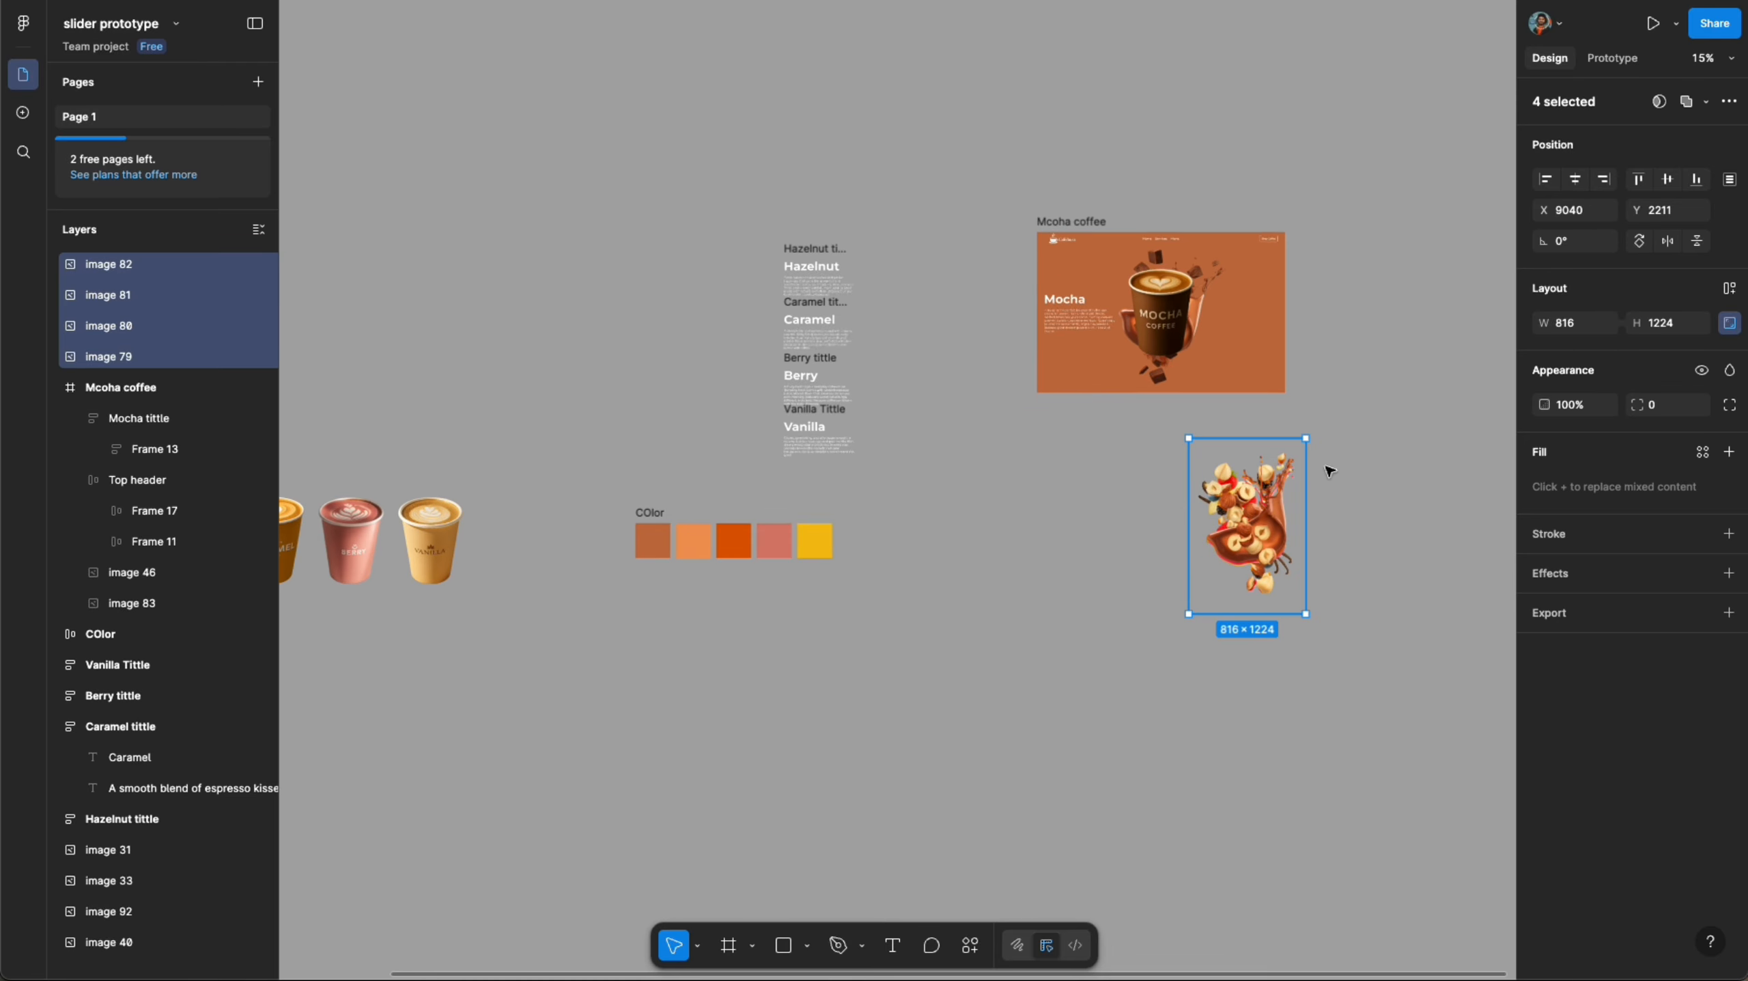
pyautogui.moveTo(1260, 513); pyautogui.dragTo(1166, 484)
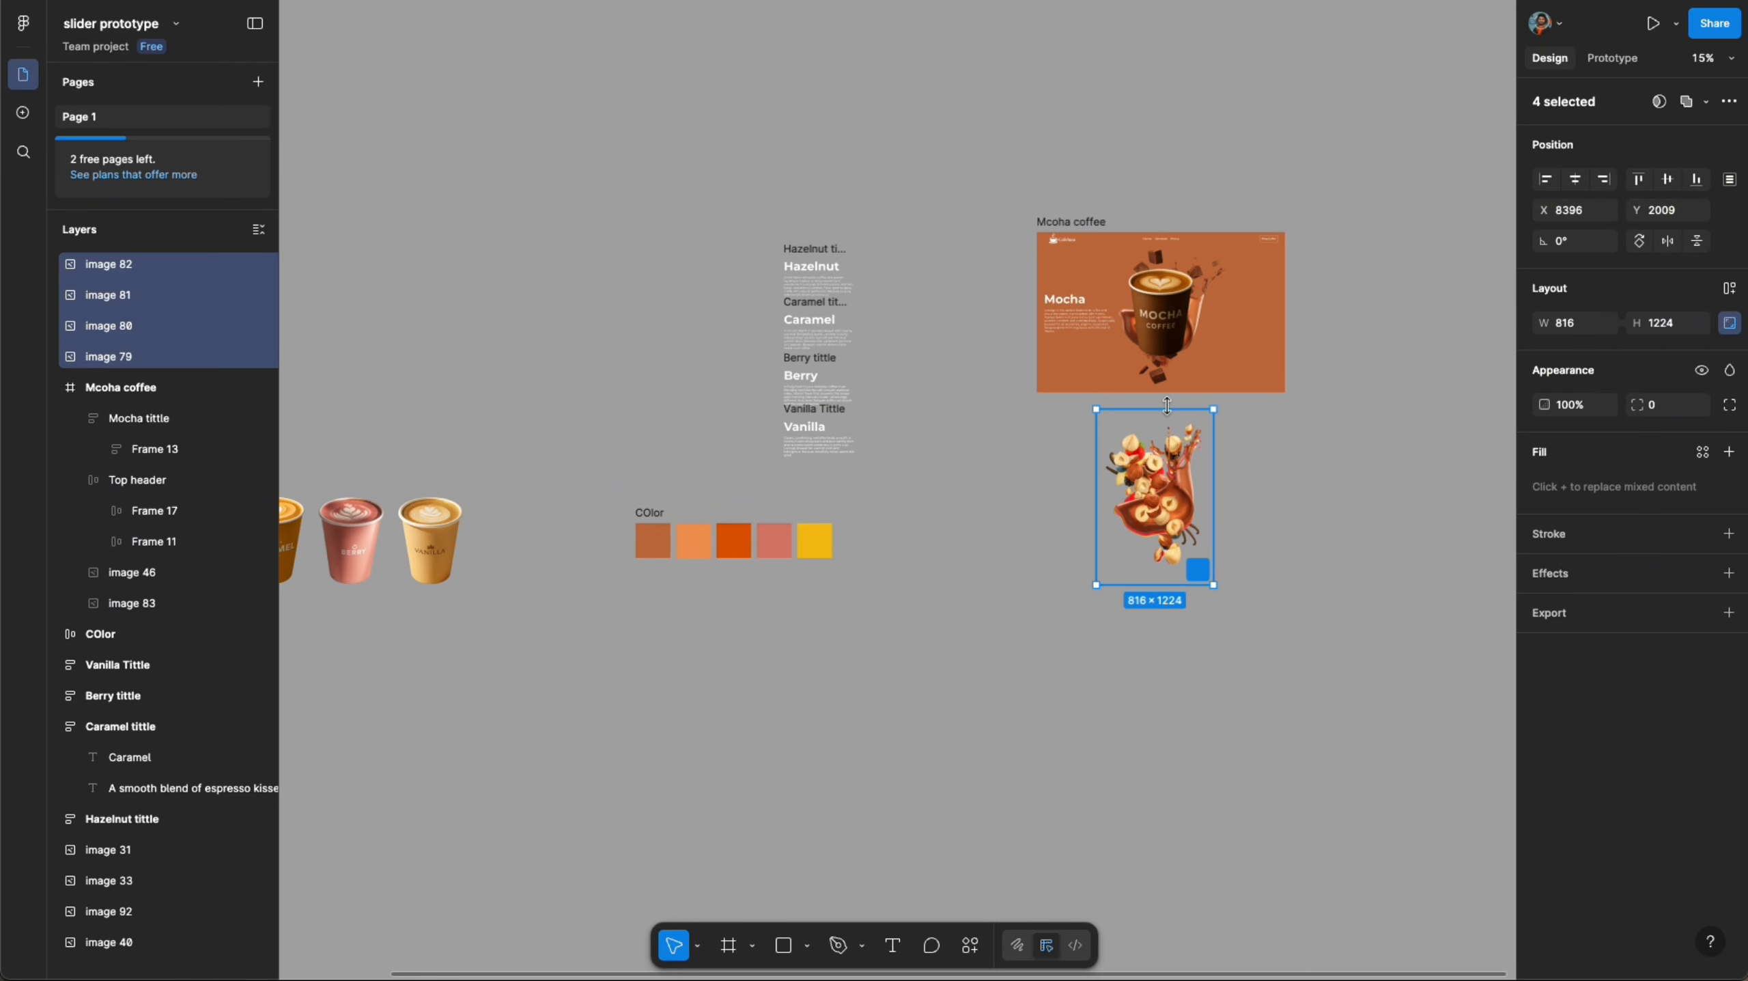
pyautogui.moveTo(1168, 405); pyautogui.dragTo(1163, 337)
pyautogui.scroll(5, 1163, 337)
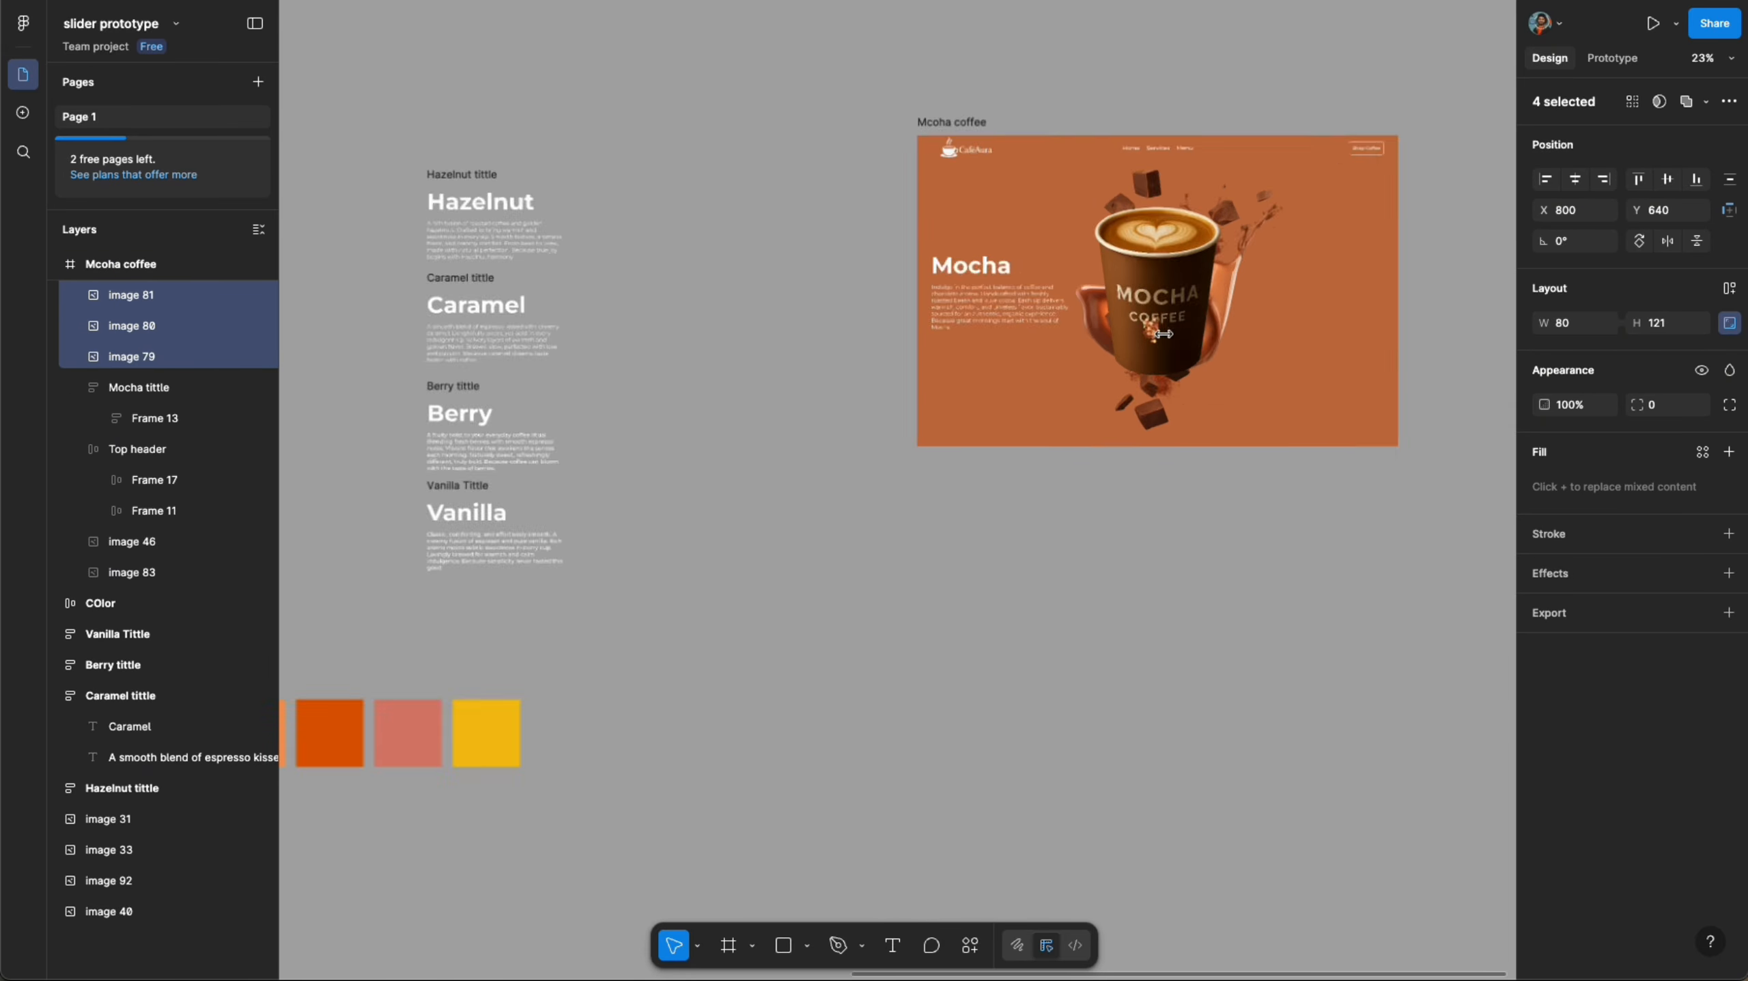
pyautogui.rightClick(1156, 325)
pyautogui.moveTo(1199, 737)
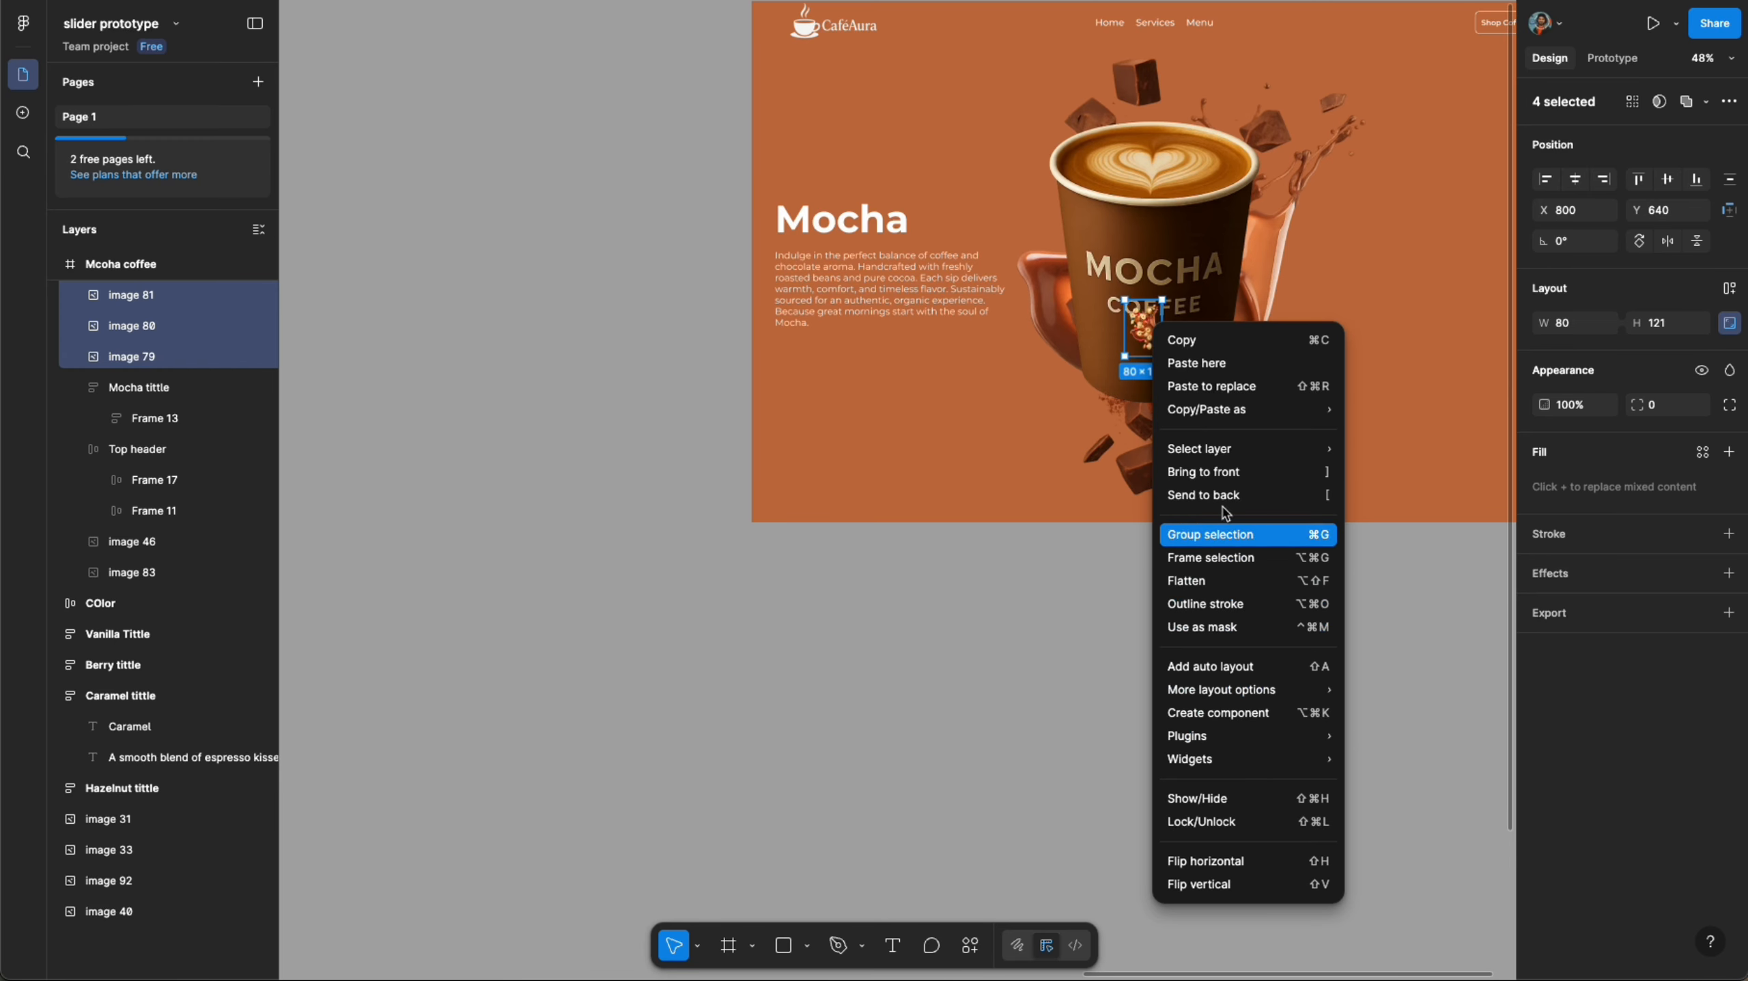
pyautogui.click(1205, 494)
pyautogui.click(1190, 624)
pyautogui.scroll(5, 1160, 481)
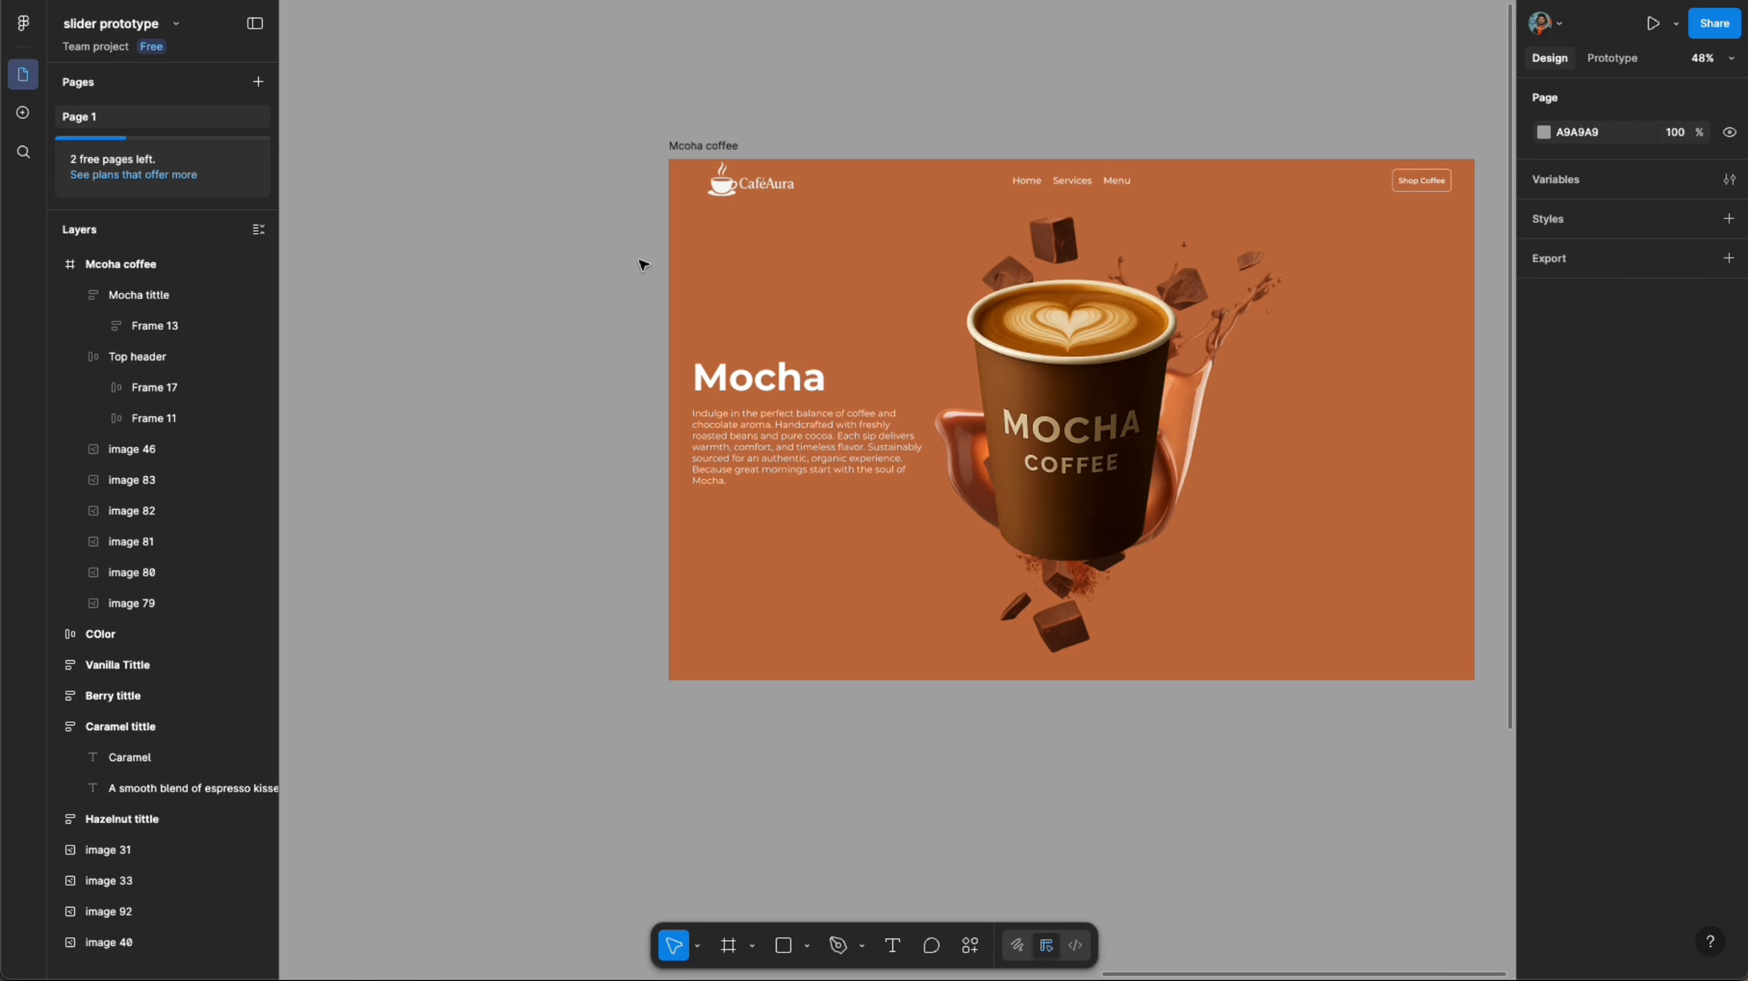
# - Set the Top header's vertical padding to 12
pyautogui.click(747, 175)
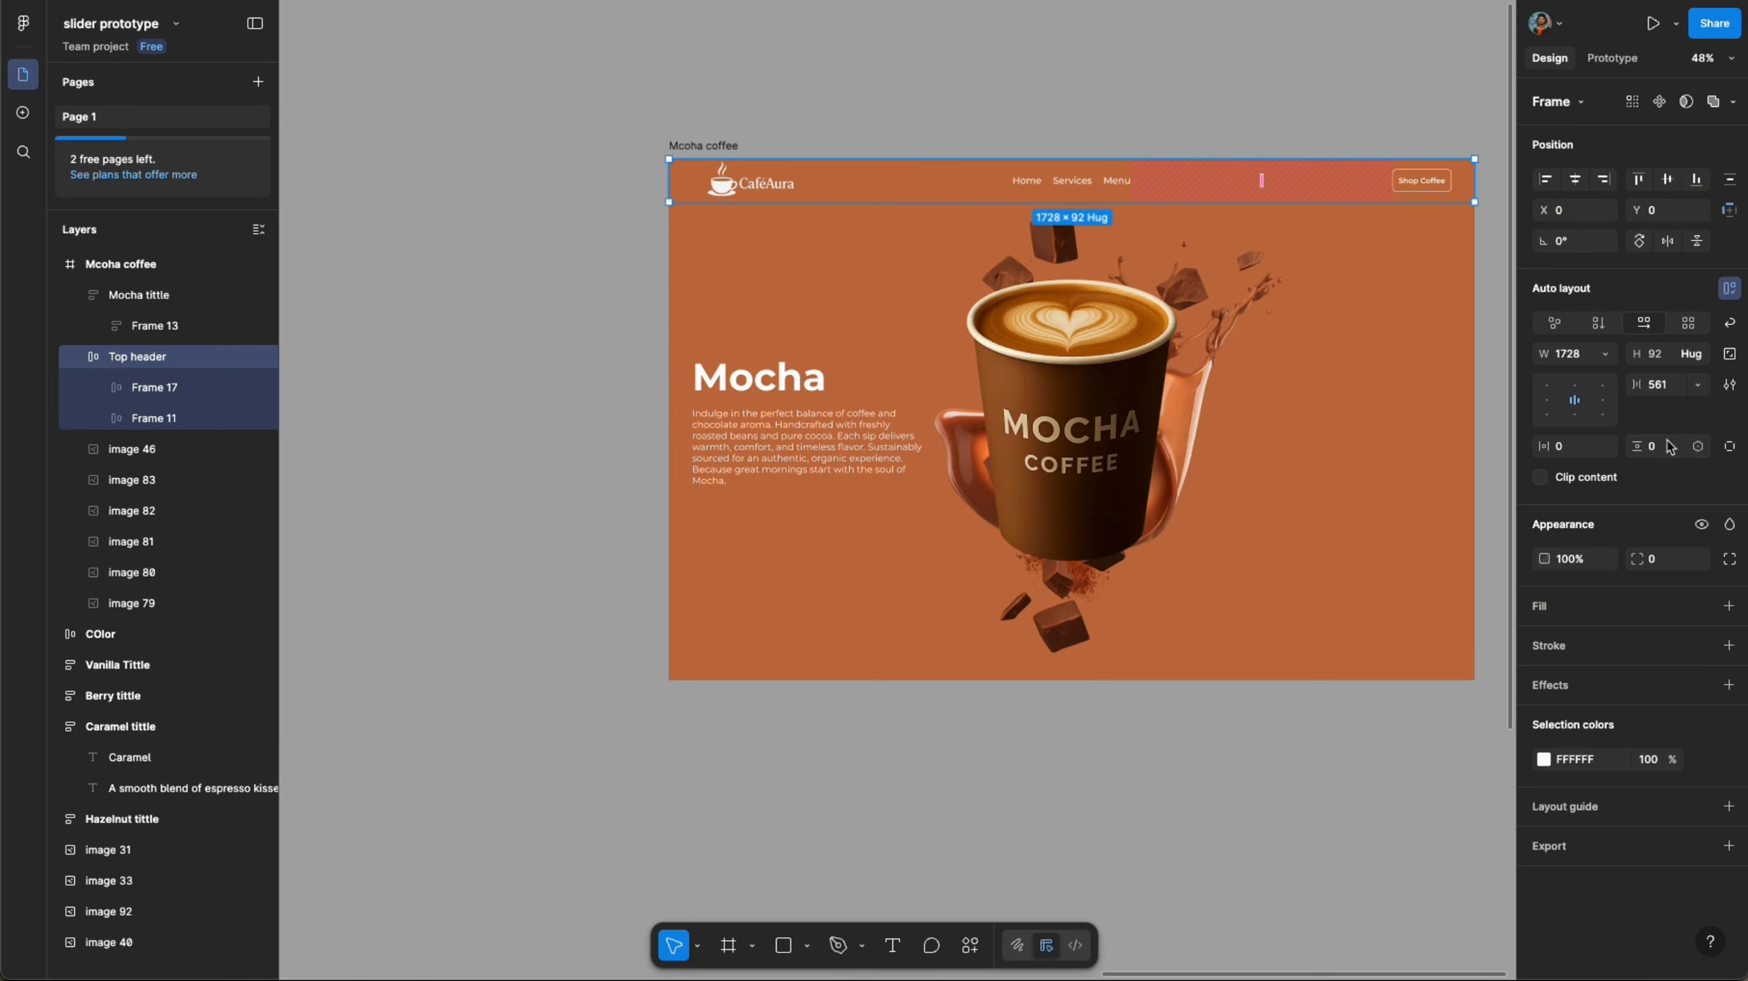
pyautogui.write('12')
pyautogui.press('Return')
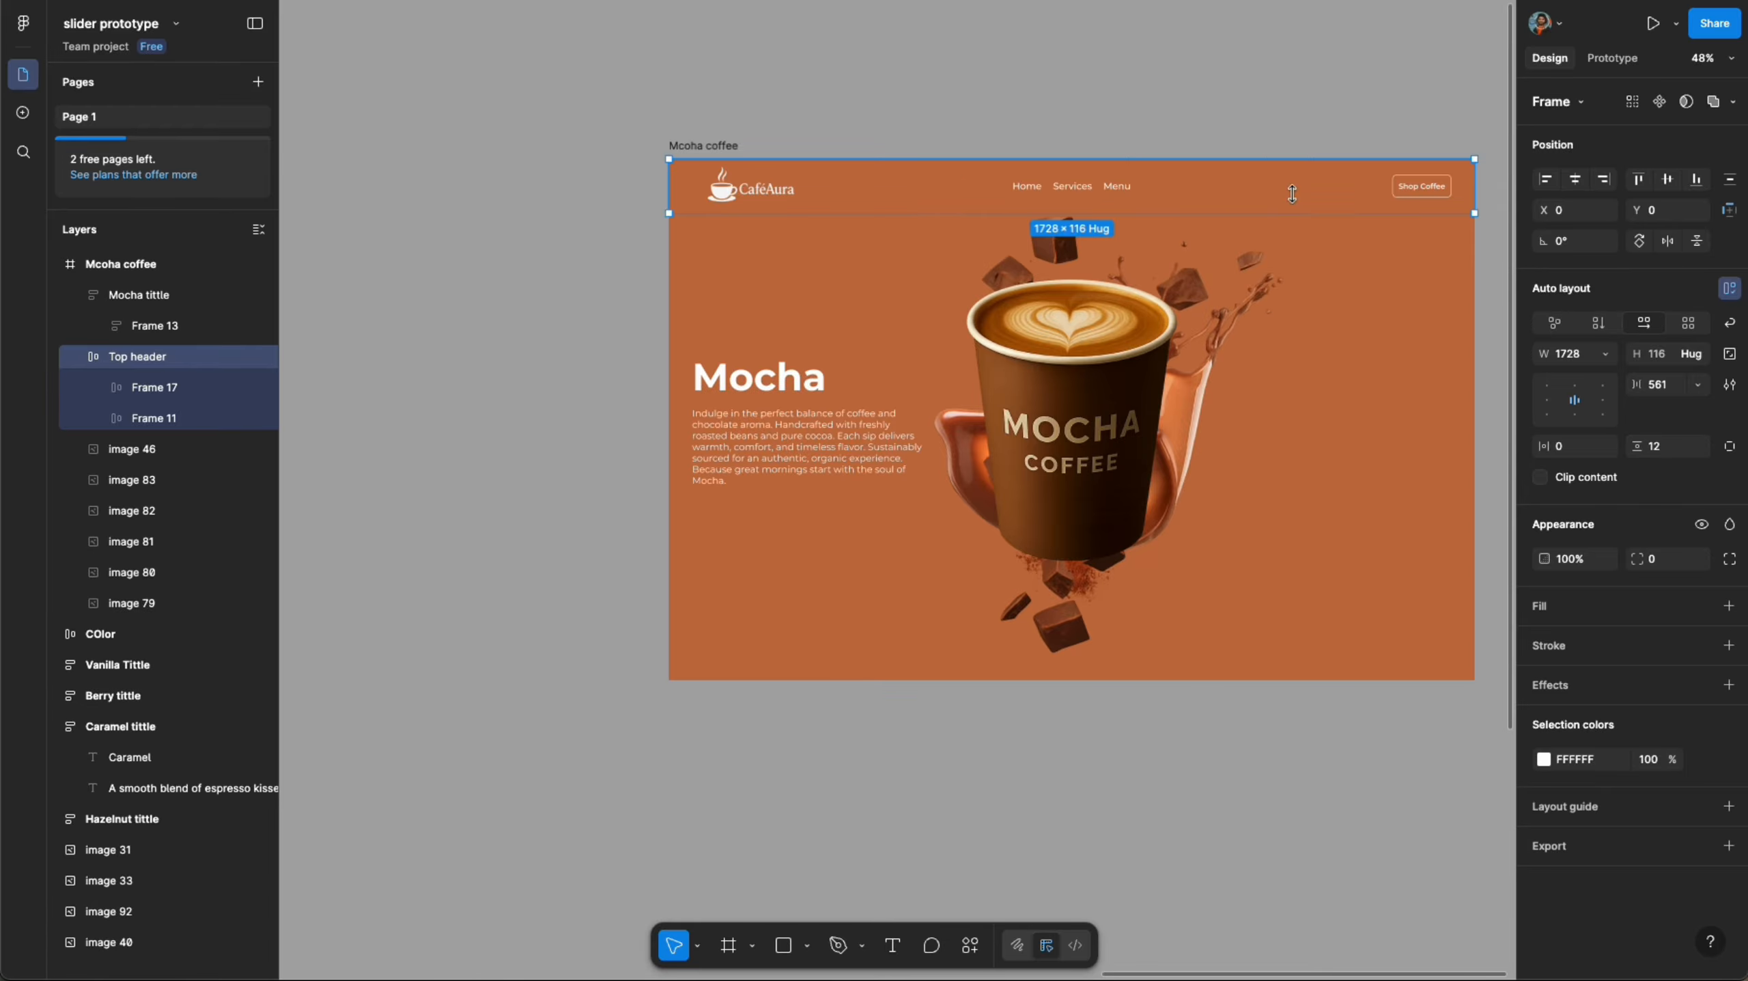
pyautogui.click(556, 288)
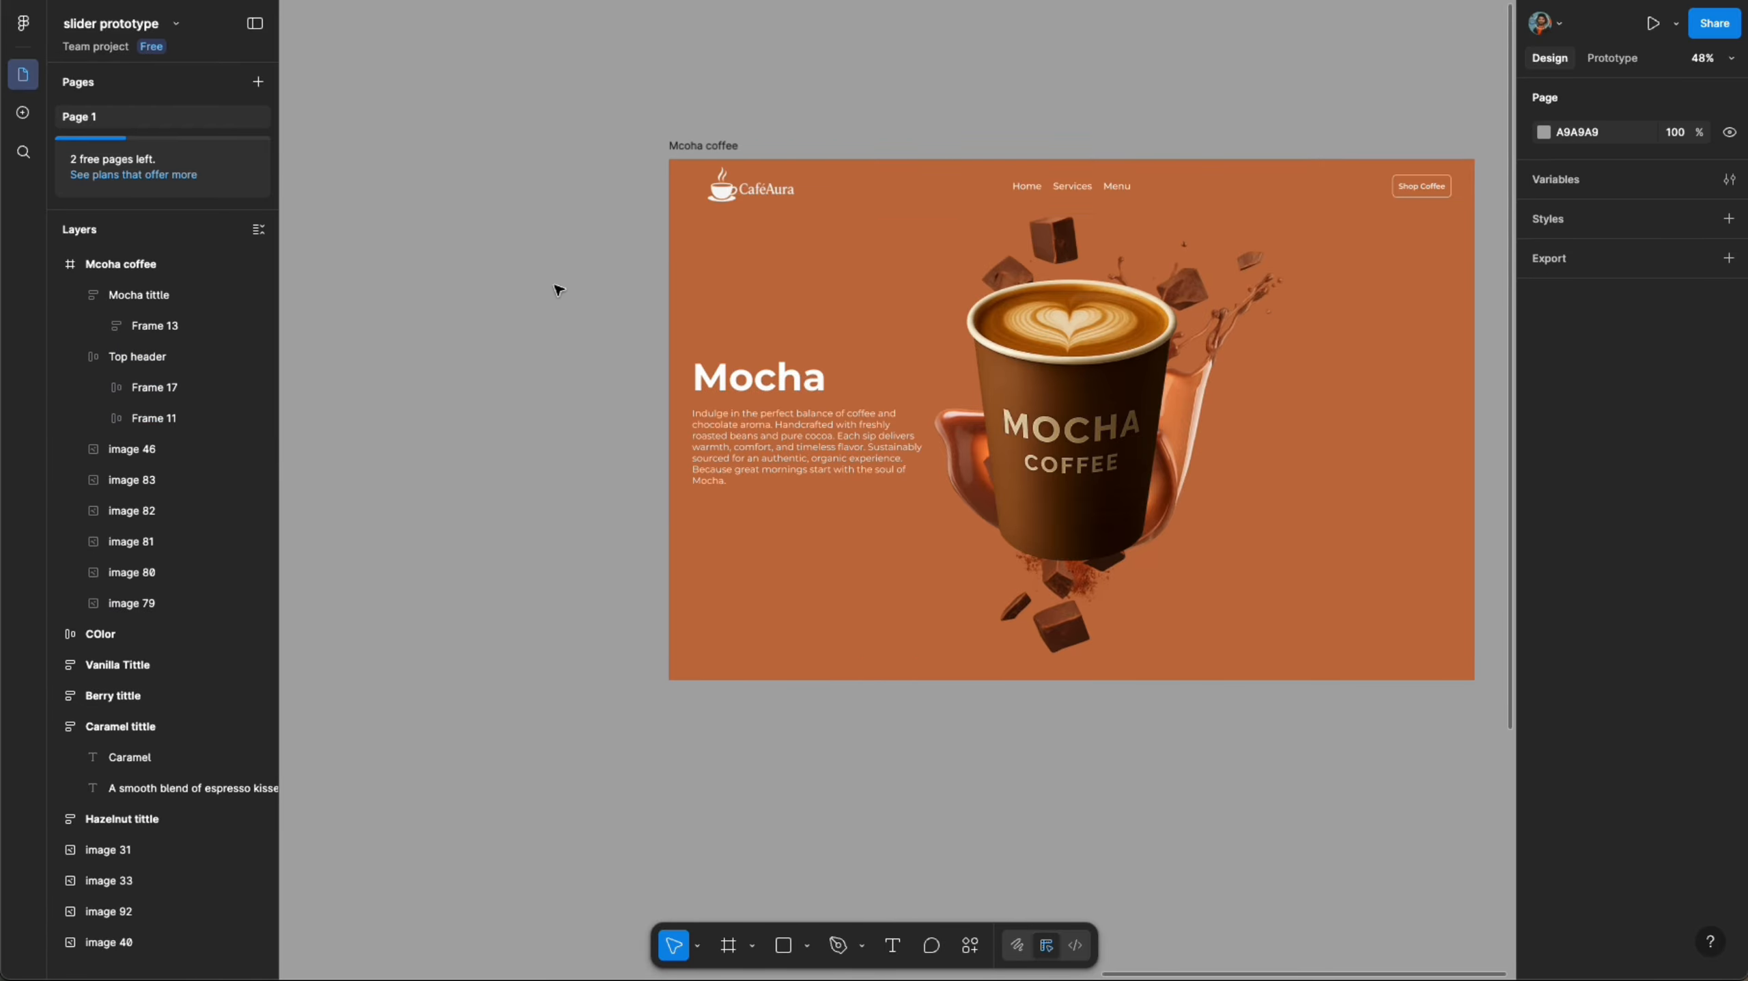
# - Nudge the chocolate splash image slightly up inside the frame
pyautogui.scroll(-3, 1088, 144)
pyautogui.moveTo(1071, 346); pyautogui.dragTo(1055, 332)
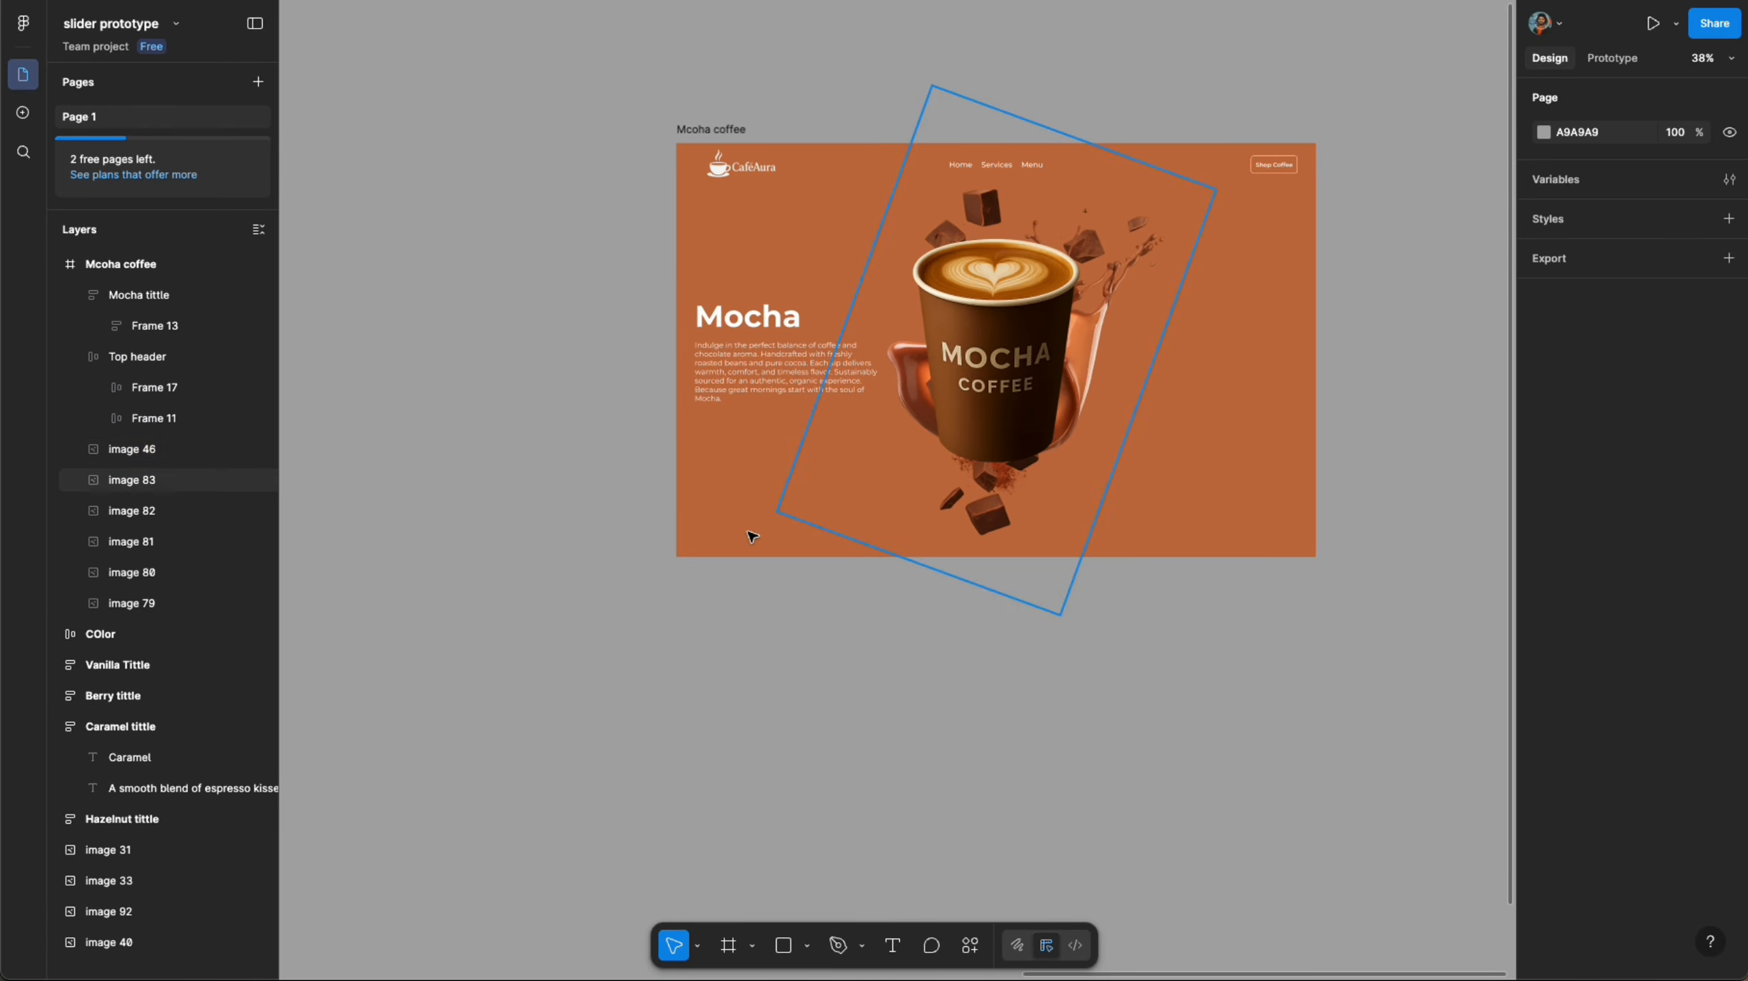
pyautogui.click(731, 547)
# - Duplicate the Mcoha coffee frame and place the copy directly below the original
pyautogui.scroll(-2, 730, 549)
pyautogui.click(735, 603)
pyautogui.click(738, 207)
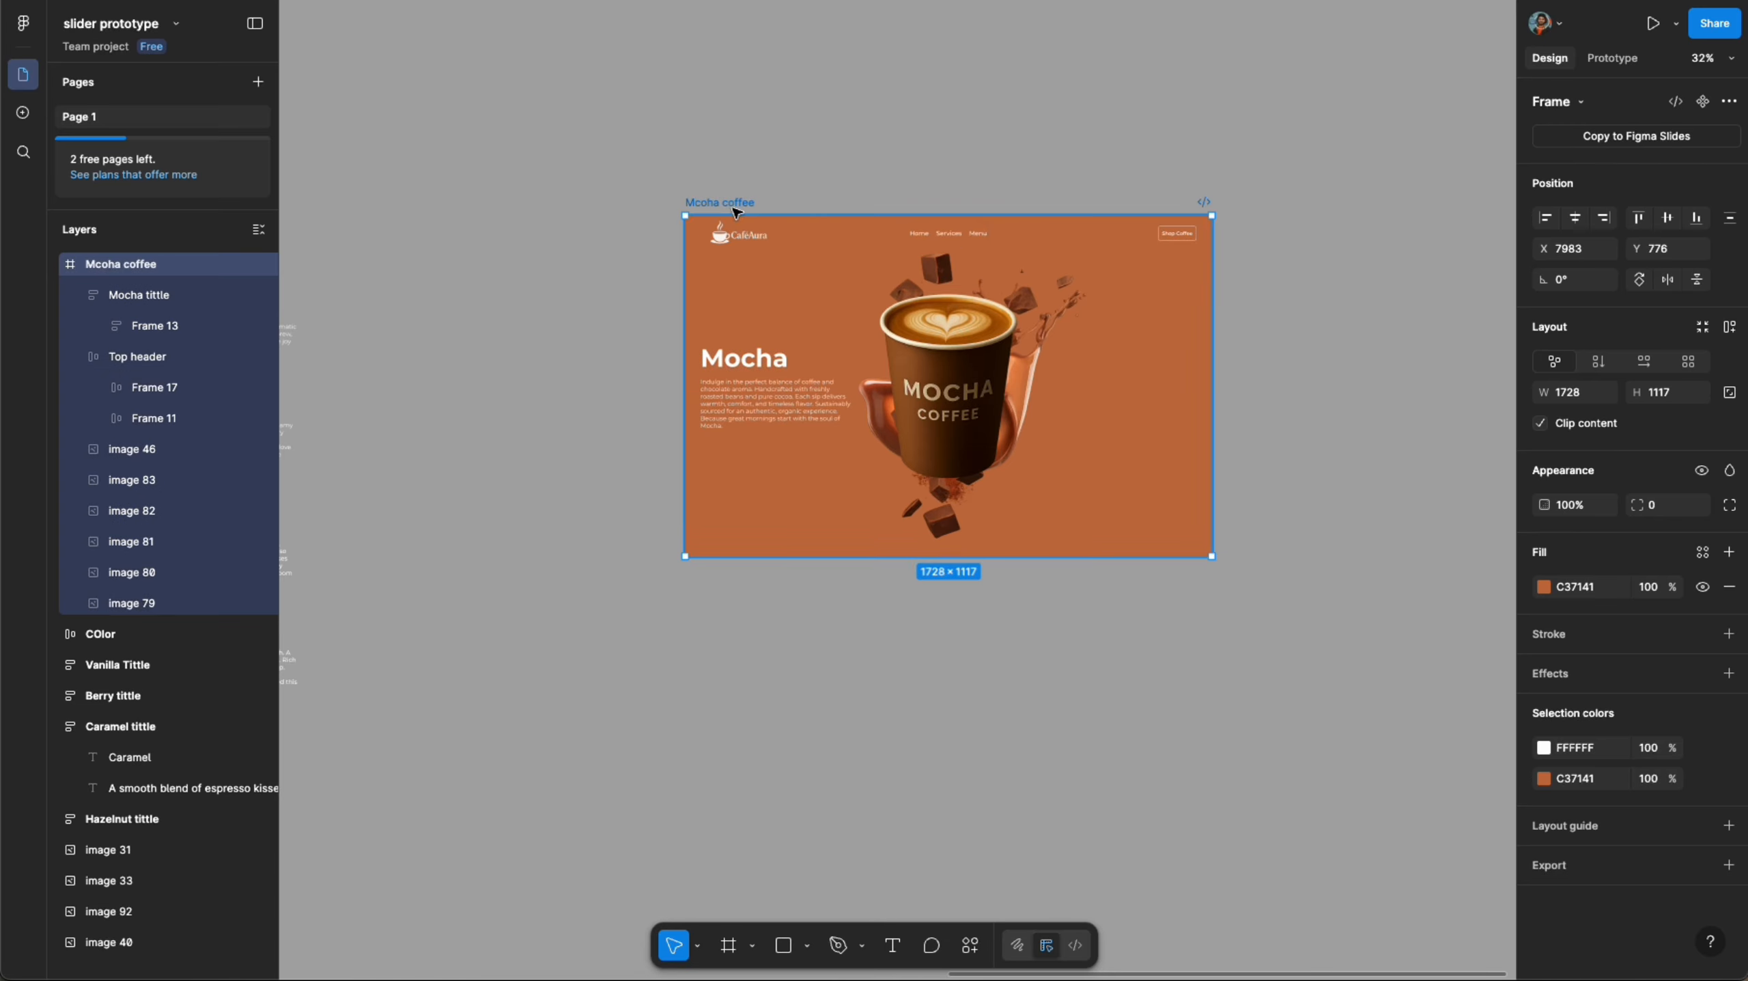
pyautogui.moveTo(820, 410); pyautogui.dragTo(800, 695)
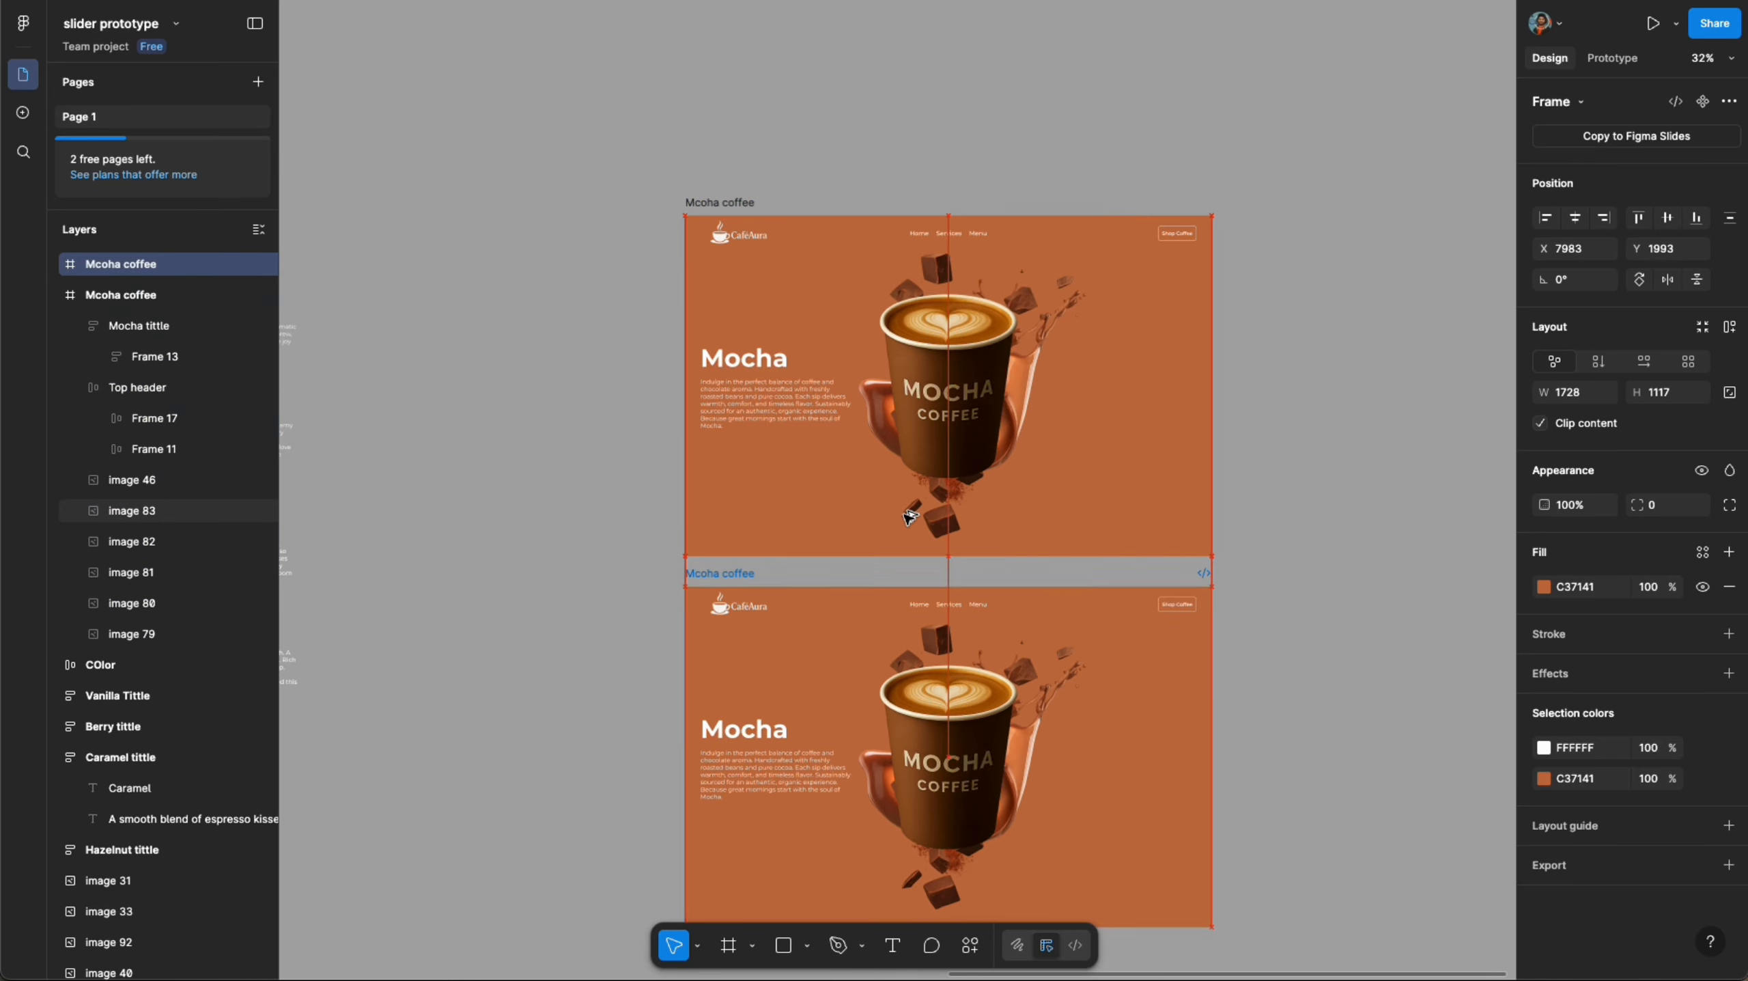
pyautogui.click(1260, 578)
# - Set the duplicated frame's fill to the second brand colour by sampling the light orange swatch
pyautogui.scroll(-3, 1260, 584)
pyautogui.scroll(-3, 1260, 584)
pyautogui.hscroll(-4, 1259, 584)
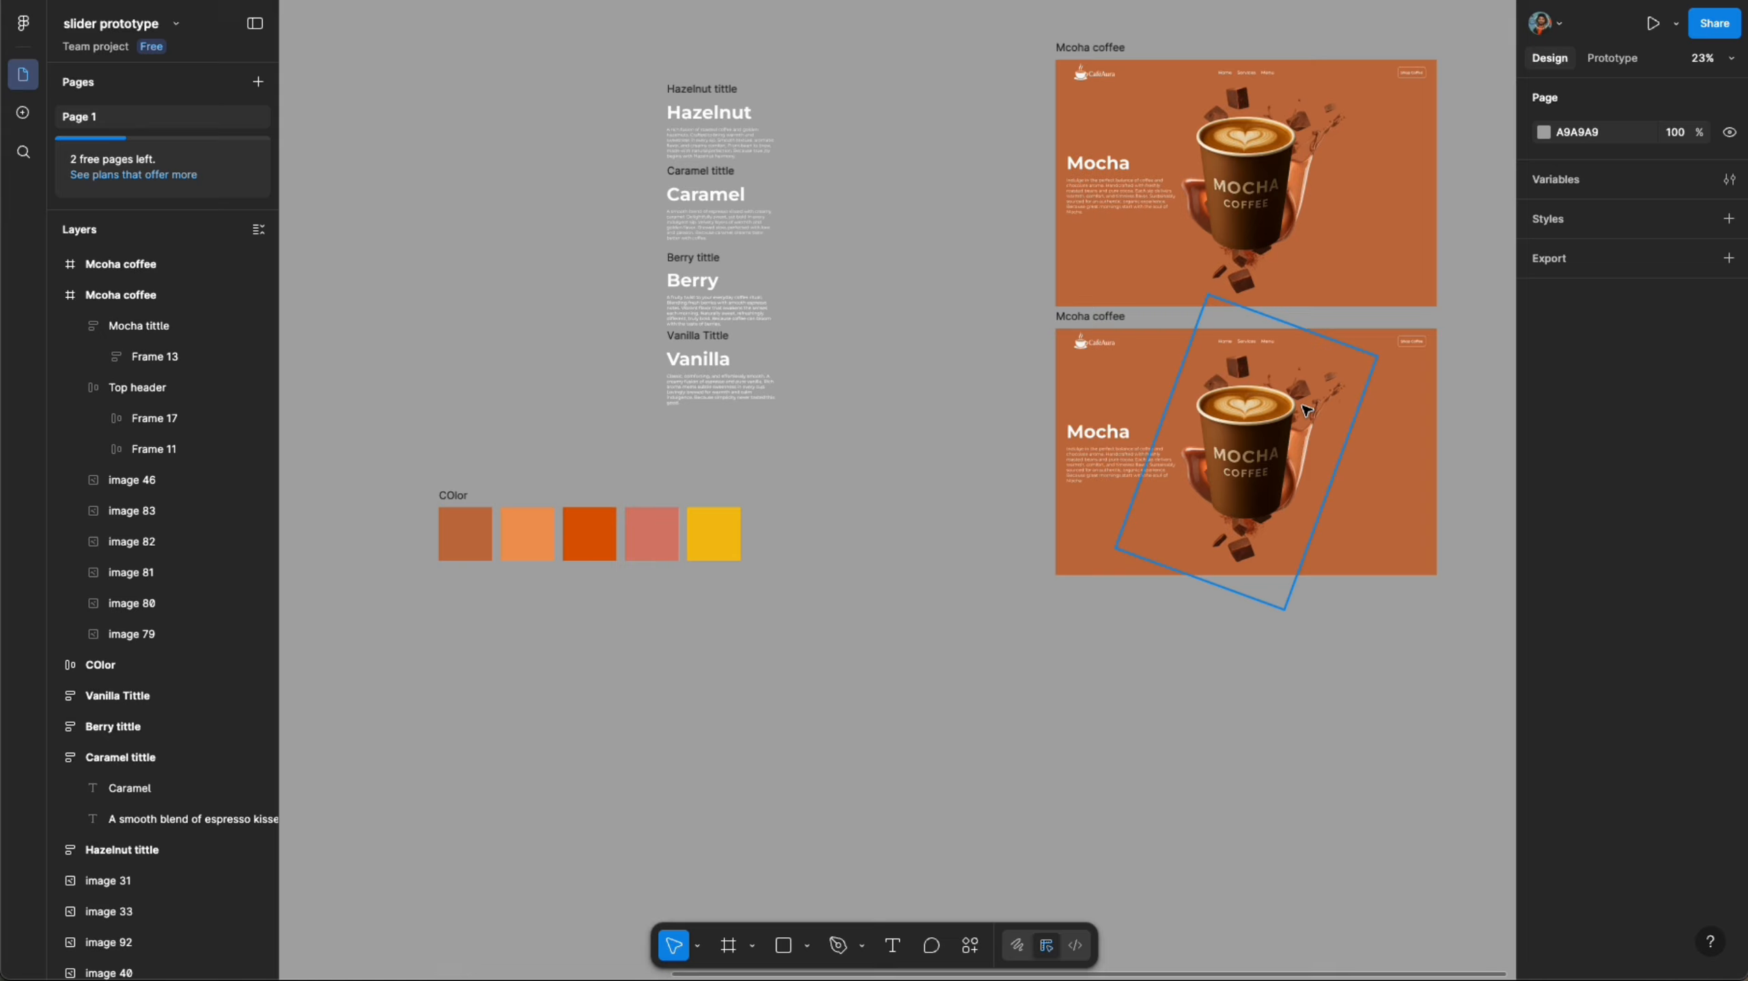
pyautogui.click(1119, 331)
pyautogui.click(1544, 588)
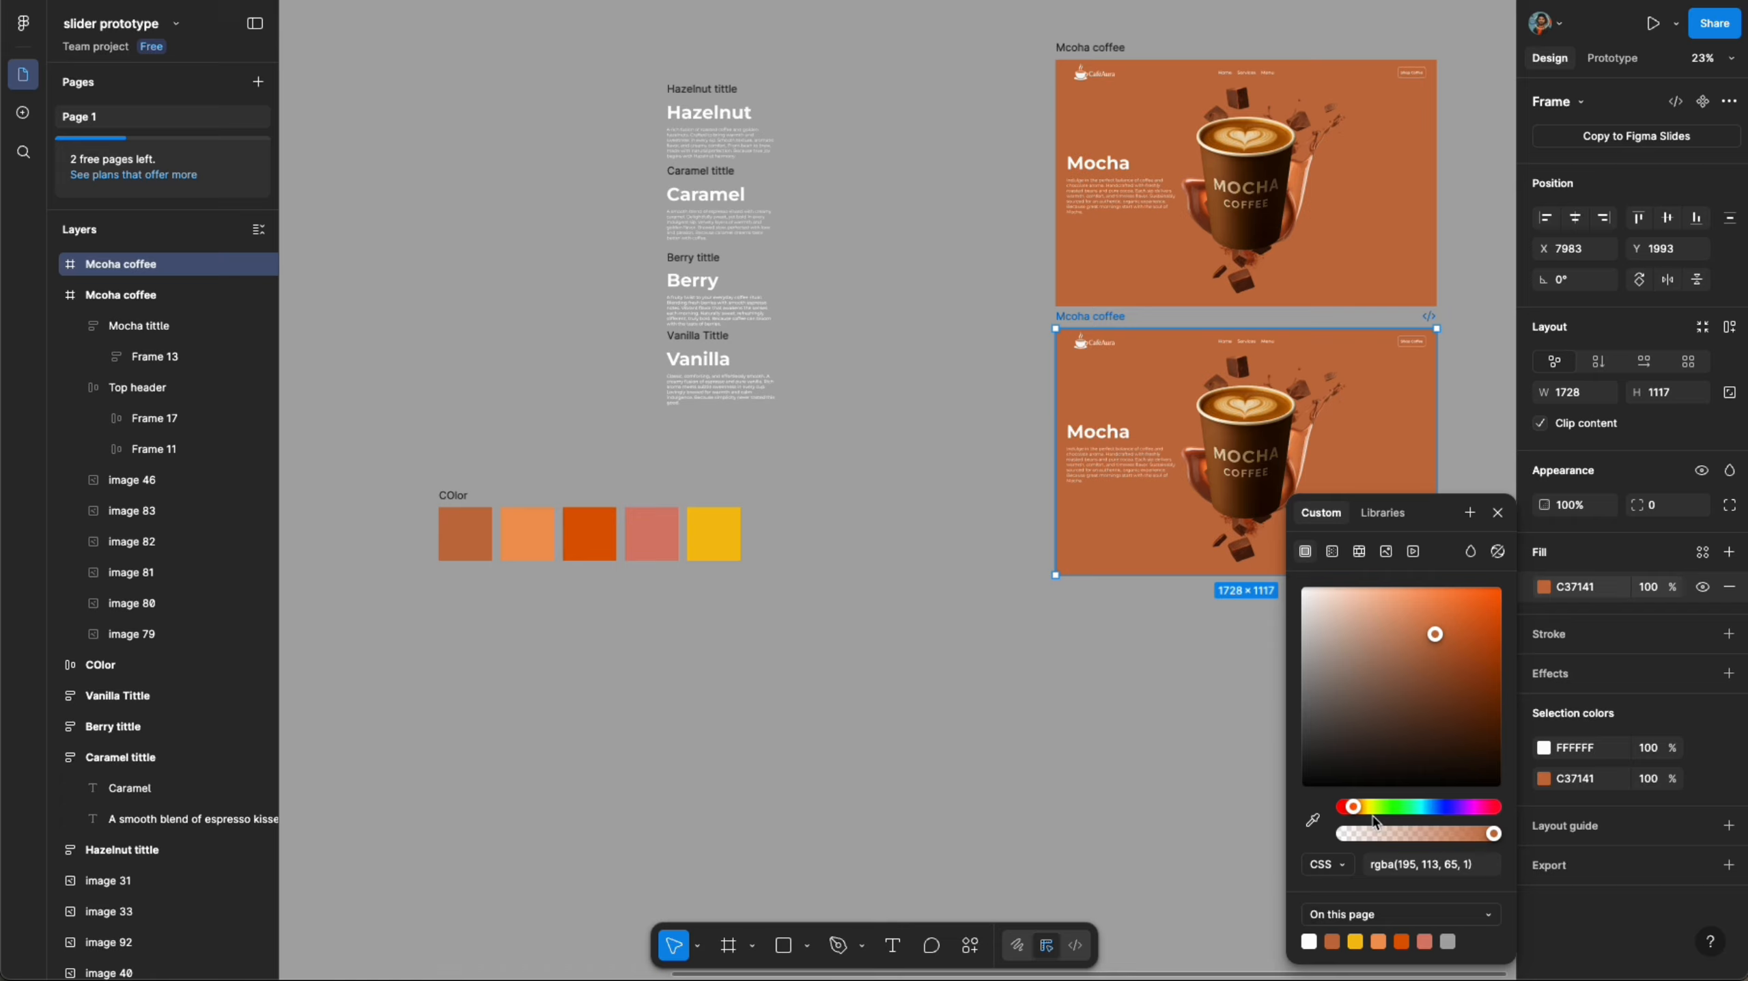
pyautogui.click(1318, 822)
pyautogui.click(533, 520)
pyautogui.click(961, 549)
pyautogui.moveTo(1247, 533); pyautogui.dragTo(1105, 653)
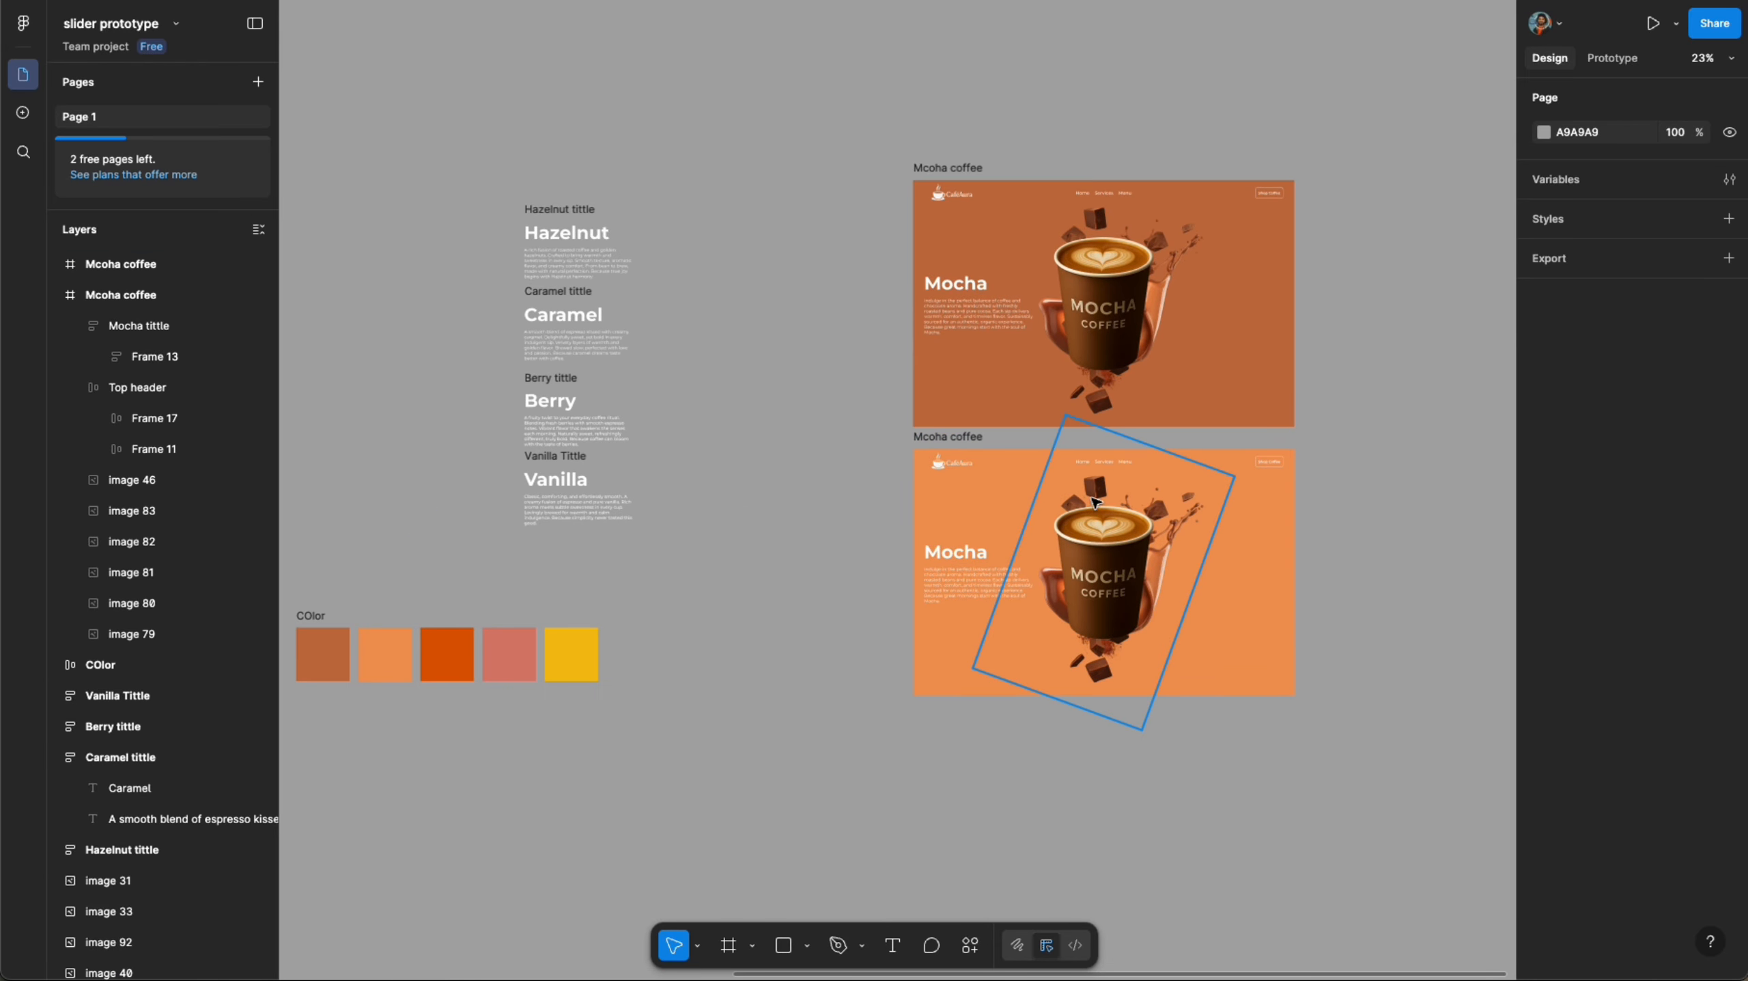
# - Copy the Hazelnut cup image from the cup set as a PNG
pyautogui.scroll(-5, 893, 494)
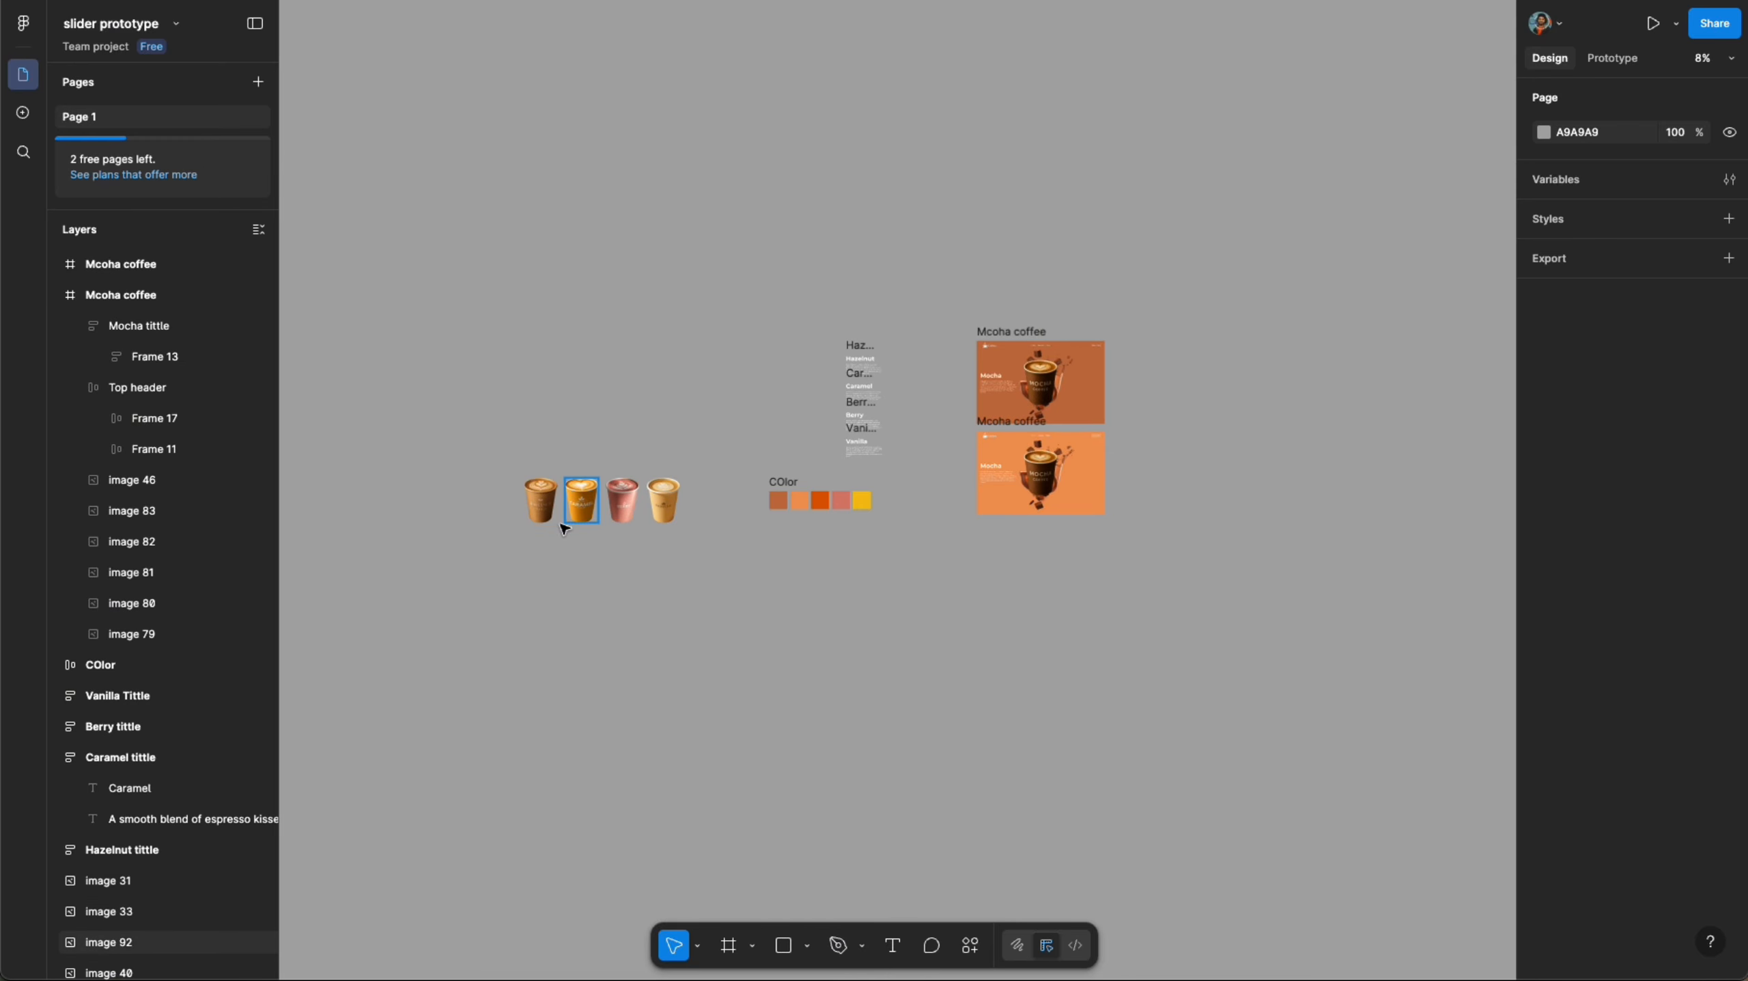
pyautogui.click(544, 484)
pyautogui.rightClick(541, 491)
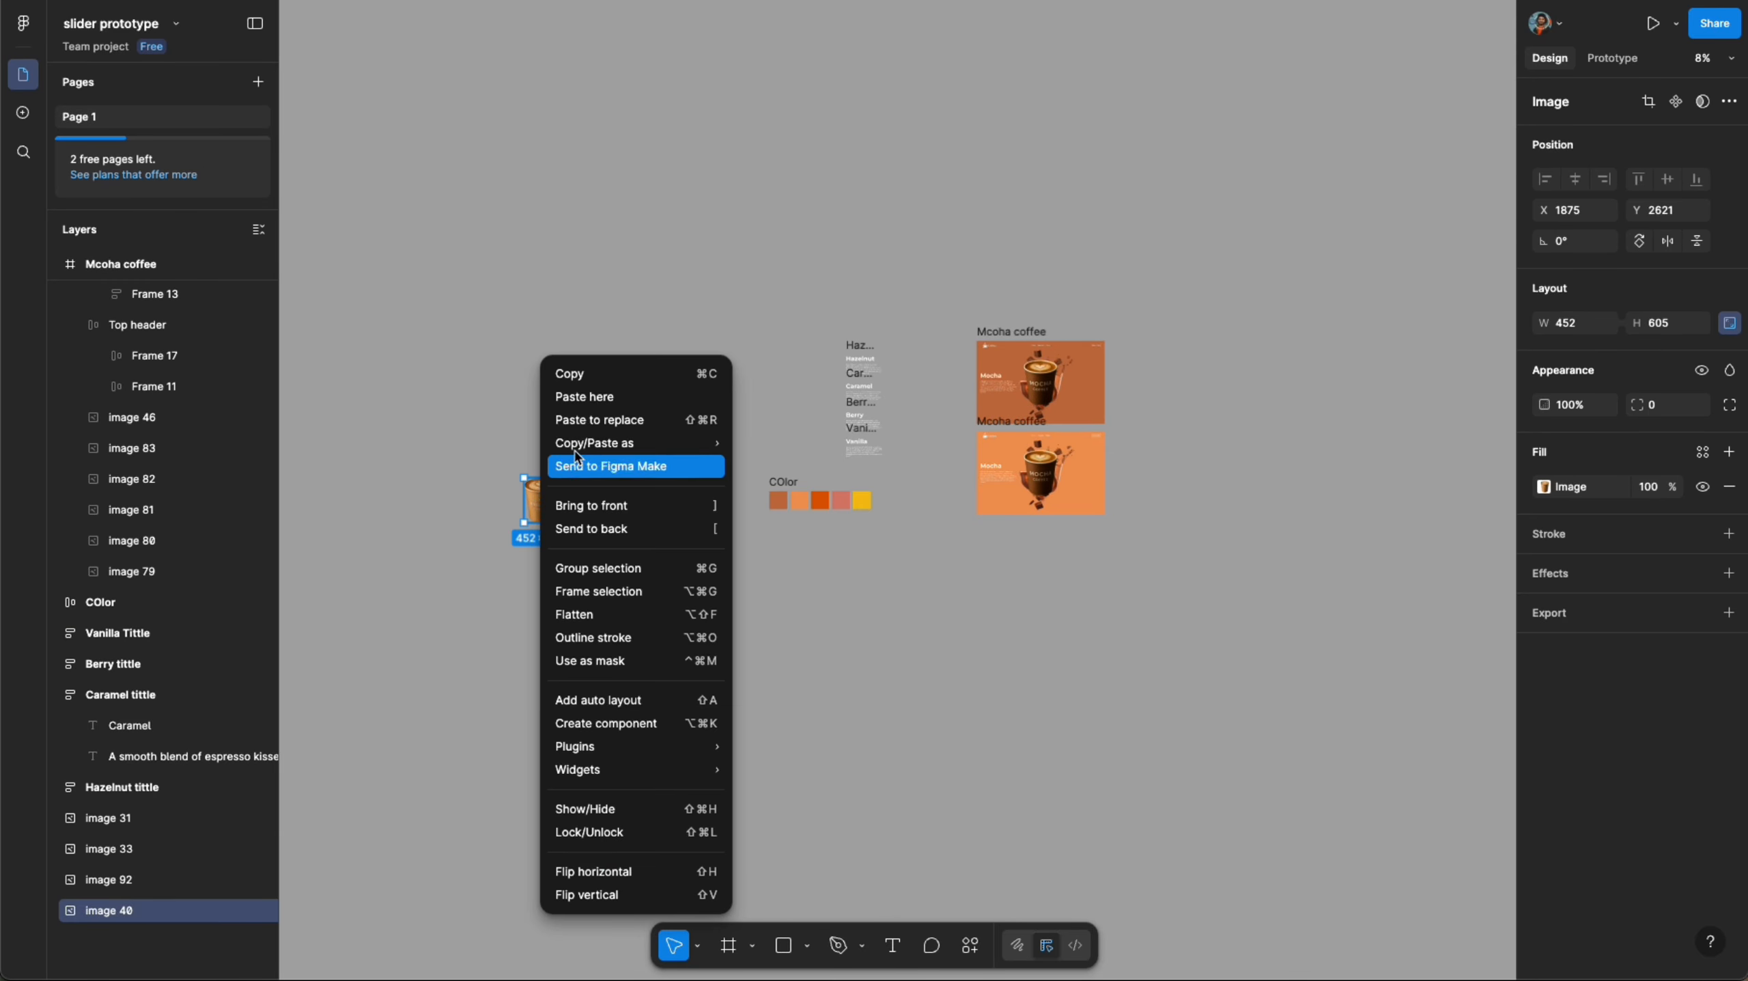
pyautogui.moveTo(591, 444)
pyautogui.click(822, 490)
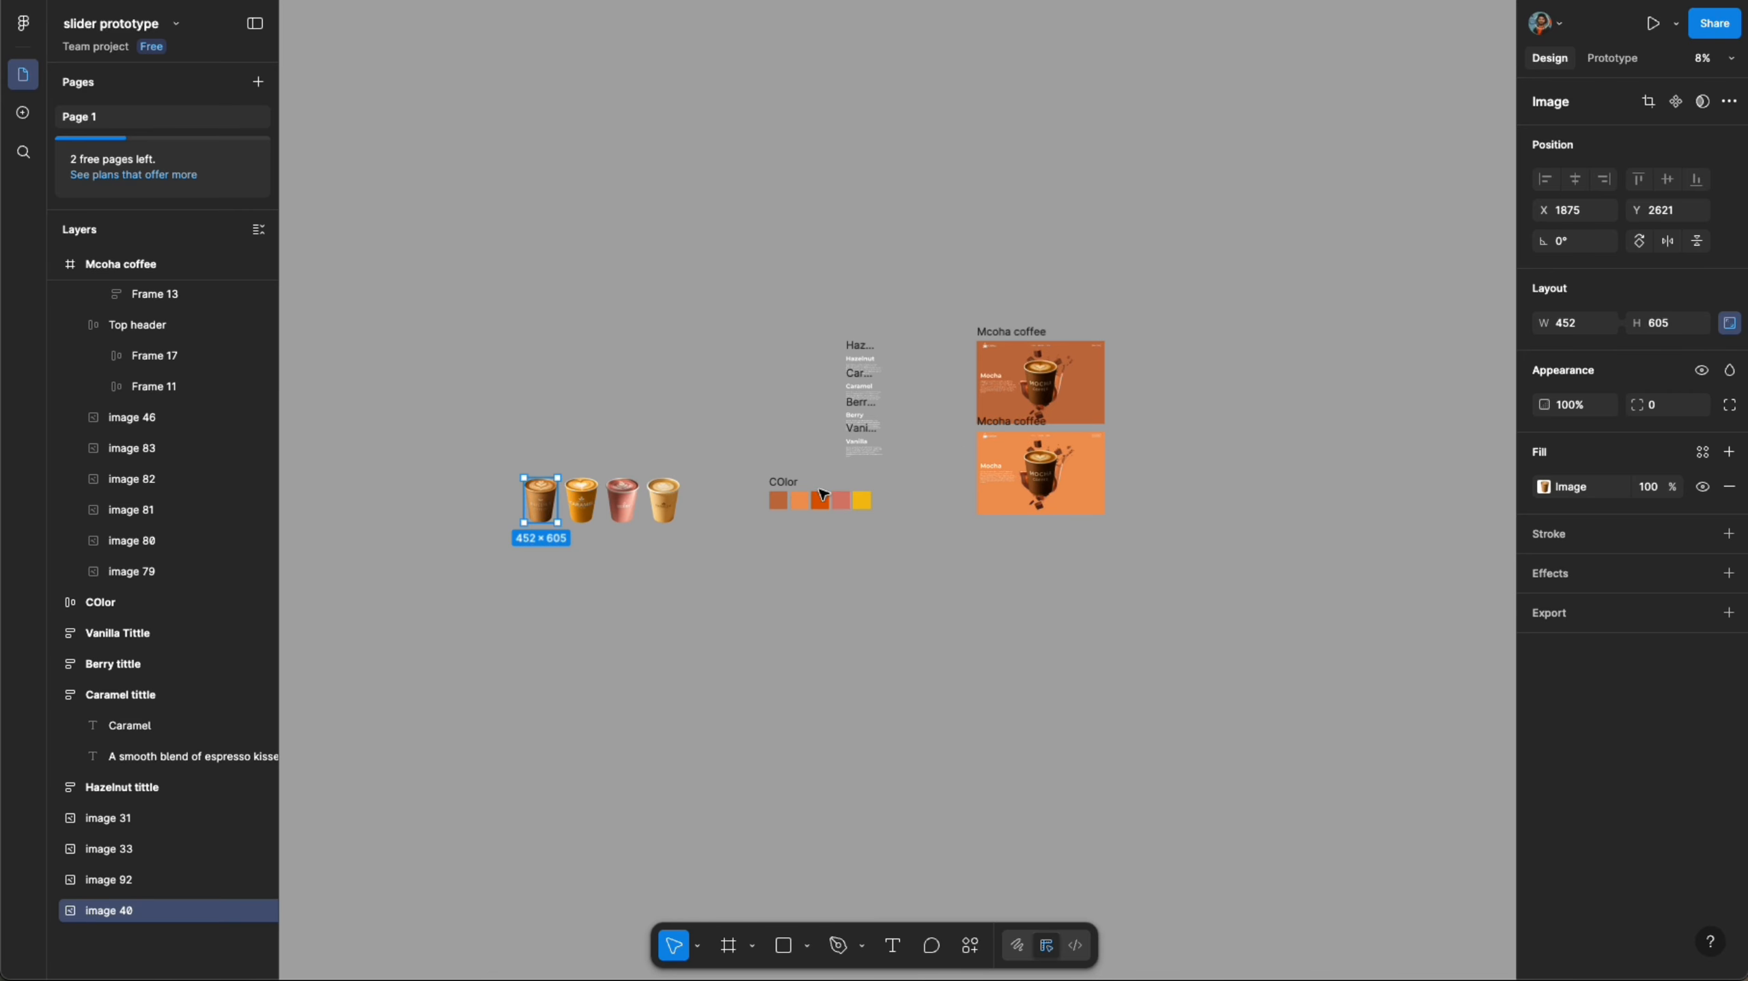
# - Replace the cup in the duplicated frame with the copied Hazelnut cup image
pyautogui.scroll(5, 1044, 474)
pyautogui.click(989, 481)
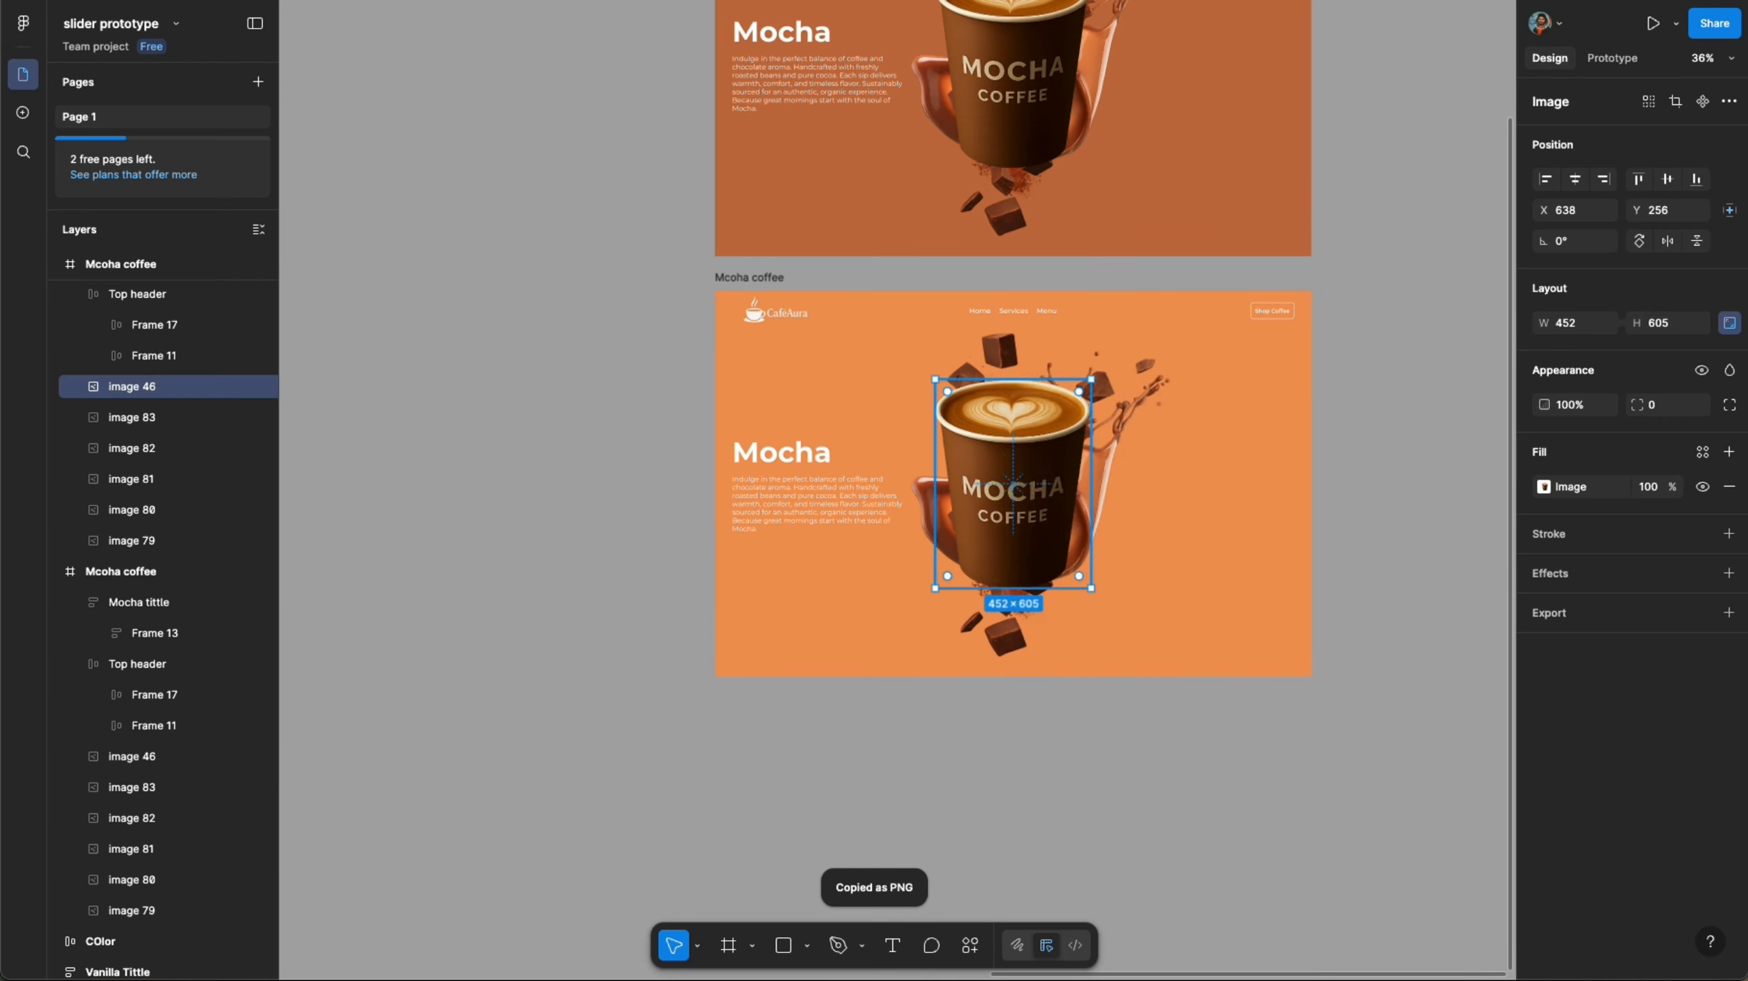
pyautogui.rightClick(1009, 481)
pyautogui.moveTo(1127, 419)
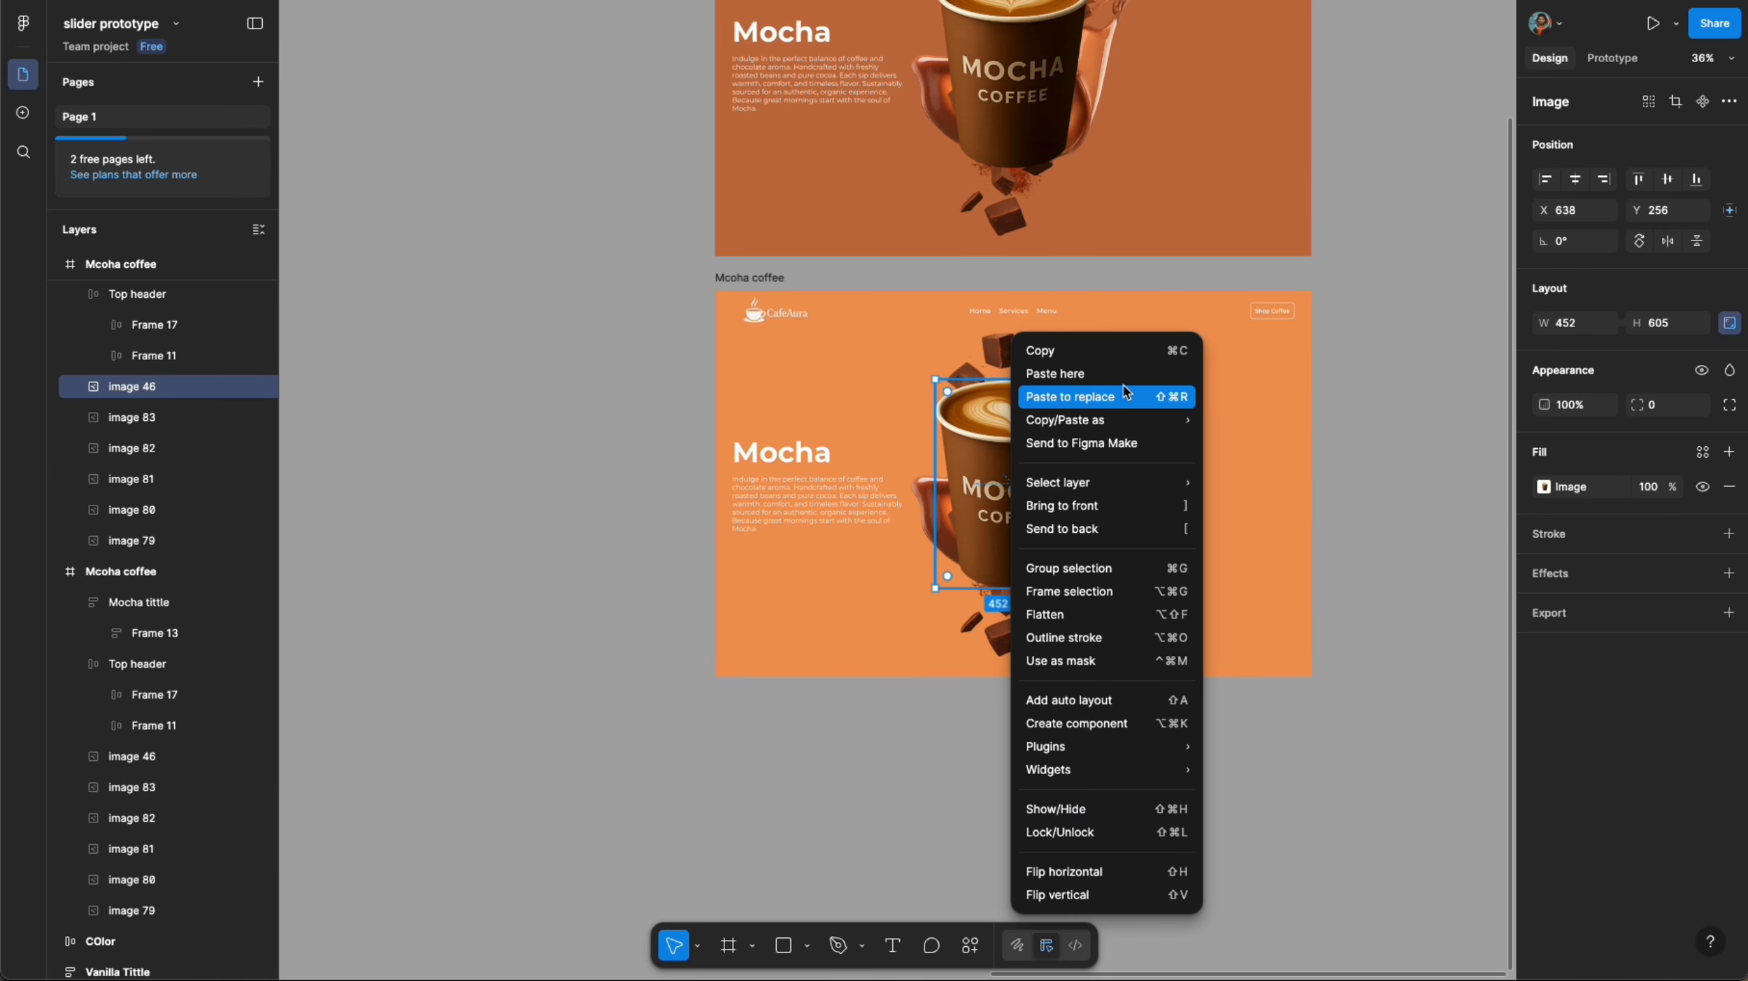
pyautogui.click(1126, 396)
pyautogui.click(1166, 839)
pyautogui.keyDown('ctrl'); pyautogui.scroll(-4, 1166, 839); pyautogui.keyUp('ctrl')
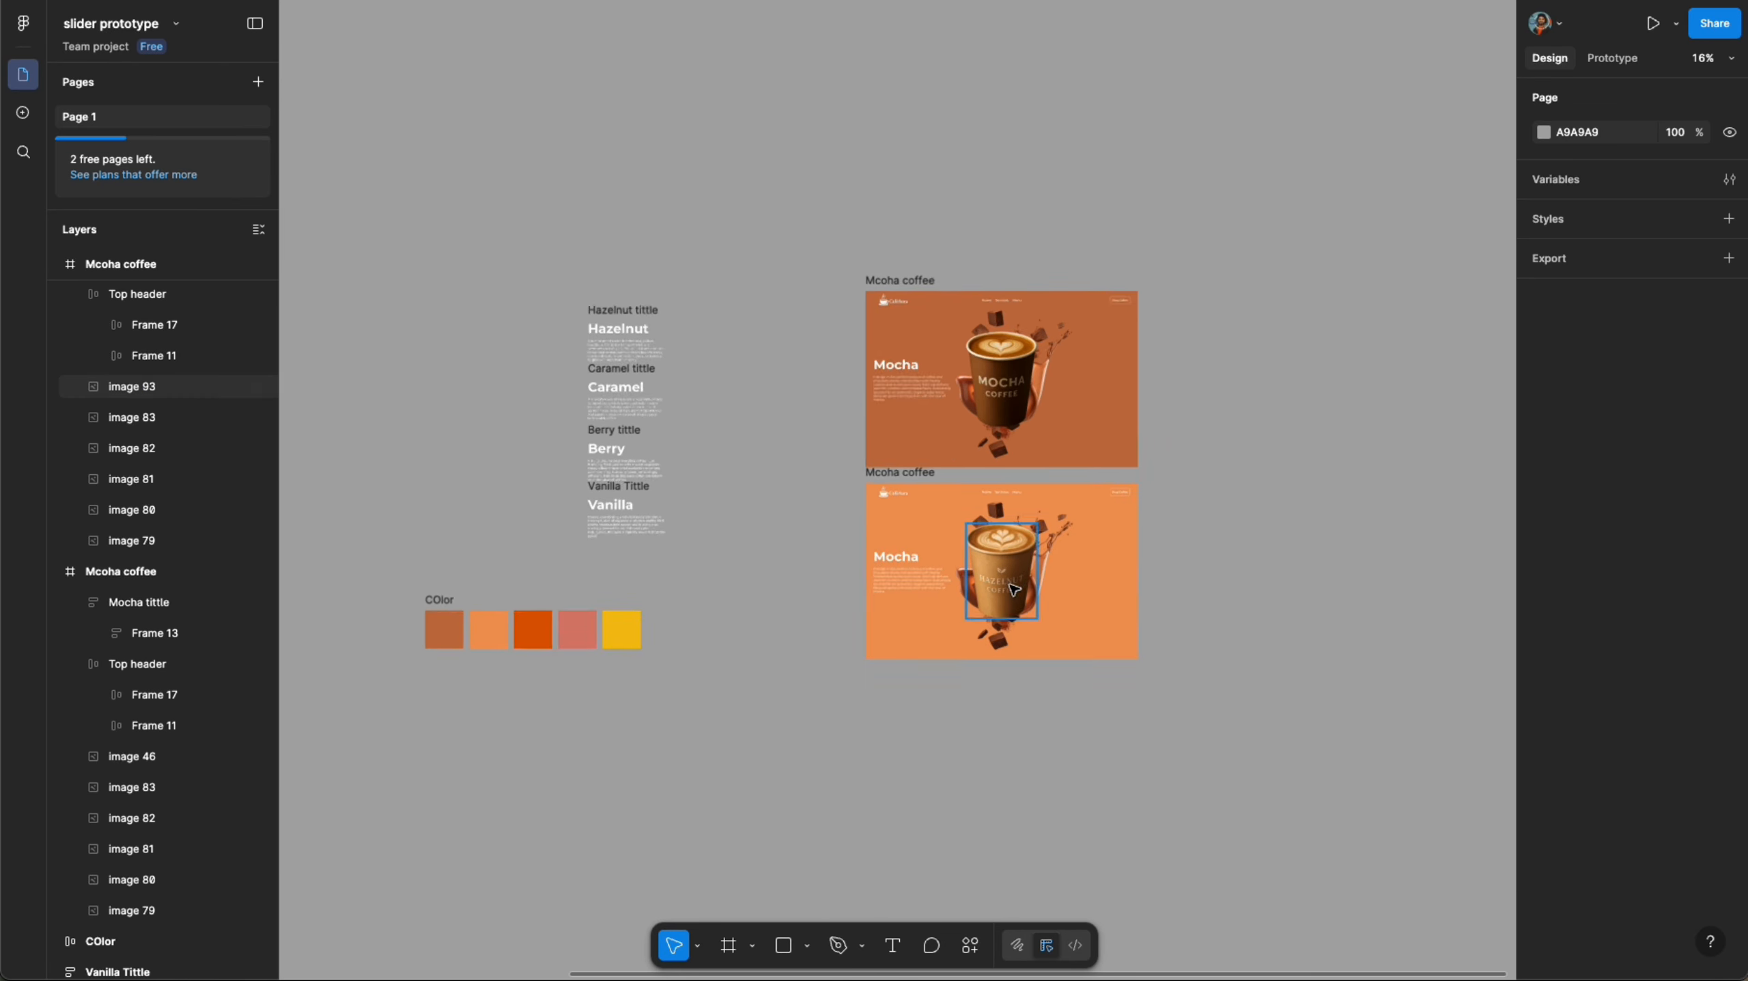
pyautogui.scroll(5, 1014, 590)
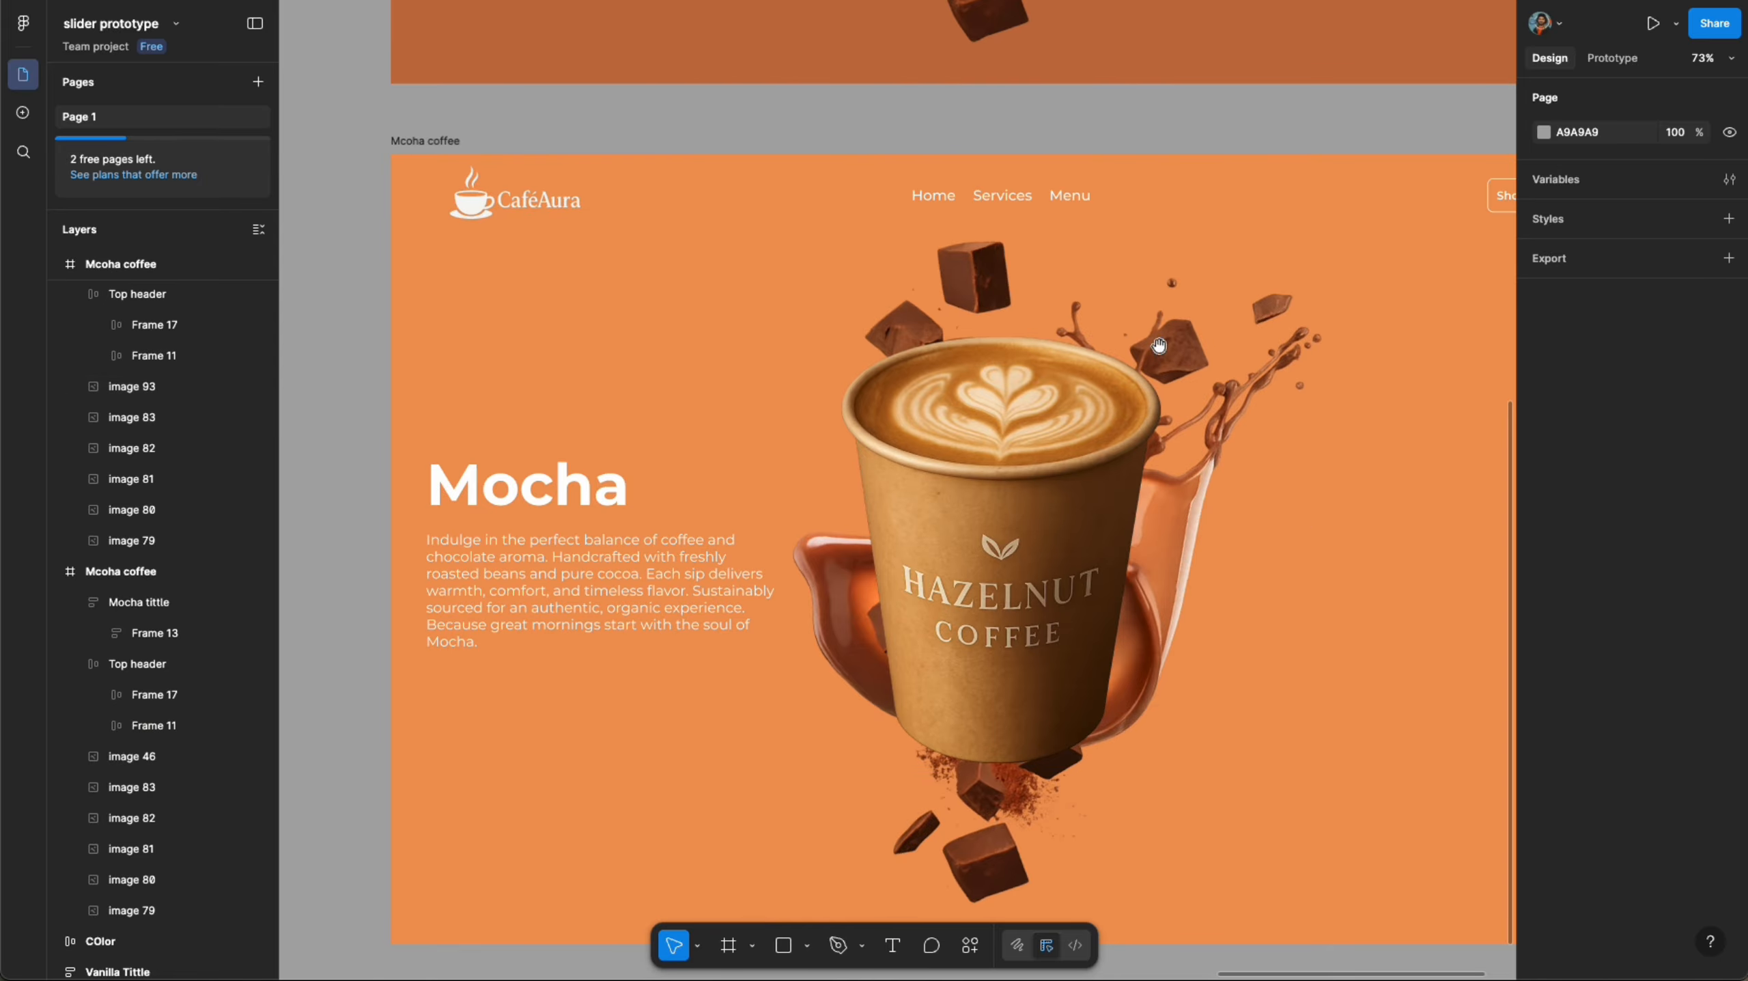
# - Shrink the chocolate splash image in the duplicated frame down to a tiny size behind the cup
pyautogui.scroll(-5, 1159, 346)
pyautogui.click(1187, 352)
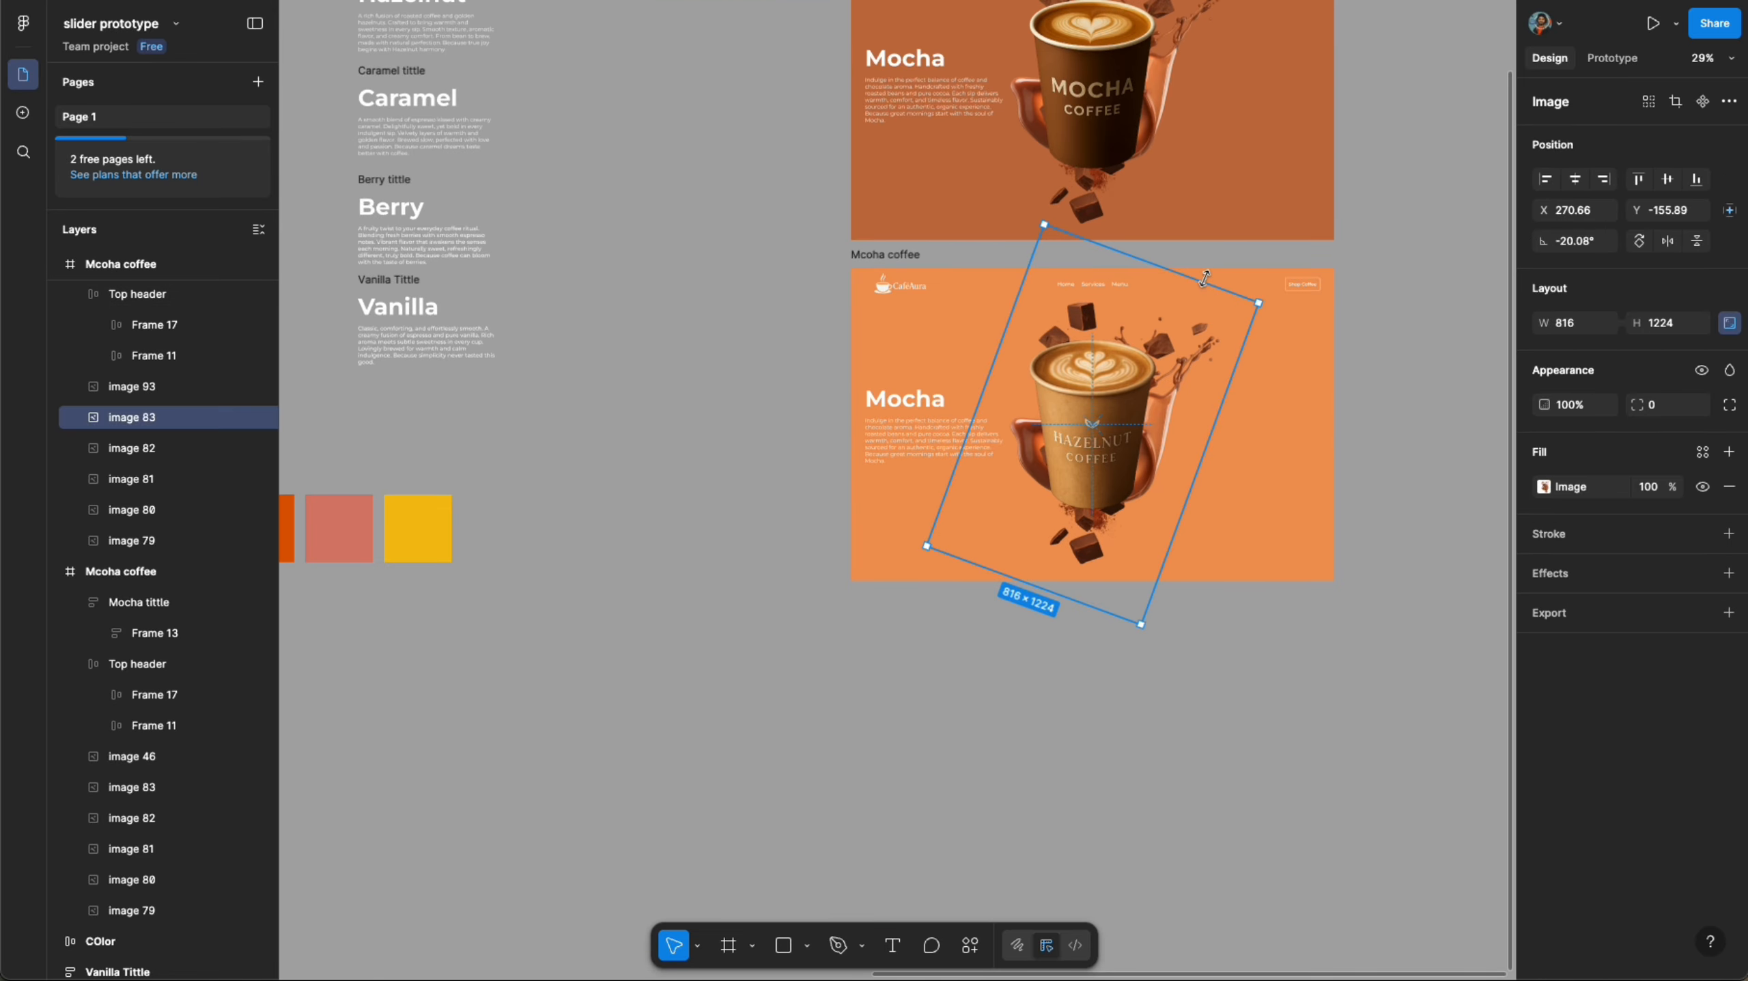
pyautogui.moveTo(1205, 278); pyautogui.dragTo(1083, 460)
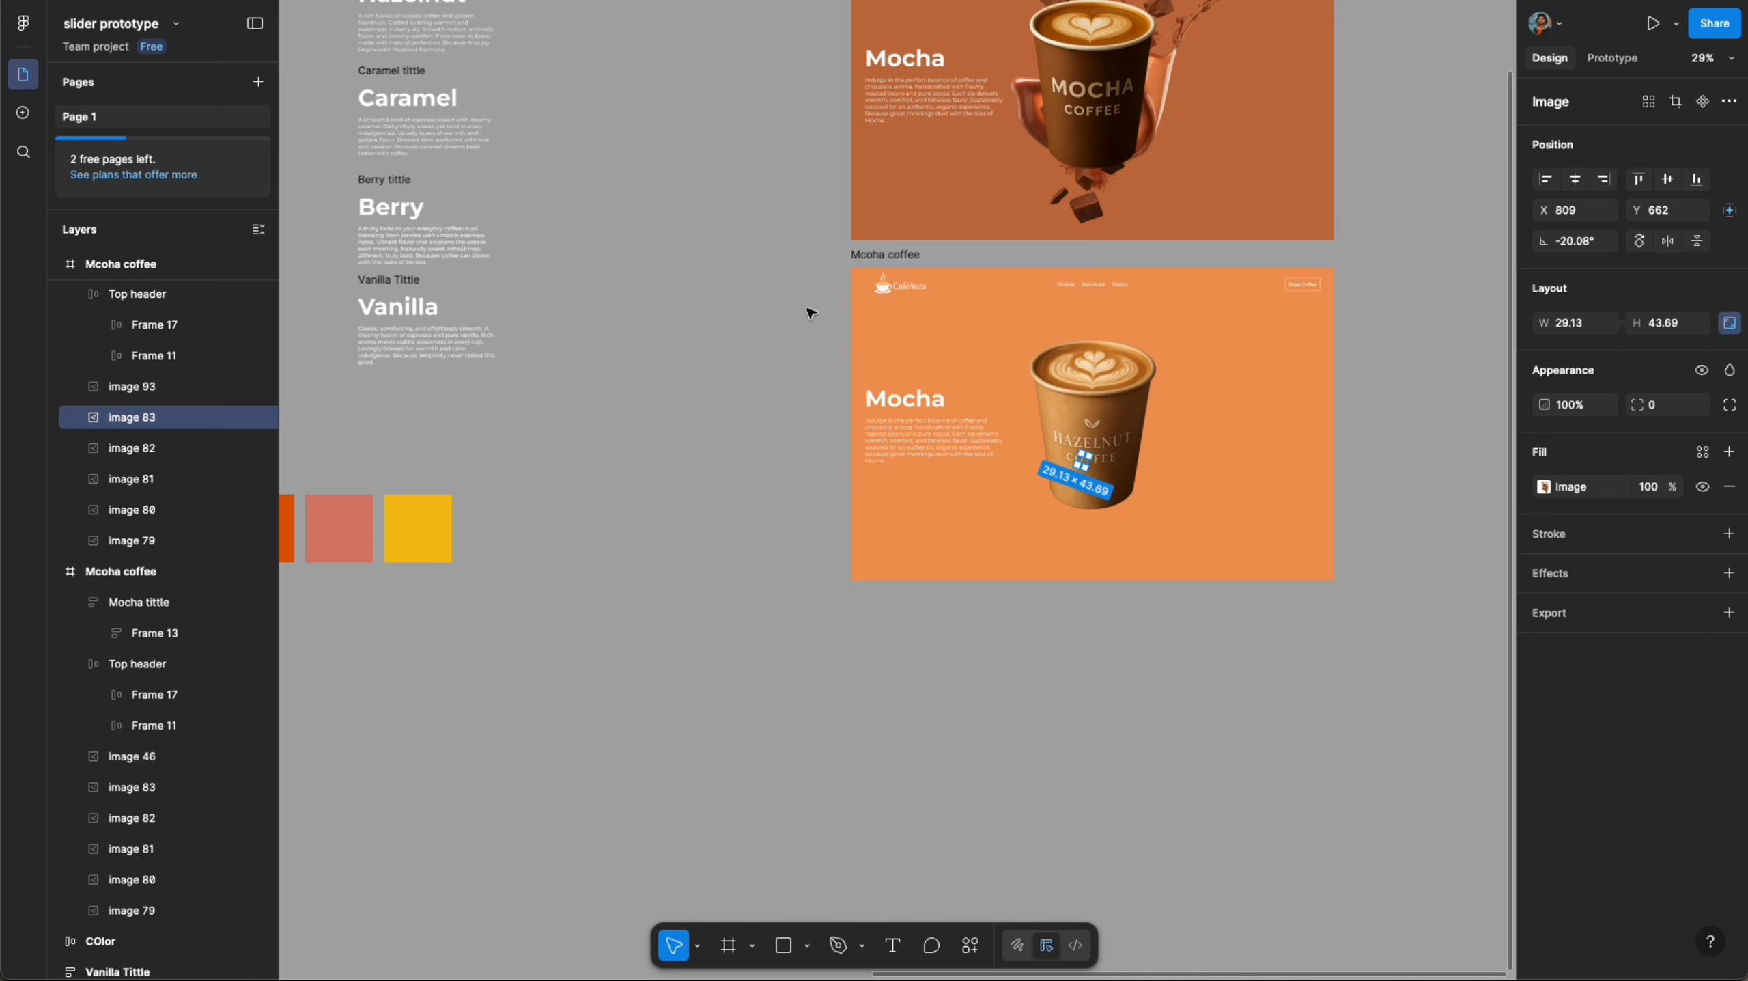
# - Enlarge the hazelnut splash image to about 590 × 885 above the cup and center it horizontally in the frame
pyautogui.click(141, 448)
pyautogui.scroll(4, 927, 473)
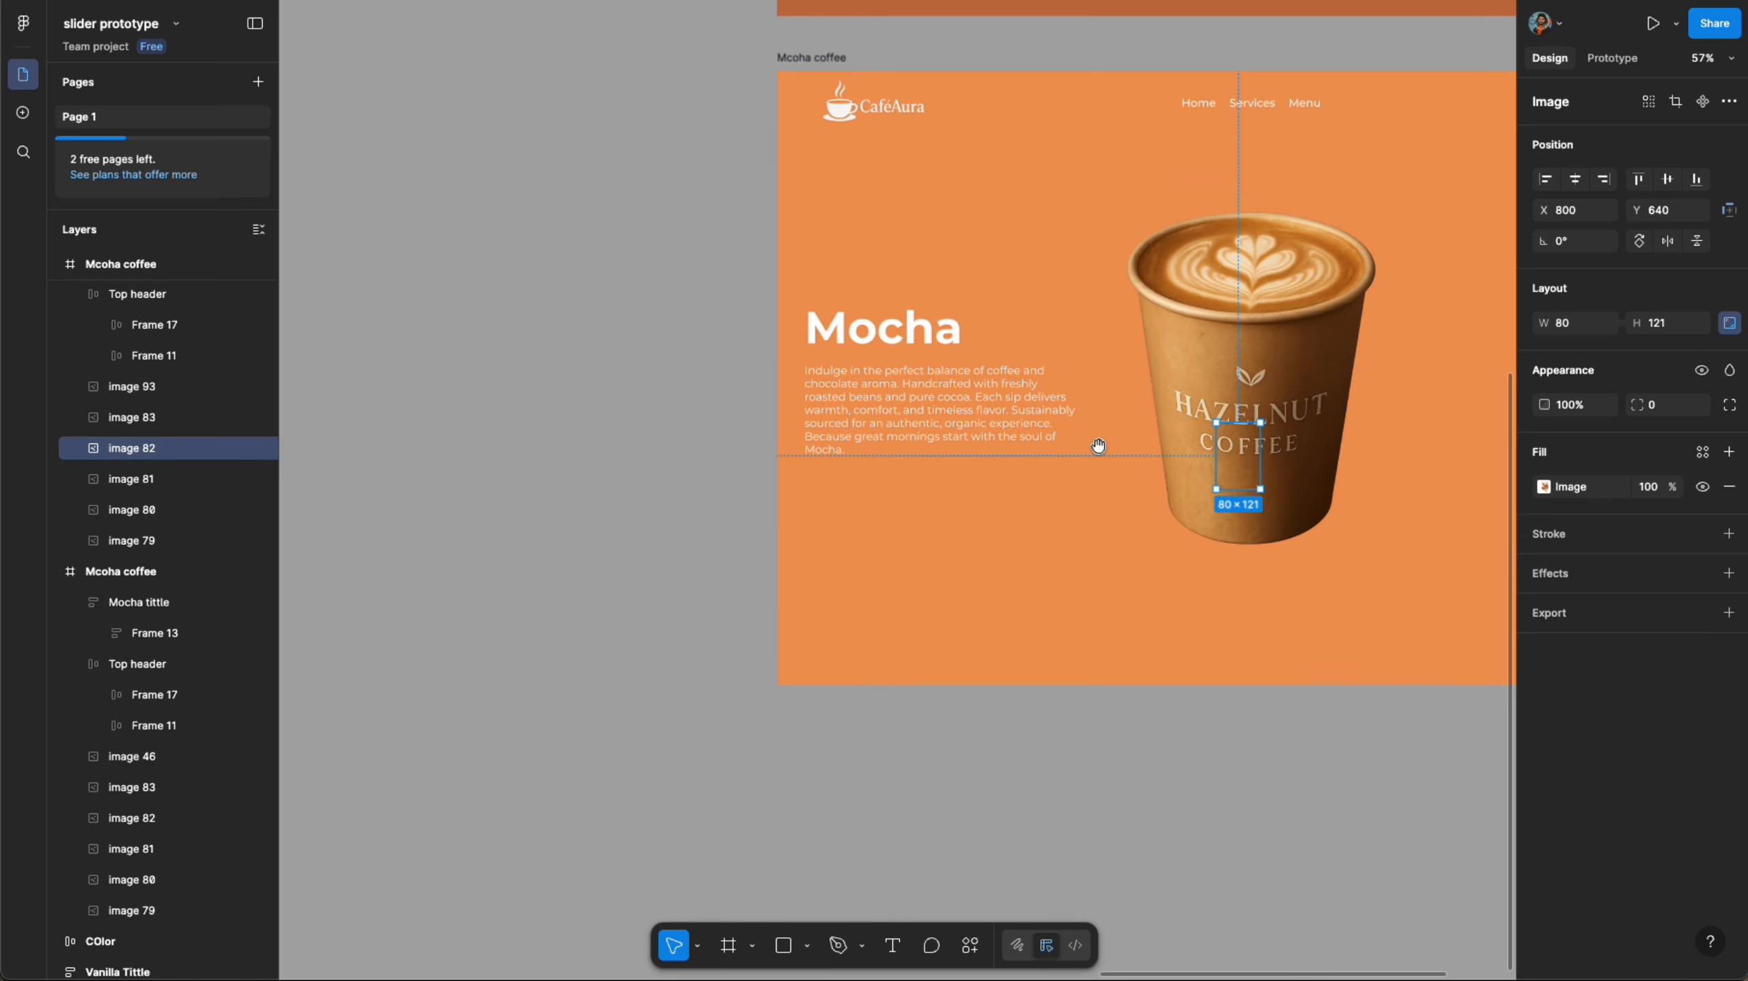
pyautogui.moveTo(1099, 446); pyautogui.dragTo(801, 520)
pyautogui.moveTo(939, 495); pyautogui.dragTo(1026, 78)
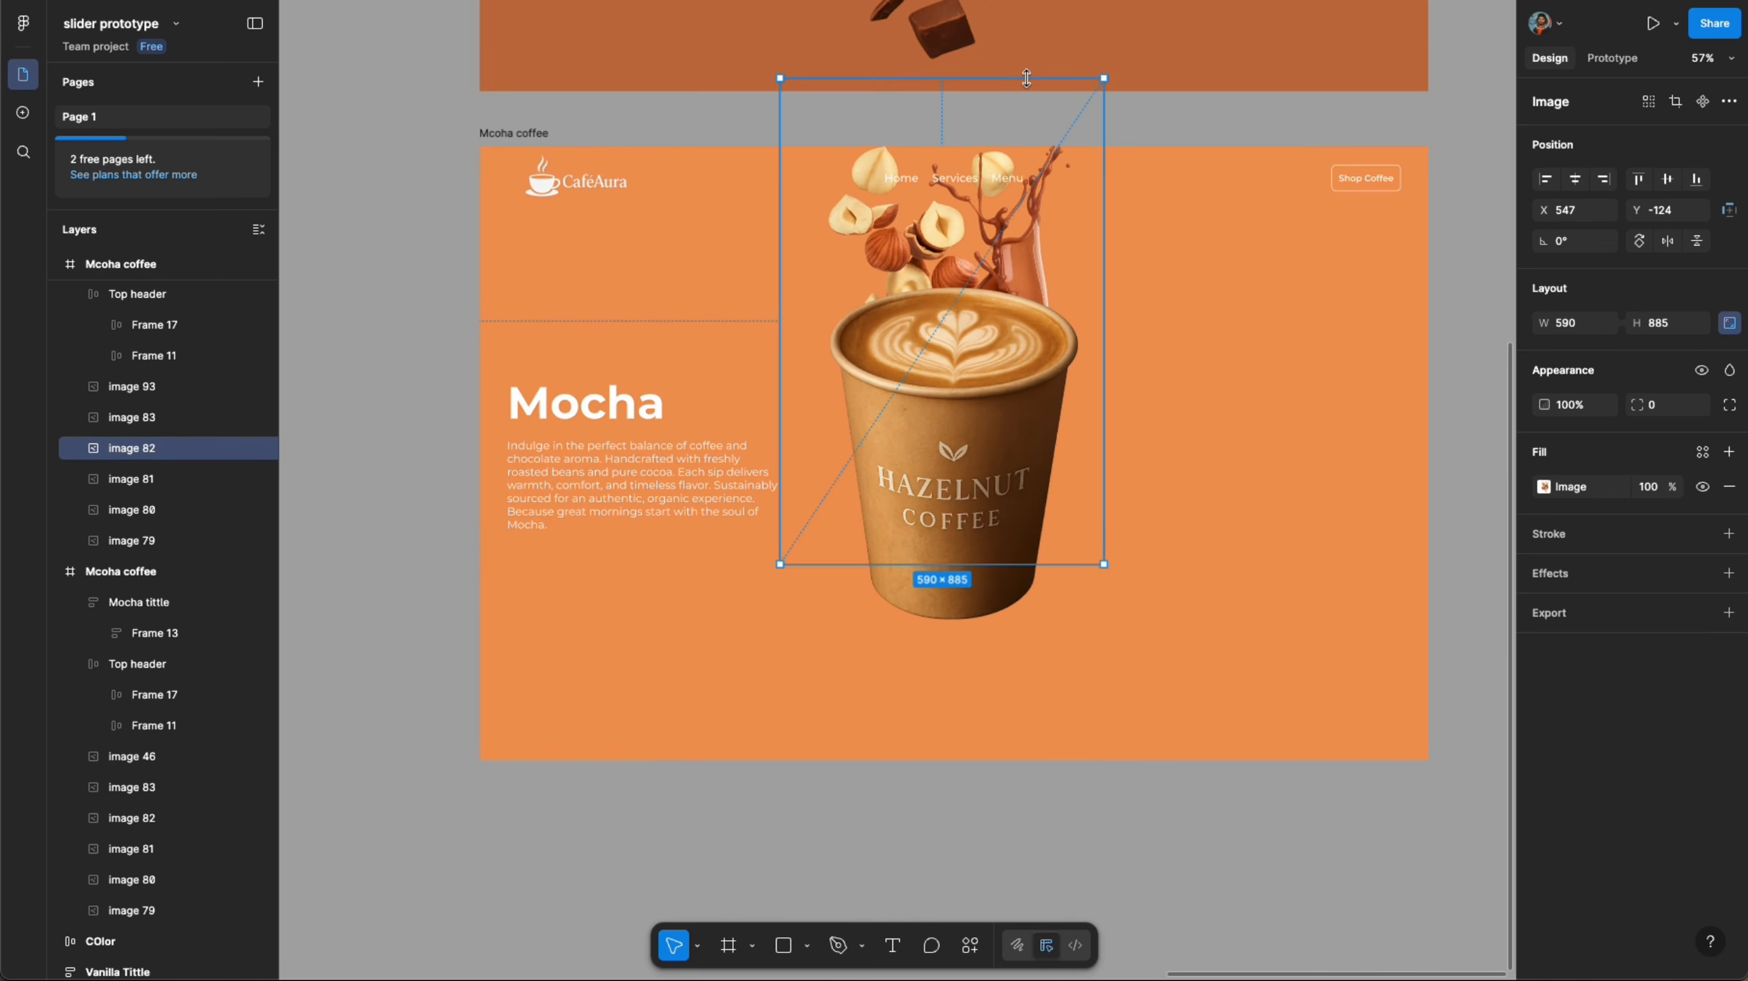
pyautogui.click(1576, 179)
# - Replace the duplicated frame's Mocha heading with the copied Hazelnut title text
pyautogui.scroll(-5, 955, 446)
pyautogui.rightClick(537, 150)
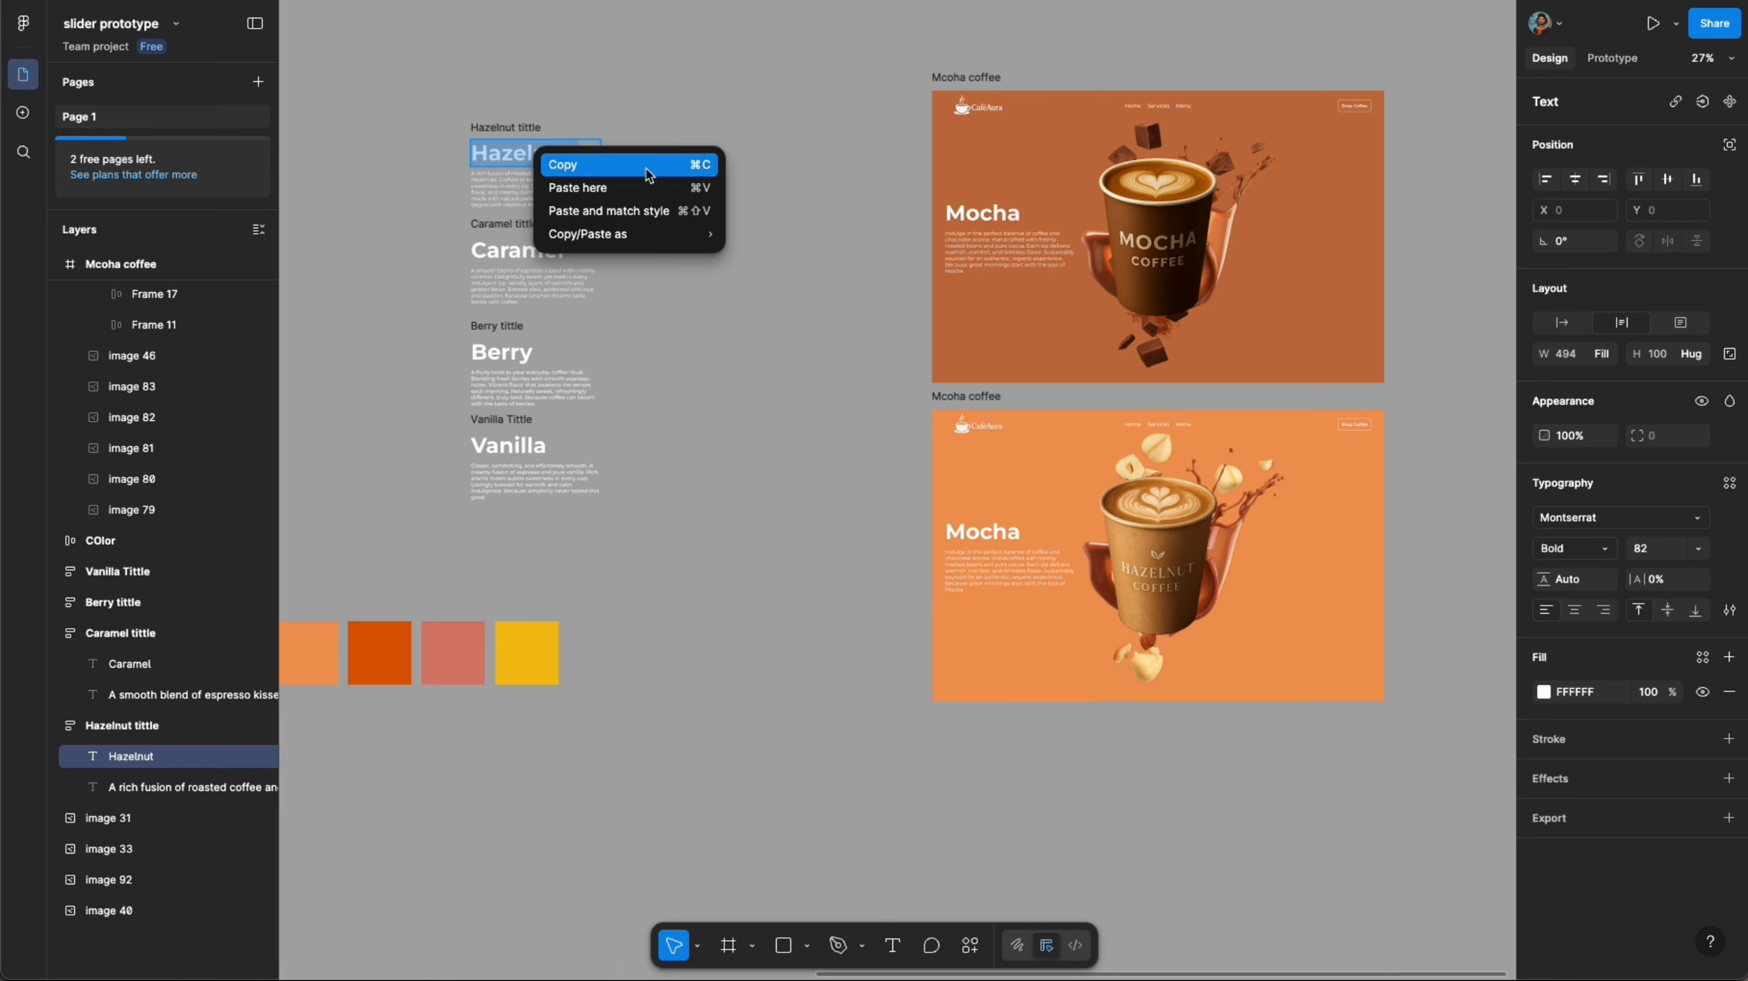
pyautogui.click(647, 166)
pyautogui.rightClick(982, 532)
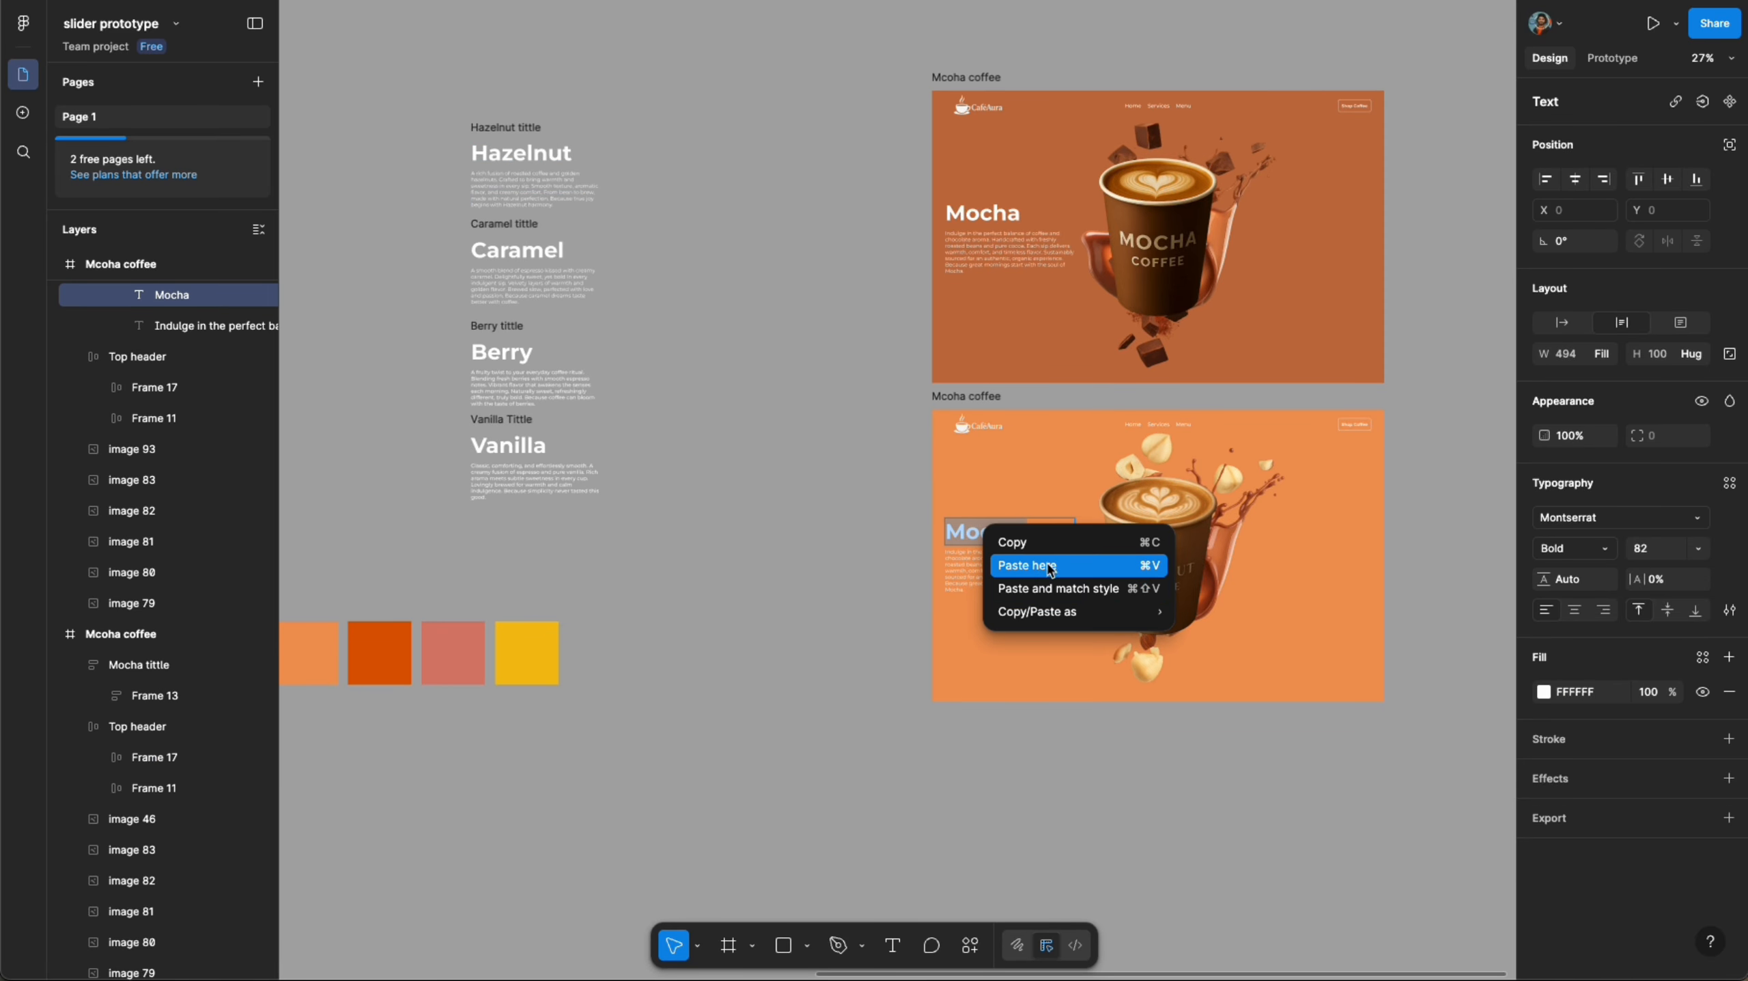
pyautogui.click(1013, 555)
# - Replace the frame's description paragraph with the Hazelnut description copied as text
pyautogui.click(505, 255)
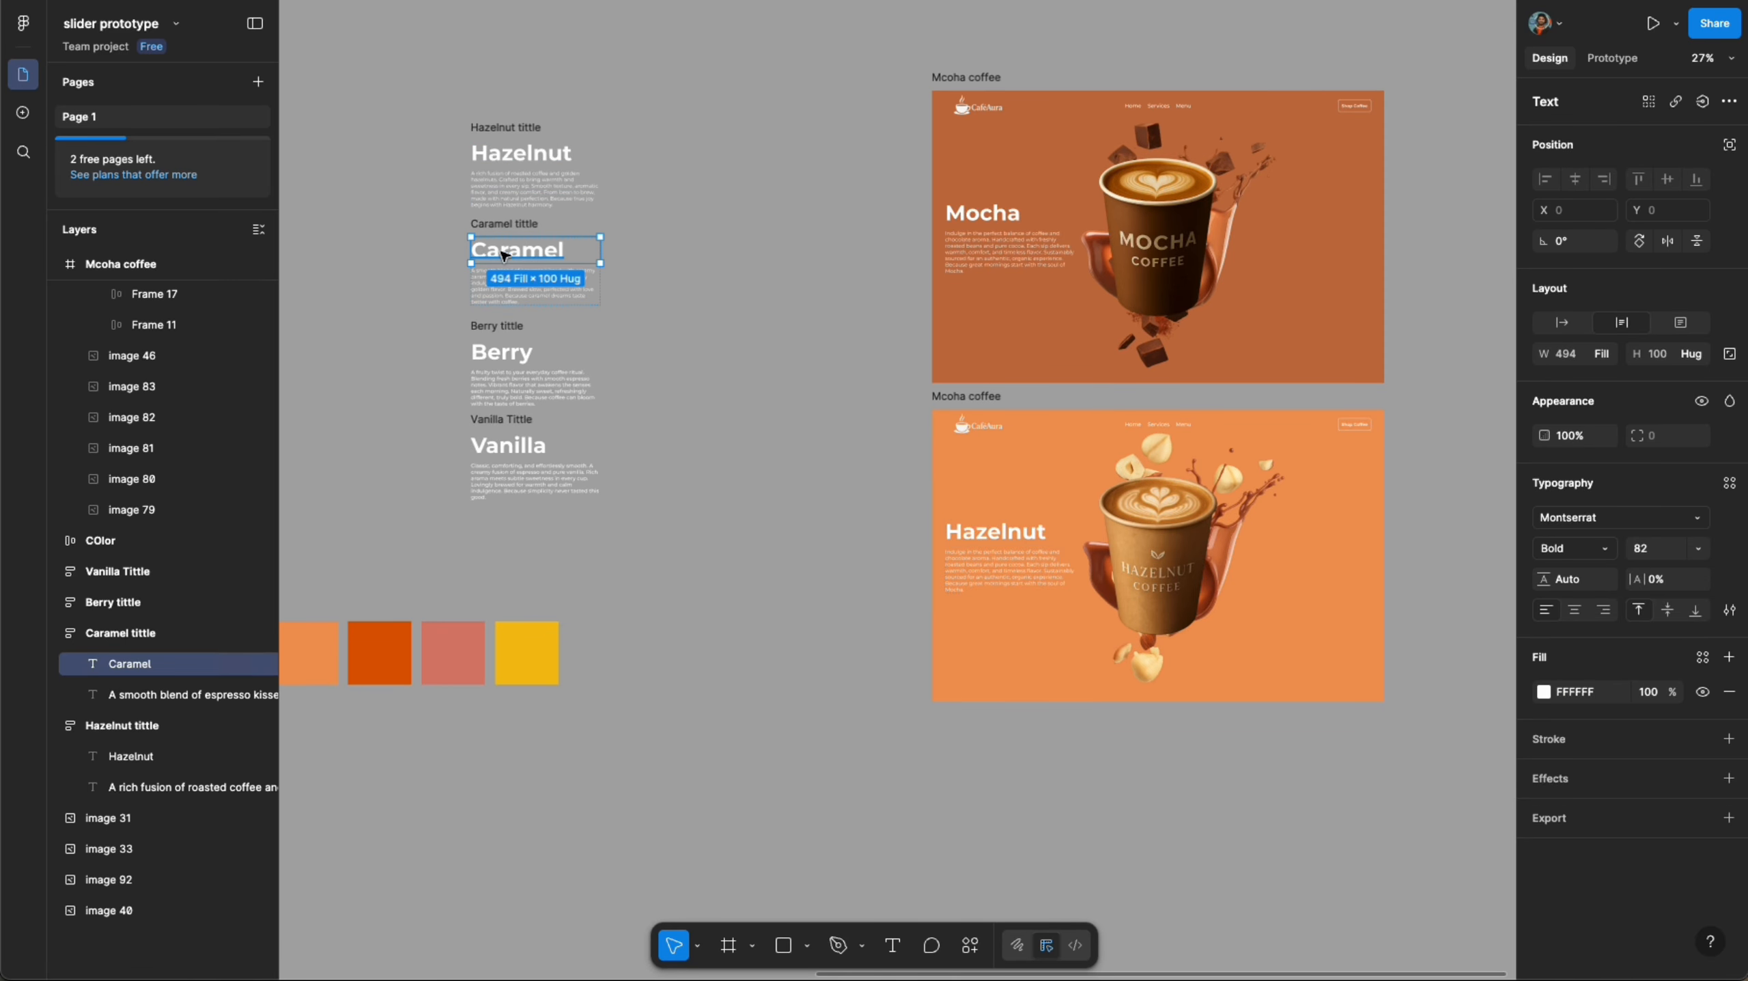
pyautogui.rightClick(535, 198)
pyautogui.moveTo(647, 277)
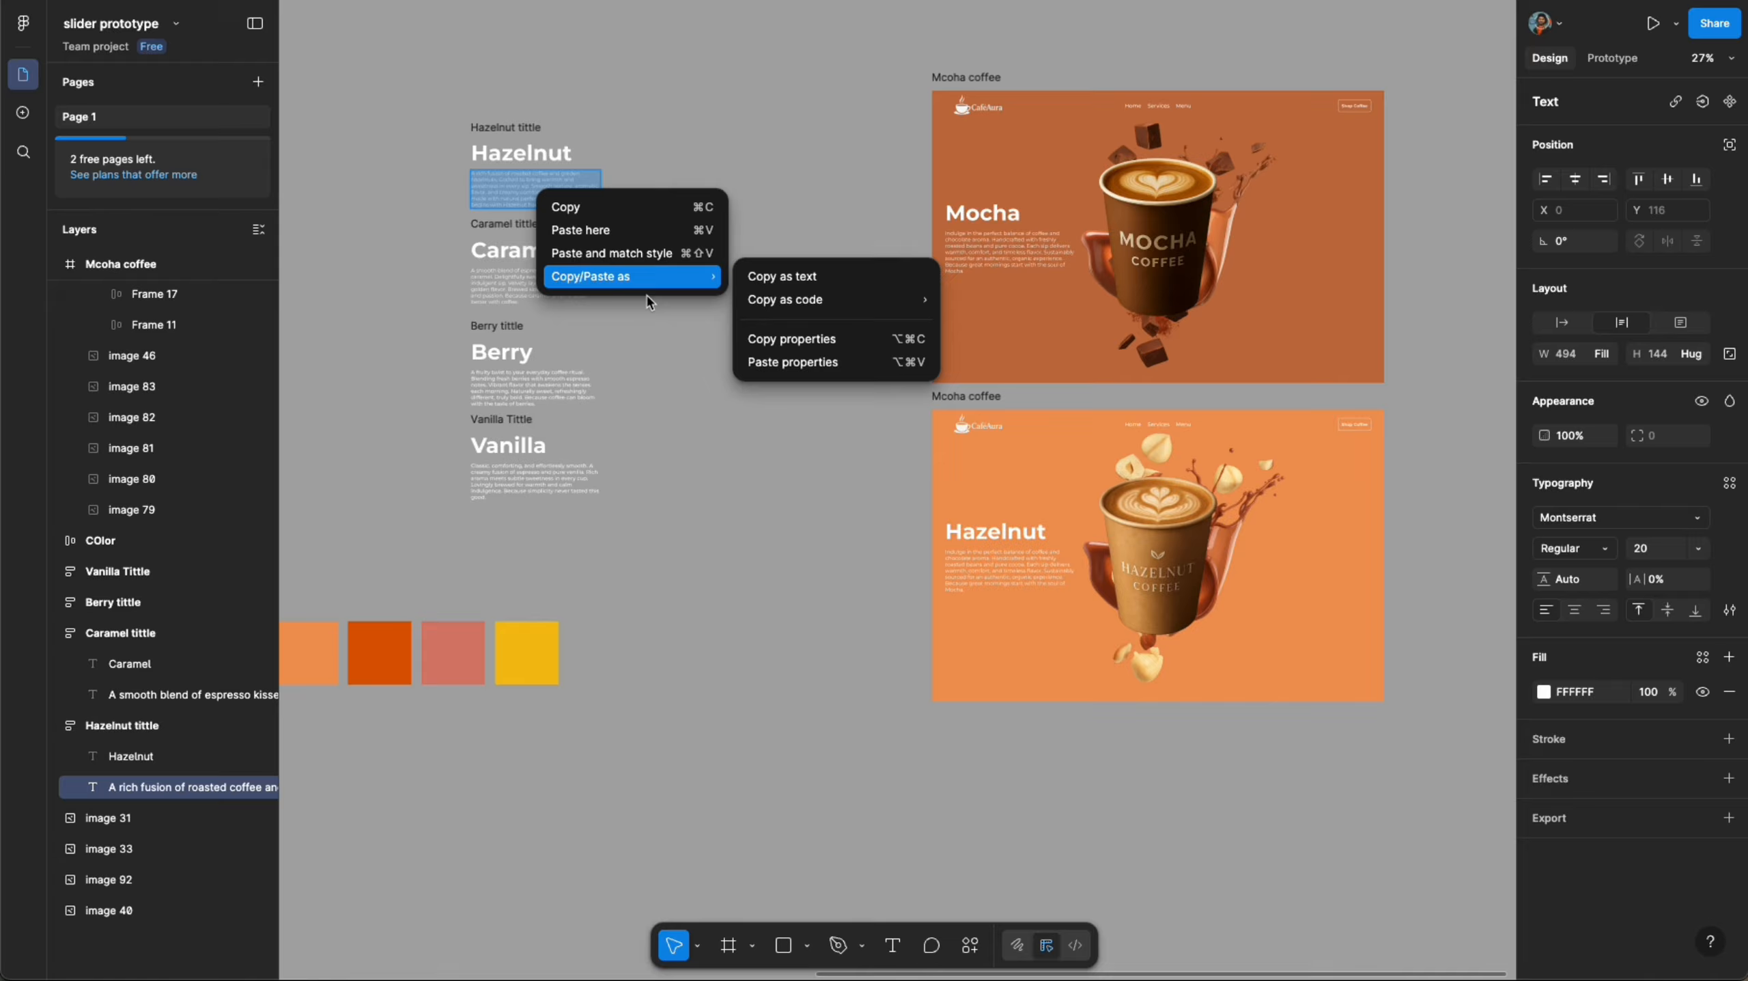
pyautogui.click(780, 278)
pyautogui.click(1010, 567)
pyautogui.rightClick(1008, 557)
pyautogui.click(1016, 581)
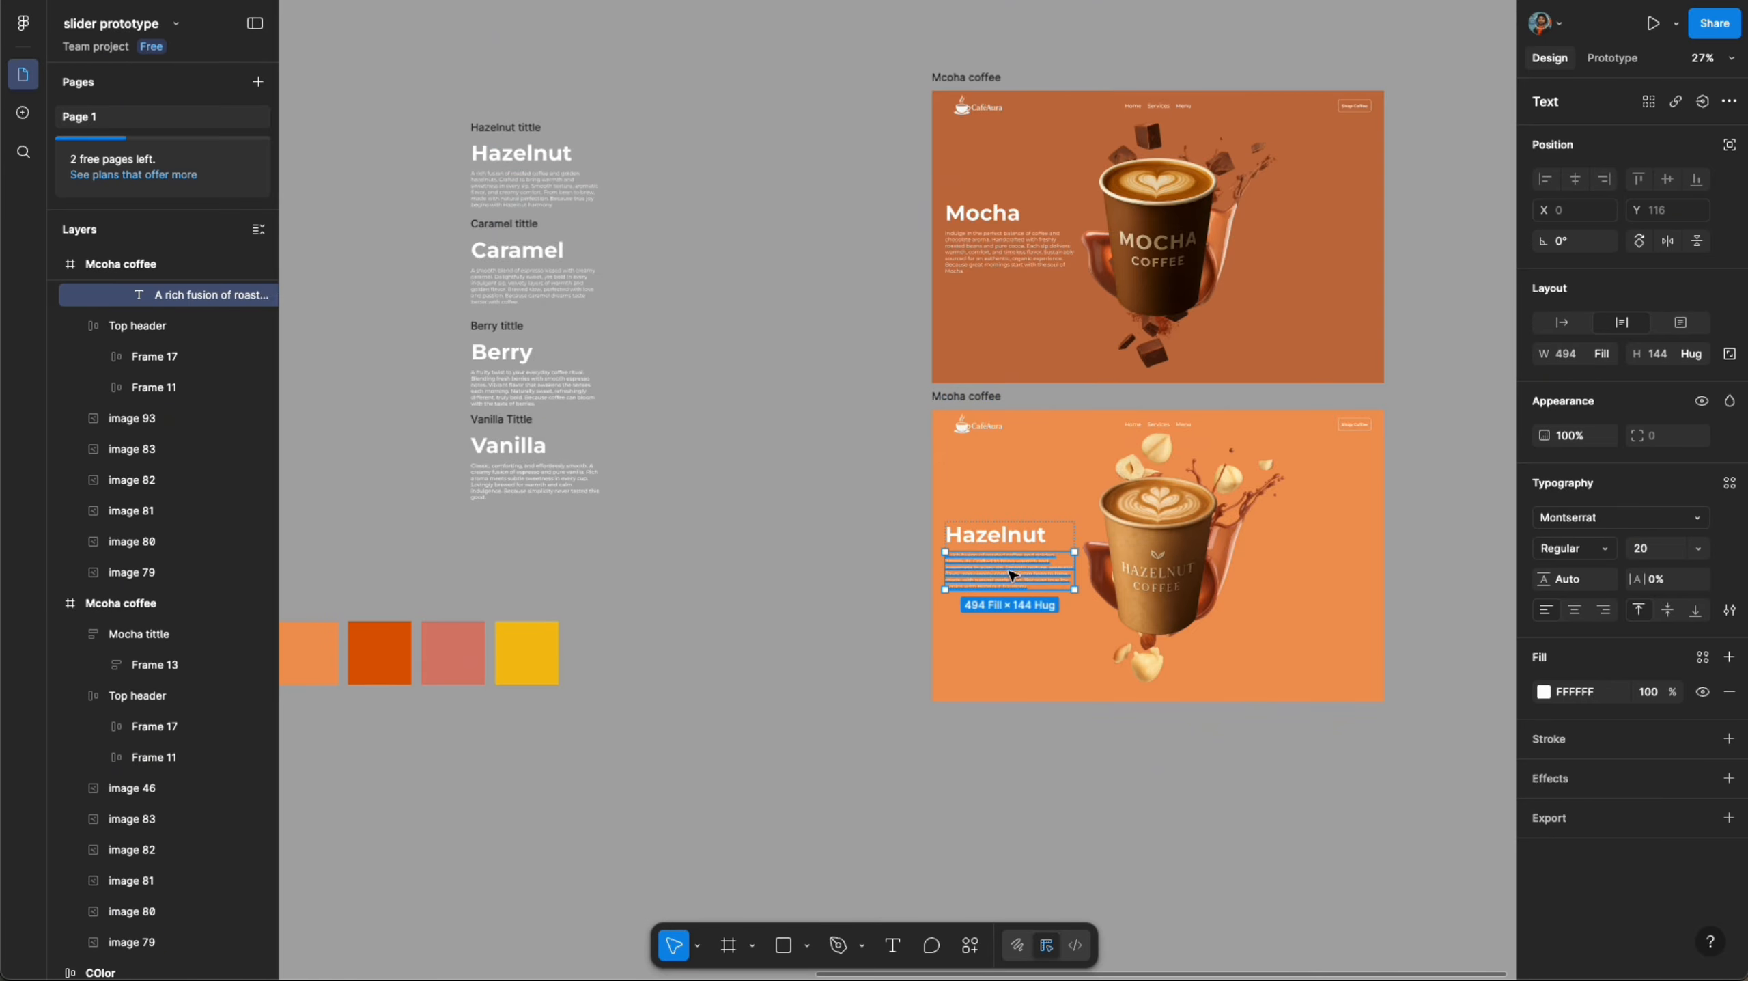
pyautogui.scroll(5, 1013, 576)
pyautogui.hscroll(4, 1151, 742)
pyautogui.scroll(-1, 1151, 741)
pyautogui.click(960, 761)
pyautogui.scroll(-6, 970, 498)
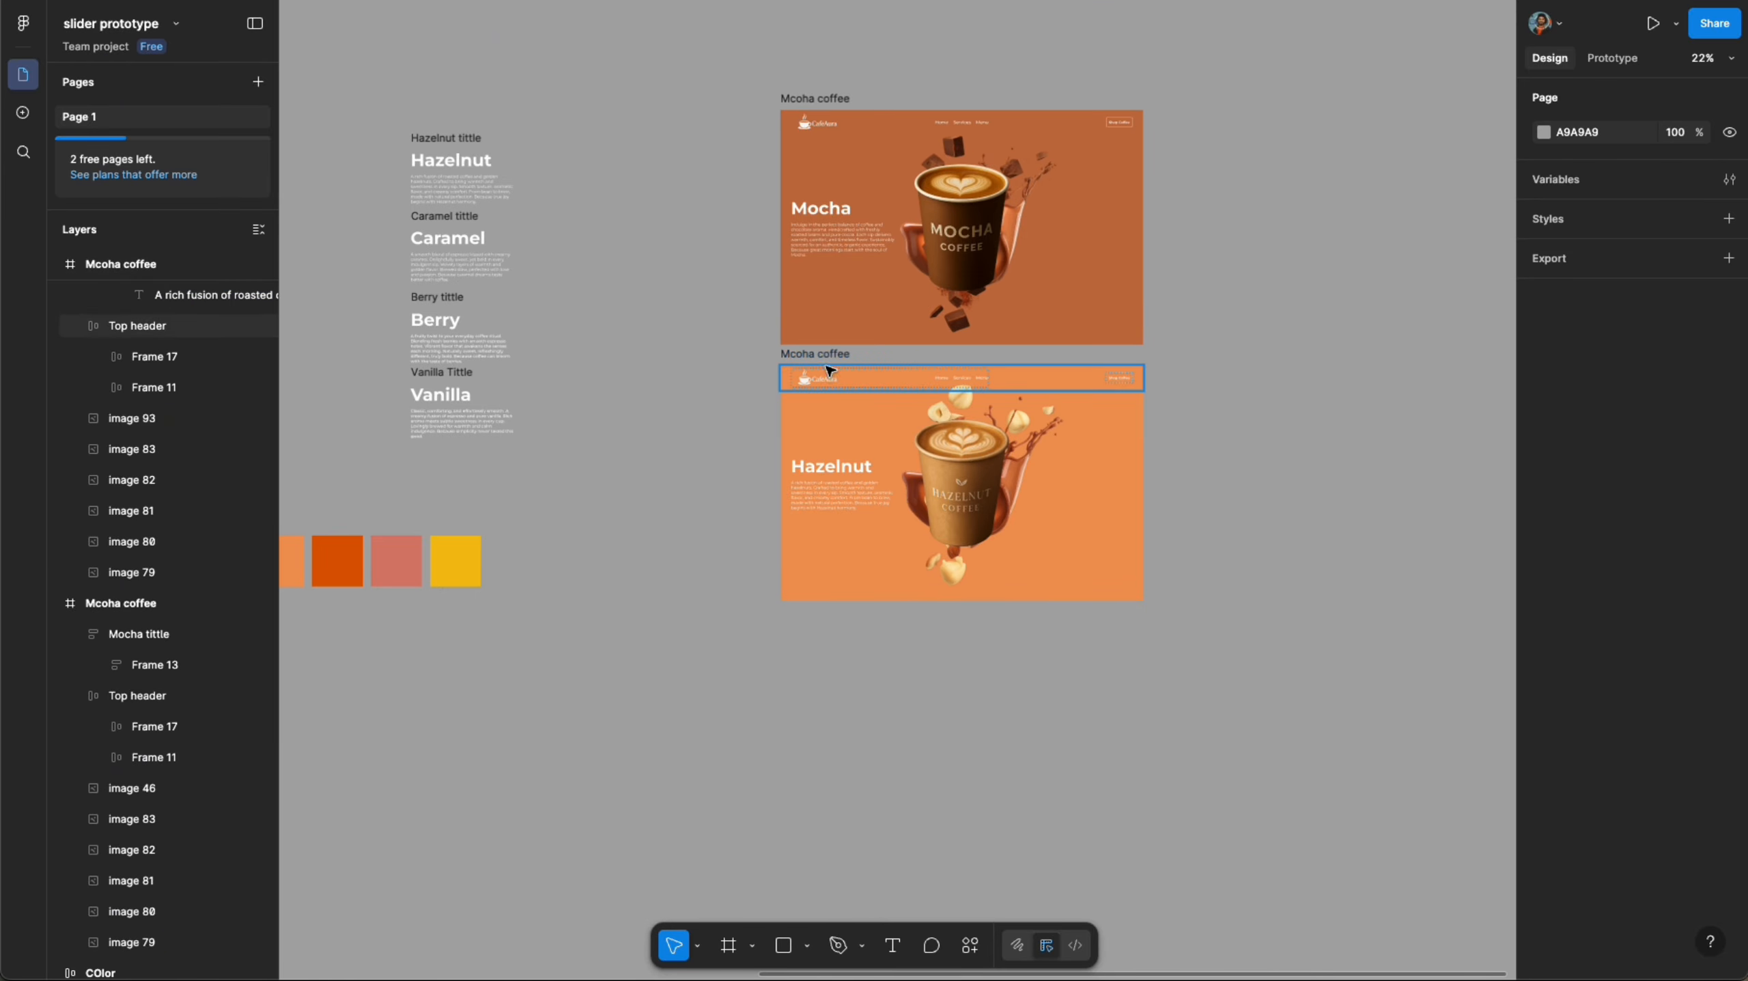
pyautogui.doubleClick(819, 354)
pyautogui.click(805, 471)
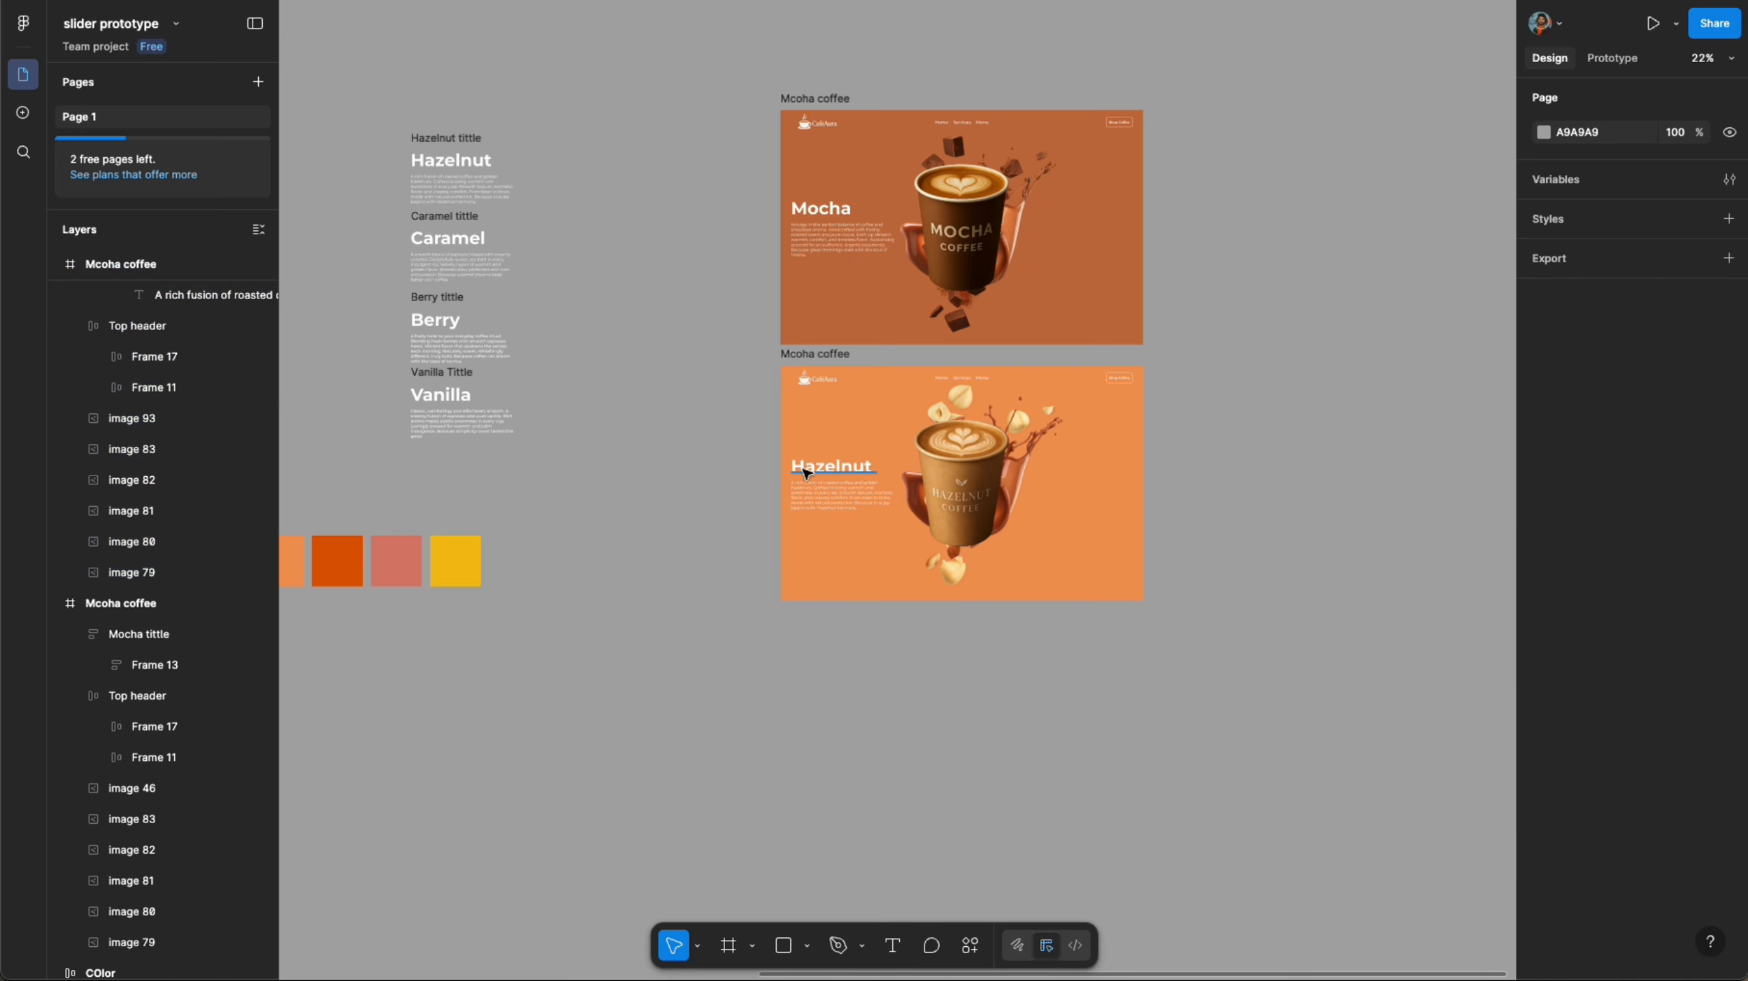
pyautogui.doubleClick(810, 471)
pyautogui.click(709, 418)
# - Rename the duplicated frame as Hazelnut
pyautogui.click(823, 356)
pyautogui.doubleClick(824, 355)
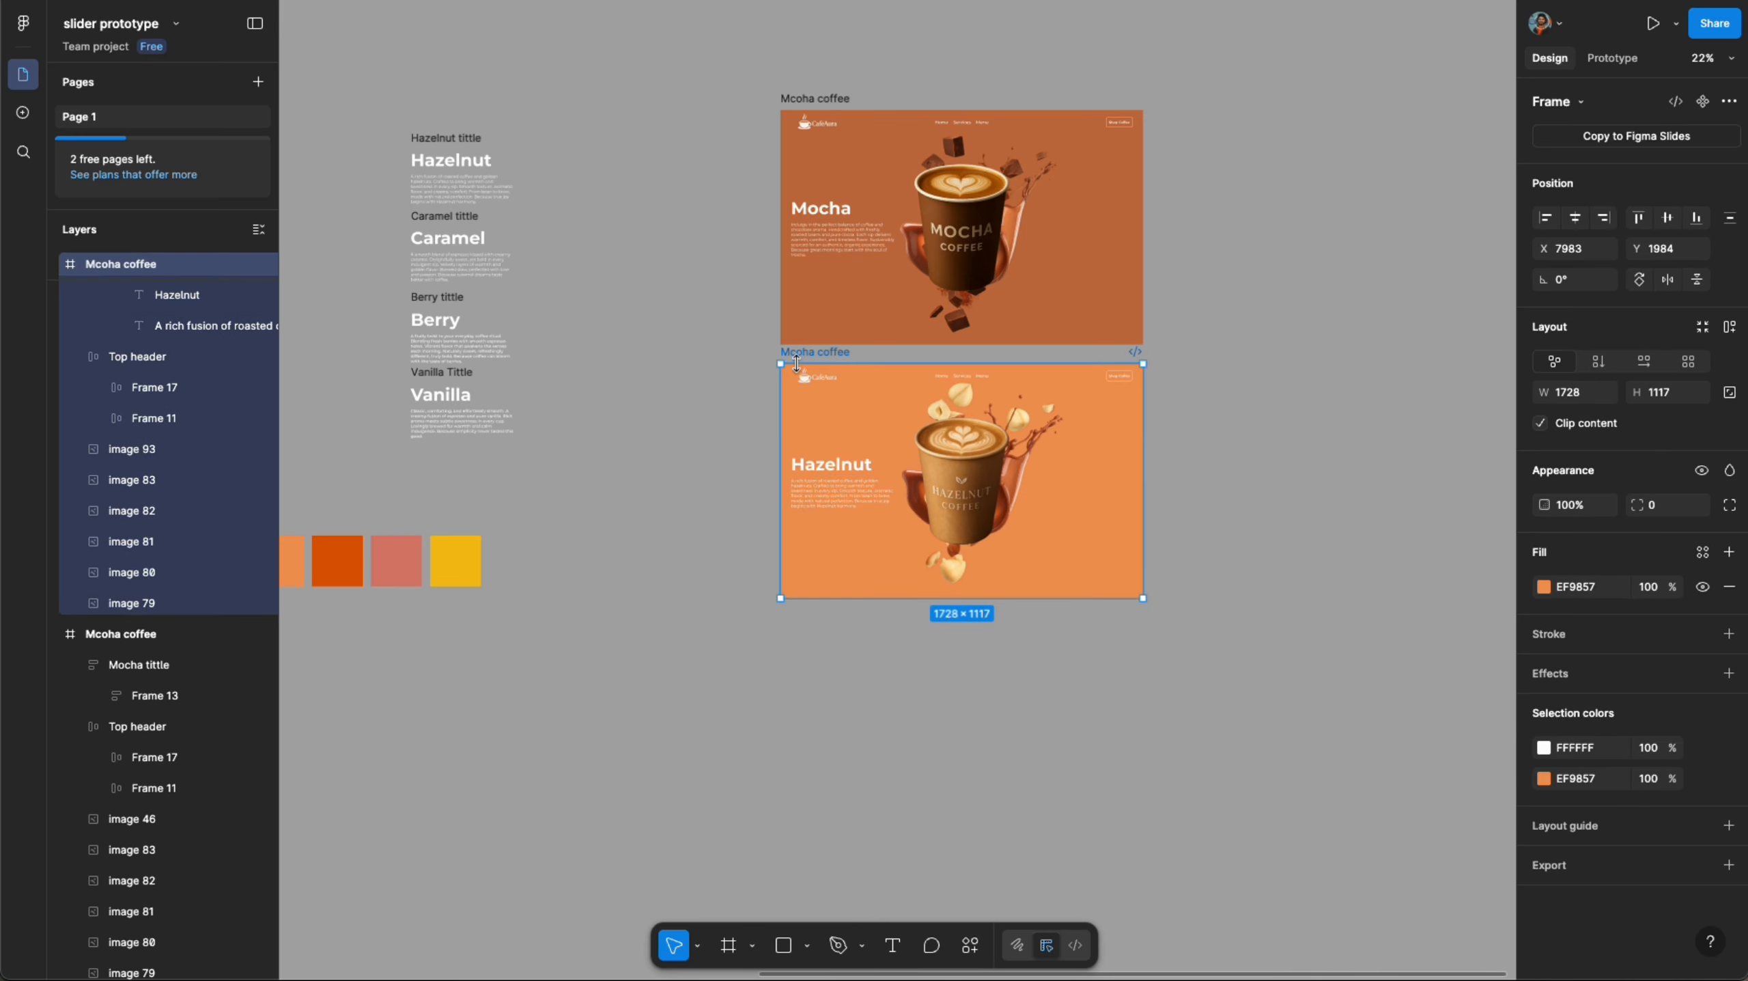
pyautogui.write('Hazelnut')
pyautogui.click(714, 379)
# - Duplicate the Hazelnut frame and place the copy directly below it
pyautogui.click(814, 355)
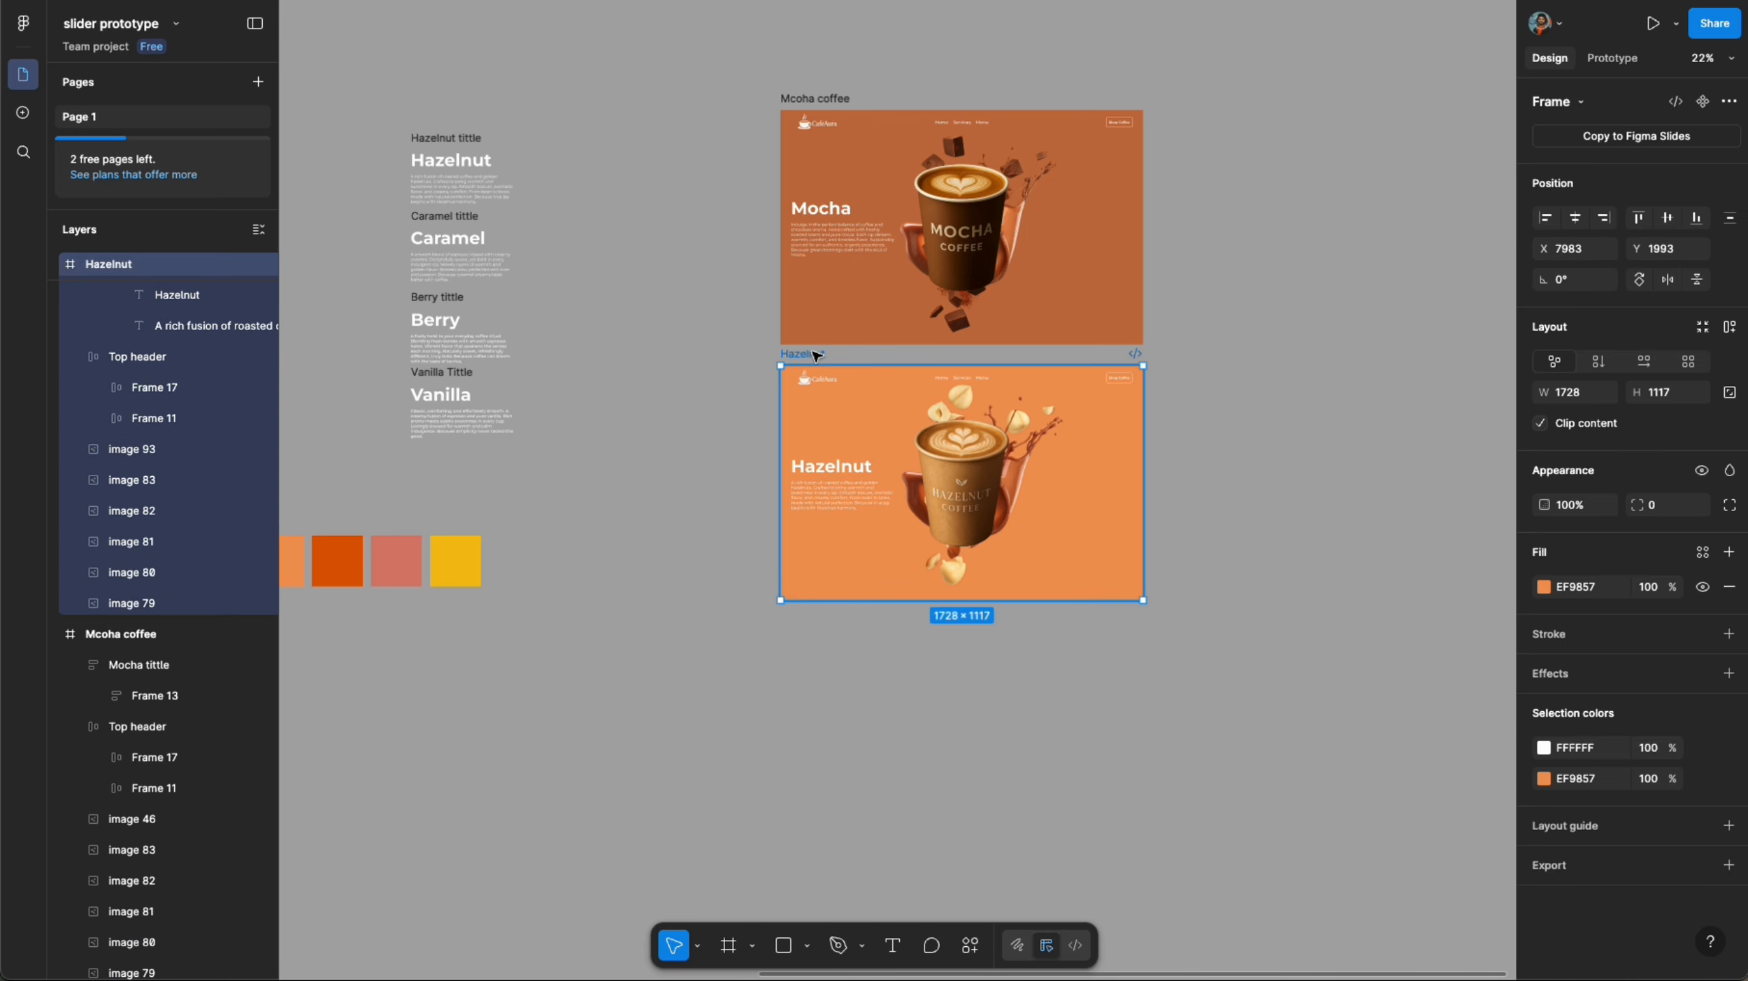
pyautogui.keyDown('alt'); pyautogui.moveTo(873, 437); pyautogui.dragTo(878, 687); pyautogui.keyUp('alt')
pyautogui.scroll(-5, 882, 687)
pyautogui.scroll(2, 883, 687)
# - Set the new frame's fill by sampling the dark orange brand swatch
pyautogui.click(1543, 587)
pyautogui.click(1313, 821)
pyautogui.scroll(-5, 1098, 584)
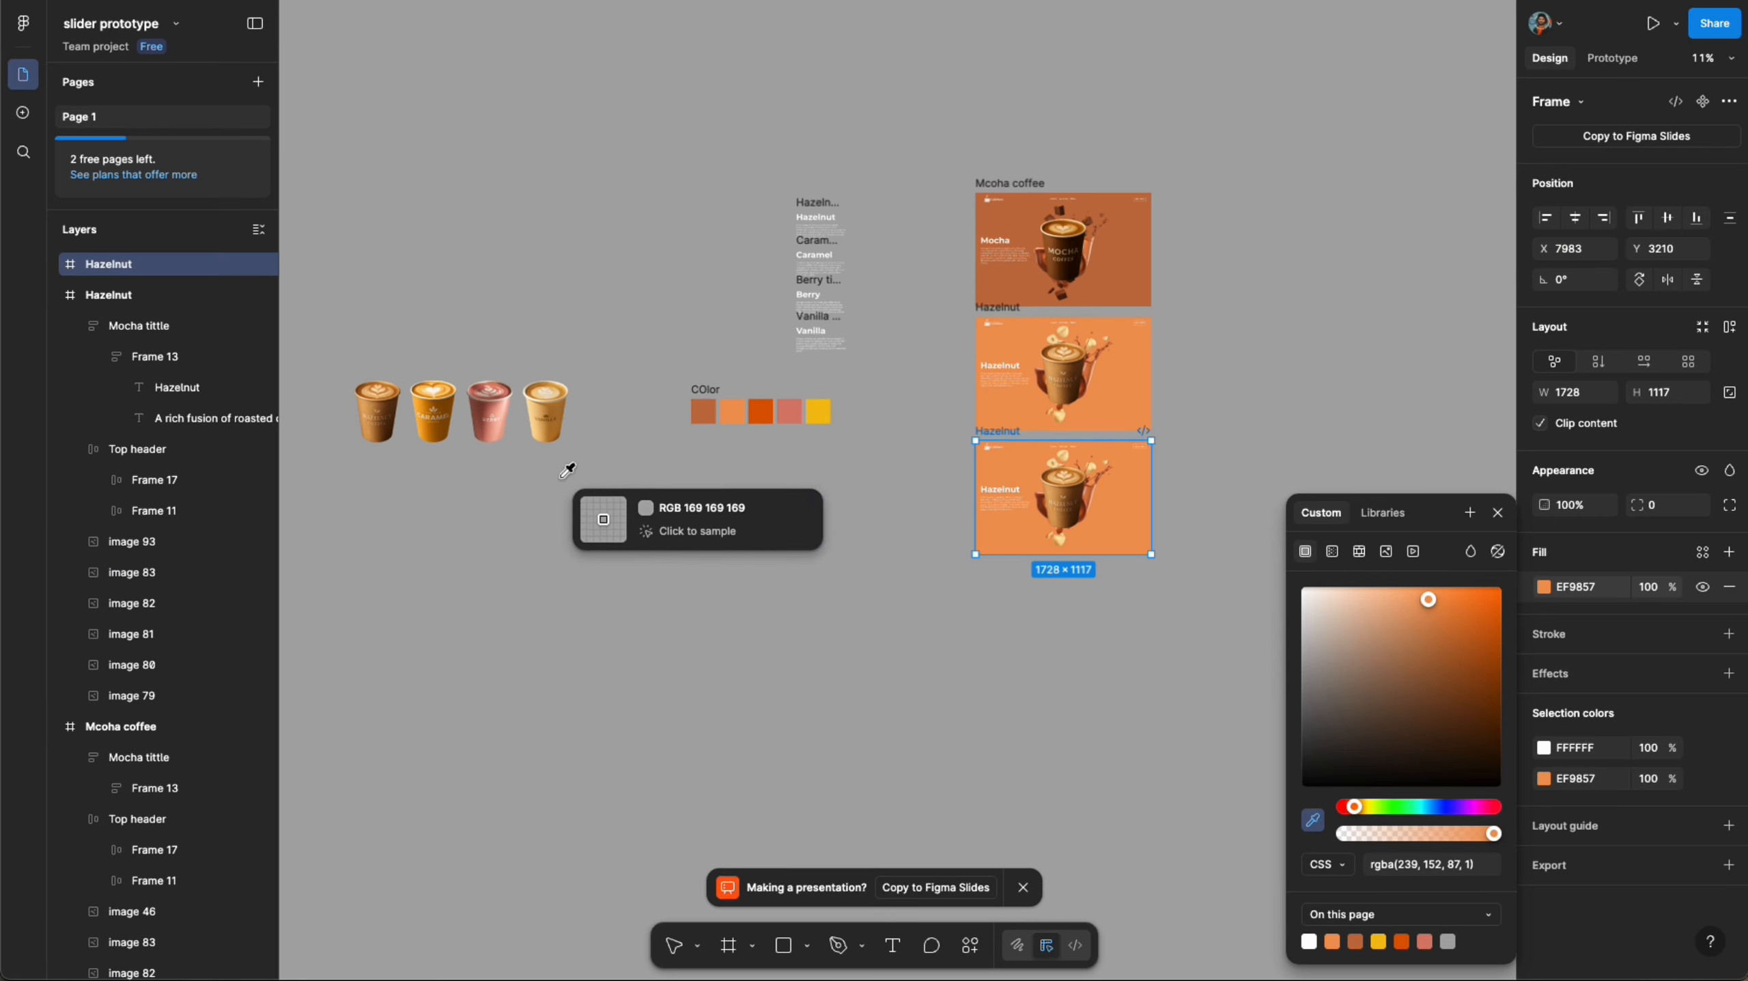
pyautogui.click(760, 411)
pyautogui.click(909, 695)
# - Copy the Caramel cup image as a PNG and replace the cup in the third frame with it
pyautogui.scroll(5, 1063, 485)
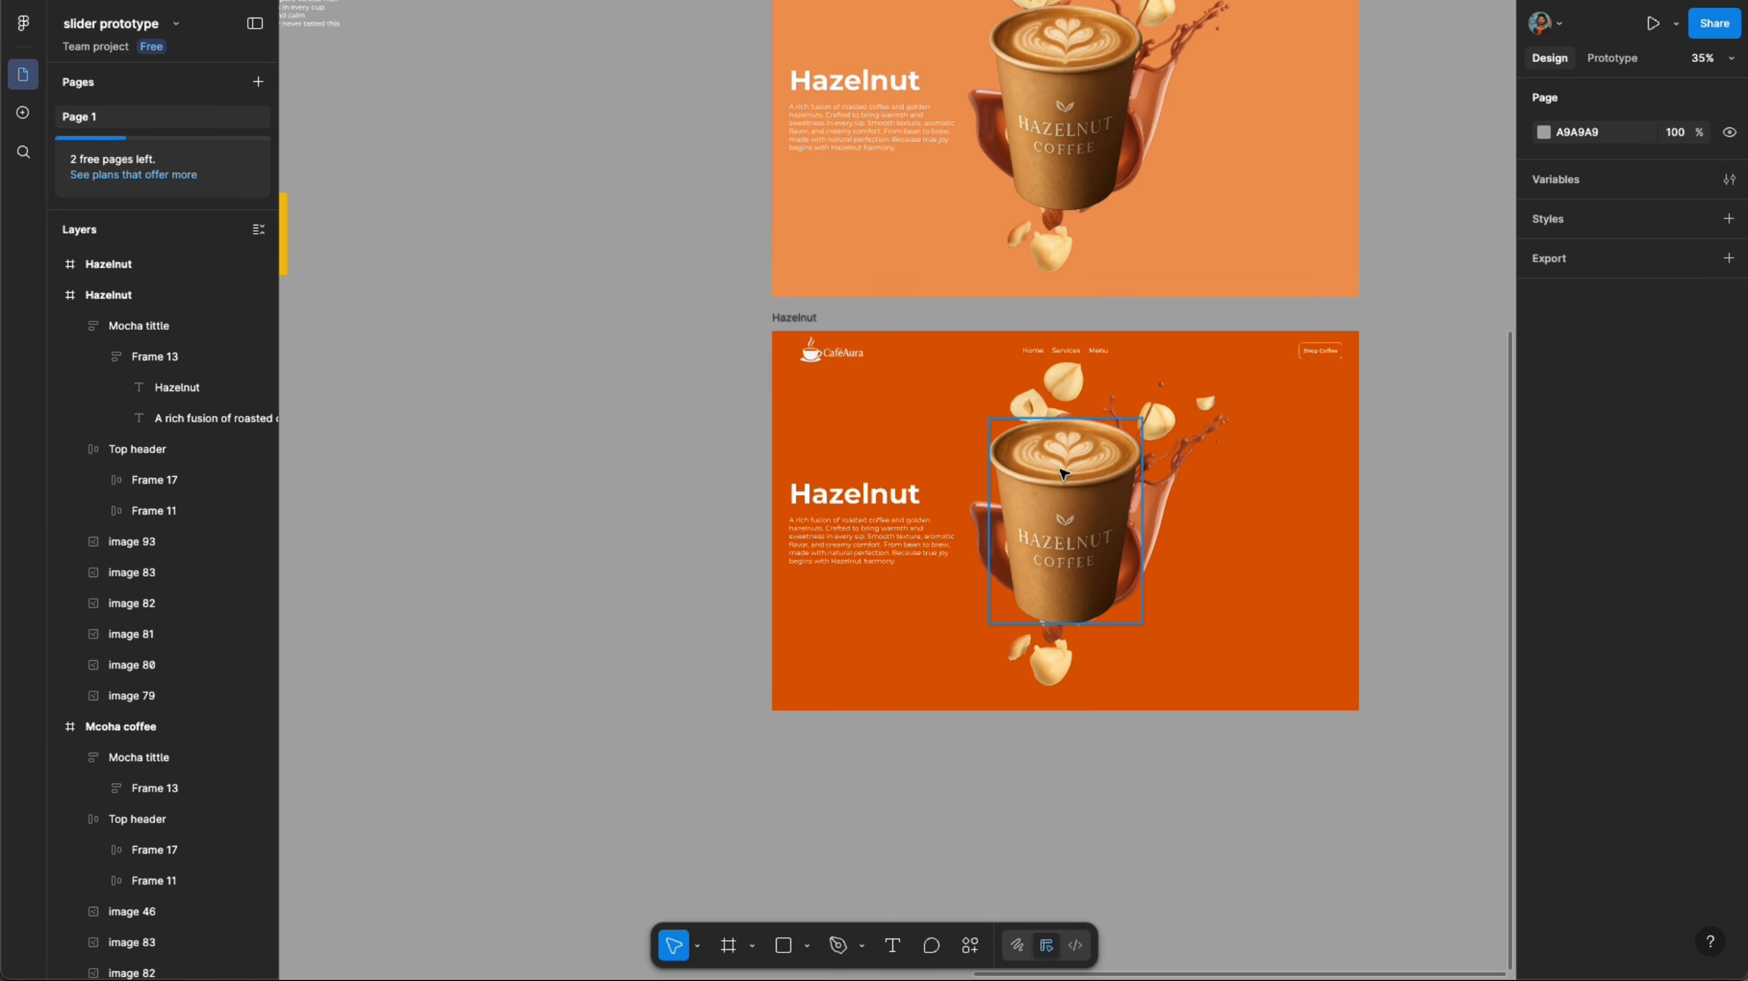
pyautogui.scroll(-5, 1101, 386)
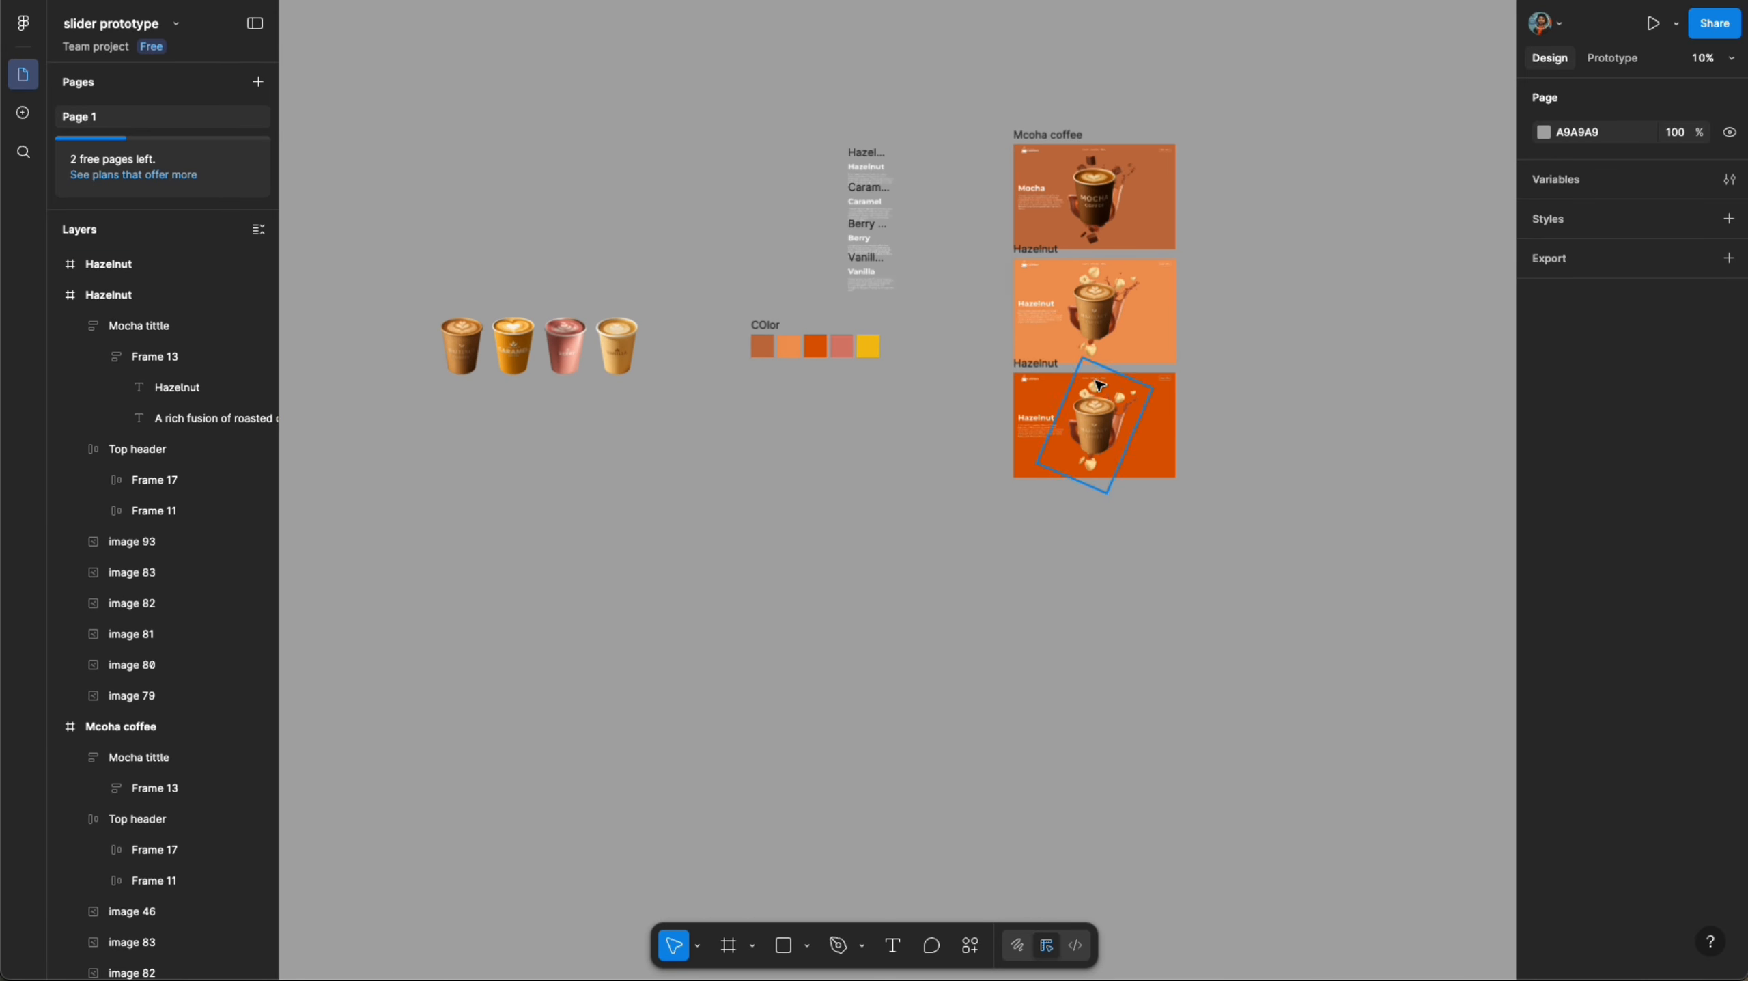
pyautogui.rightClick(509, 353)
pyautogui.moveTo(612, 433)
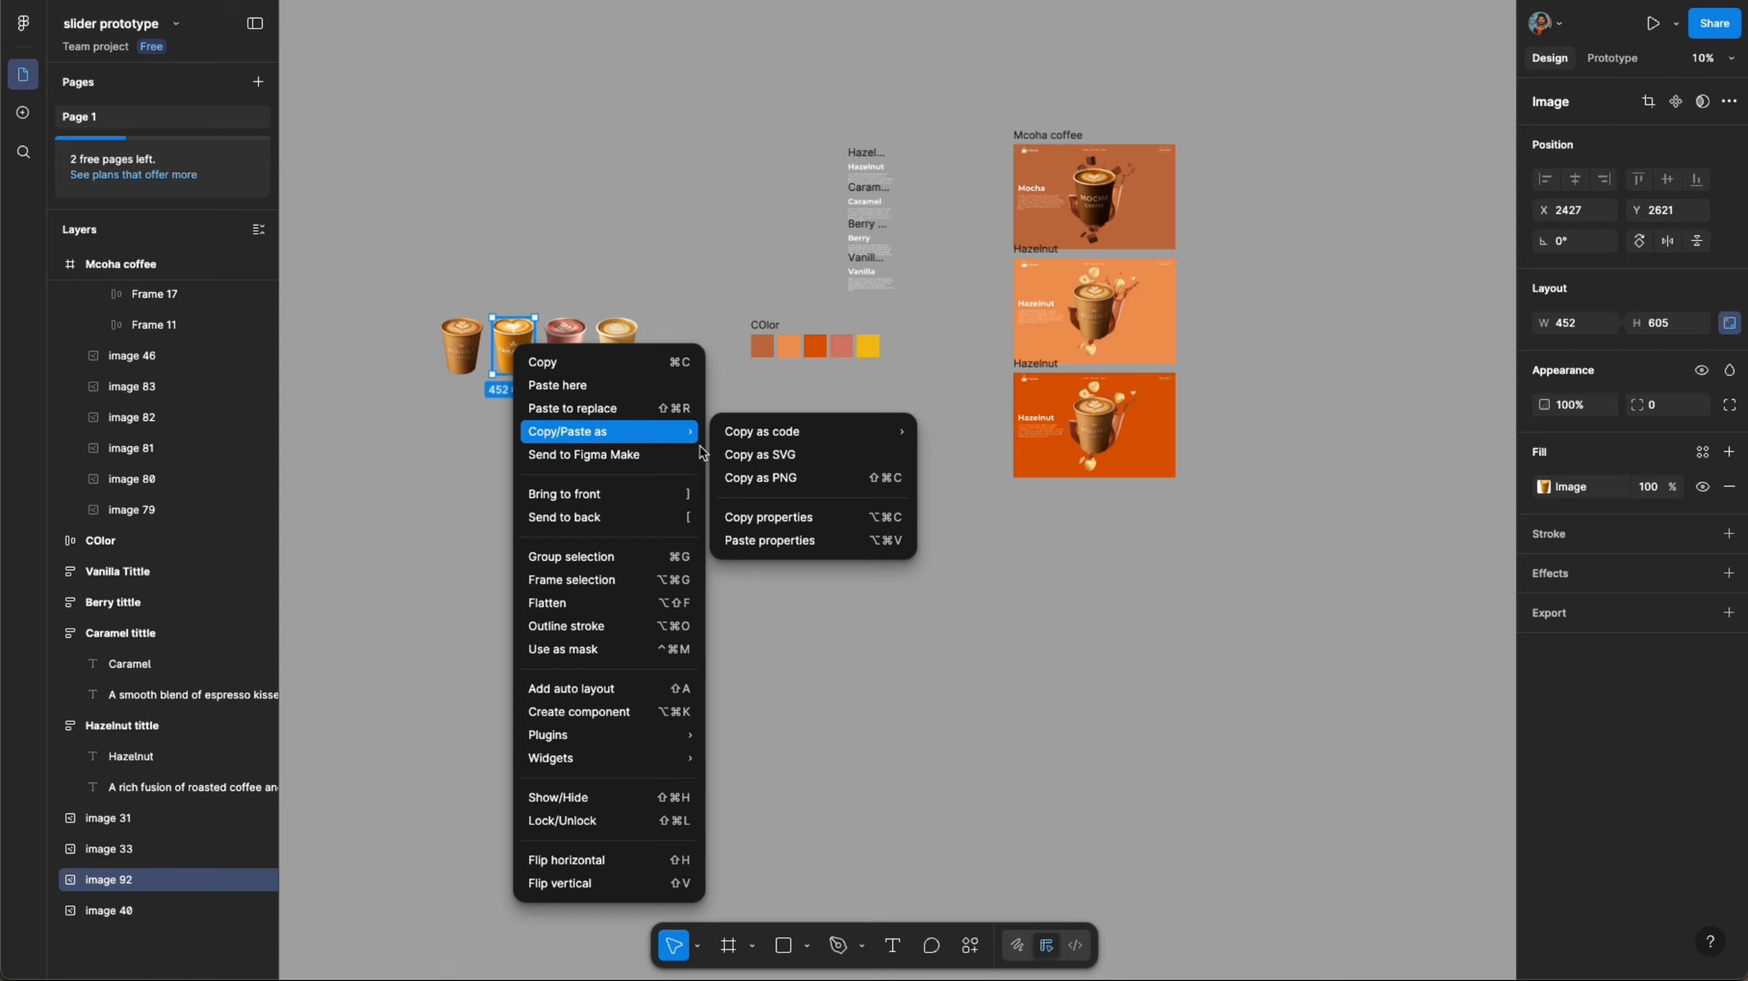
pyautogui.click(756, 479)
pyautogui.scroll(3, 1016, 408)
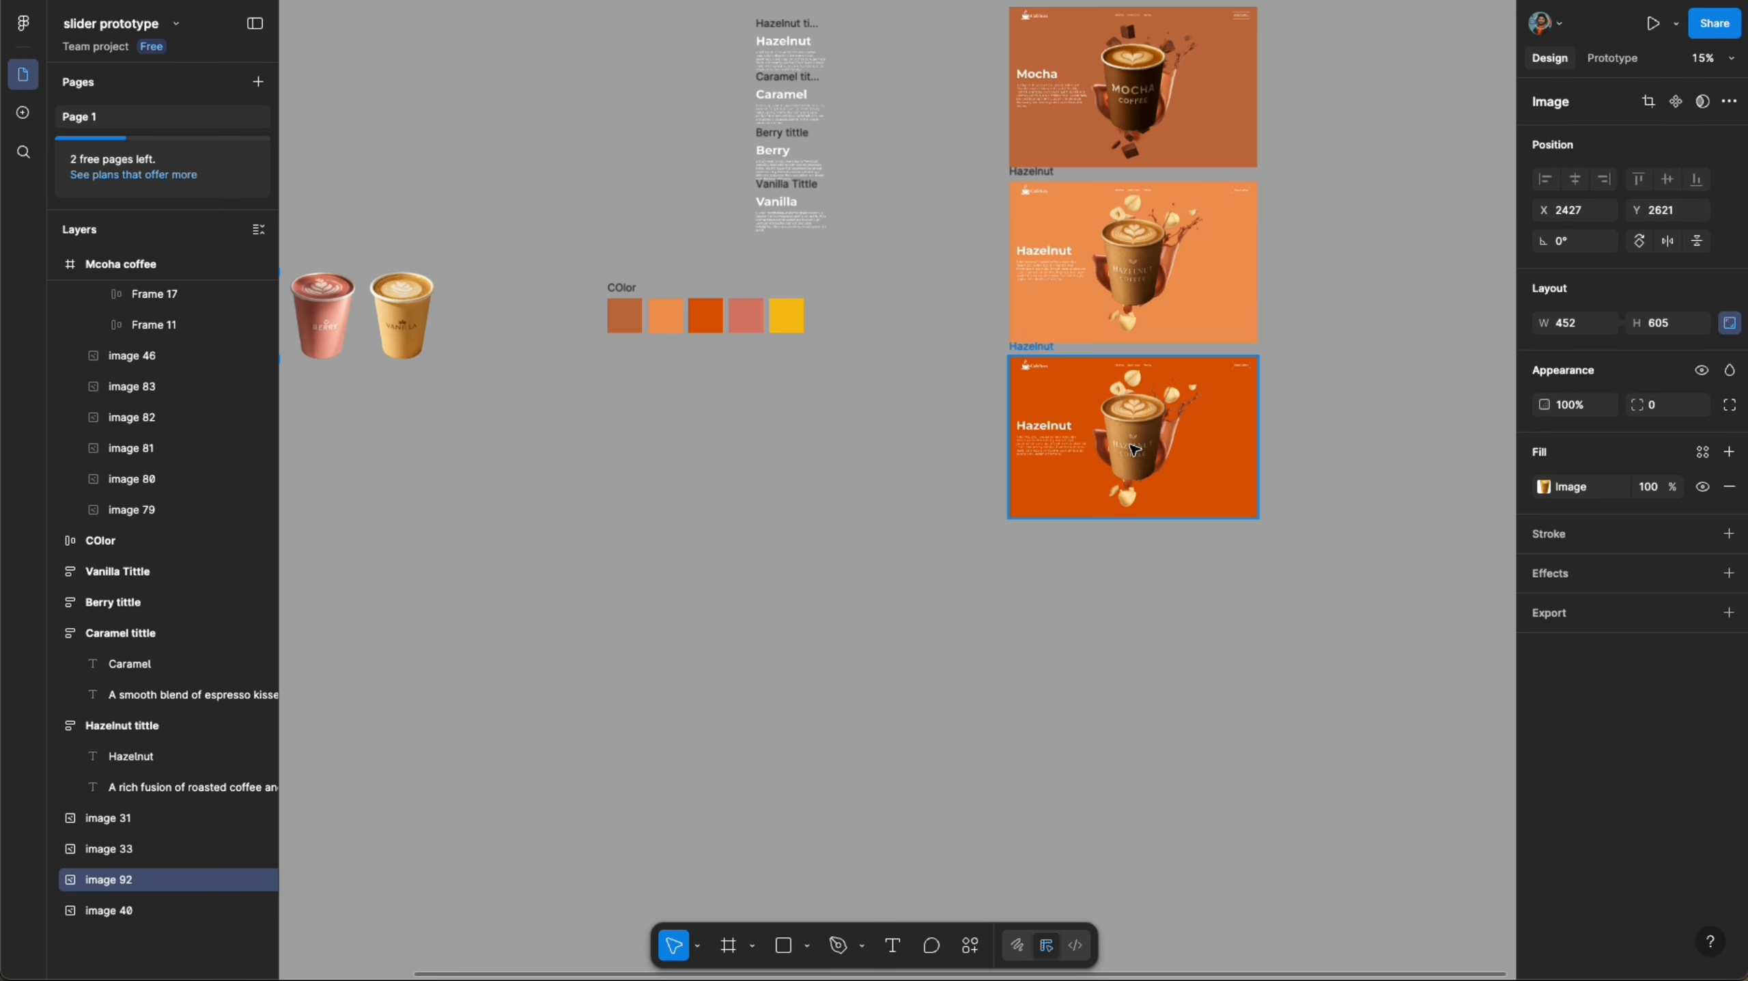
pyautogui.click(1147, 427)
pyautogui.rightClick(1146, 427)
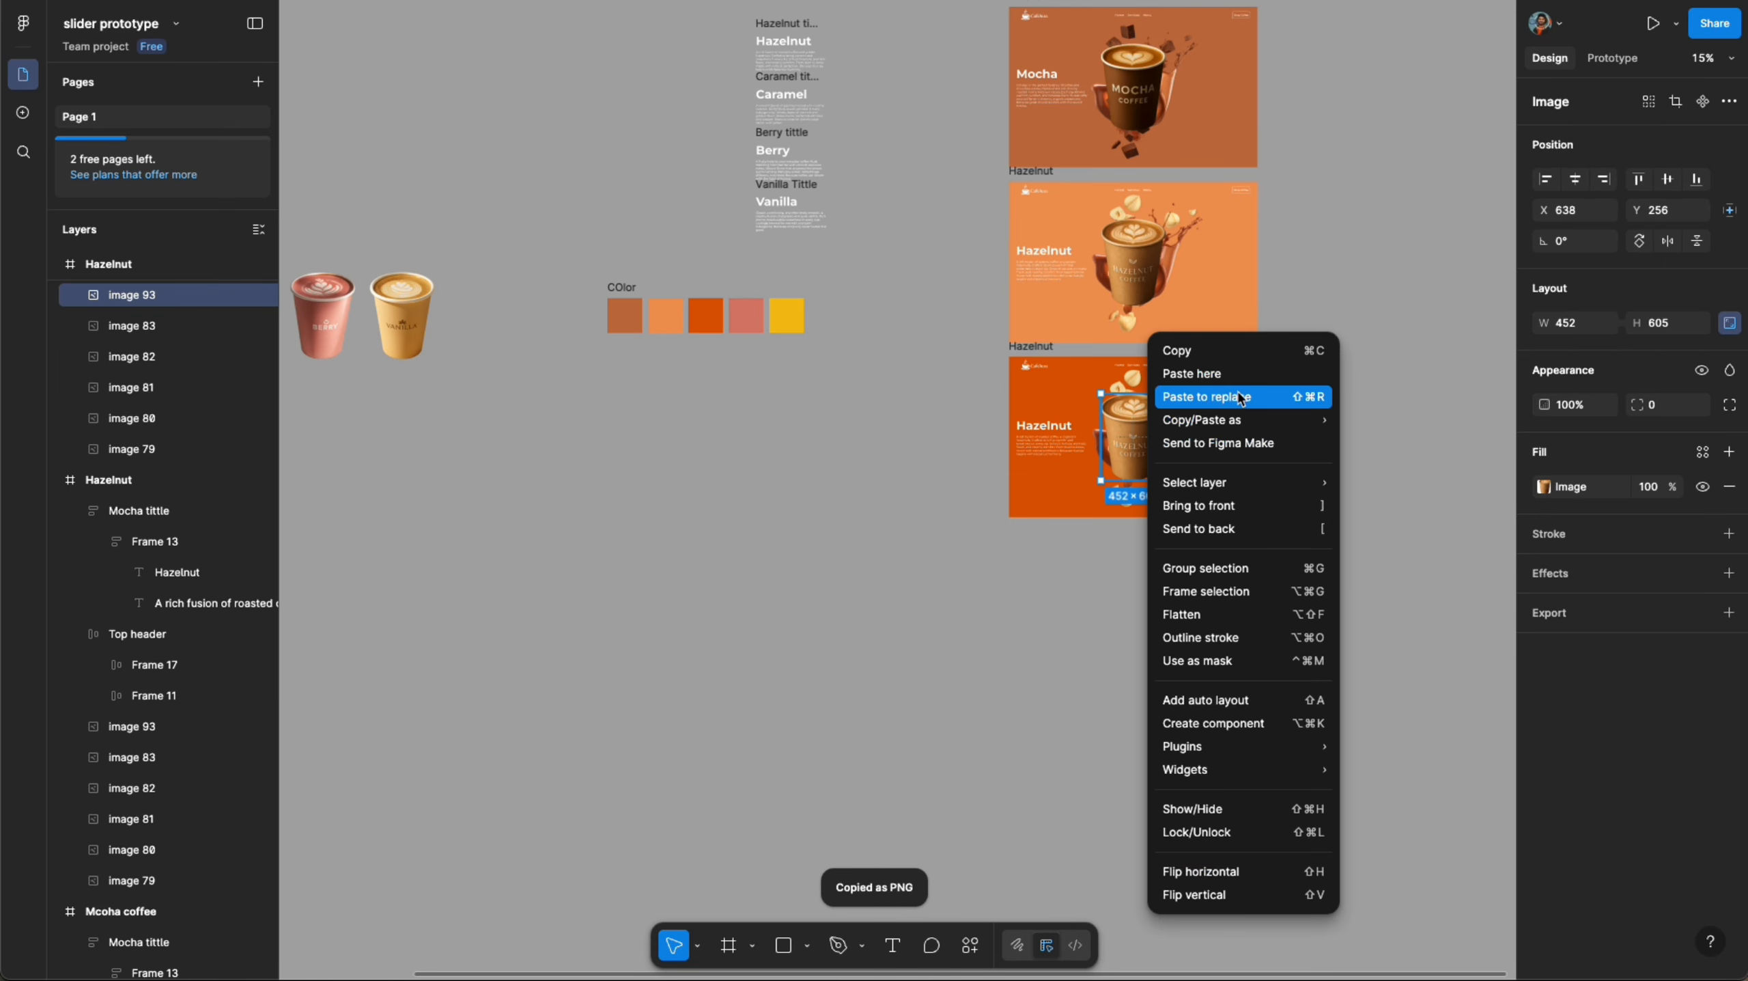
pyautogui.click(1198, 388)
# - Shrink the hazelnut splash image in the third frame down to a tiny size behind the cup
pyautogui.scroll(3, 1167, 384)
pyautogui.click(1171, 404)
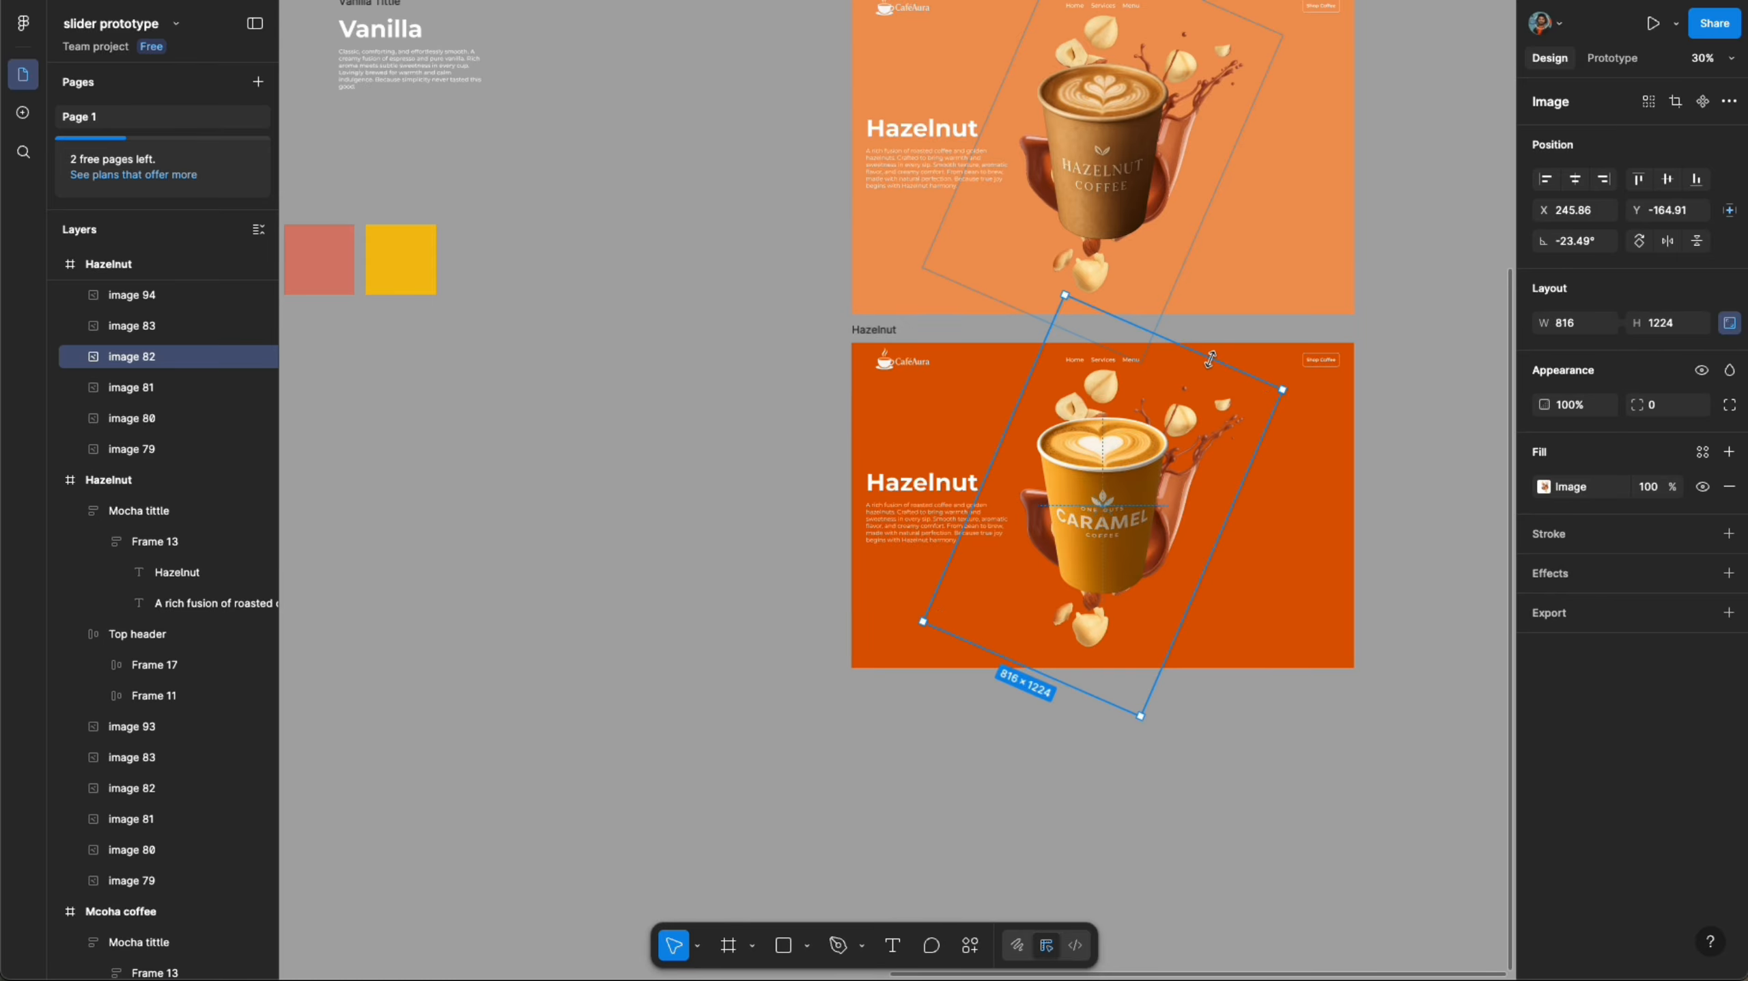
pyautogui.moveTo(1210, 358); pyautogui.dragTo(1085, 600)
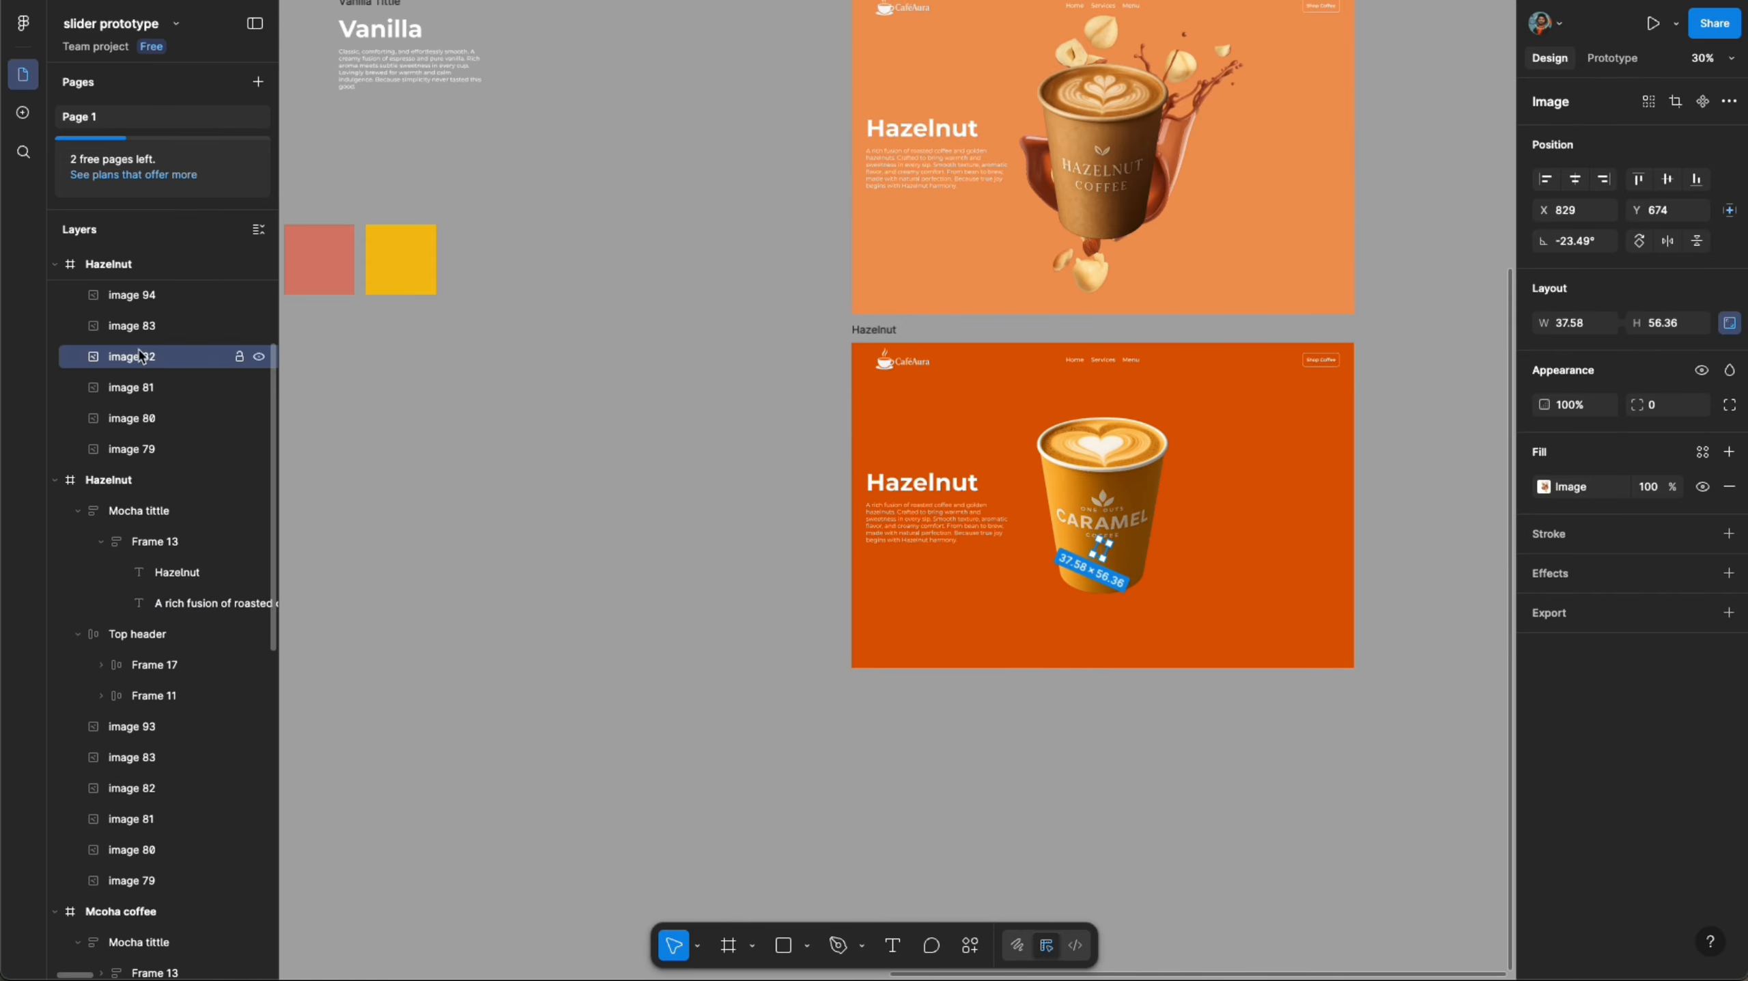
# - Enlarge the caramel splash image to 816 wide and center it horizontally and vertically in the frame
pyautogui.click(130, 388)
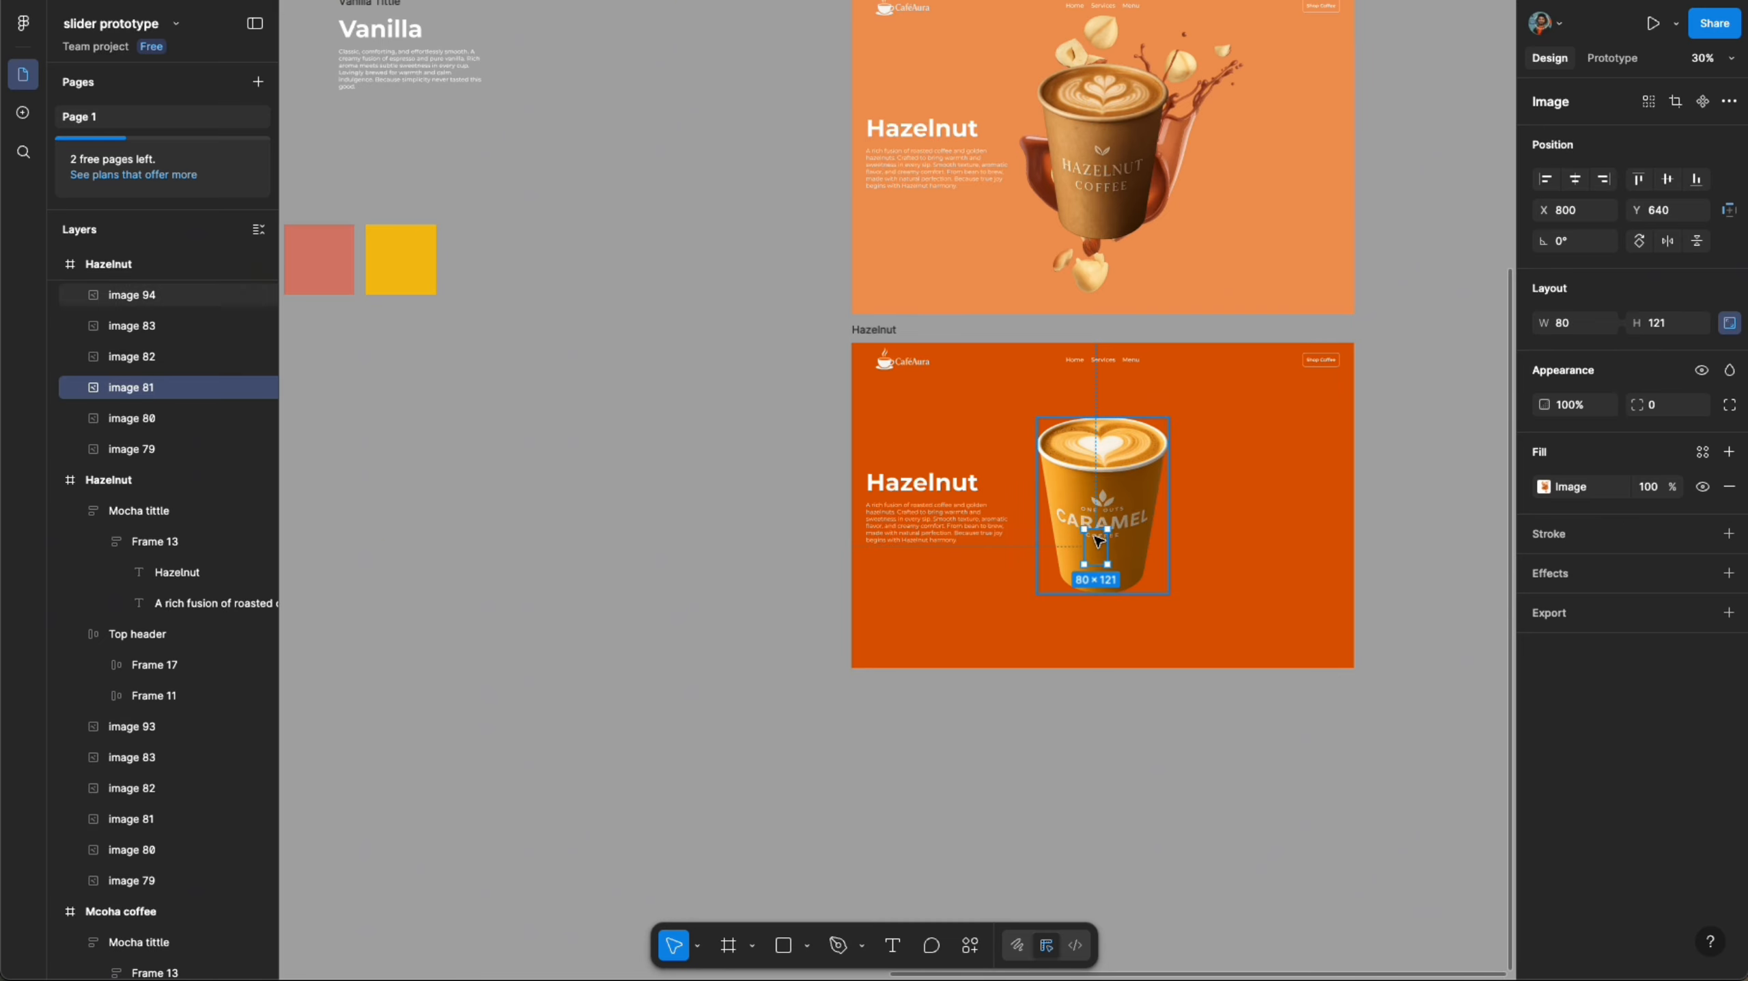
pyautogui.moveTo(1100, 361); pyautogui.dragTo(1099, 247)
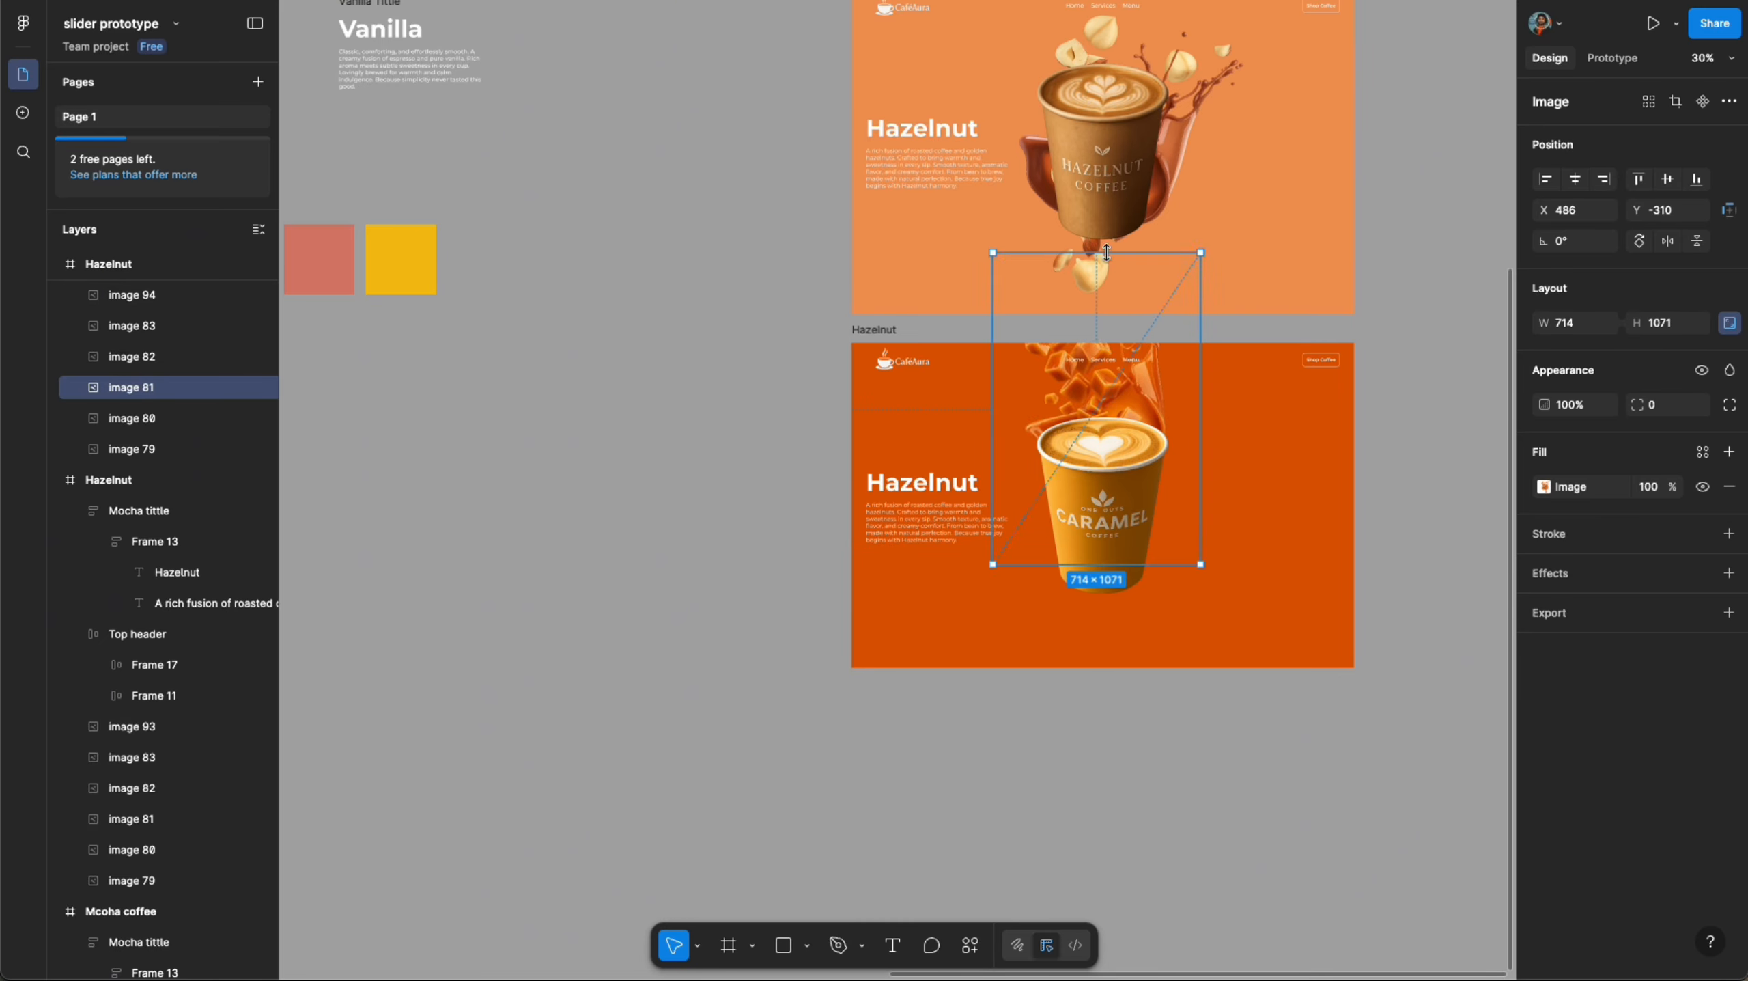
pyautogui.scroll(5, 1104, 384)
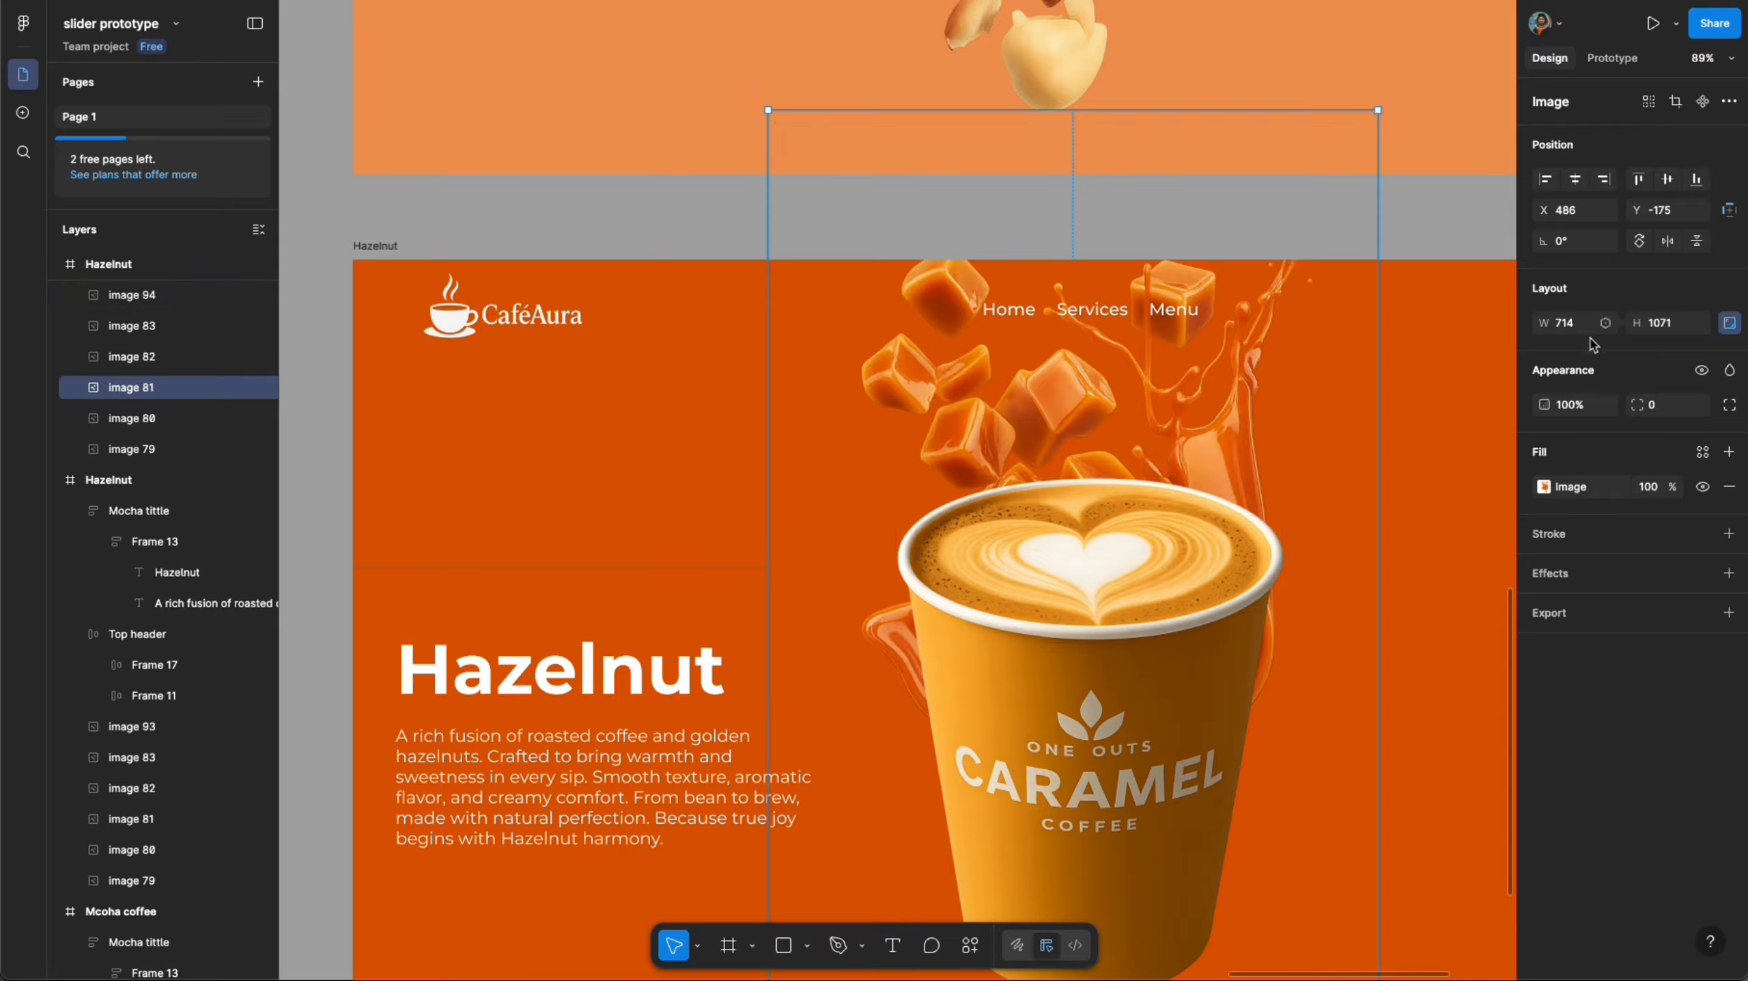
pyautogui.click(1582, 326)
pyautogui.write('816')
pyautogui.press('Return')
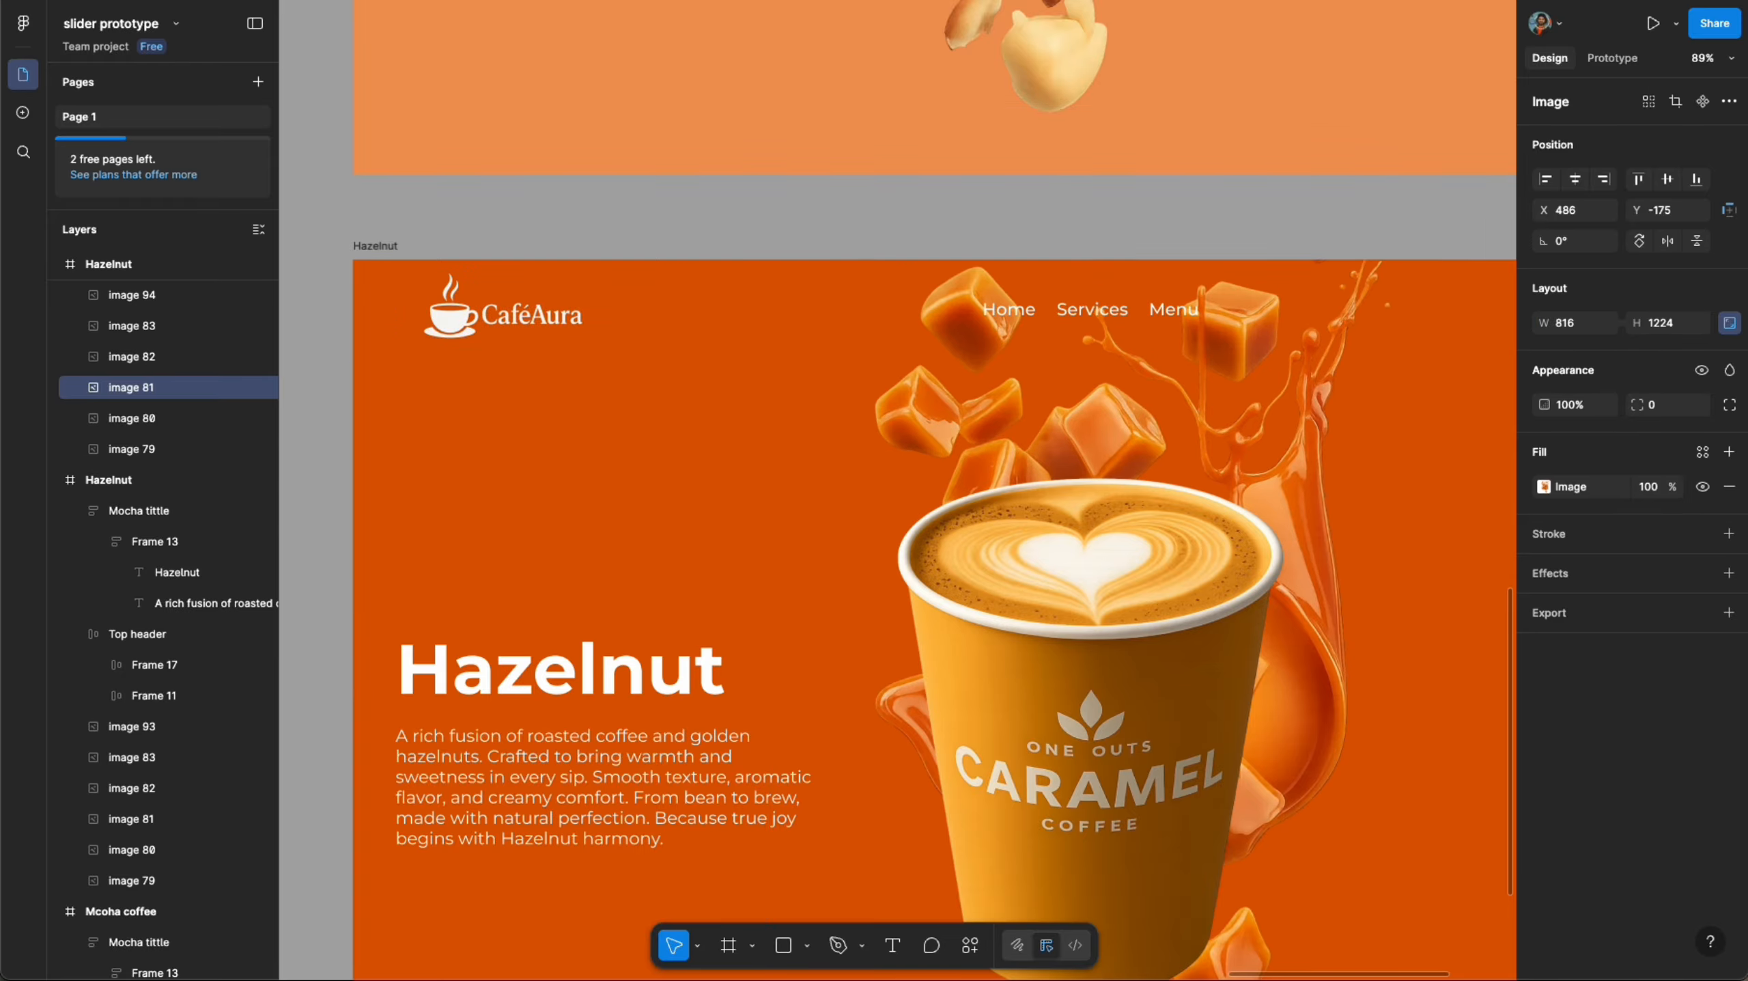
pyautogui.click(1575, 178)
pyautogui.click(1667, 178)
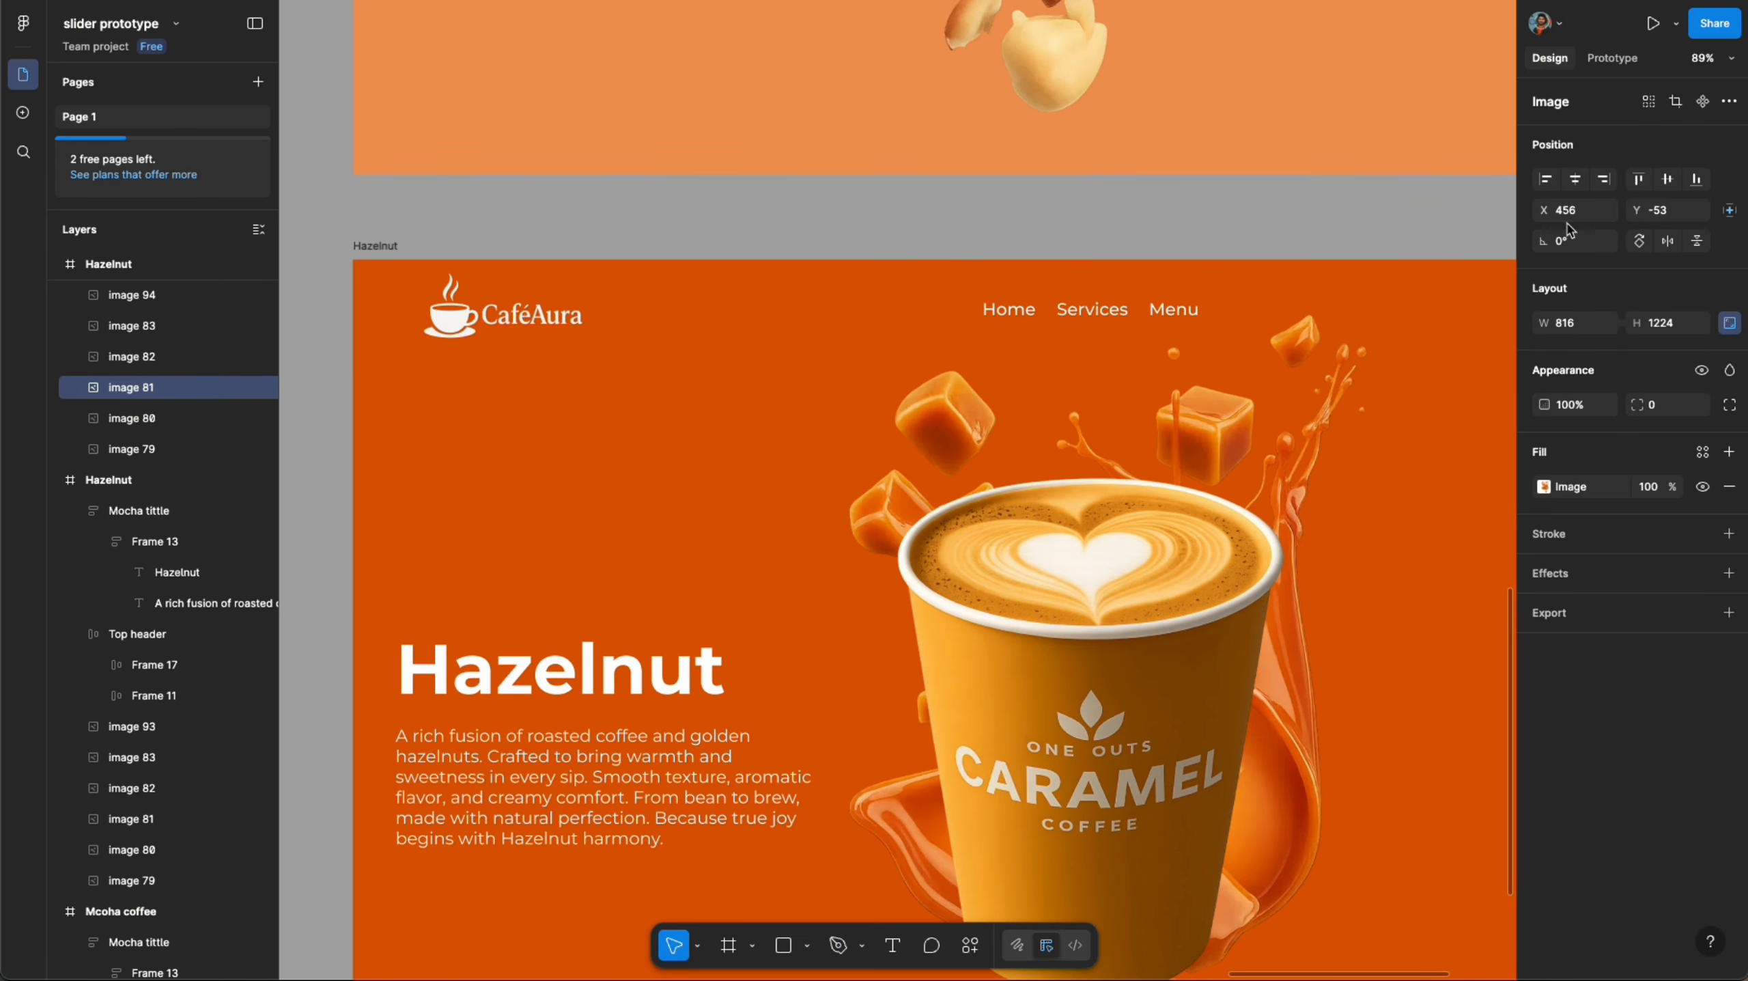
# - Move the caramel splash image slightly down and to the right behind the cup
pyautogui.scroll(-5, 1254, 168)
pyautogui.moveTo(1253, 168); pyautogui.dragTo(1327, 235)
pyautogui.click(1360, 578)
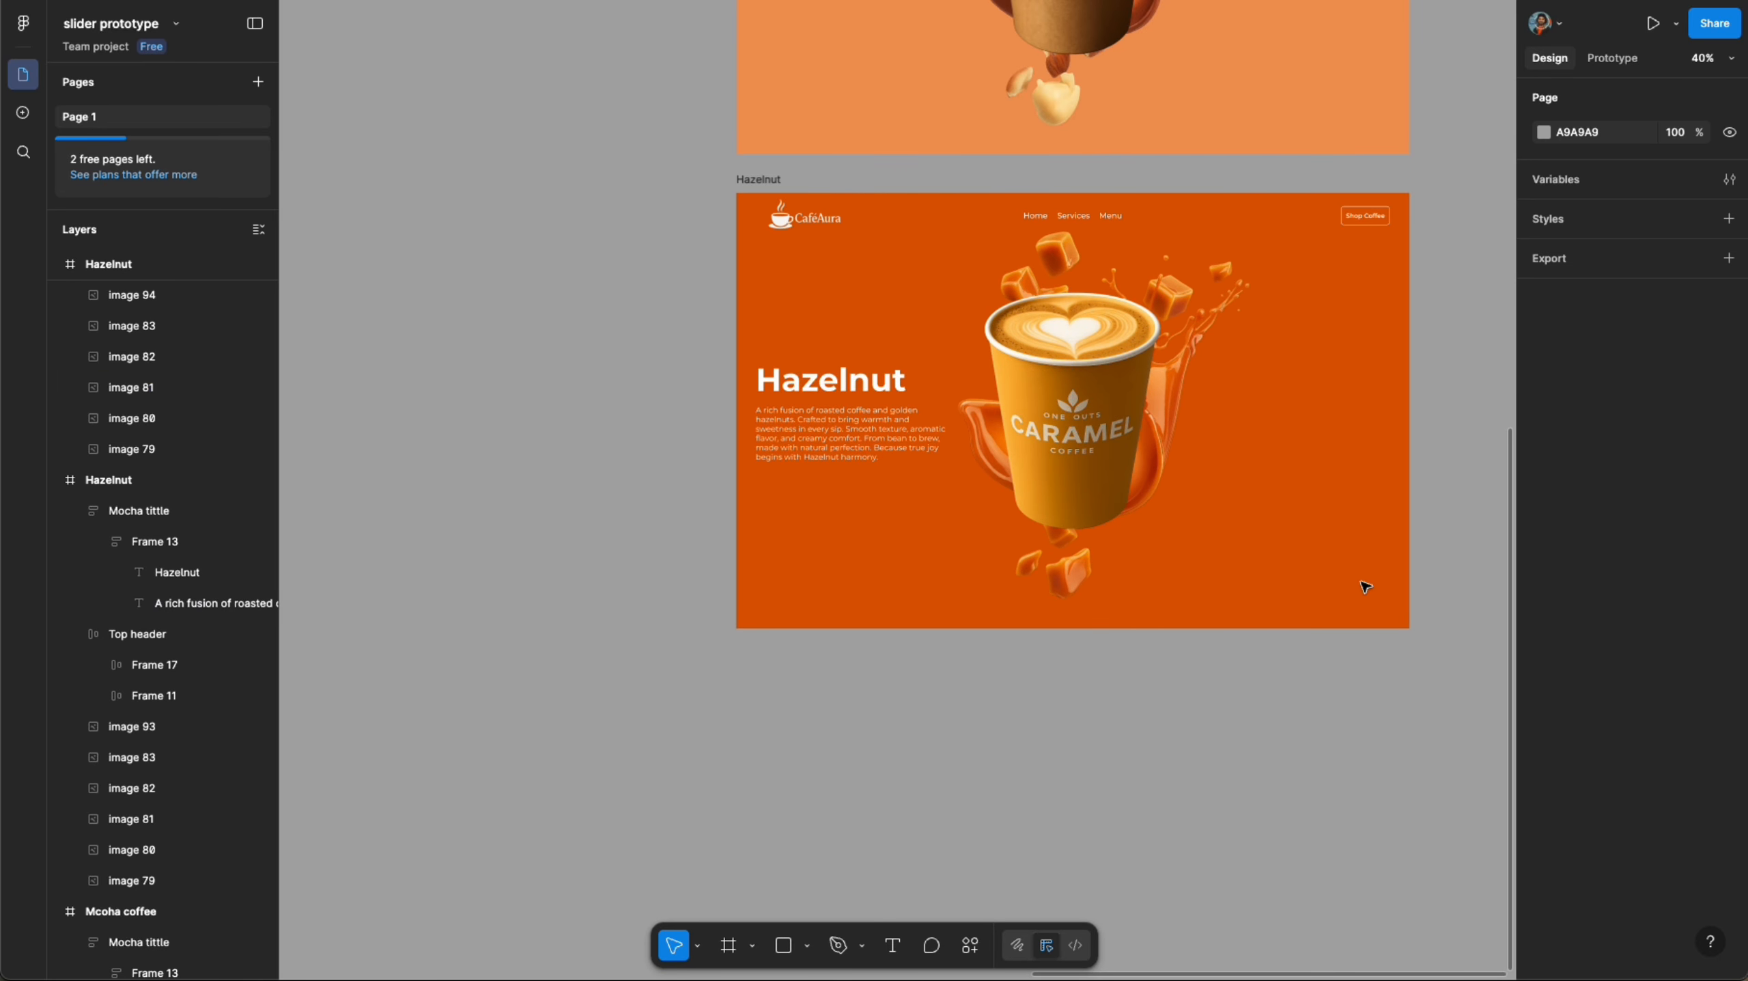
pyautogui.scroll(-6, 873, 350)
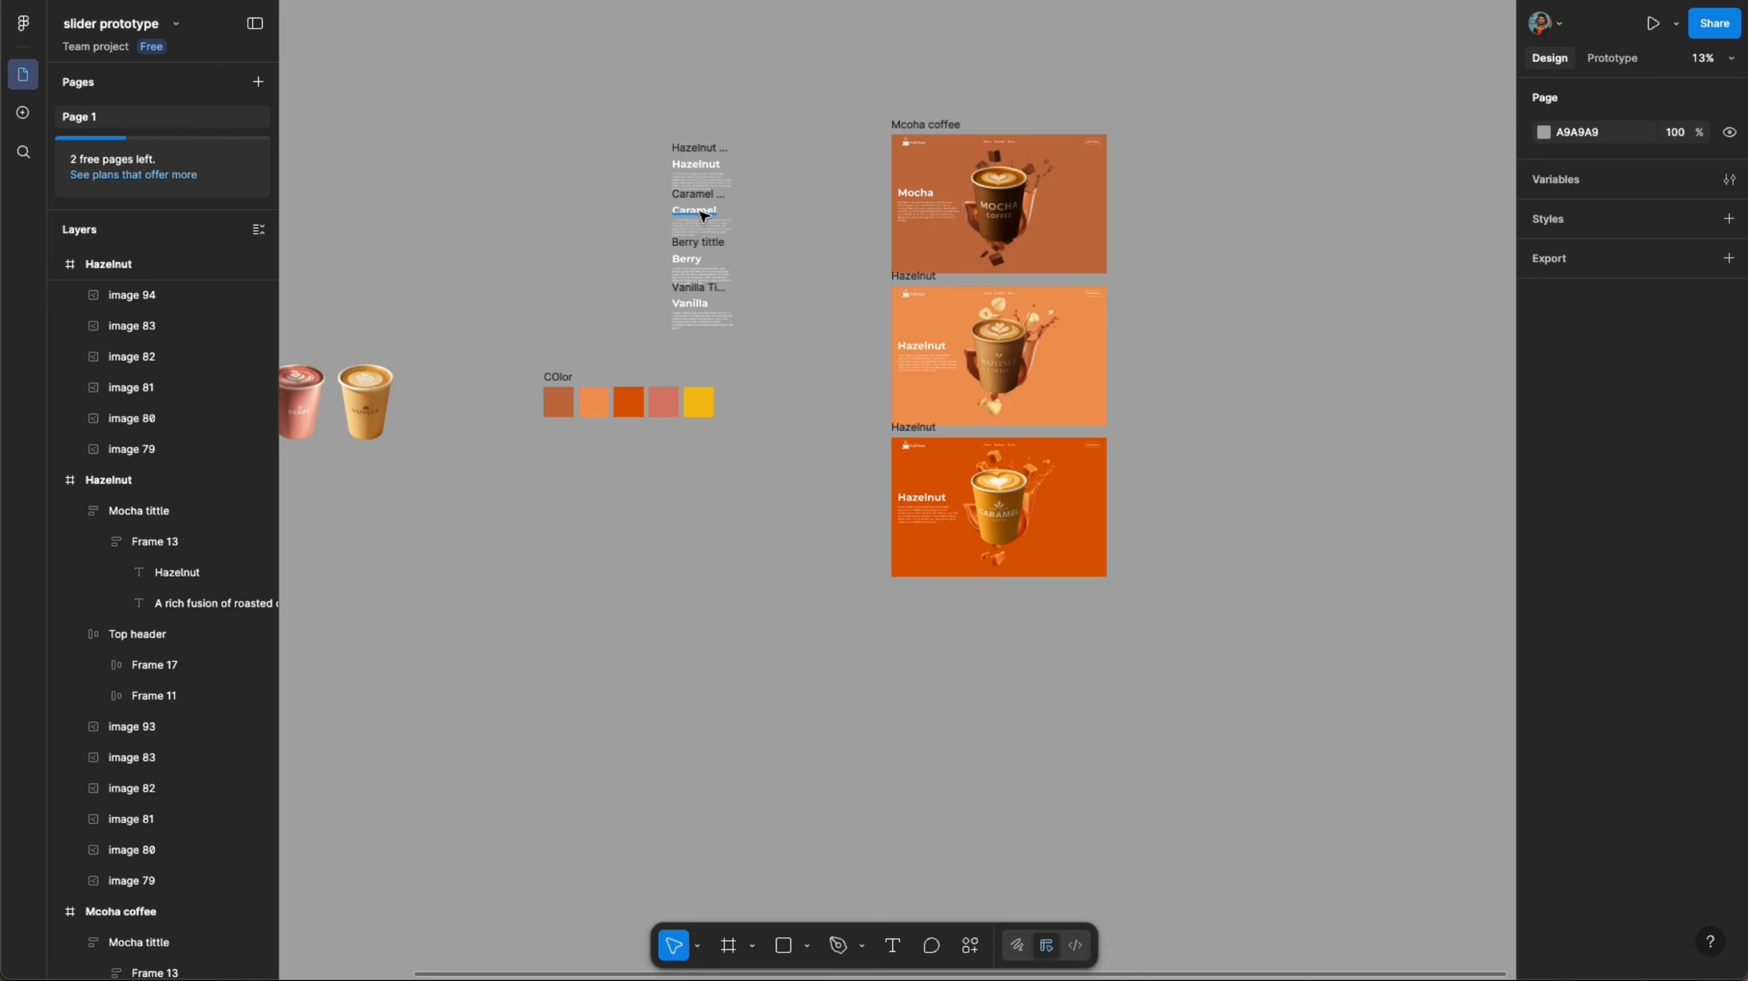
# - Replace the third frame's title and description with the Caramel title and its description text
pyautogui.click(703, 218)
pyautogui.click(944, 502)
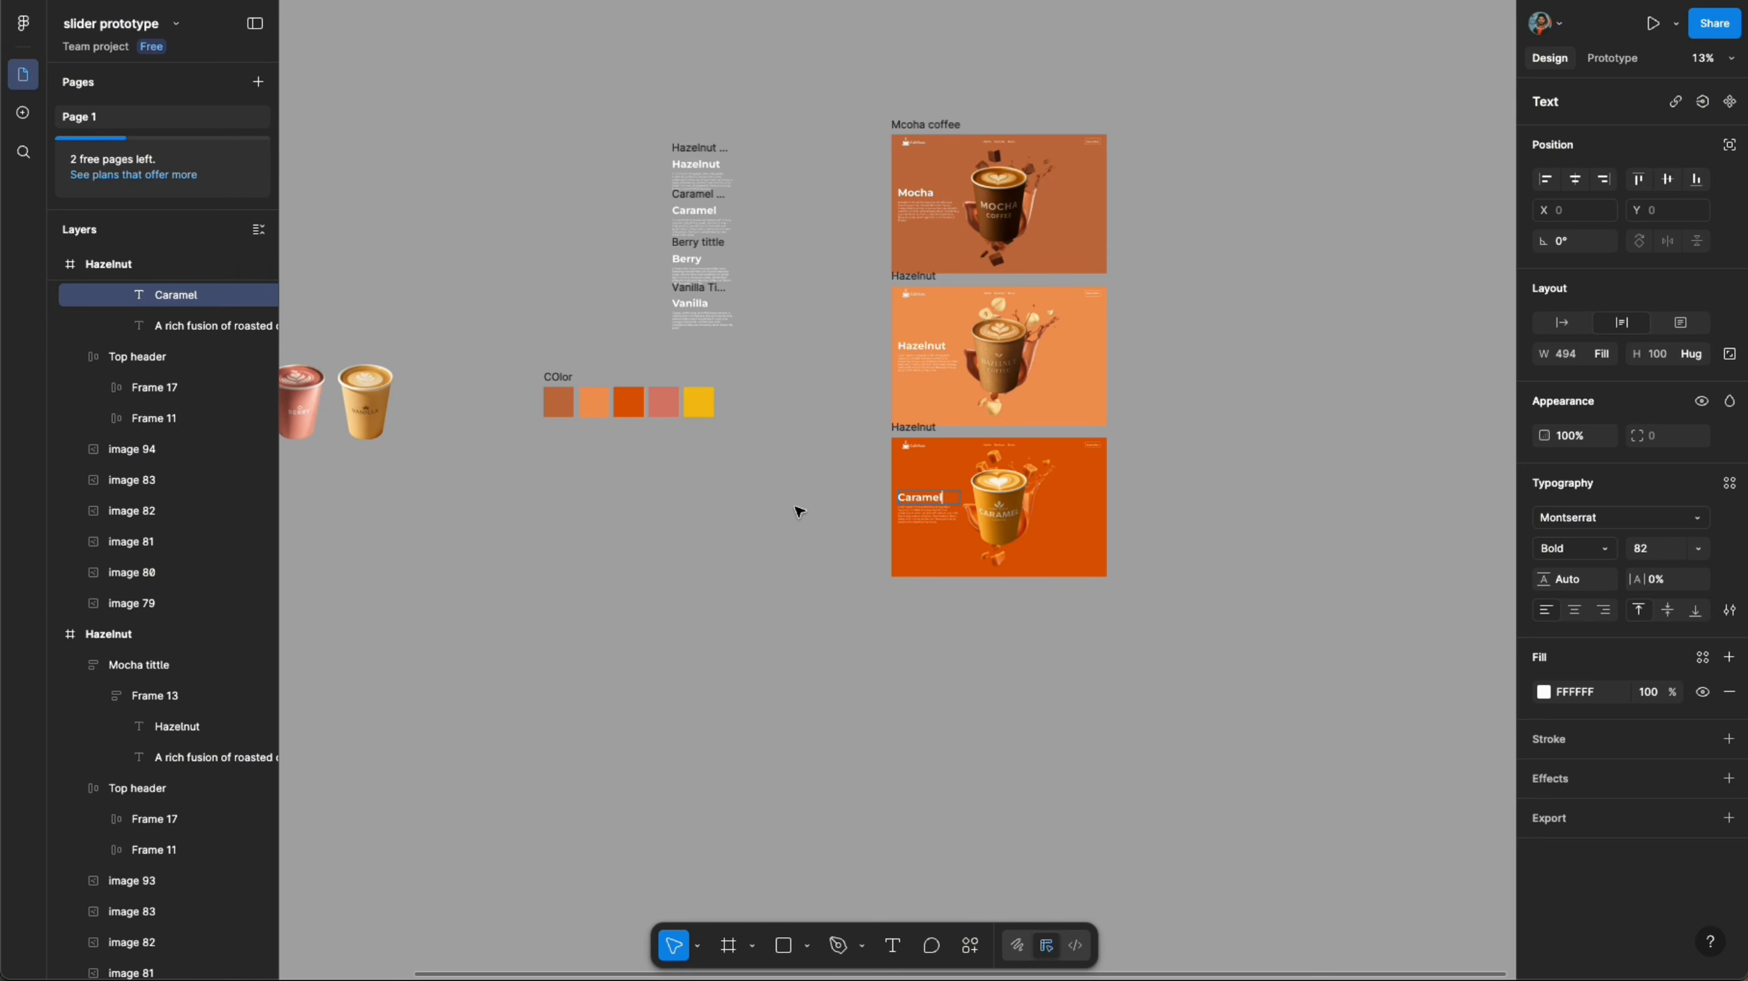
pyautogui.scroll(3, 727, 289)
pyautogui.click(676, 163)
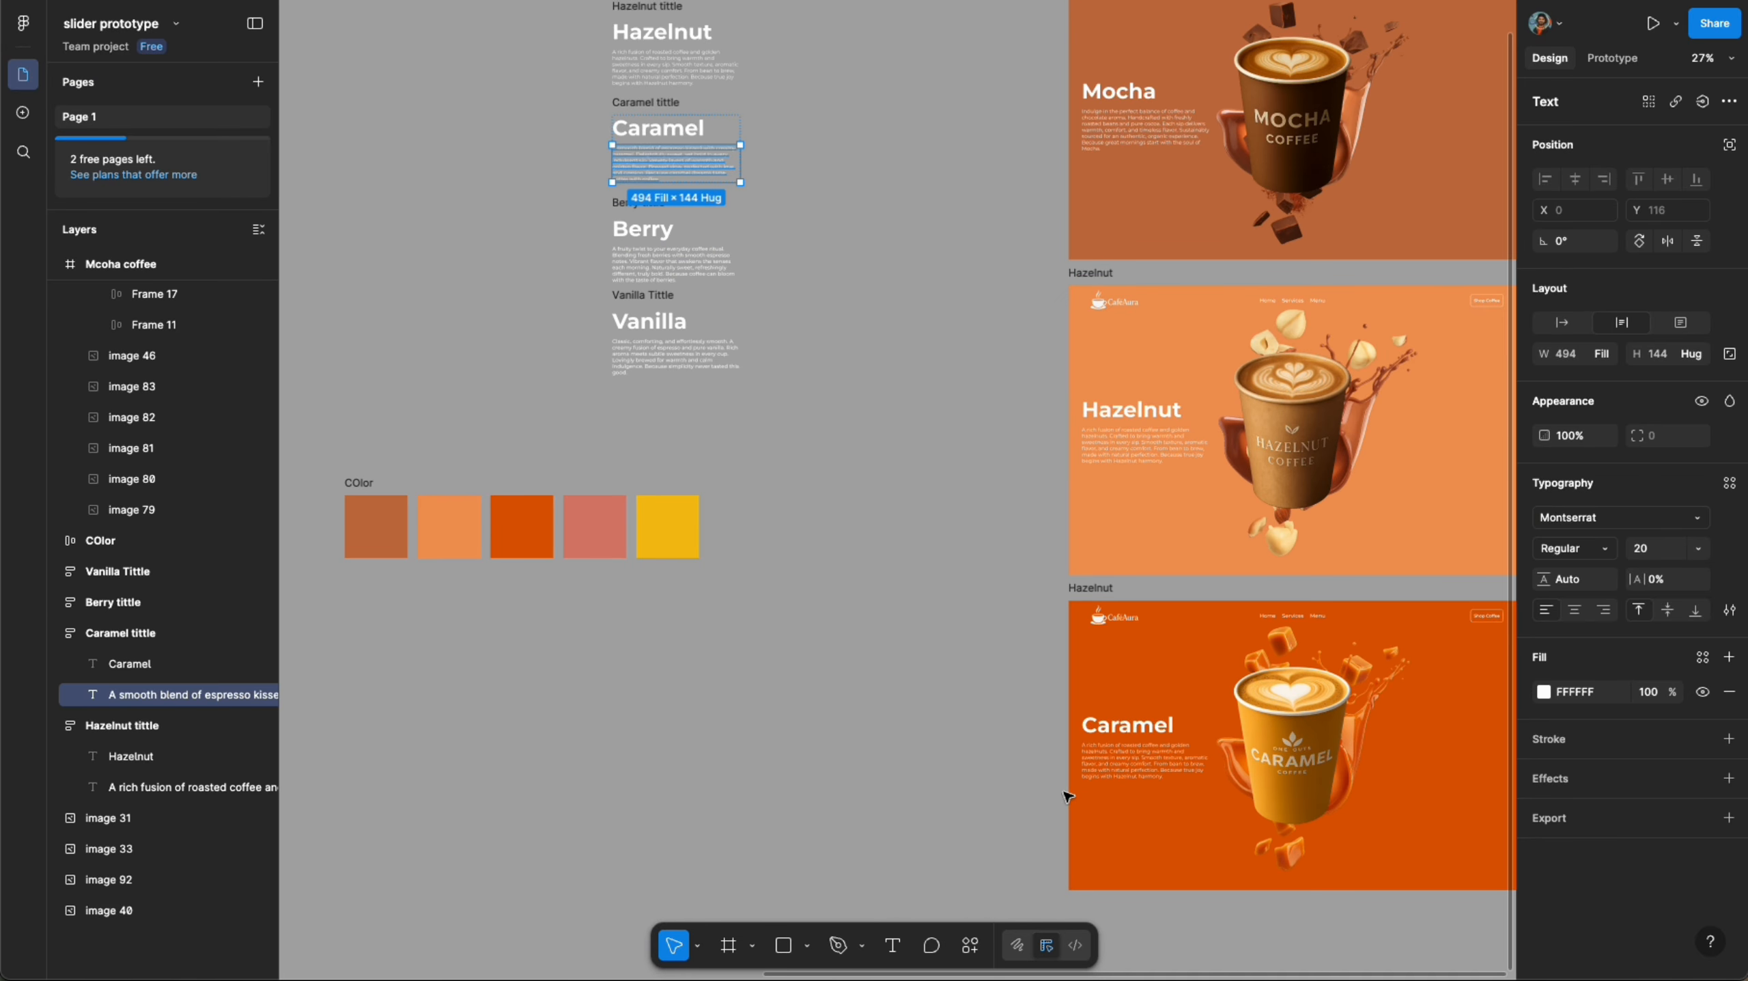
pyautogui.click(1133, 768)
pyautogui.click(965, 742)
pyautogui.scroll(-2, 968, 698)
pyautogui.moveTo(1030, 744); pyautogui.dragTo(913, 594)
pyautogui.scroll(2, 750, 601)
pyautogui.click(749, 601)
pyautogui.click(914, 475)
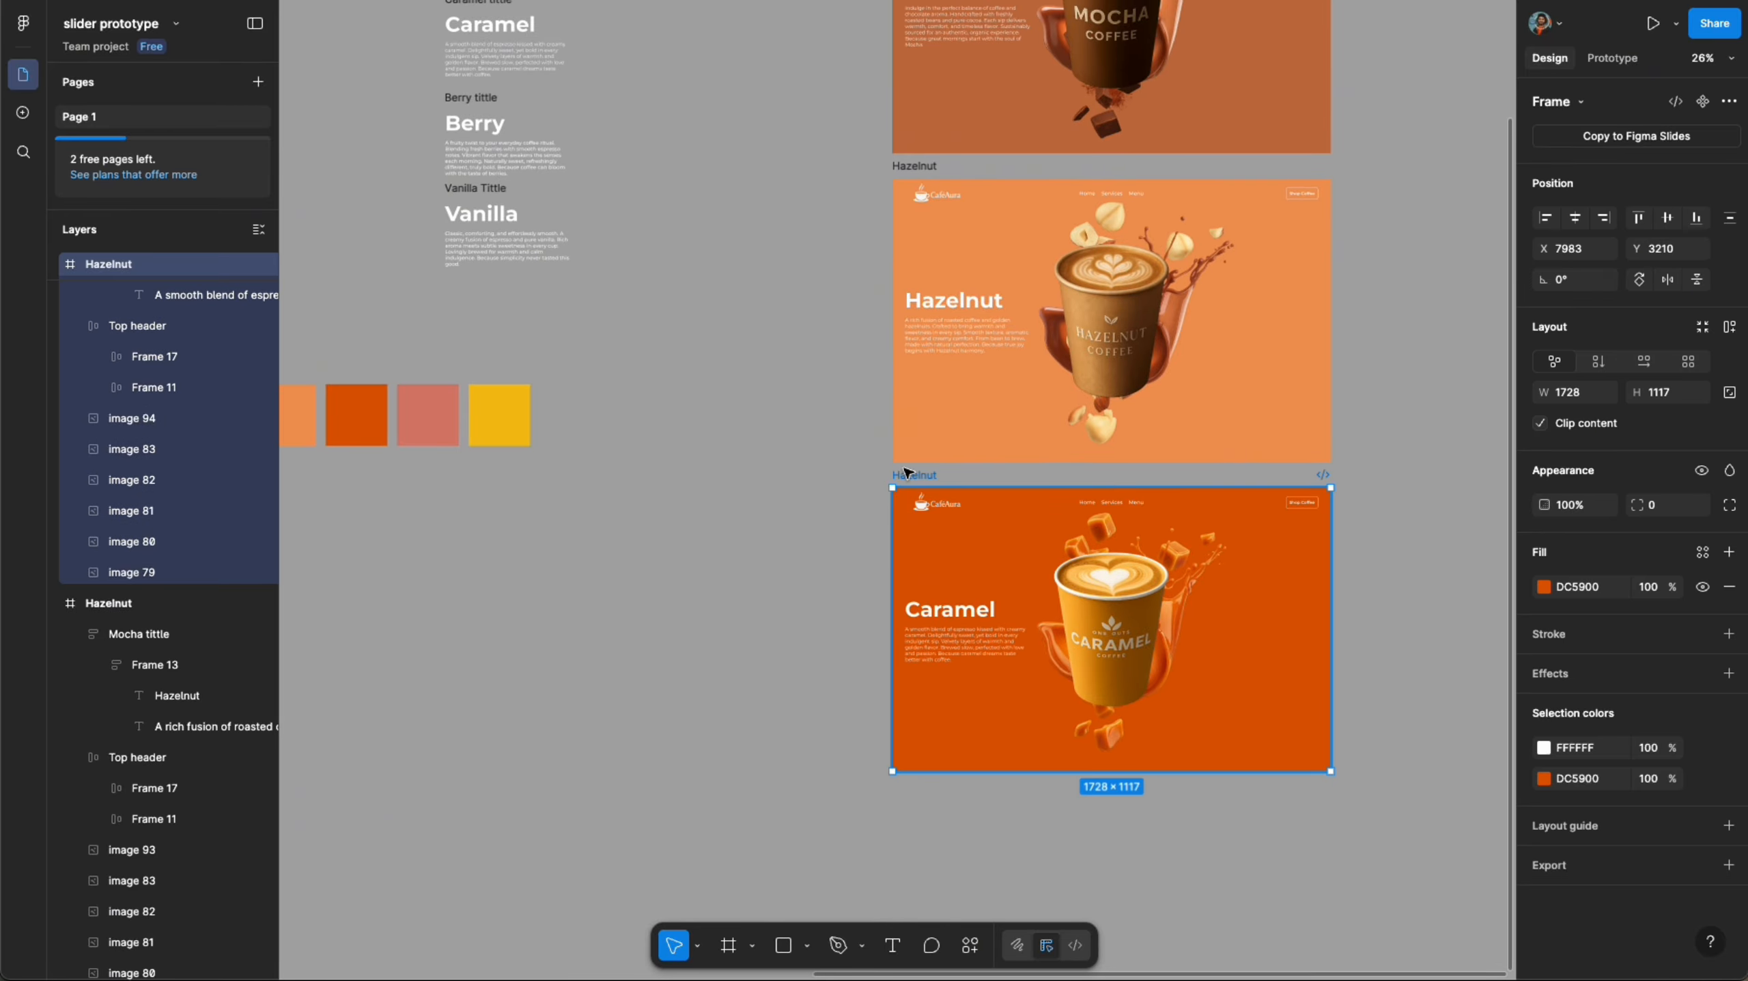
# - Rename the third frame to Caramel
pyautogui.click(831, 549)
pyautogui.click(959, 607)
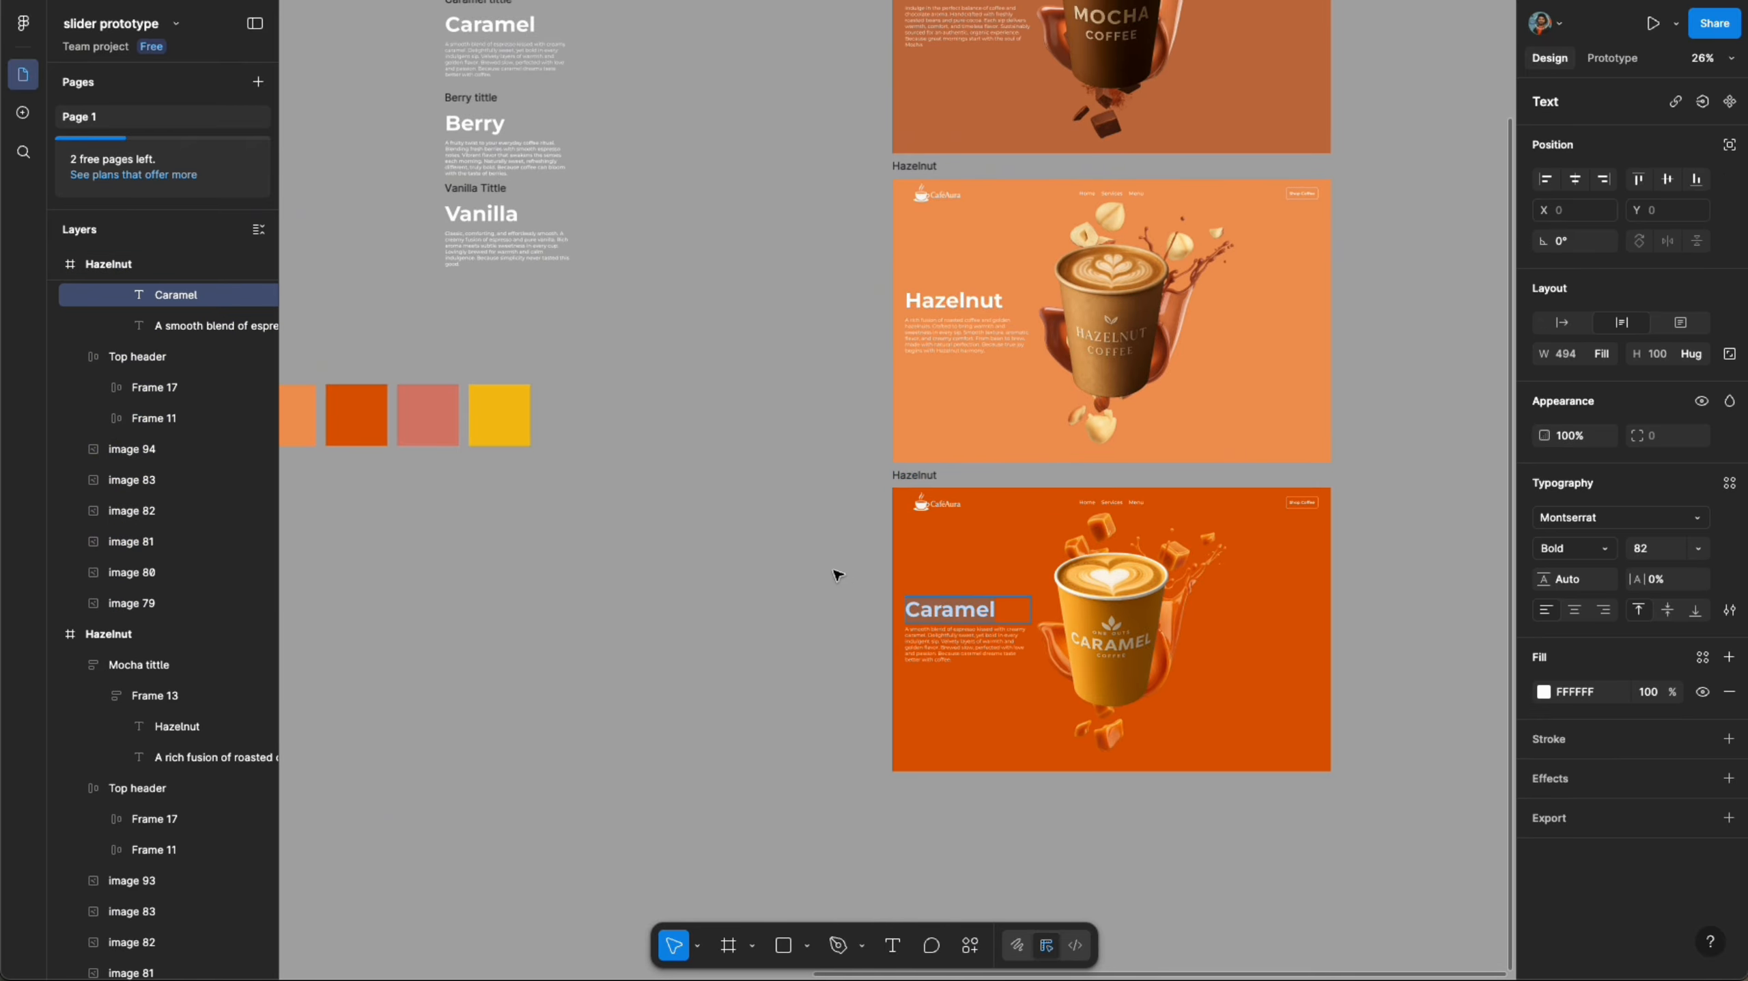
pyautogui.click(919, 475)
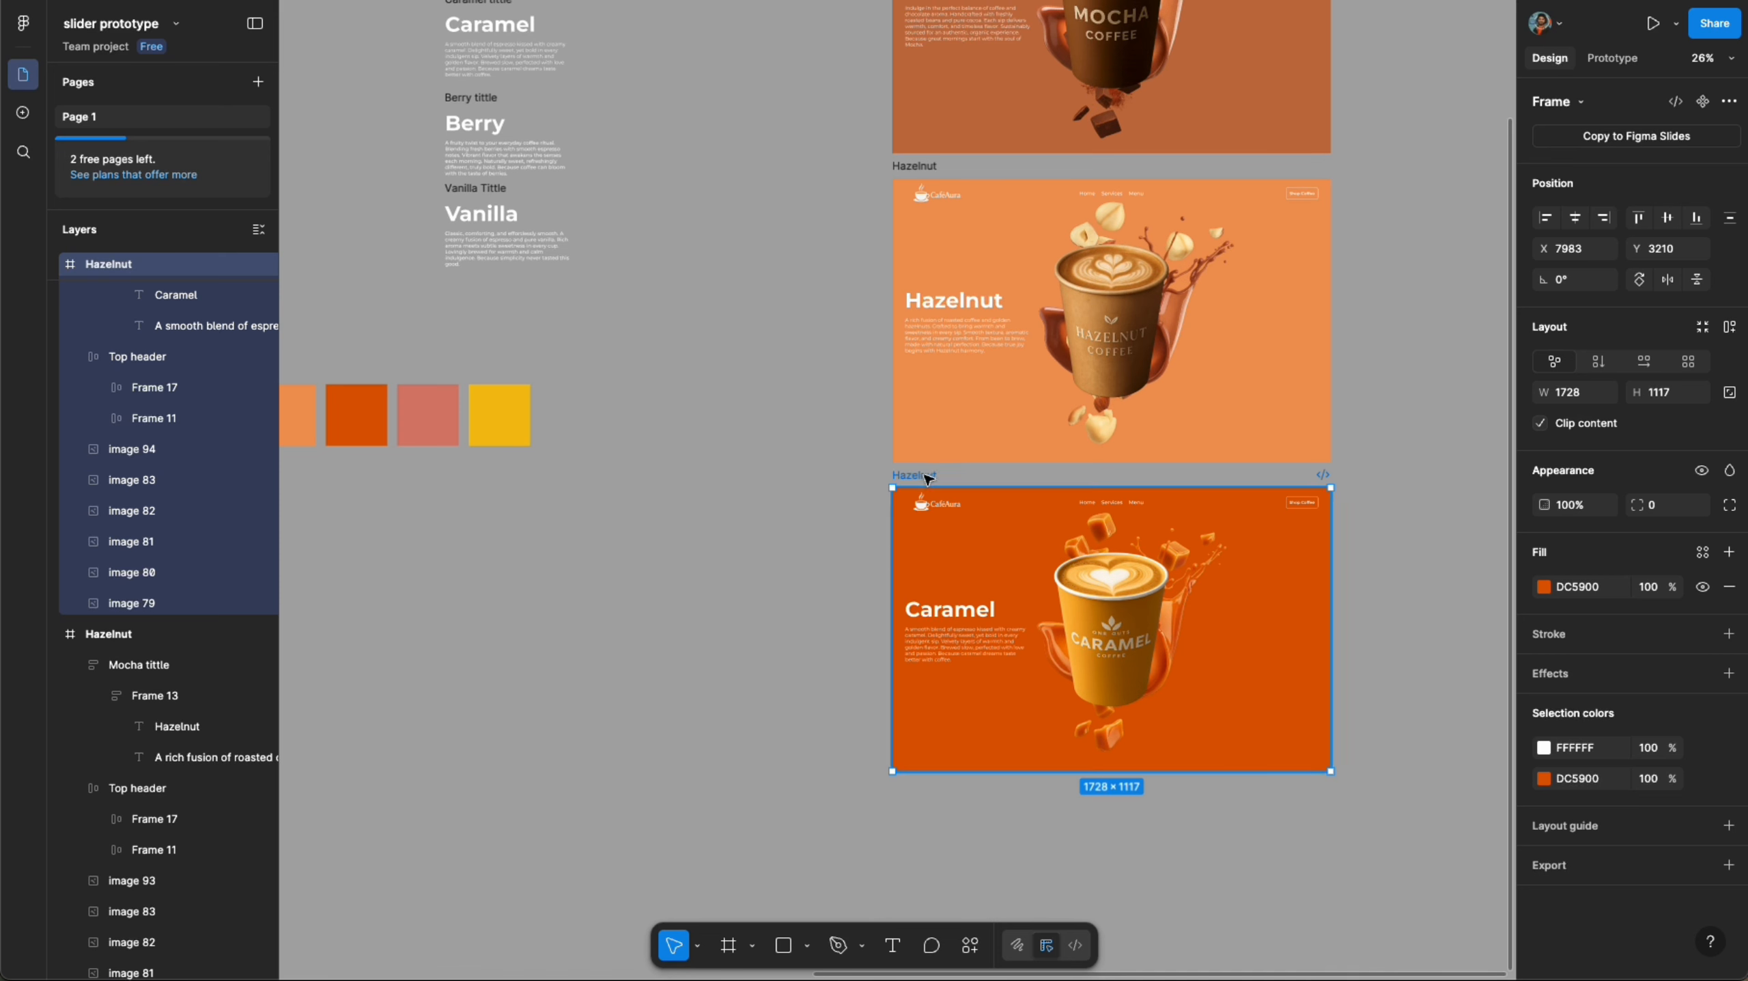
pyautogui.doubleClick(925, 476)
pyautogui.click(818, 485)
pyautogui.scroll(-3, 814, 453)
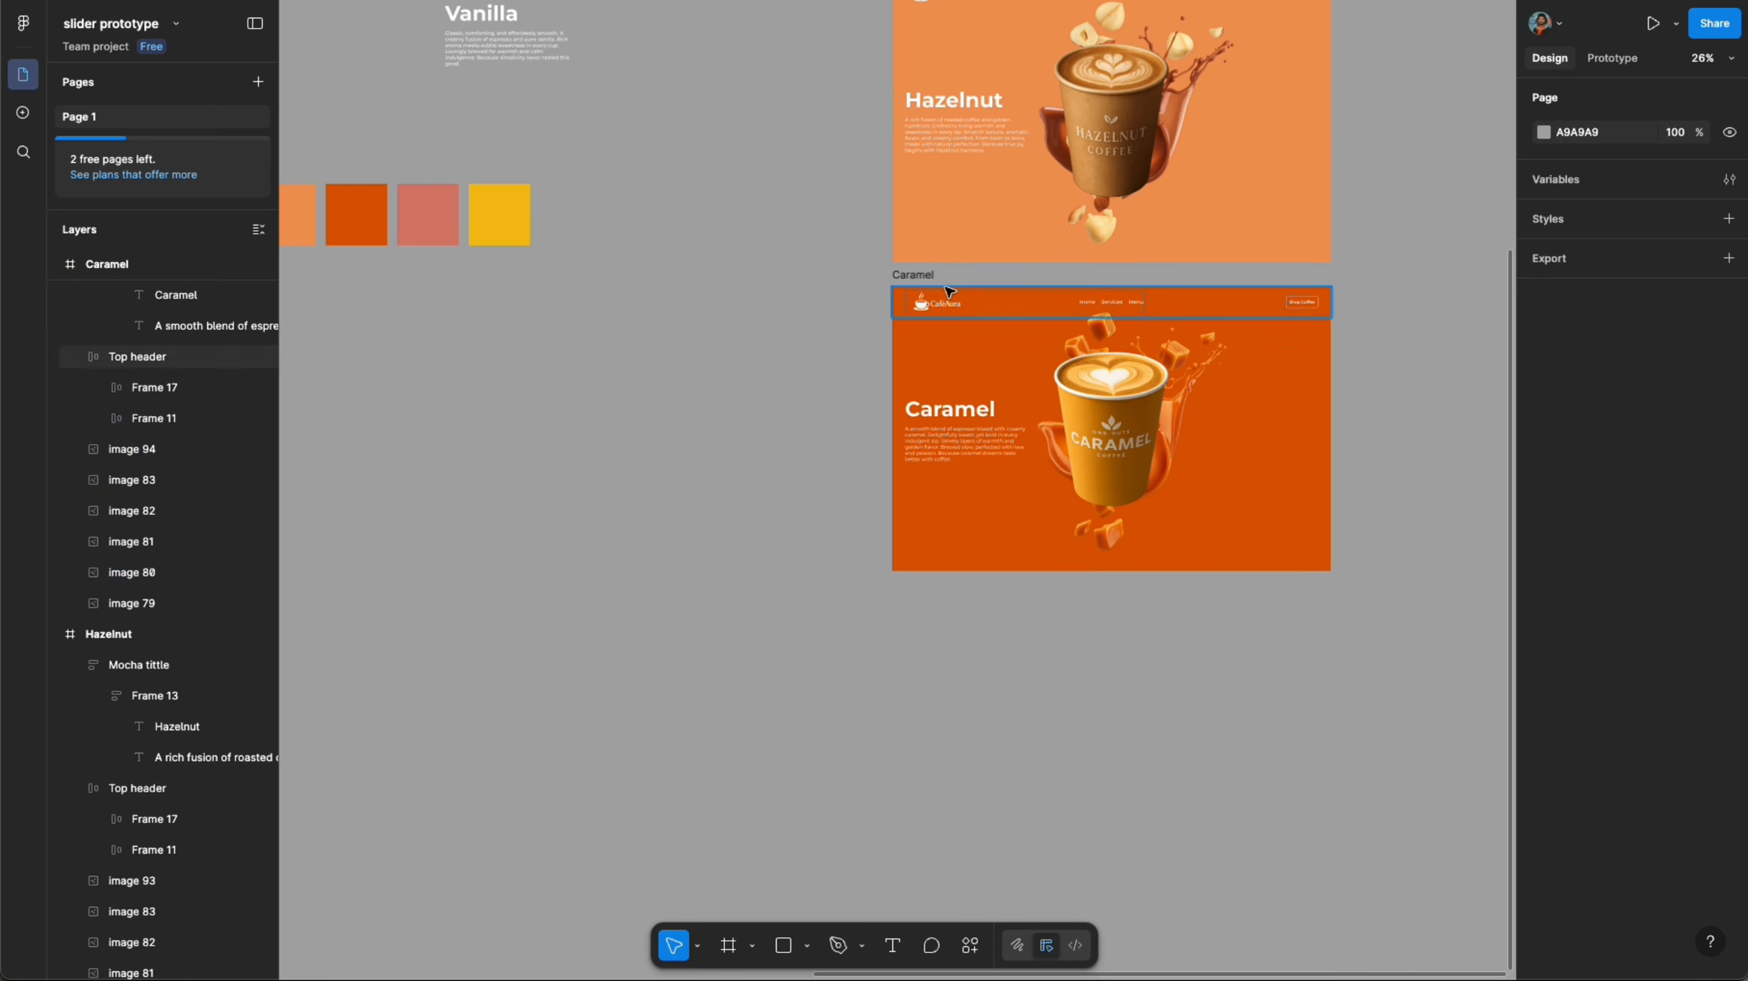
# - Duplicate the Caramel frame below itself and fill the copy's background with the pink swatch colour
pyautogui.click(914, 276)
pyautogui.keyDown('alt'); pyautogui.moveTo(1132, 398); pyautogui.dragTo(1133, 707); pyautogui.keyUp('alt')
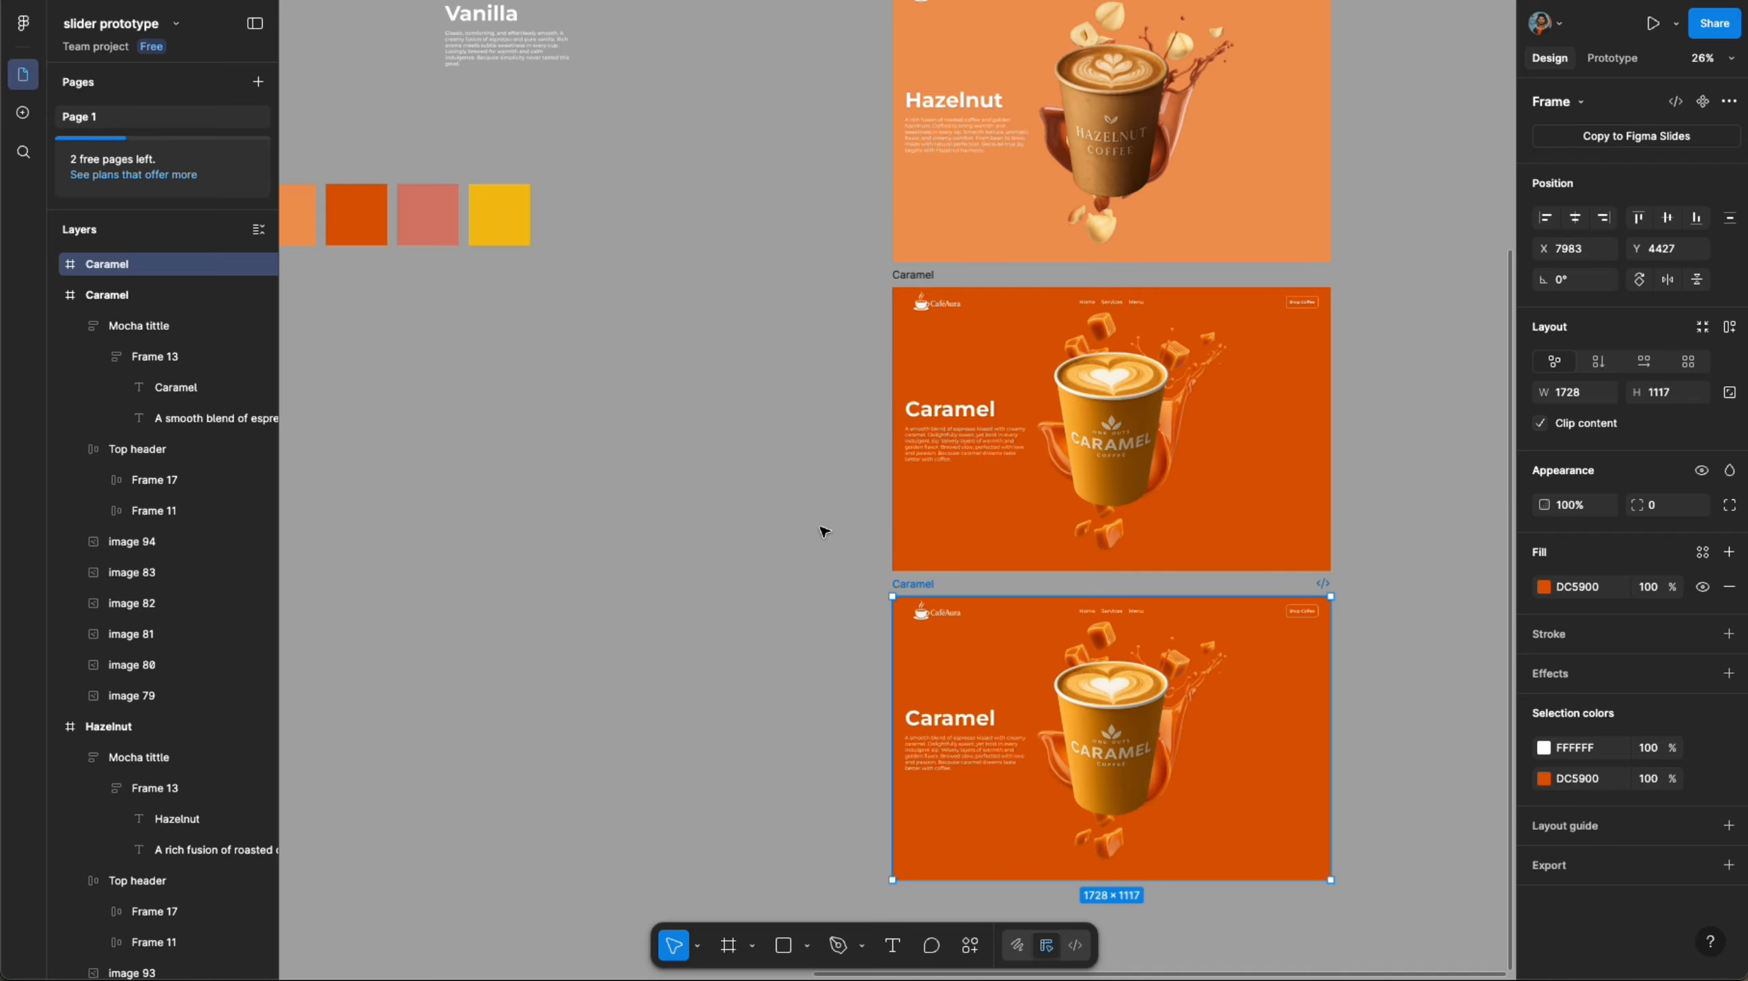
pyautogui.press('i')
pyautogui.click(663, 595)
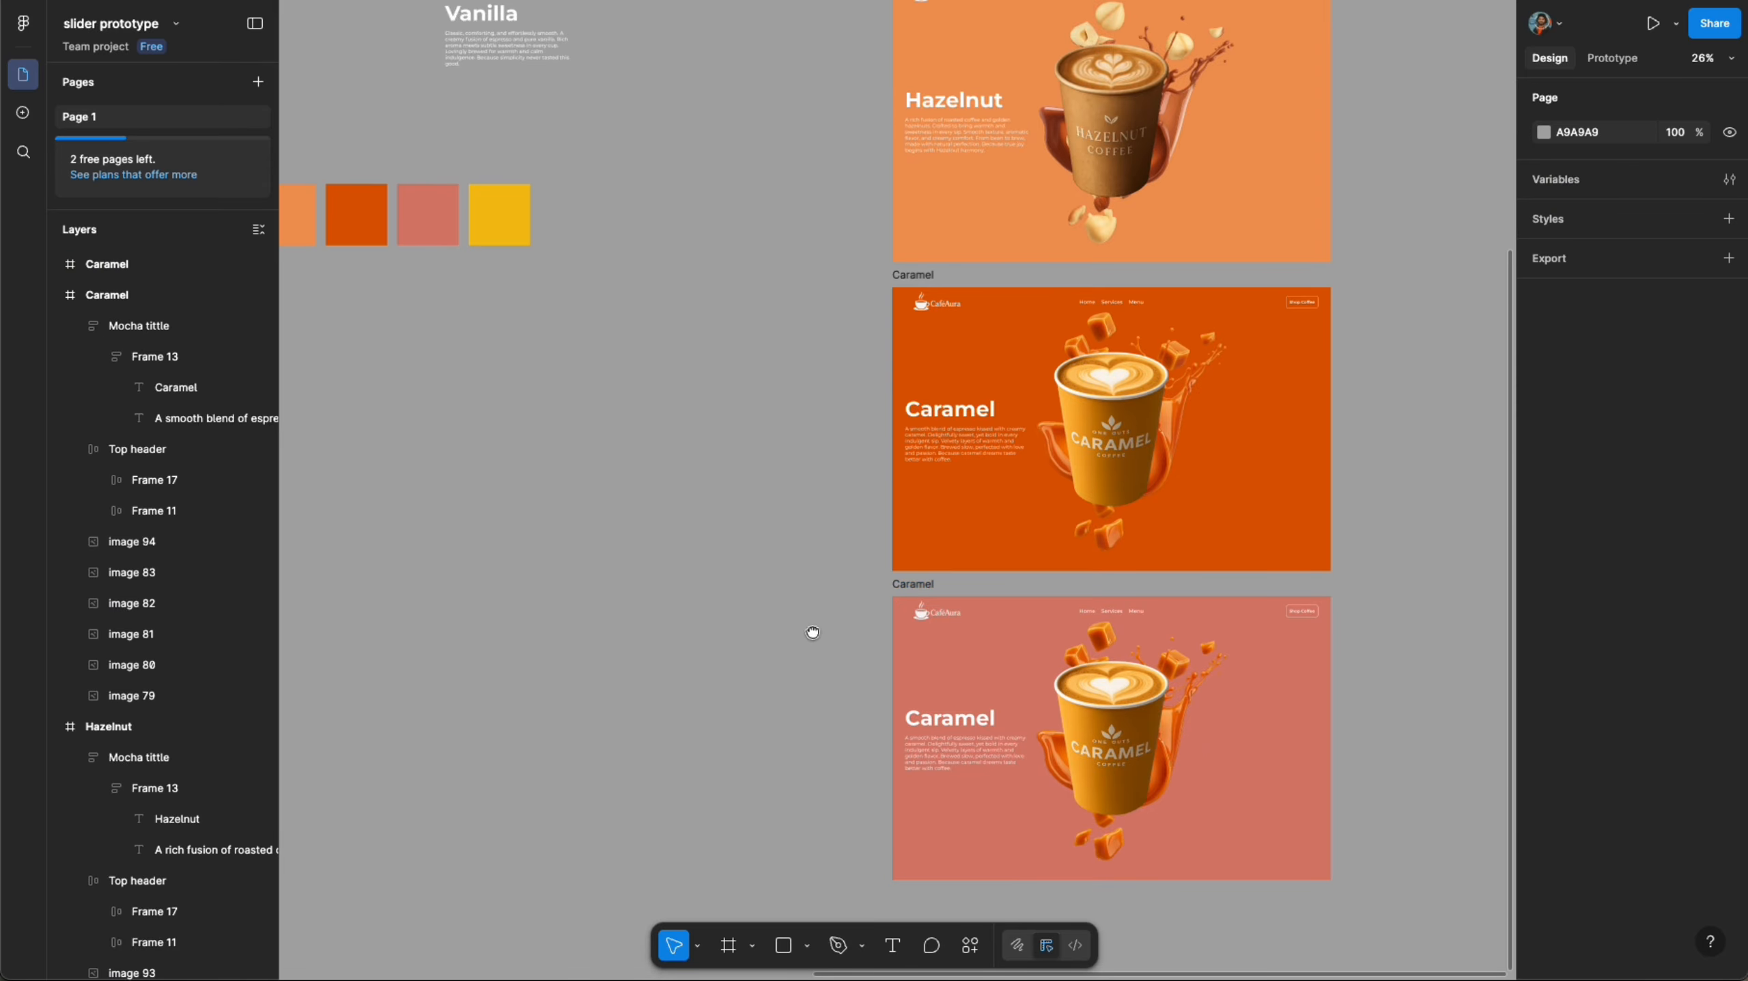
# - Copy the Berry cup image as a PNG and replace the cup in the fourth frame with it
pyautogui.scroll(-2, 866, 472)
pyautogui.scroll(2, 1030, 515)
pyautogui.scroll(-3, 1130, 532)
pyautogui.scroll(-5, 1130, 532)
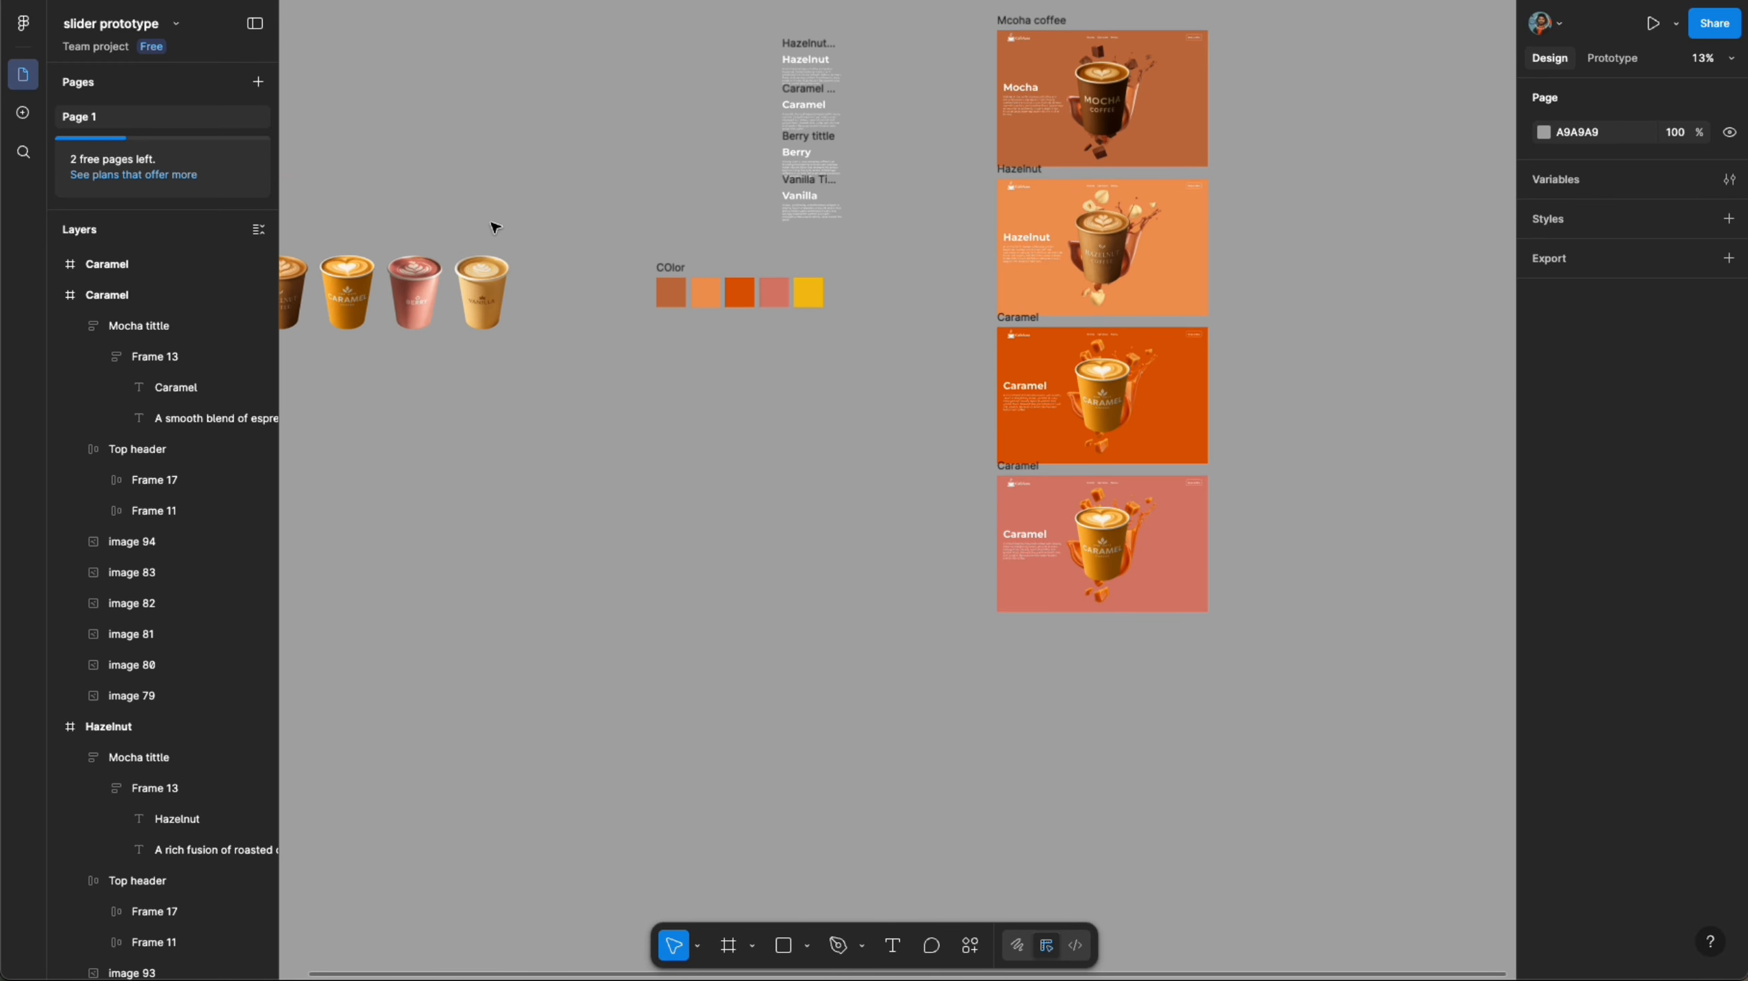
pyautogui.click(411, 285)
pyautogui.rightClick(417, 274)
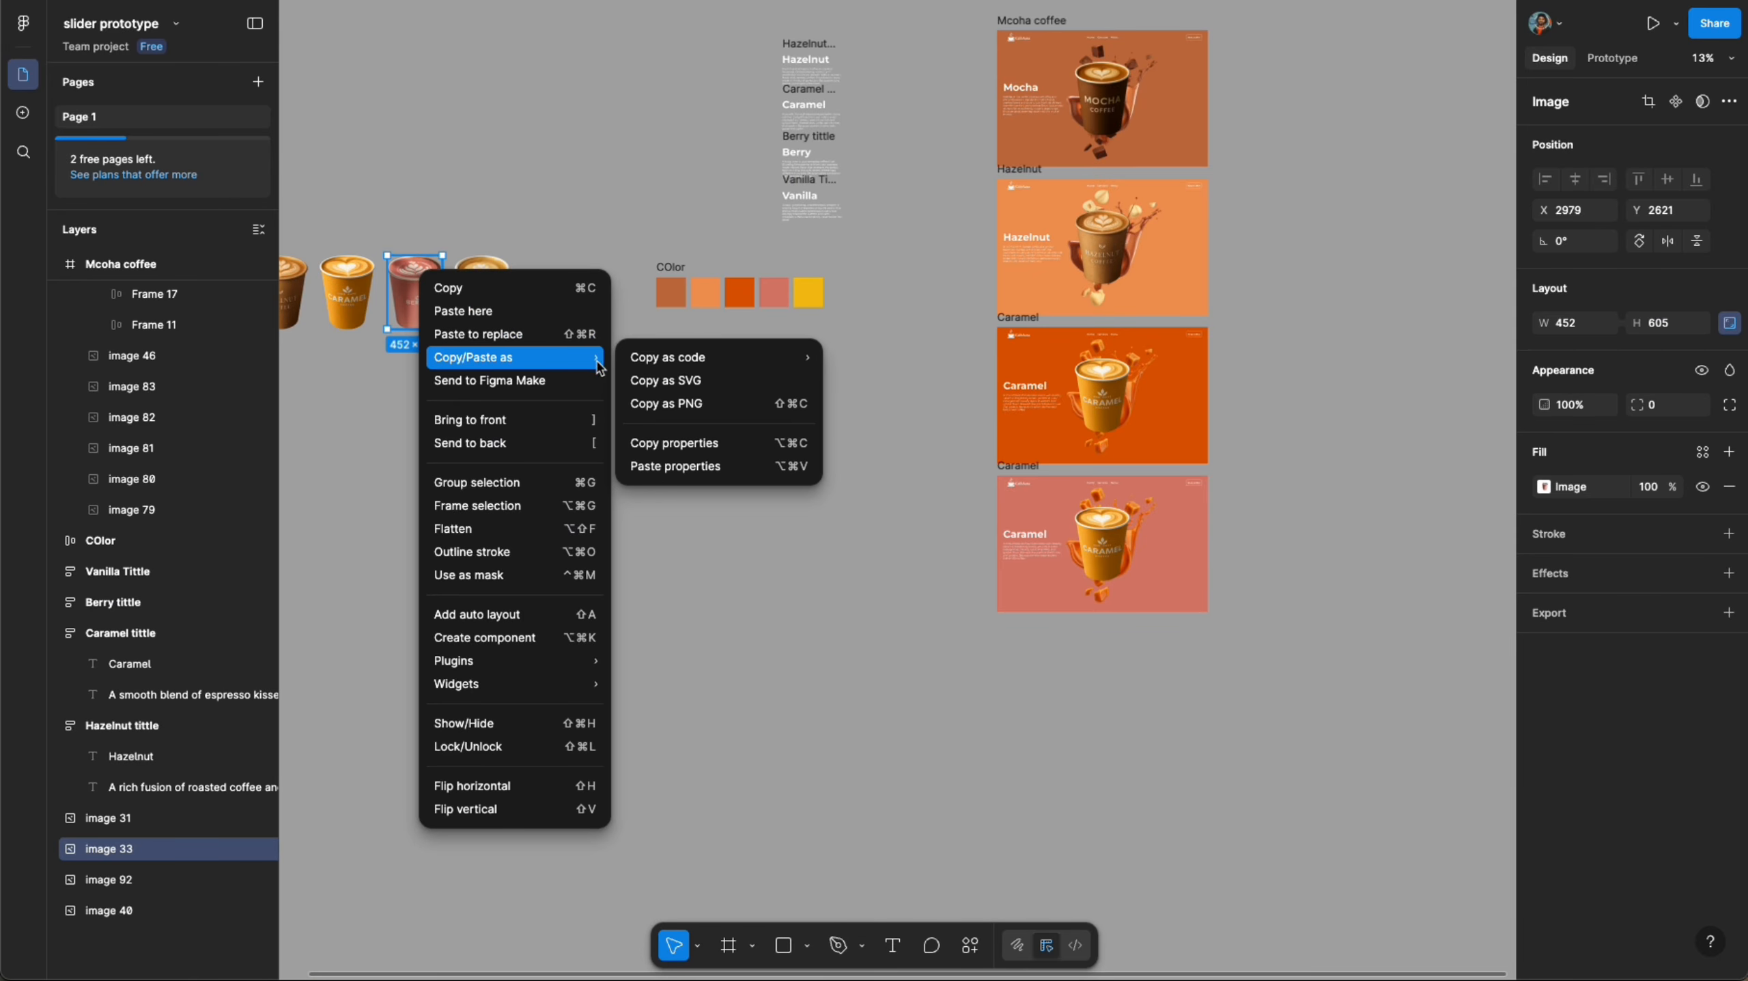
pyautogui.click(686, 405)
pyautogui.scroll(1, 1110, 598)
pyautogui.scroll(5, 1111, 597)
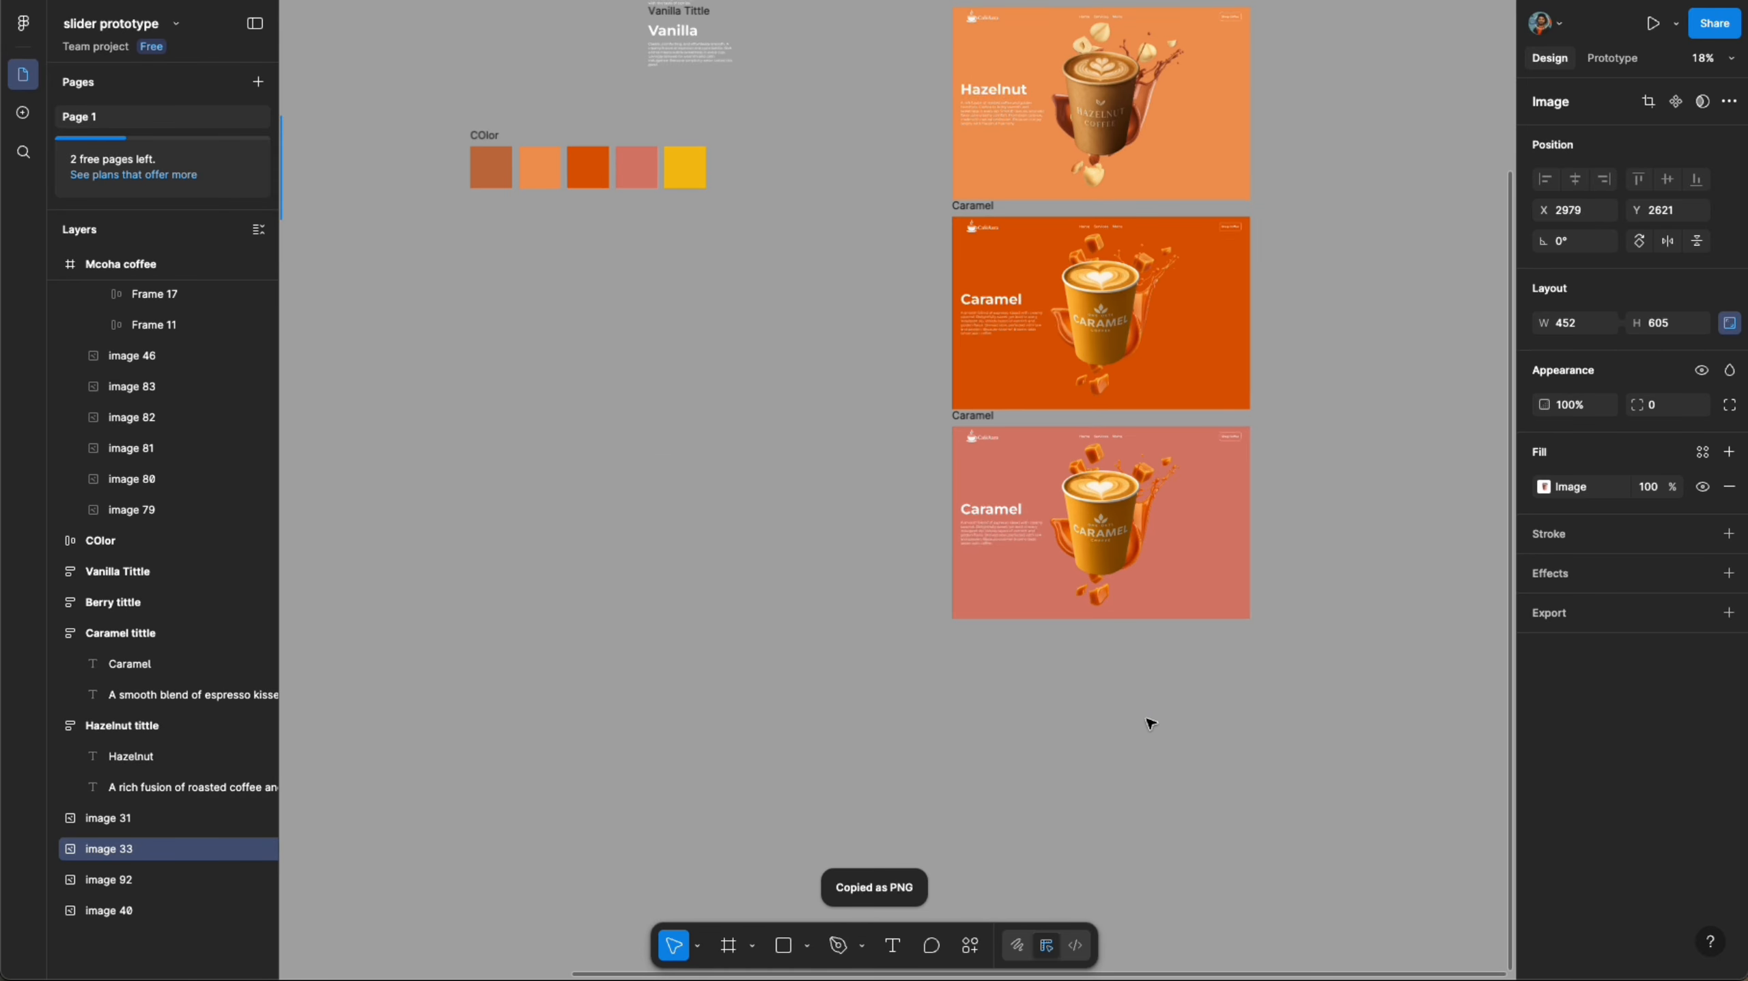
pyautogui.click(1109, 618)
pyautogui.hotkey('ctrl', 'v')
pyautogui.click(605, 515)
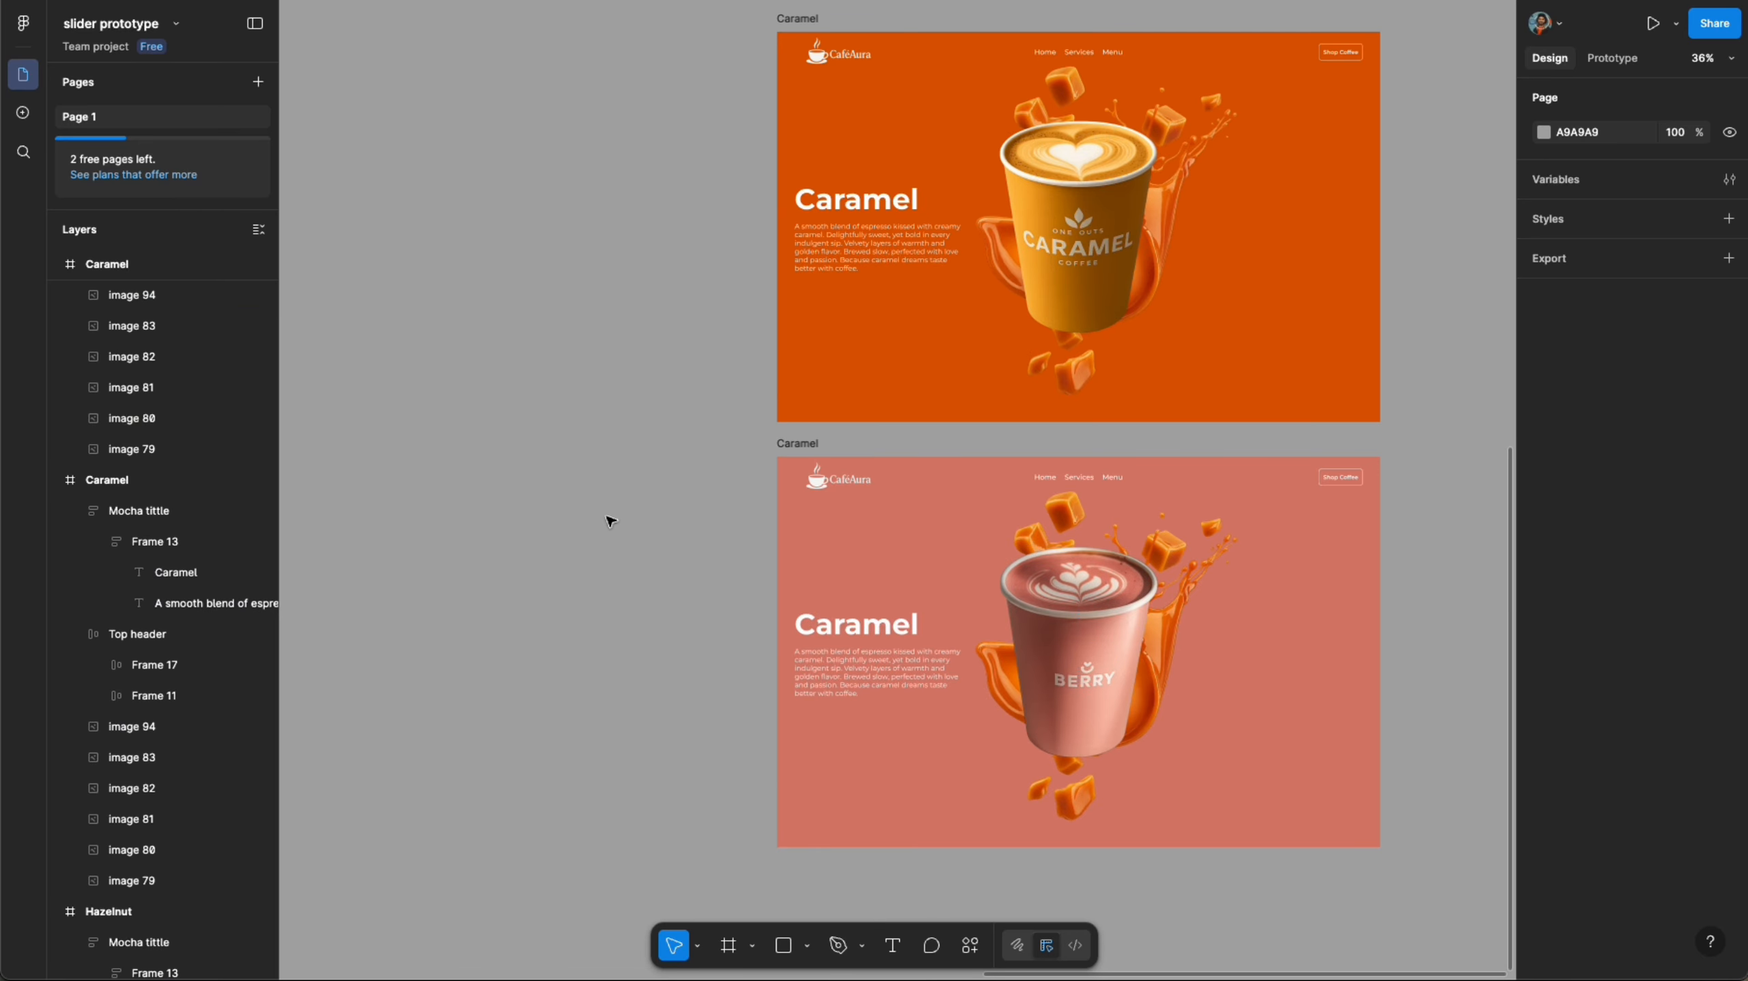
# - Shrink the caramel splash image in the fourth frame down to a tiny size behind the cup
pyautogui.click(1232, 556)
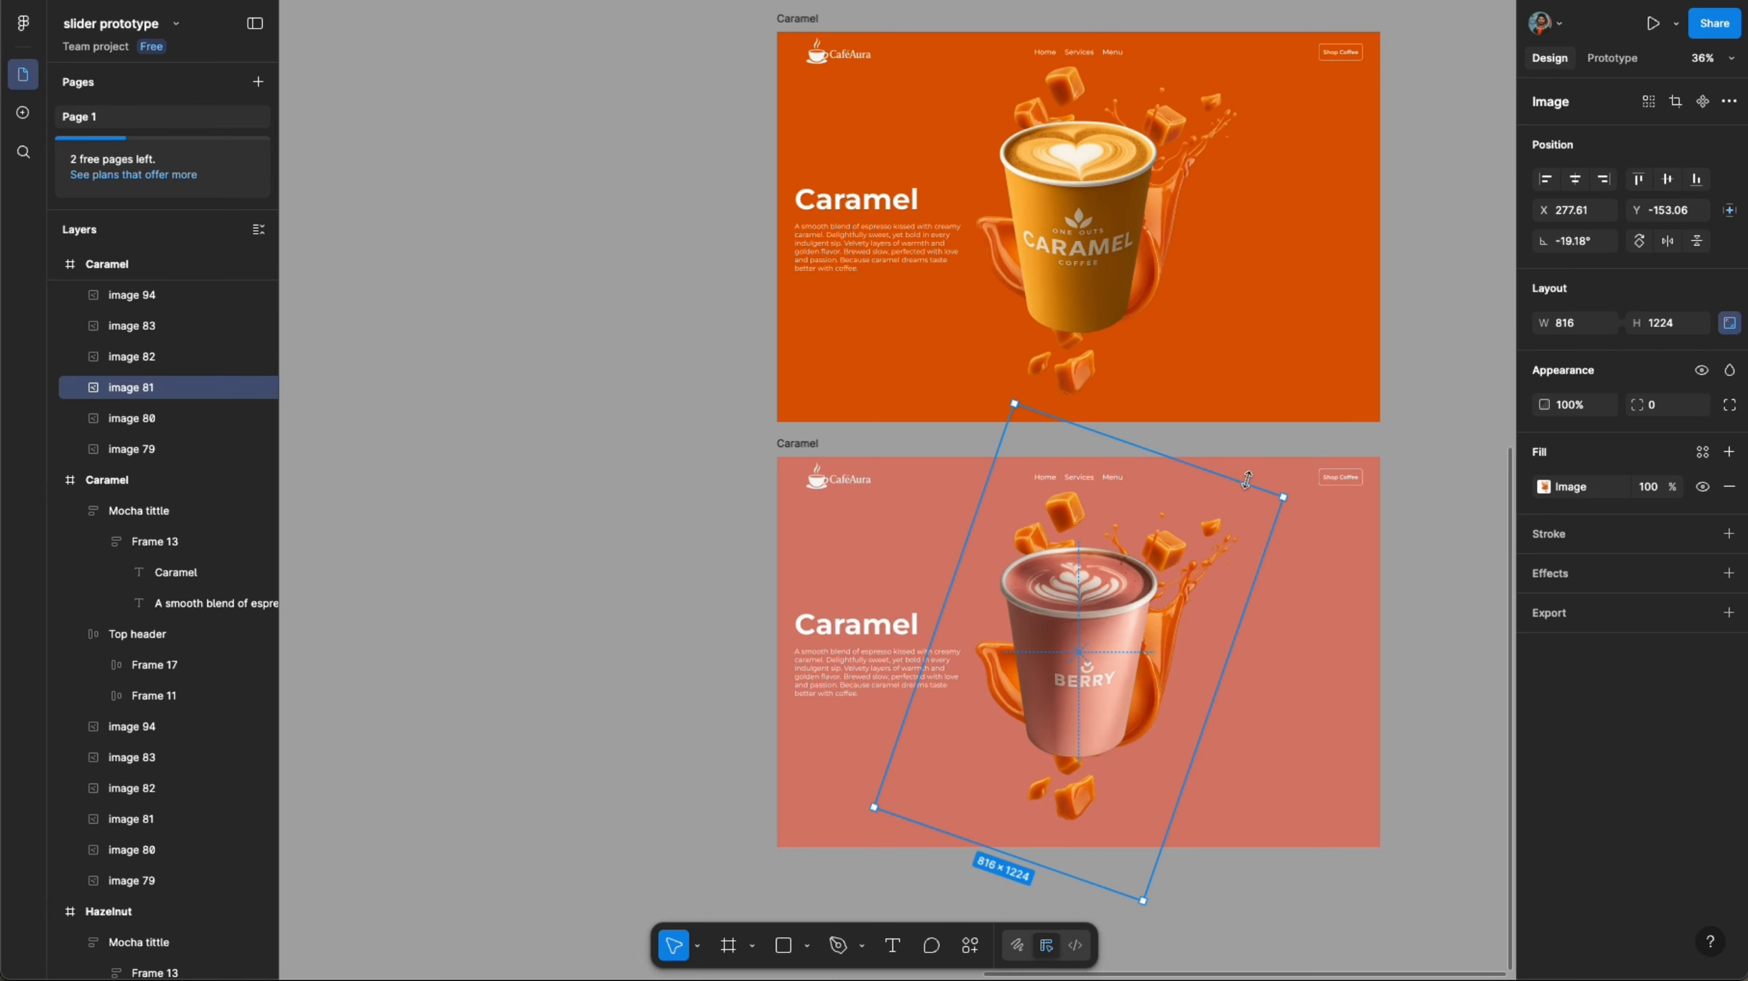
pyautogui.moveTo(1247, 480); pyautogui.dragTo(1085, 707)
pyautogui.scroll(-5, 1030, 570)
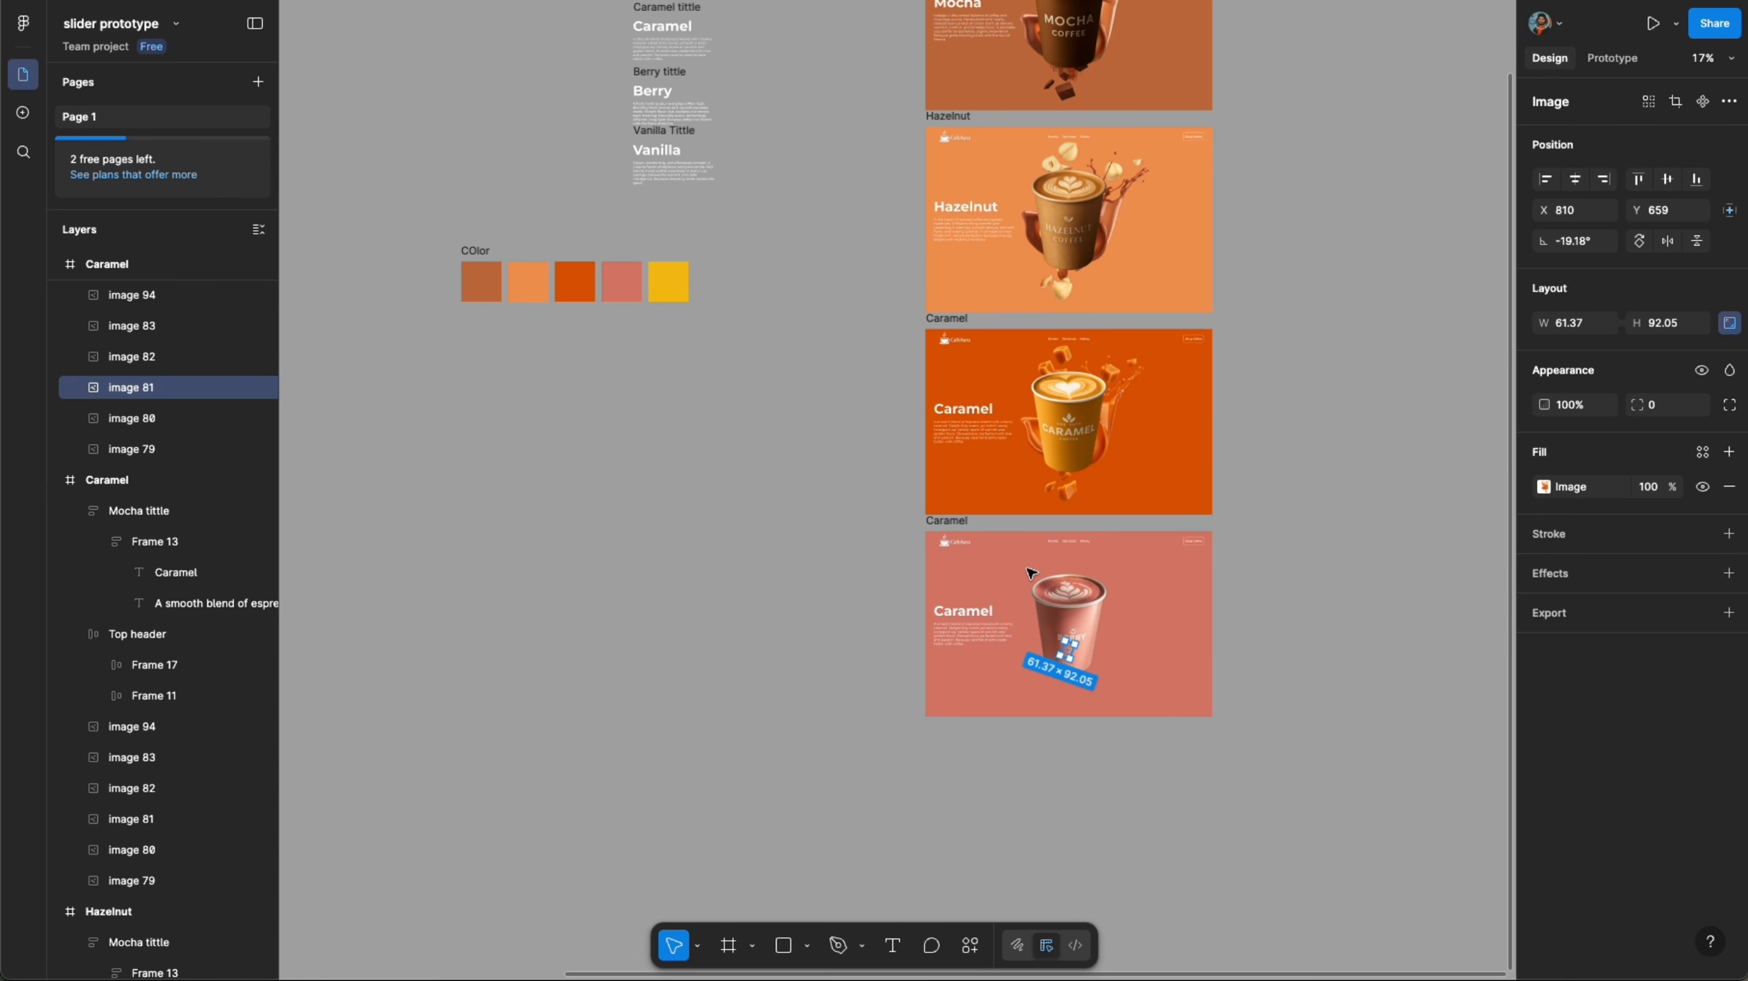
pyautogui.scroll(-3, 926, 532)
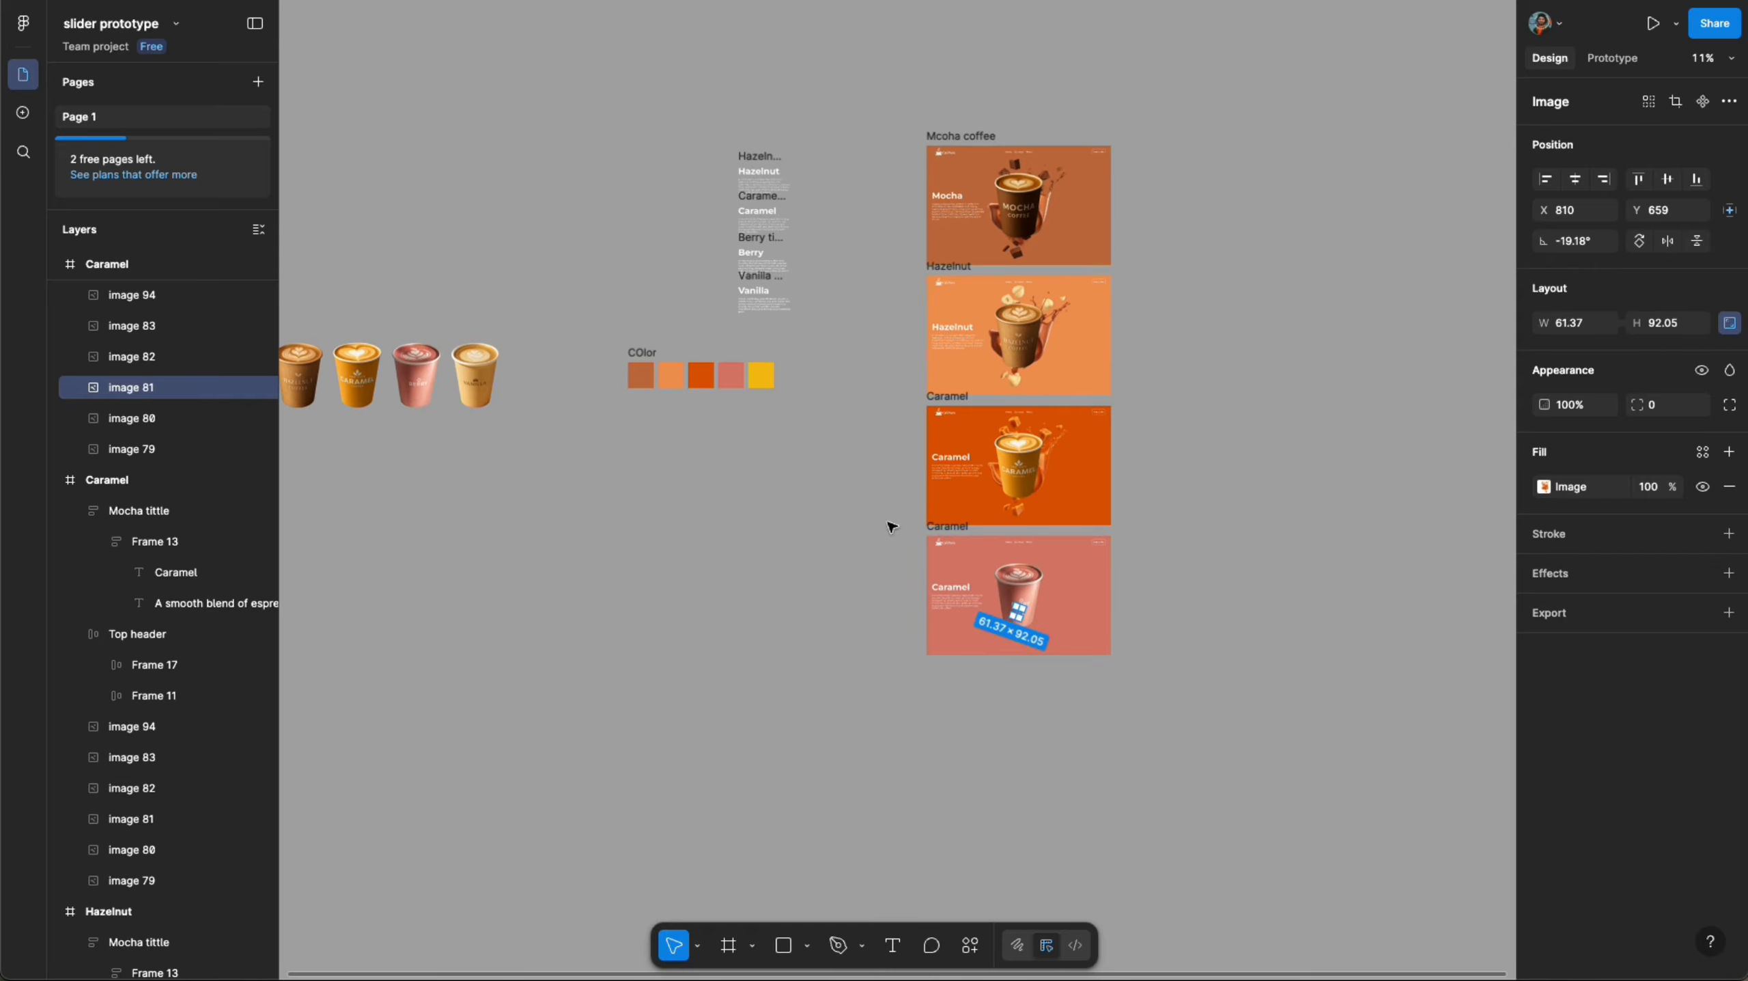
# - Enlarge the berry splash image to 816 wide and center it horizontally and vertically in the frame
pyautogui.scroll(8, 1023, 573)
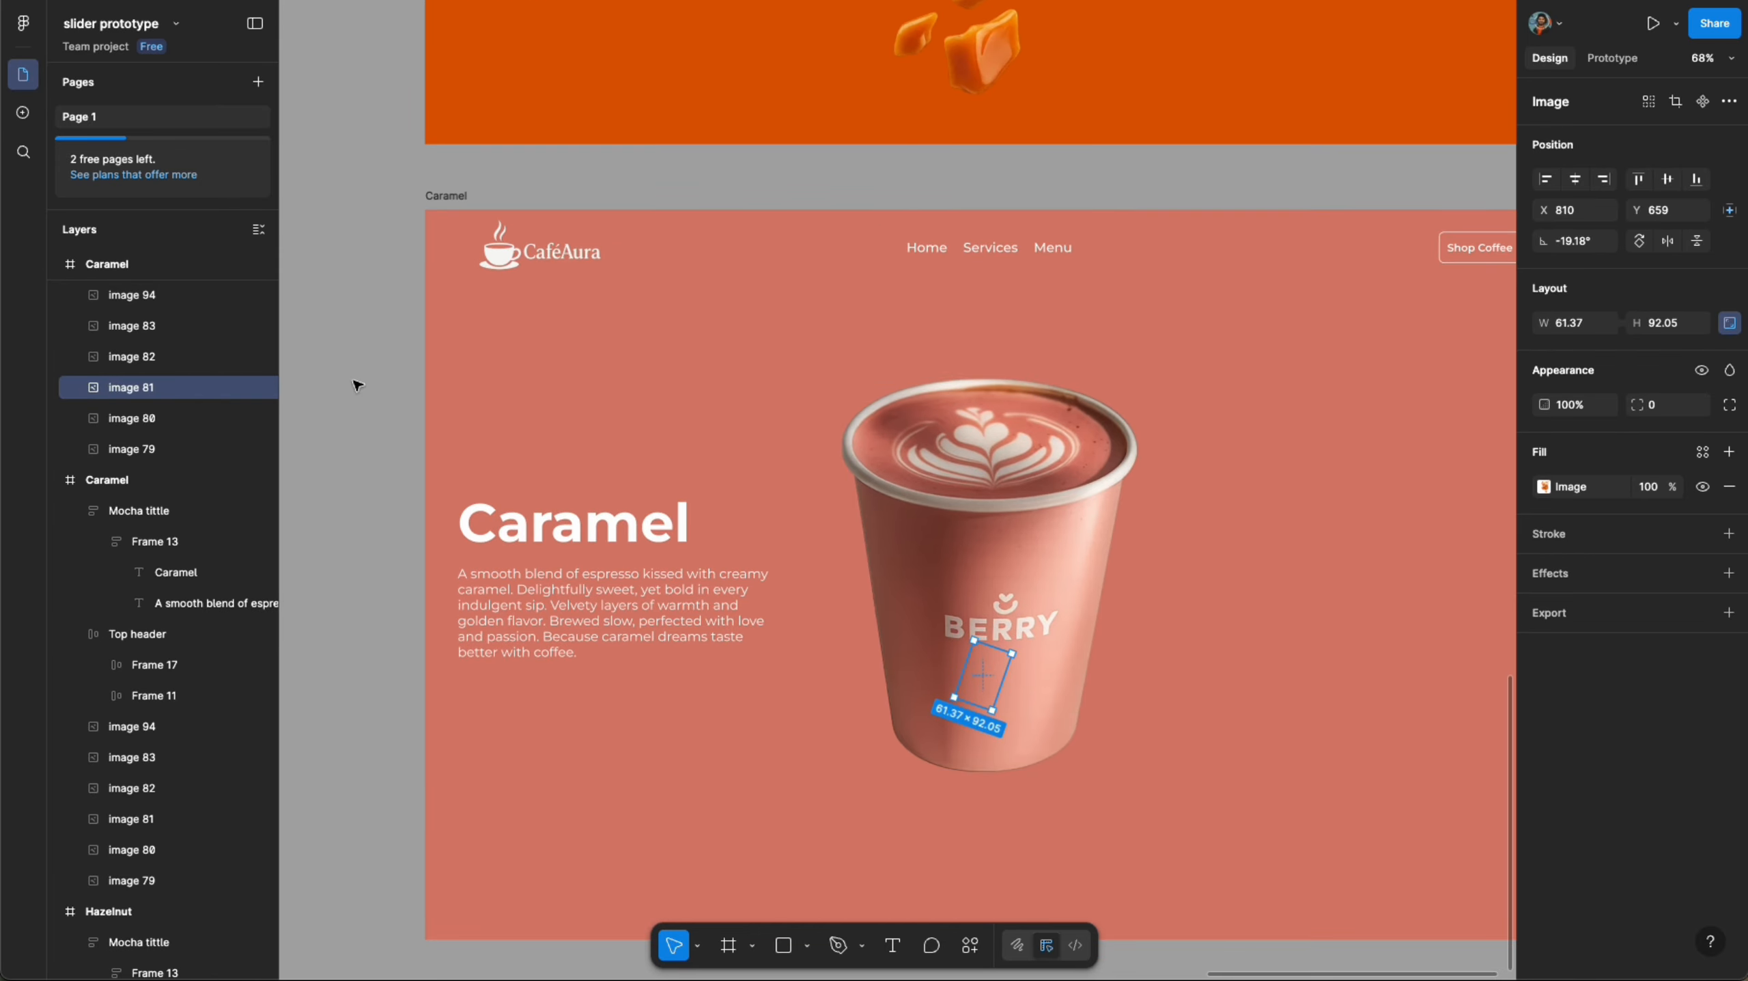
pyautogui.click(247, 417)
pyautogui.moveTo(980, 628); pyautogui.dragTo(975, 132)
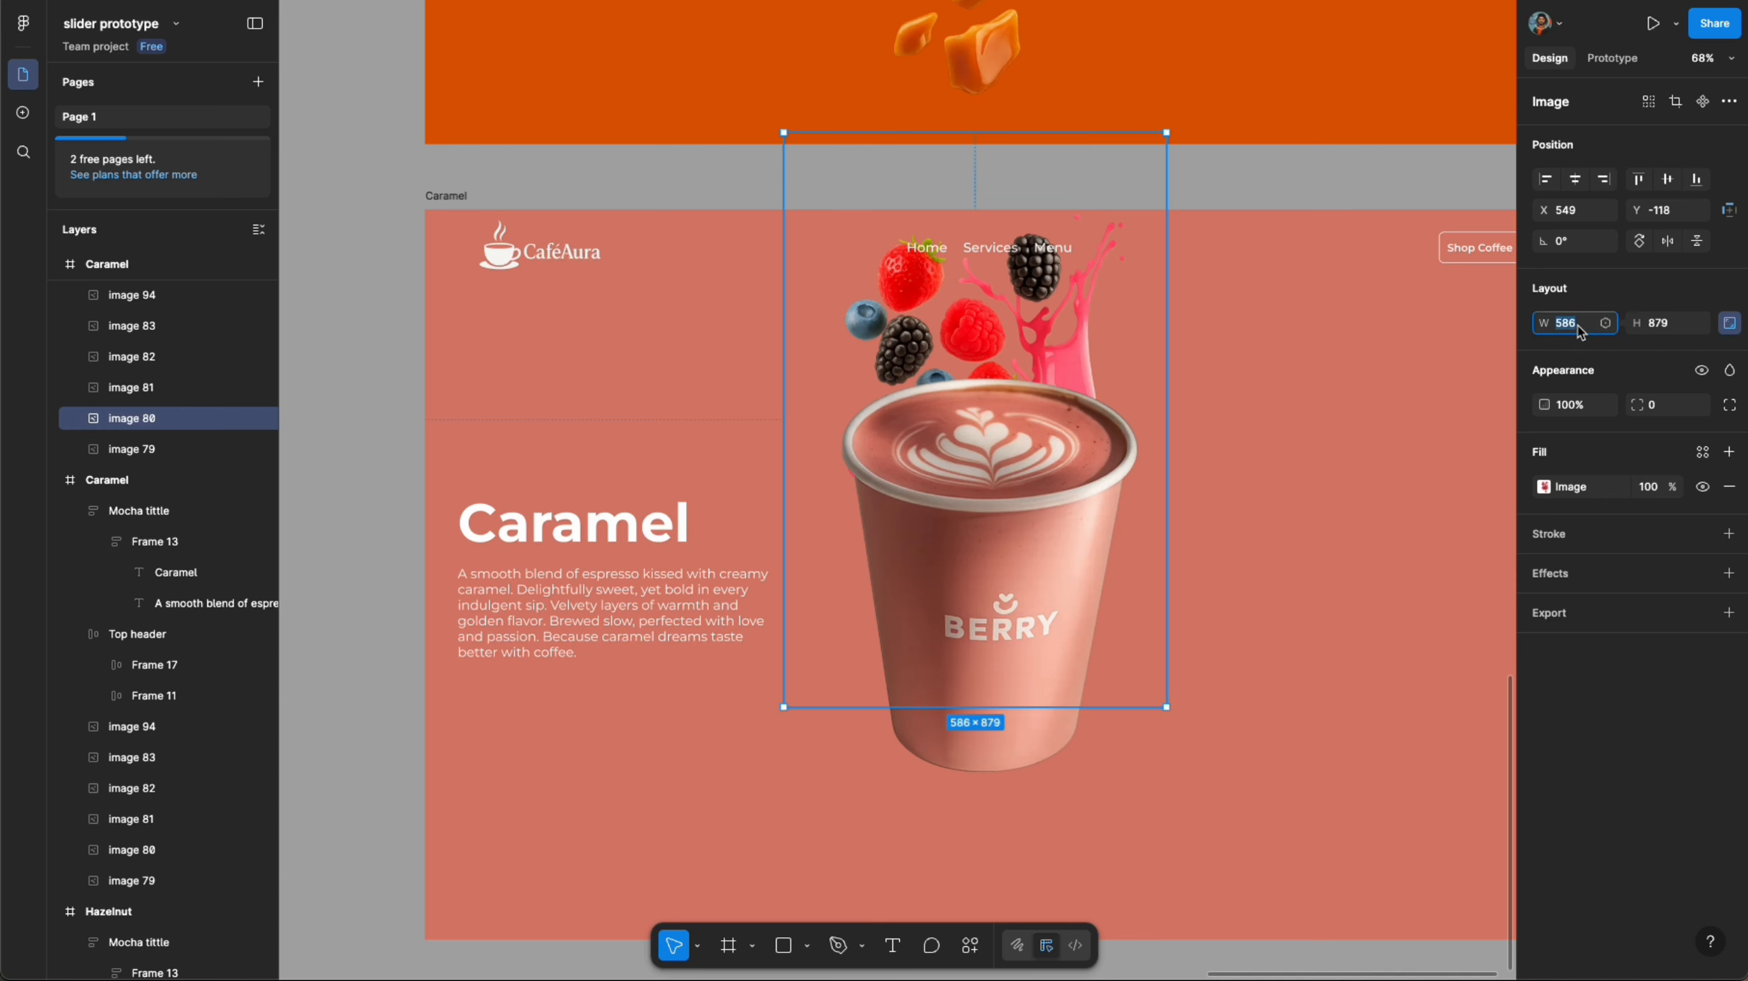
pyautogui.write('816')
pyautogui.press('Return')
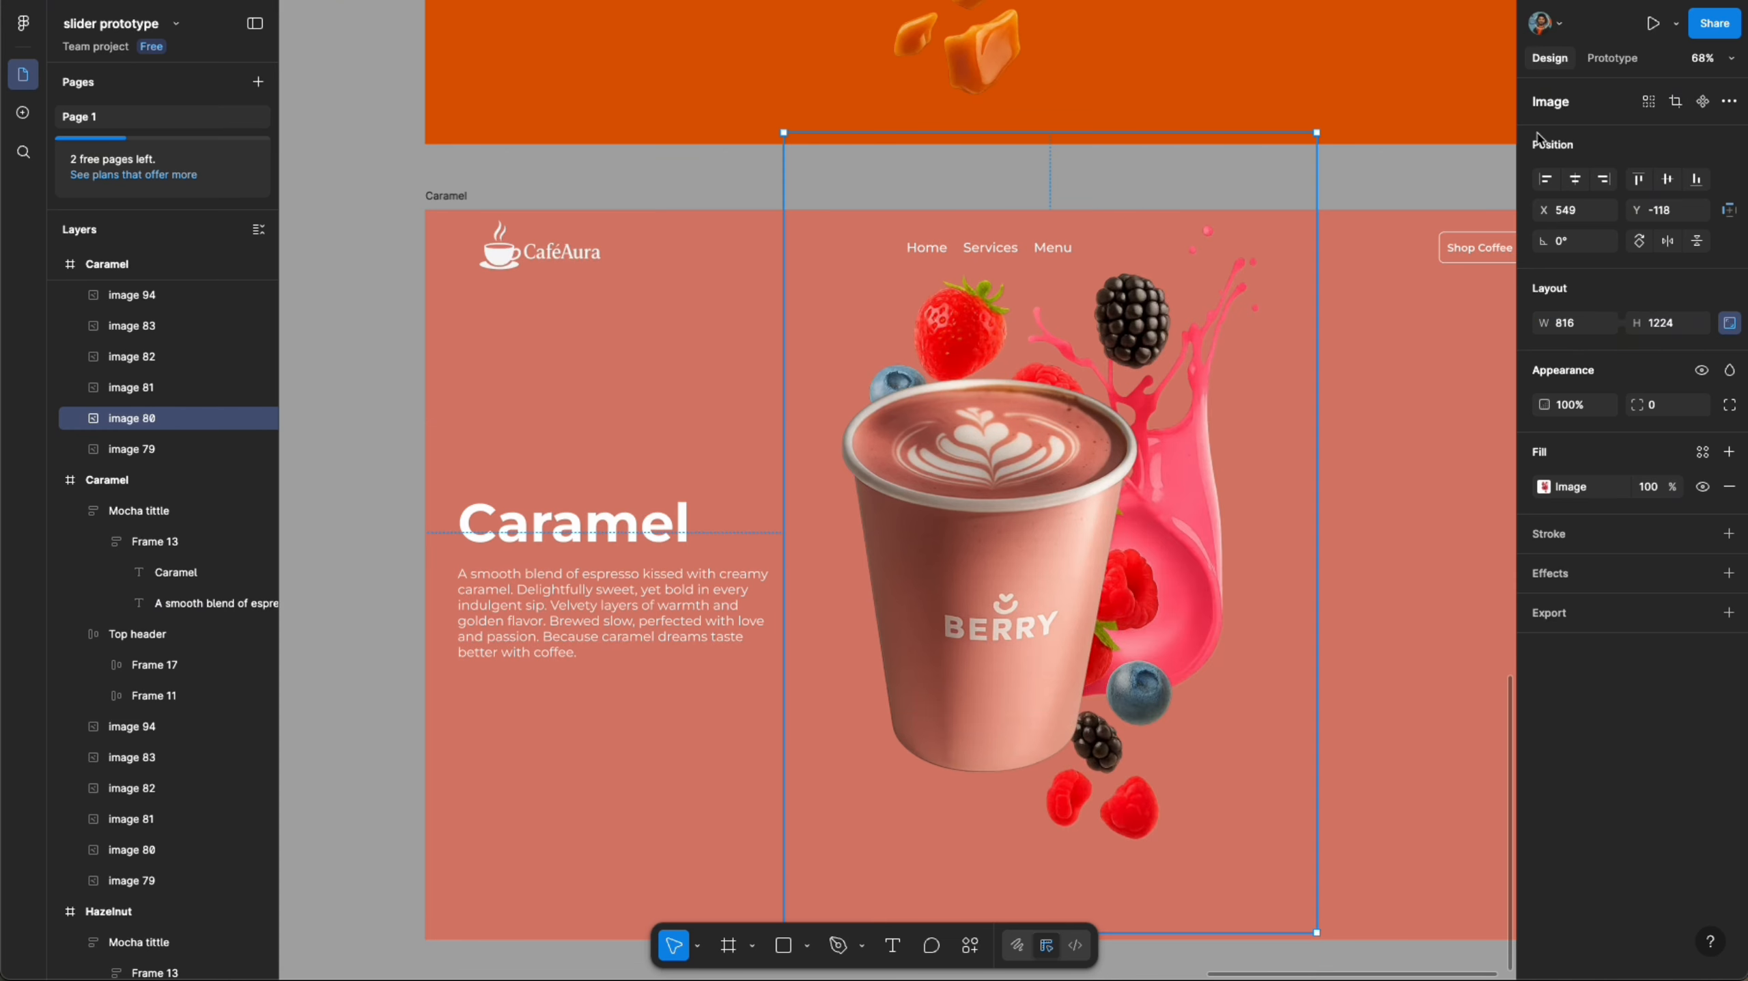
pyautogui.click(1611, 182)
pyautogui.click(1670, 180)
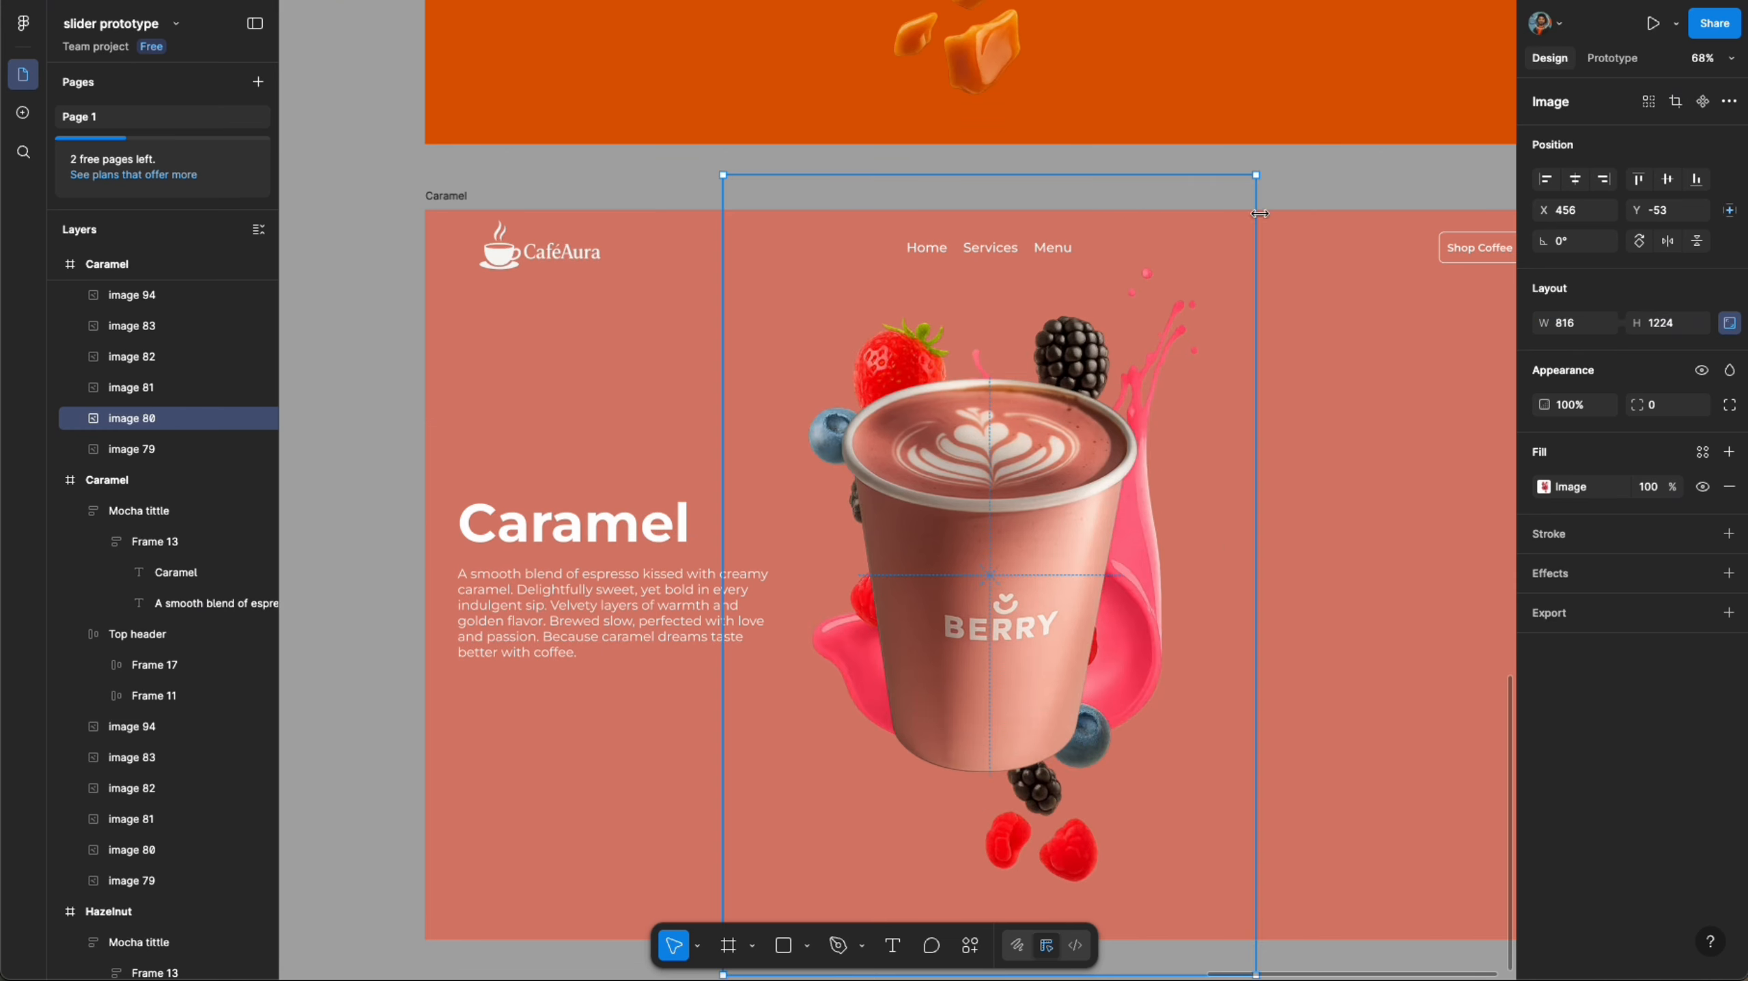
# - Rotate the berry splash image to about -23° behind the cup
pyautogui.moveTo(1262, 169); pyautogui.dragTo(1389, 313)
pyautogui.scroll(-10, 831, 357)
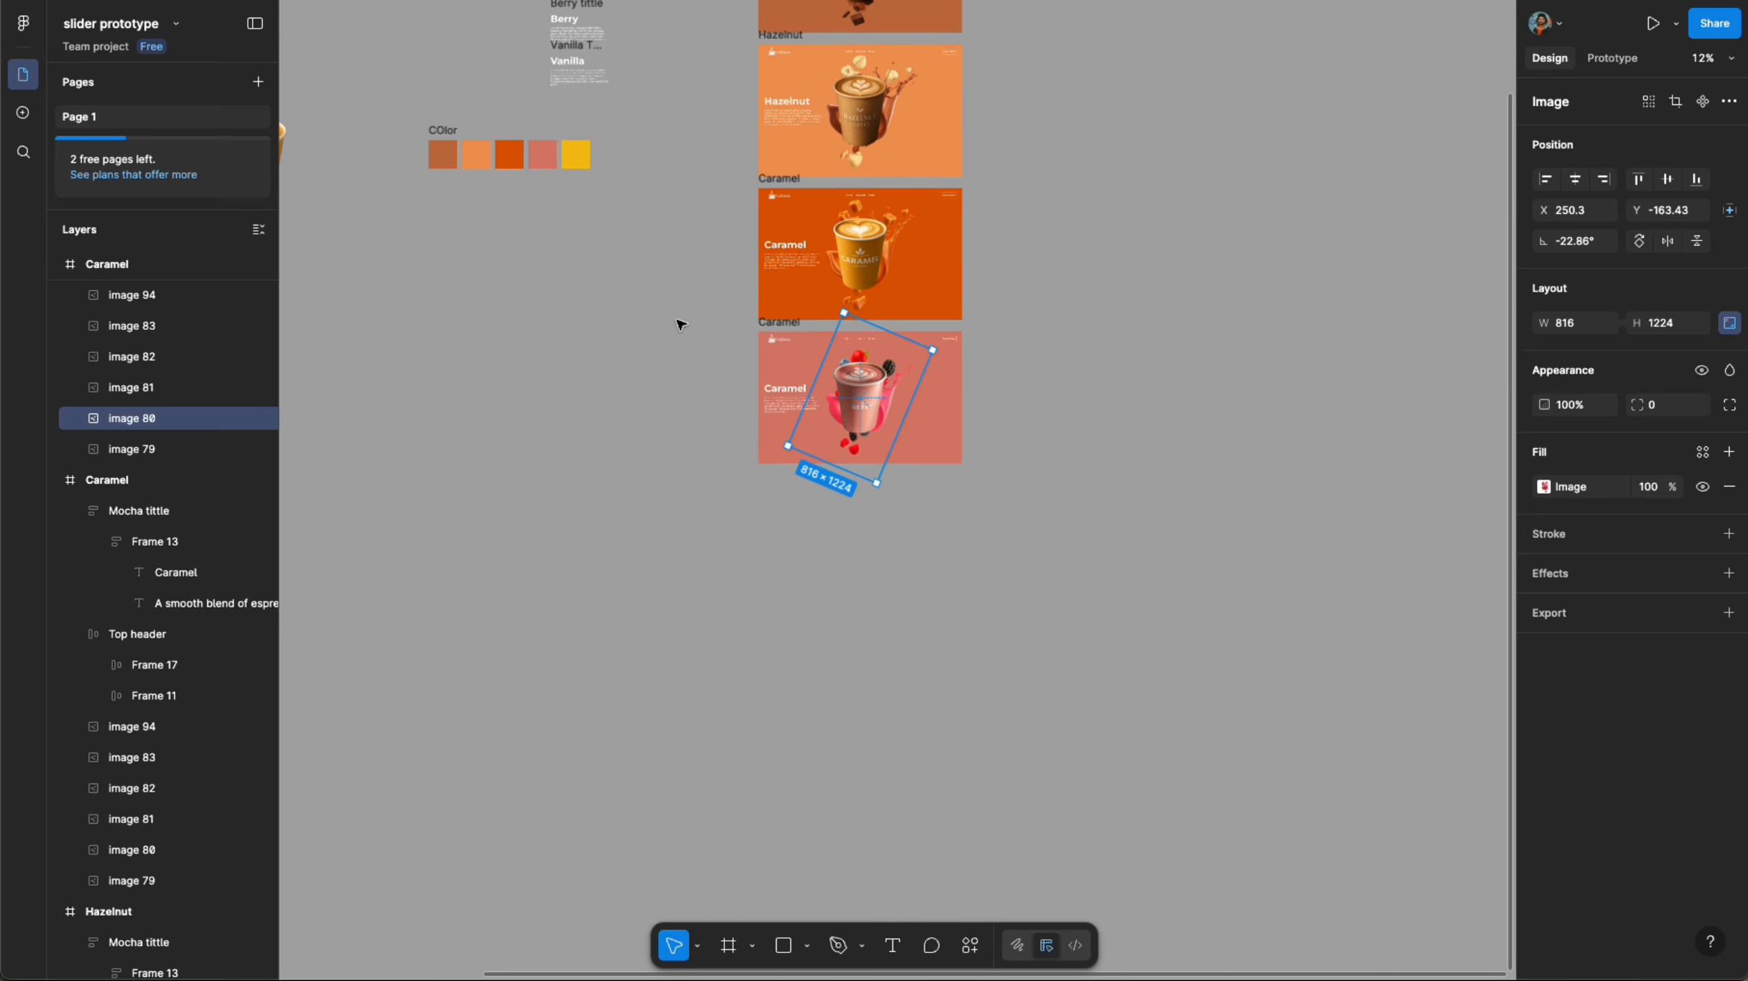
# - Copy the Berry title text and paste it over the fourth frame's title
pyautogui.click(638, 275)
pyautogui.doubleClick(561, 19)
pyautogui.click(665, 352)
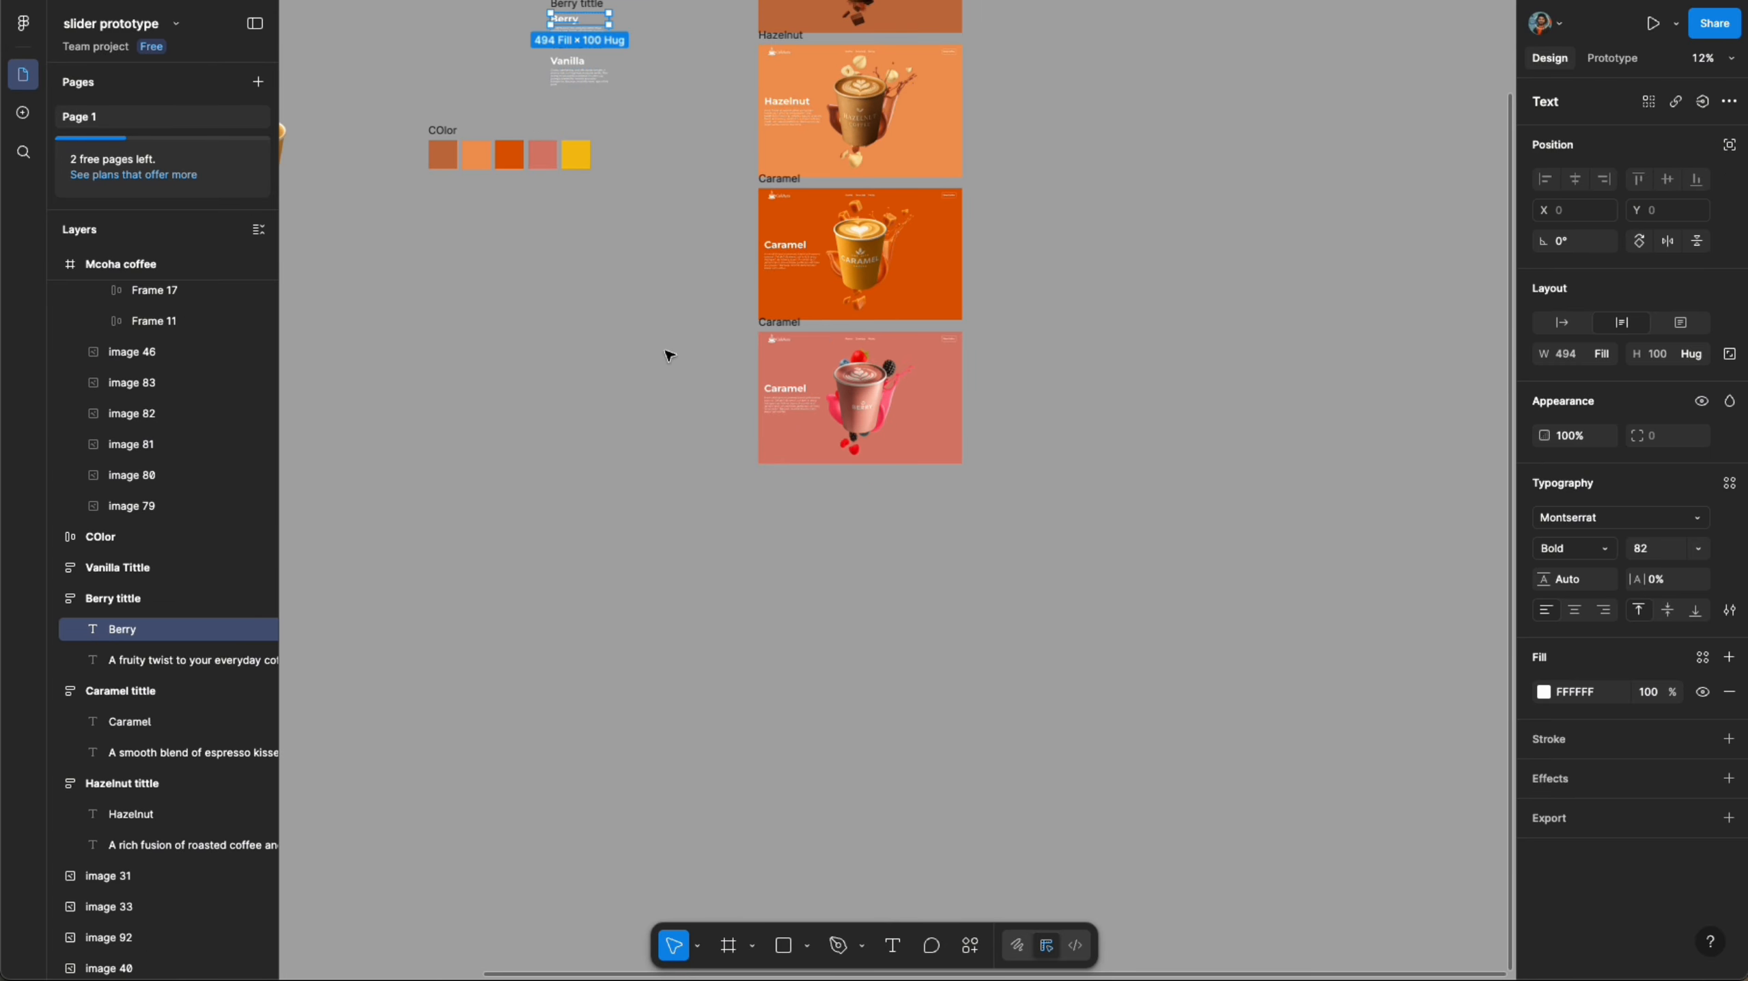
pyautogui.scroll(5, 741, 358)
pyautogui.keyDown('super'); pyautogui.doubleClick(864, 441); pyautogui.keyUp('super')
pyautogui.press('super+v')
pyautogui.press('Escape')
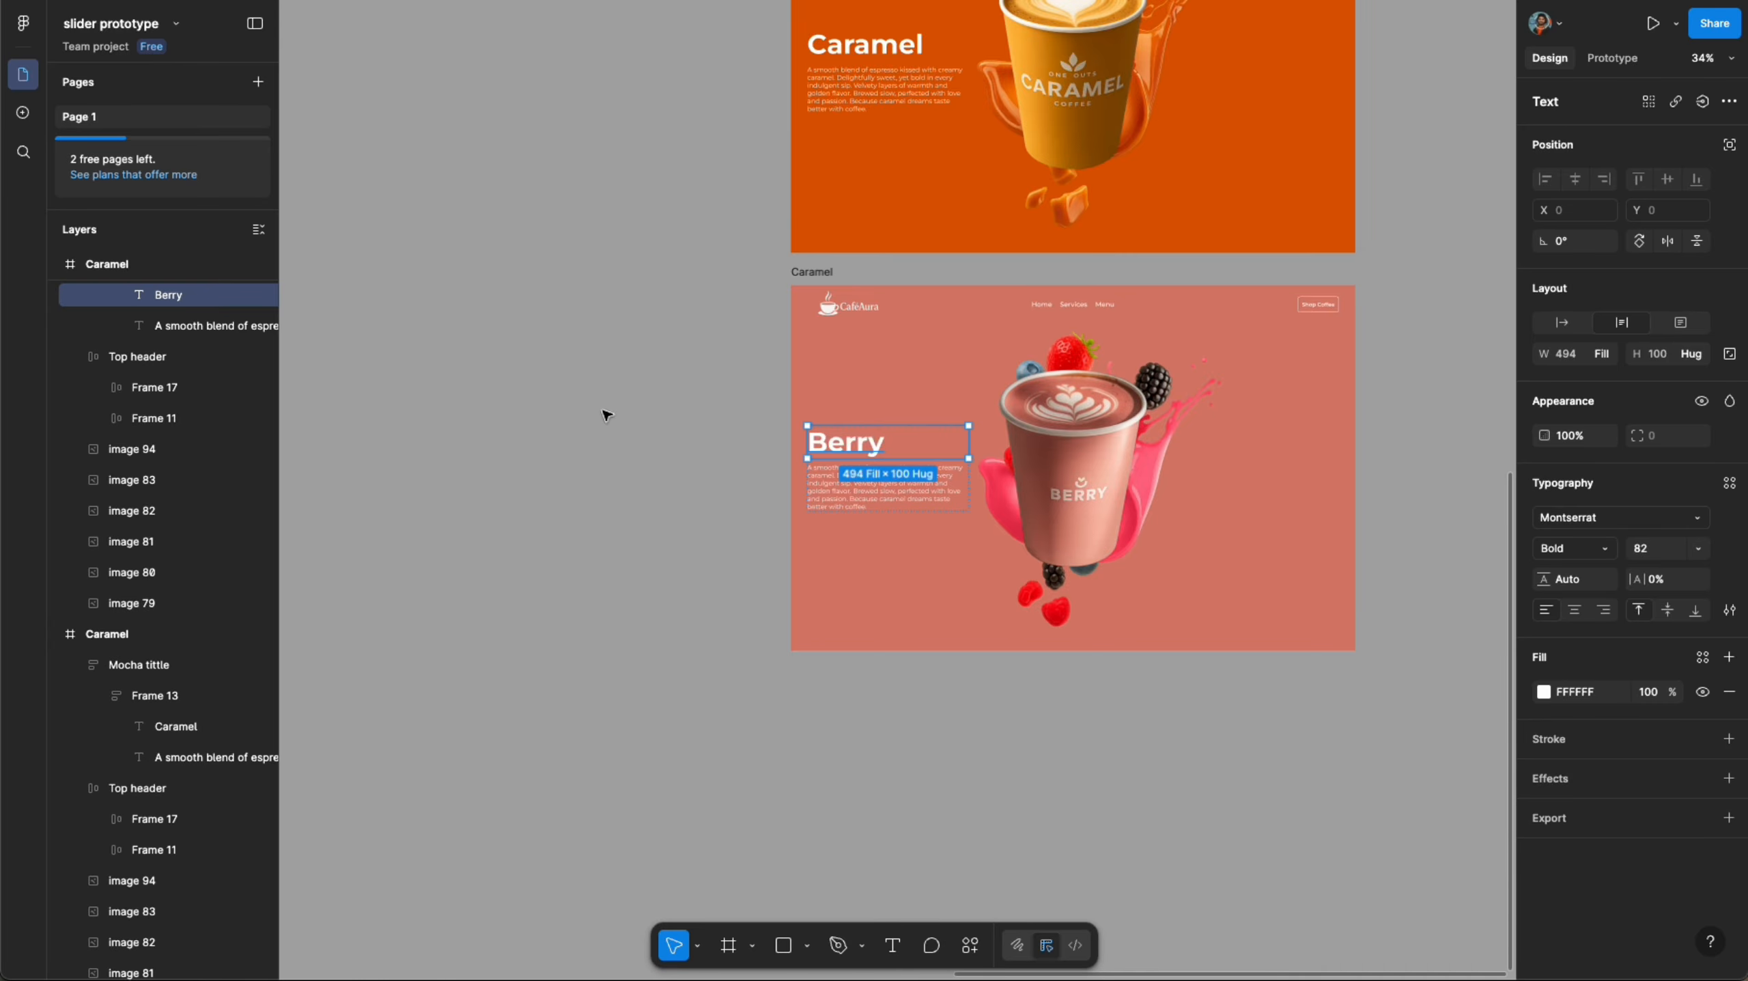
# - Copy the Berry description text and paste it over the fourth frame's description
pyautogui.scroll(-5, 667, 614)
pyautogui.click(486, 192)
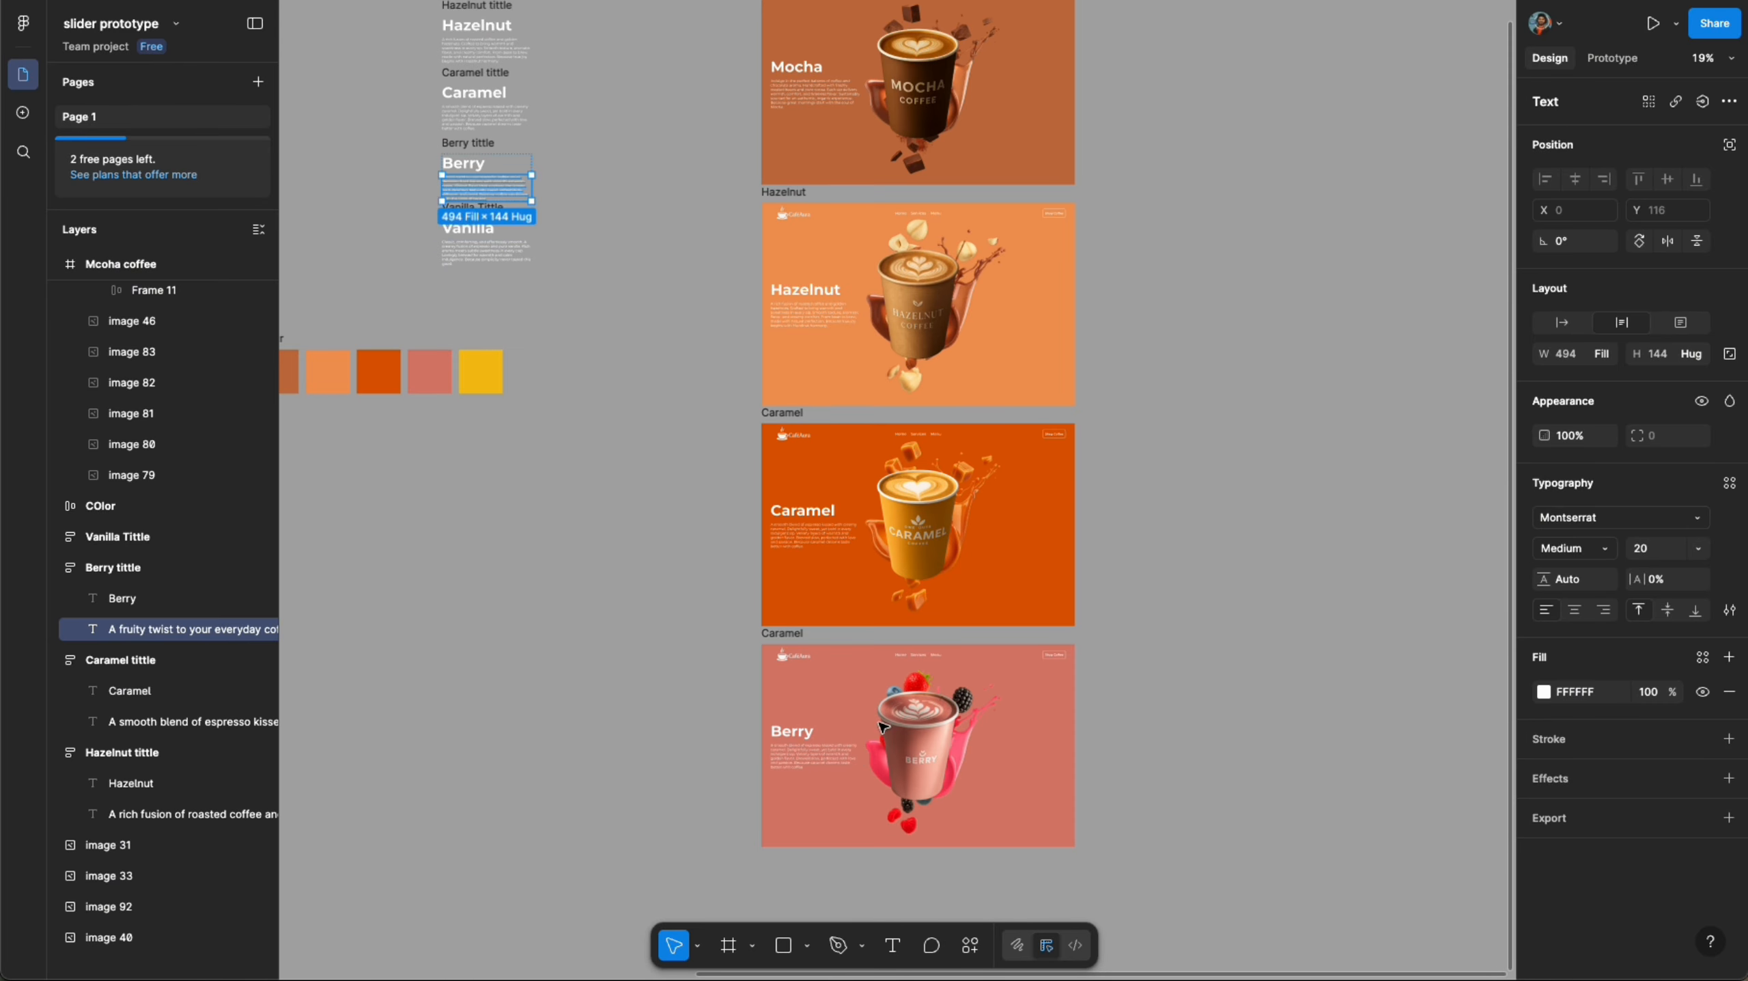
pyautogui.scroll(3, 886, 762)
pyautogui.keyDown('super'); pyautogui.click(765, 755); pyautogui.keyUp('super')
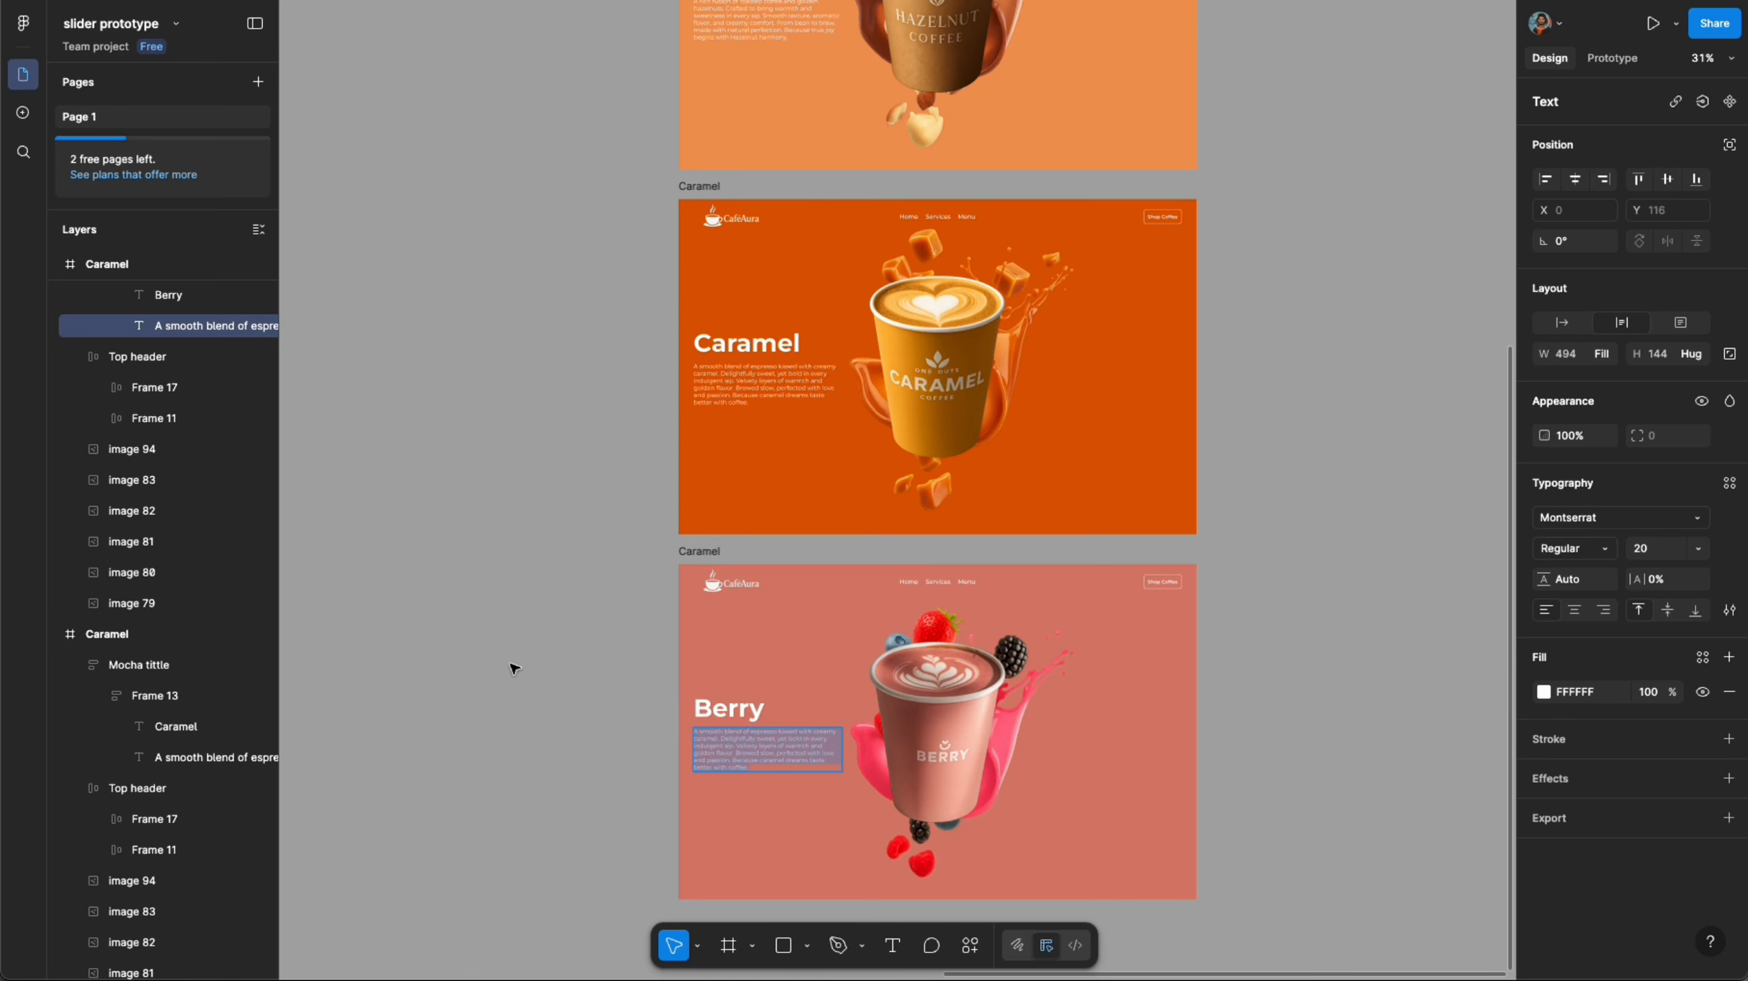
pyautogui.press('super+v')
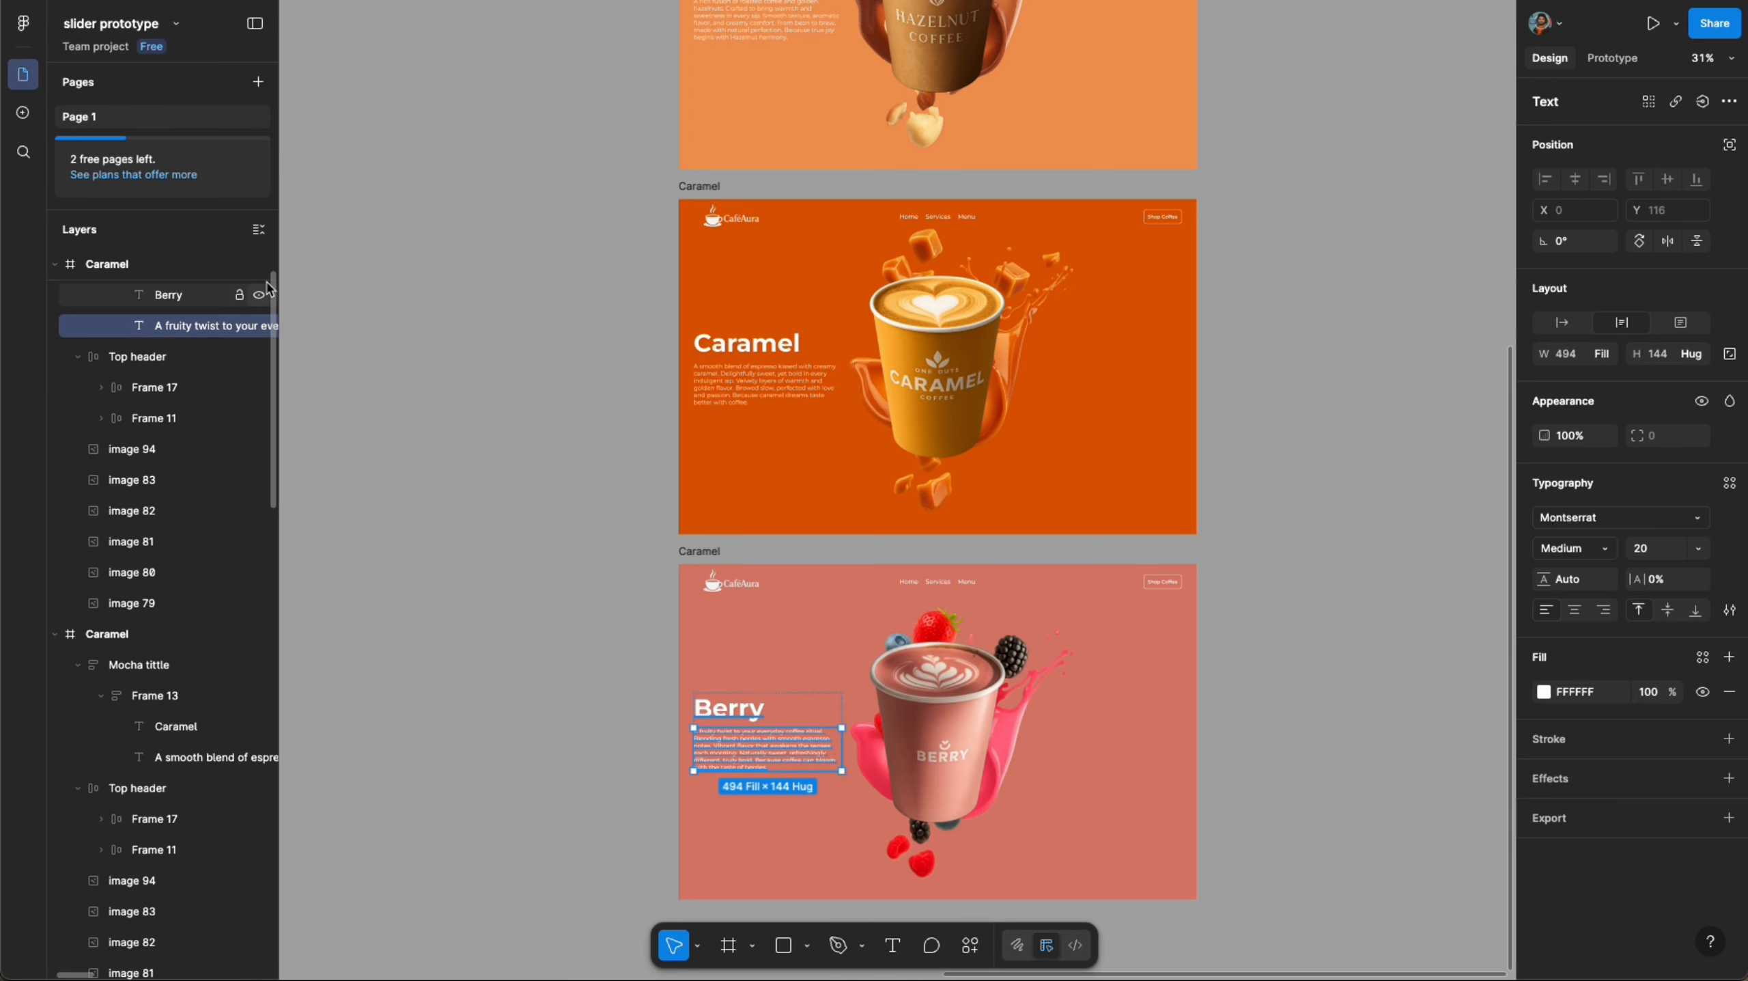
# - Rename the fourth frame to Berry
pyautogui.click(547, 207)
pyautogui.scroll(-3, 784, 391)
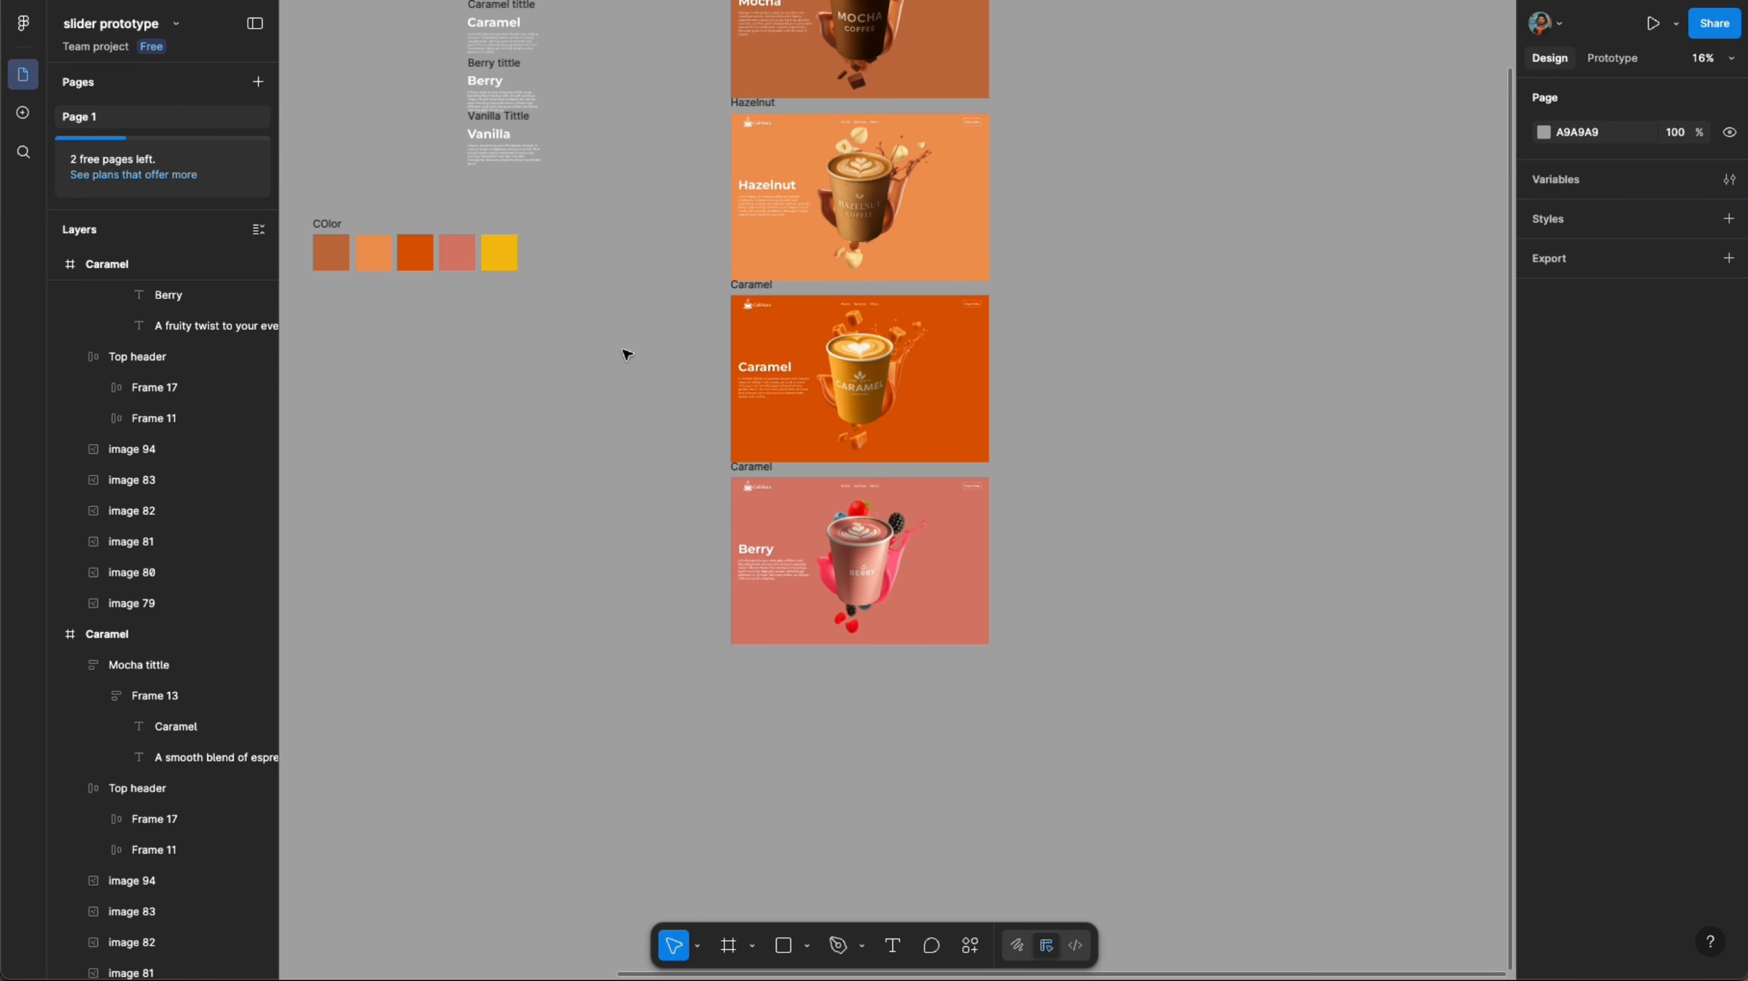
pyautogui.moveTo(613, 321); pyautogui.dragTo(612, 435)
pyautogui.scroll(2, 859, 529)
pyautogui.moveTo(838, 587); pyautogui.dragTo(829, 453)
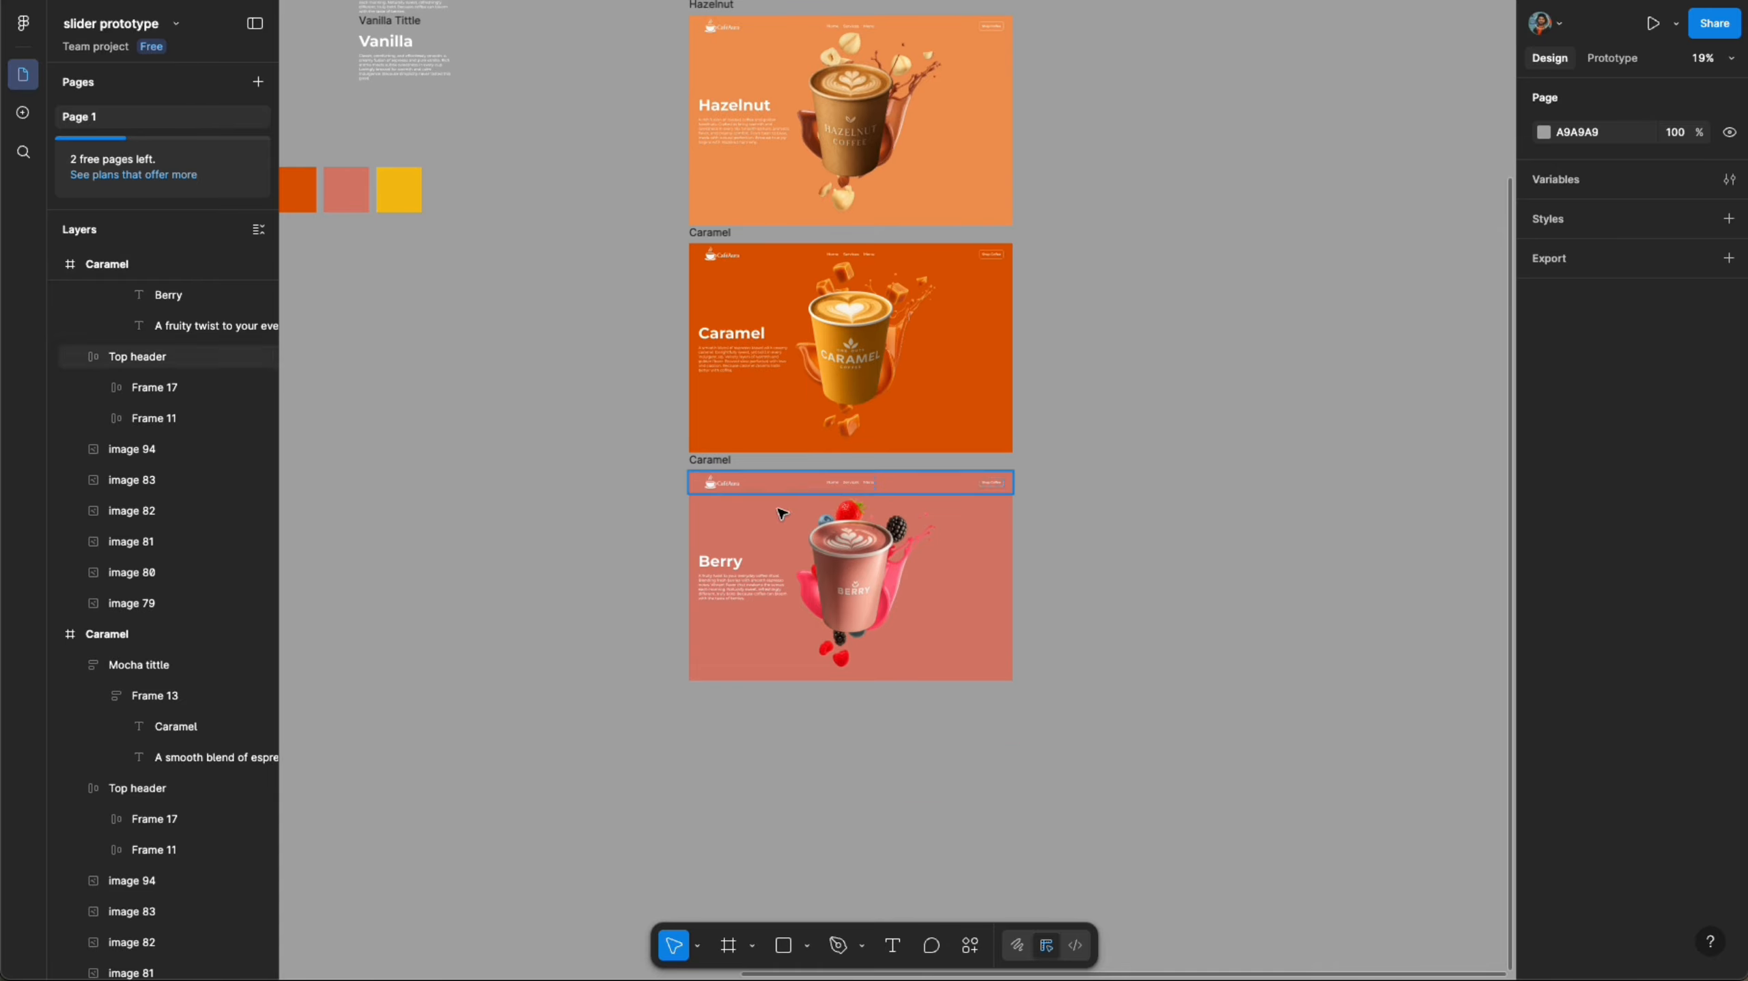
pyautogui.moveTo(670, 224); pyautogui.dragTo(674, 343)
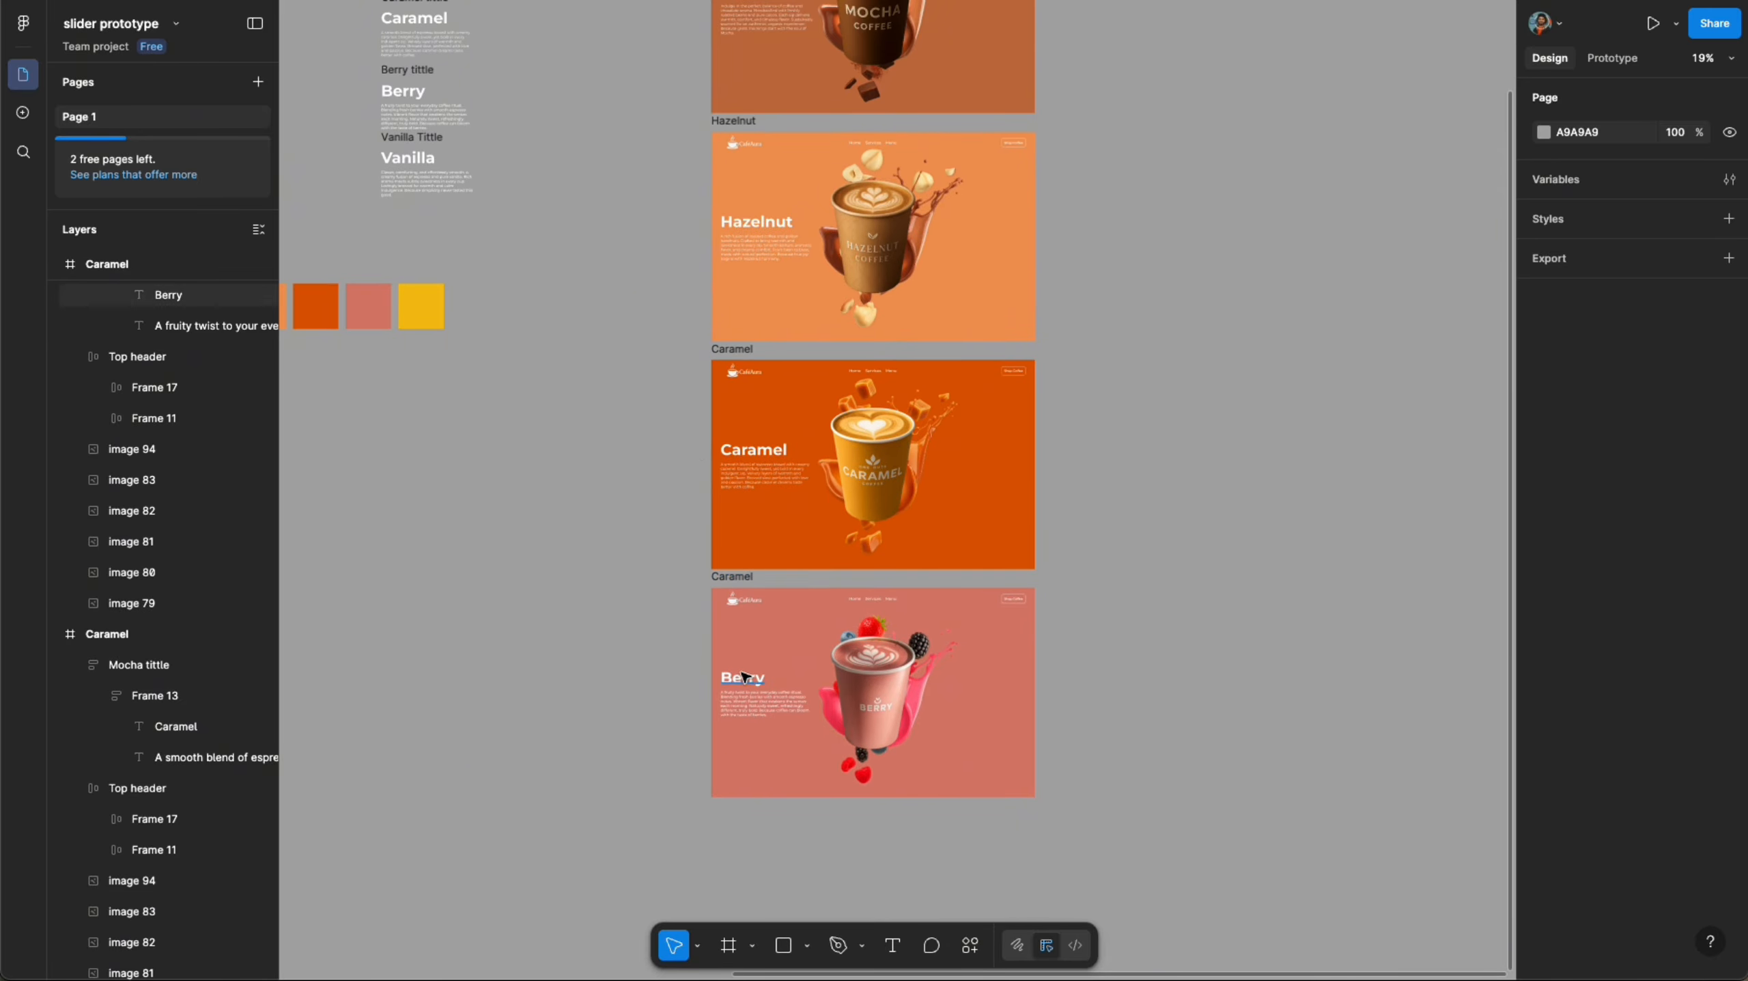
pyautogui.click(743, 677)
pyautogui.doubleClick(742, 577)
pyautogui.write('Berry')
pyautogui.click(672, 582)
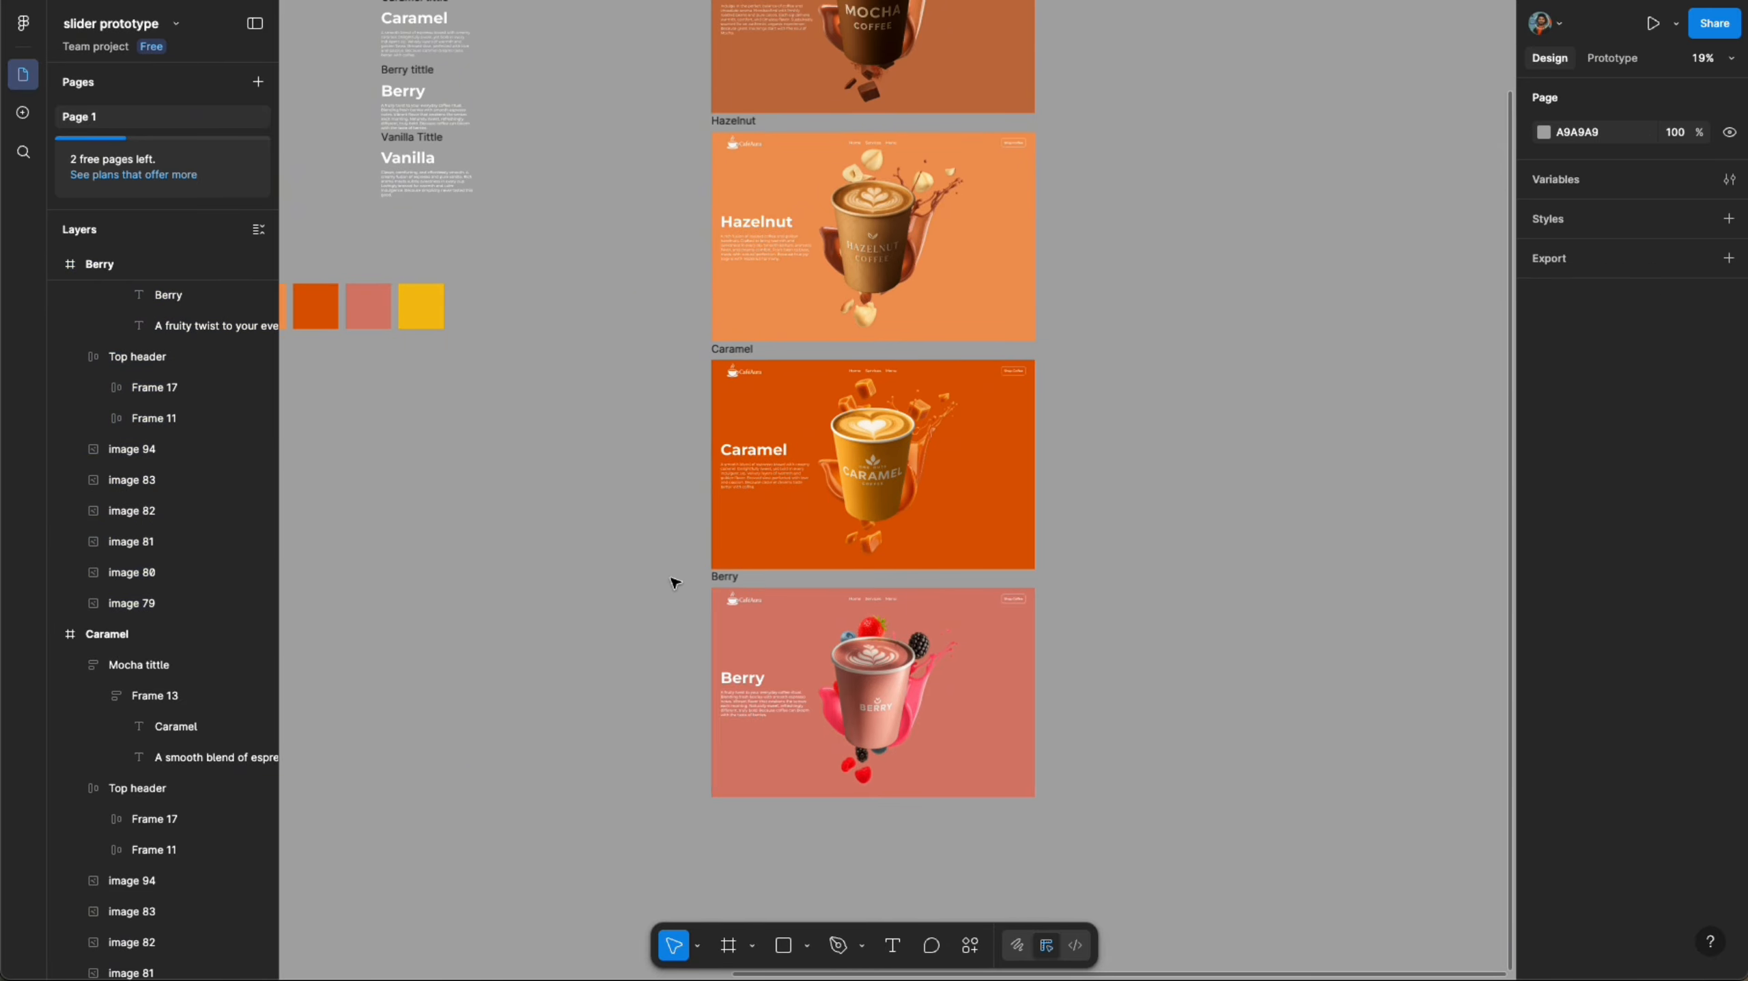
# - Duplicate the Berry frame below itself
pyautogui.scroll(-4, 671, 582)
pyautogui.click(704, 566)
pyautogui.keyDown('alt'); pyautogui.moveTo(768, 603); pyautogui.dragTo(768, 714); pyautogui.keyUp('alt')
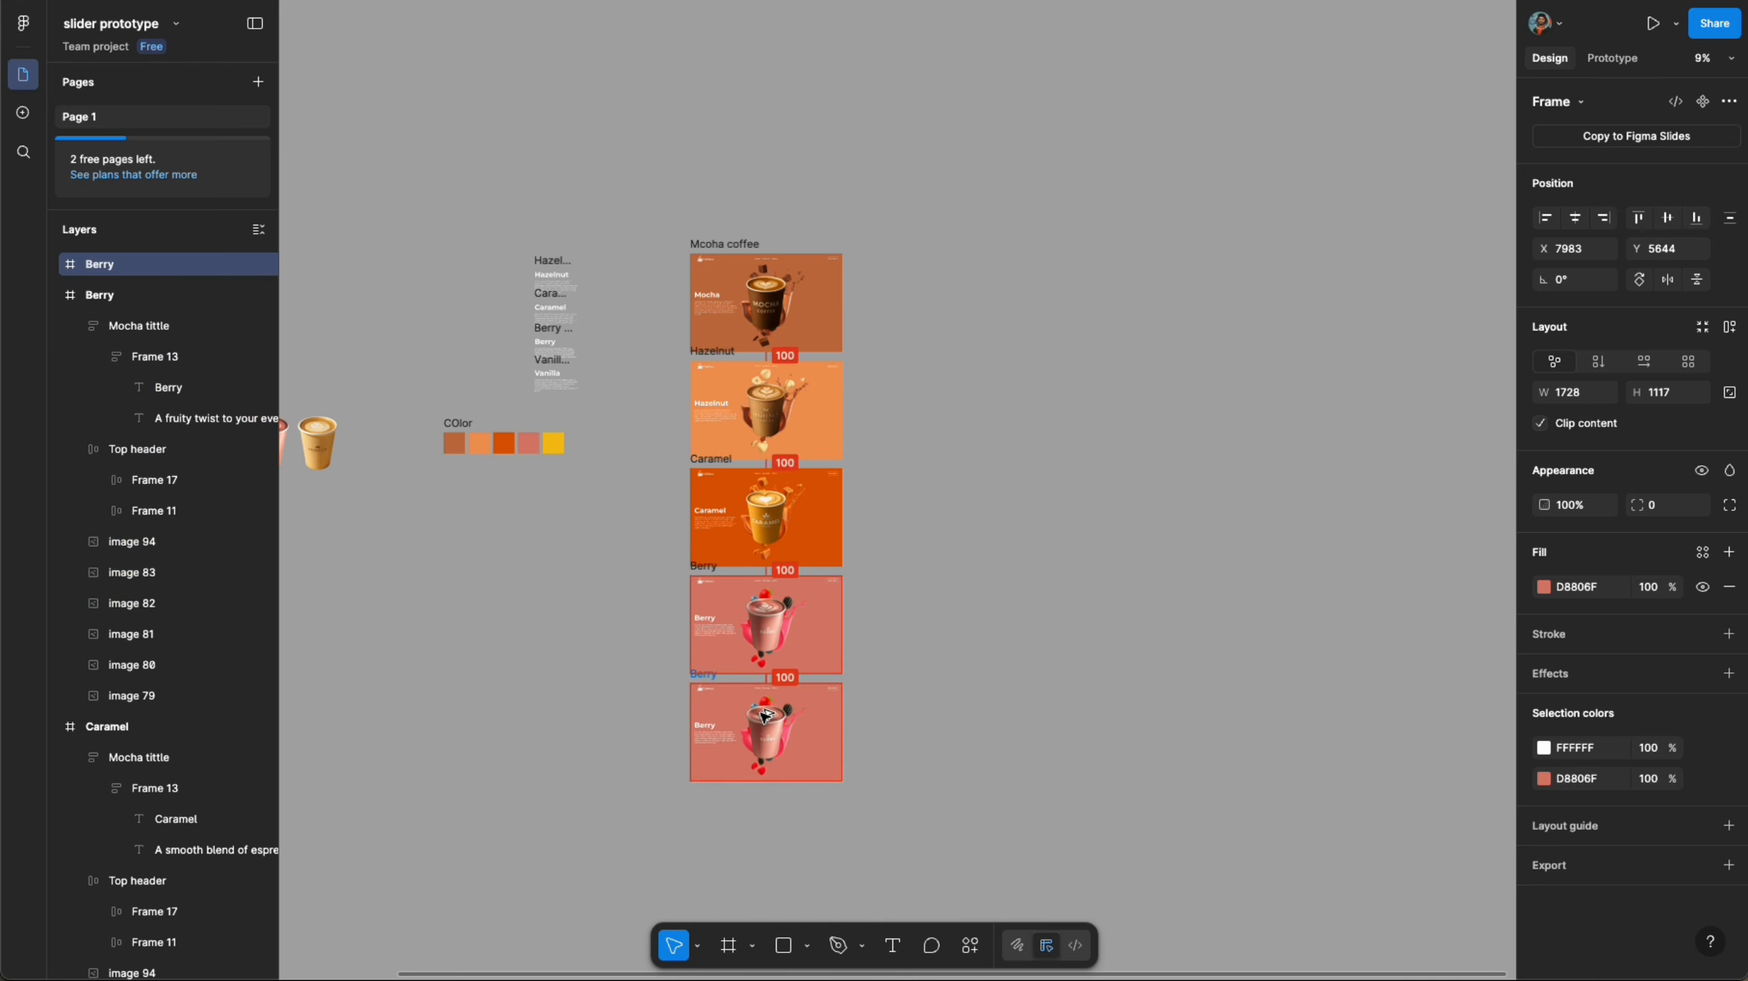
pyautogui.click(1034, 664)
# - Fill the new fifth frame's background with the yellow swatch colour
pyautogui.scroll(-5, 976, 272)
pyautogui.hscroll(-3, 977, 272)
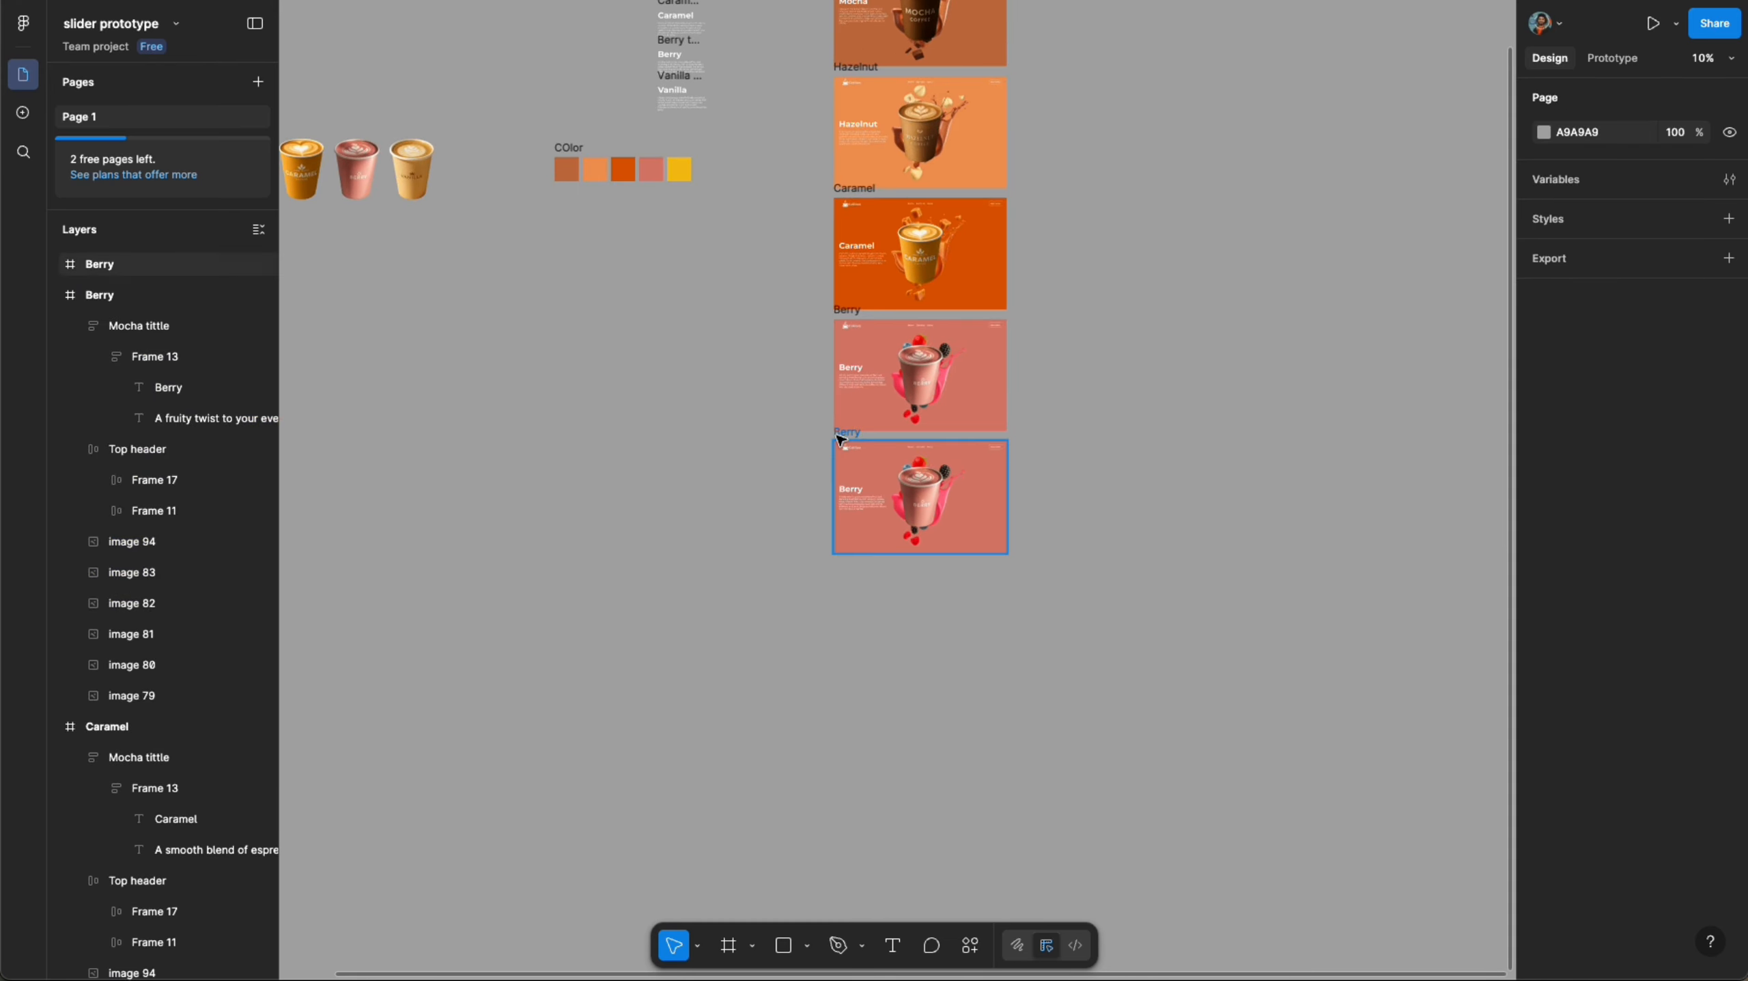
pyautogui.click(843, 445)
pyautogui.scroll(5, 844, 439)
pyautogui.press('i')
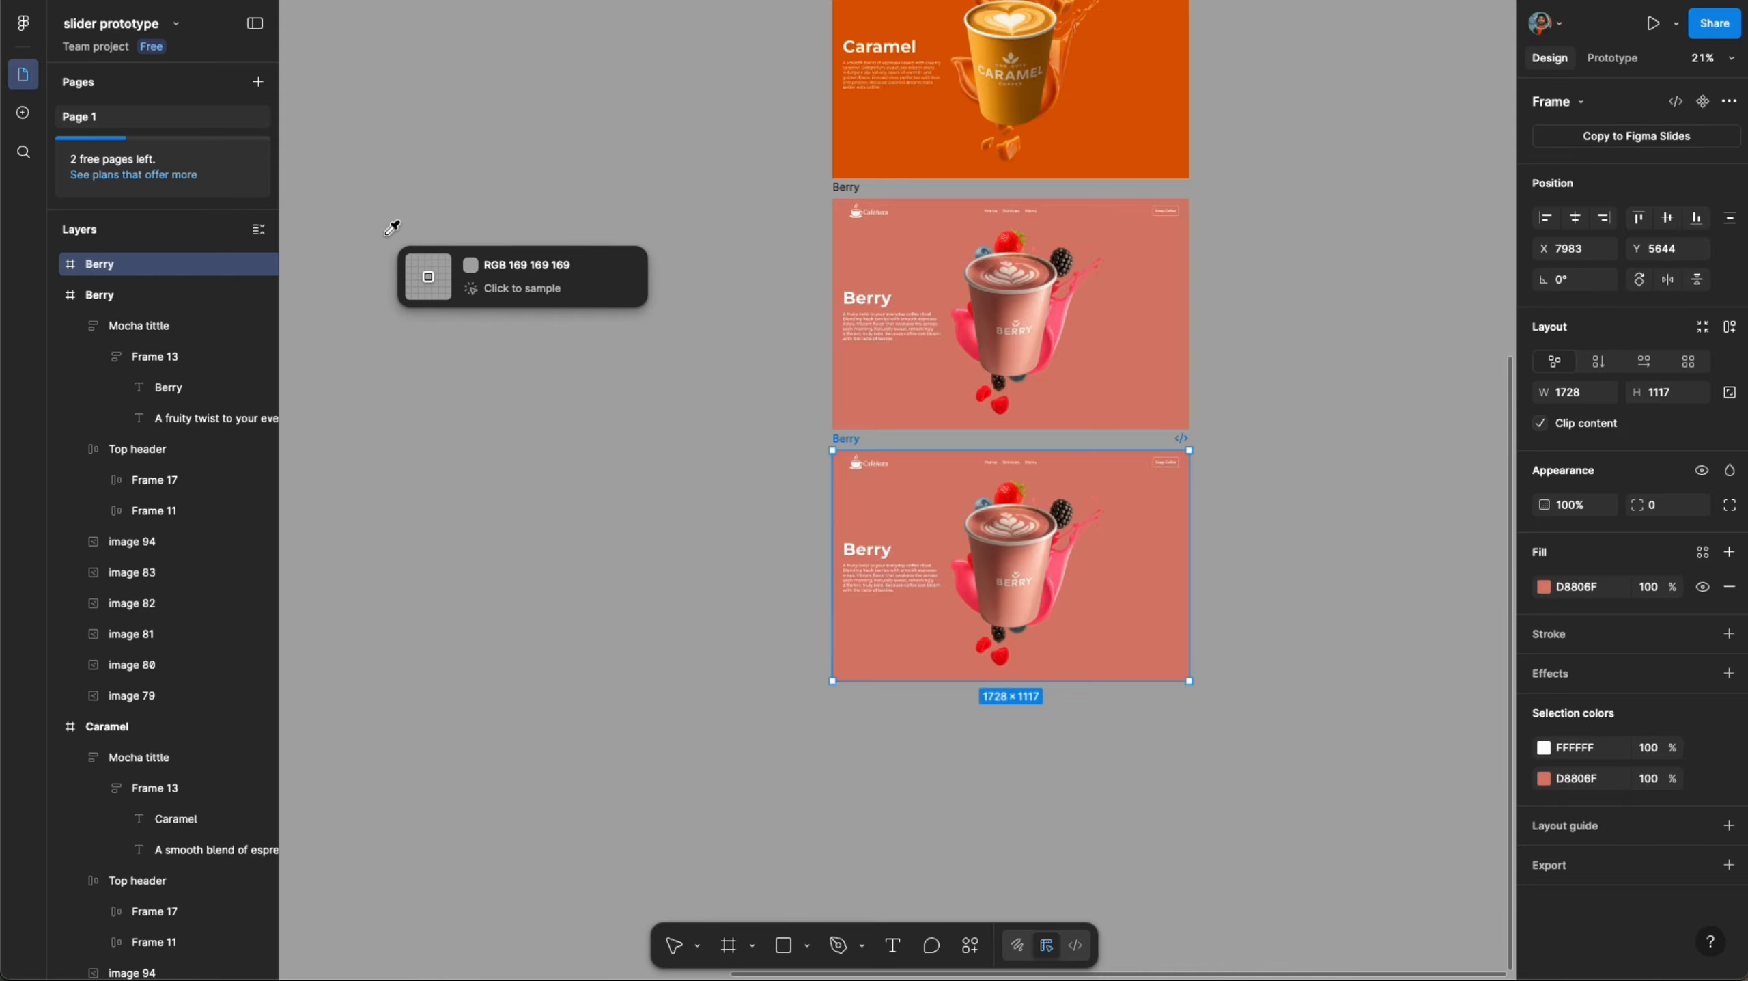
pyautogui.scroll(5, 460, 292)
pyautogui.click(511, 337)
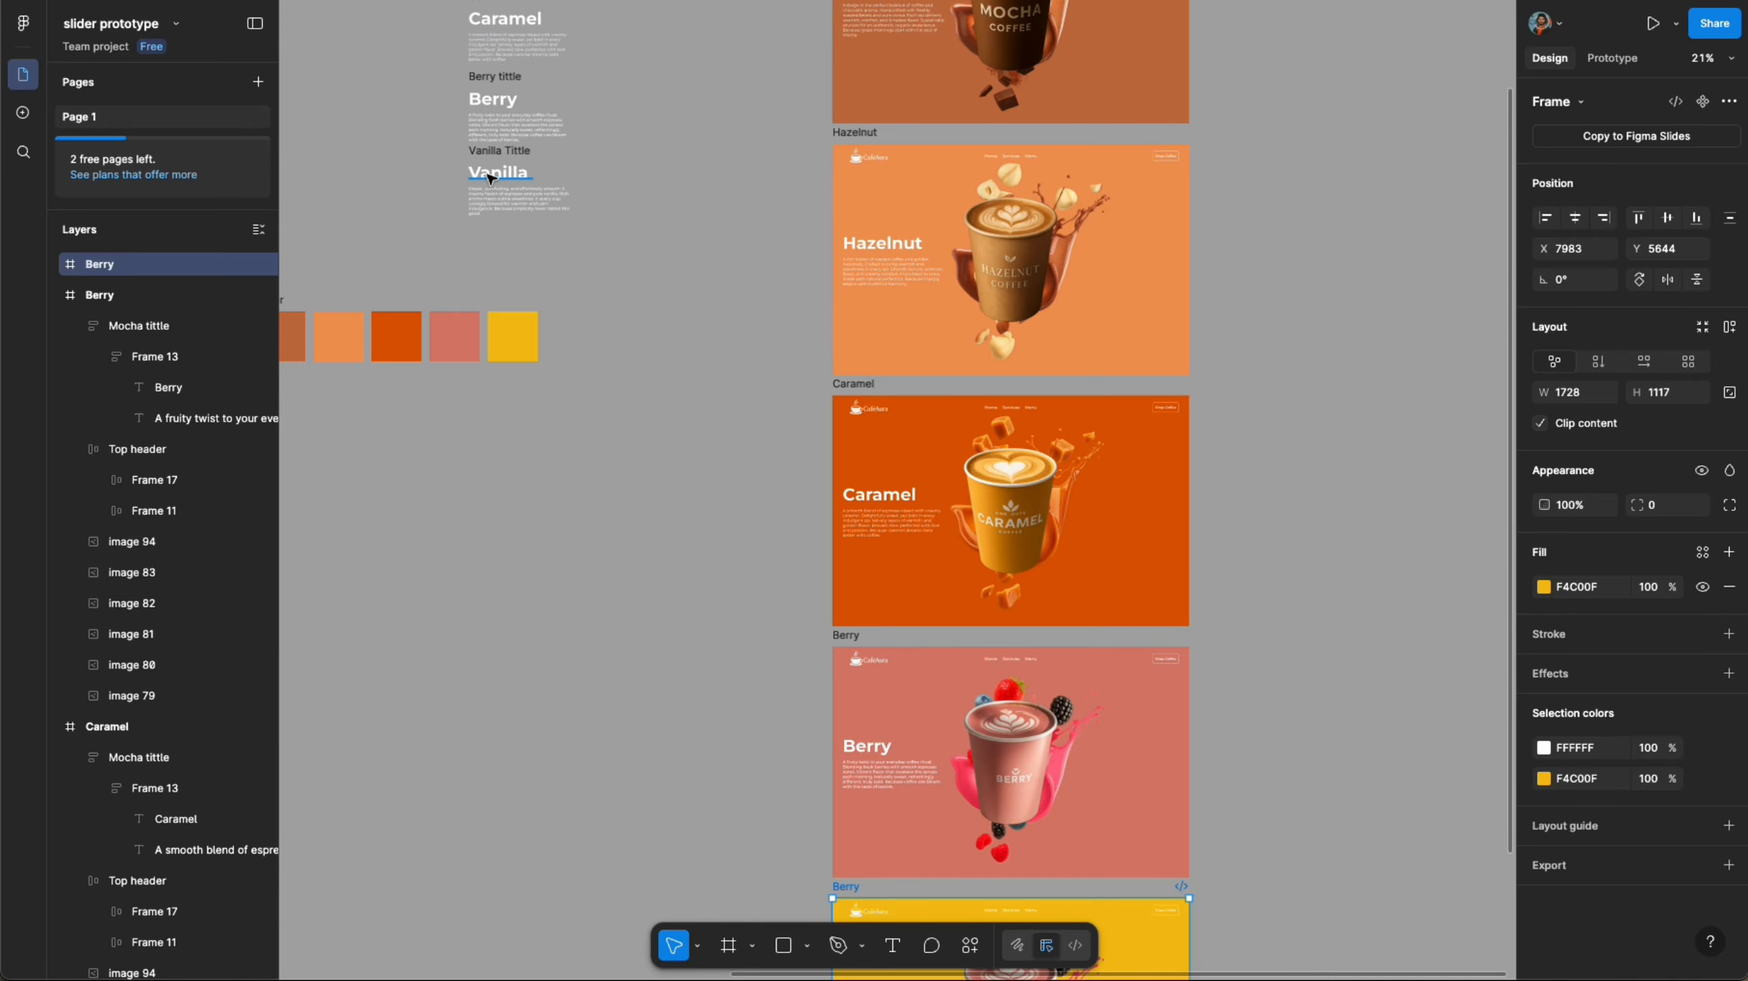
# - Rename the fifth frame to Vanilla
pyautogui.click(493, 181)
pyautogui.click(849, 637)
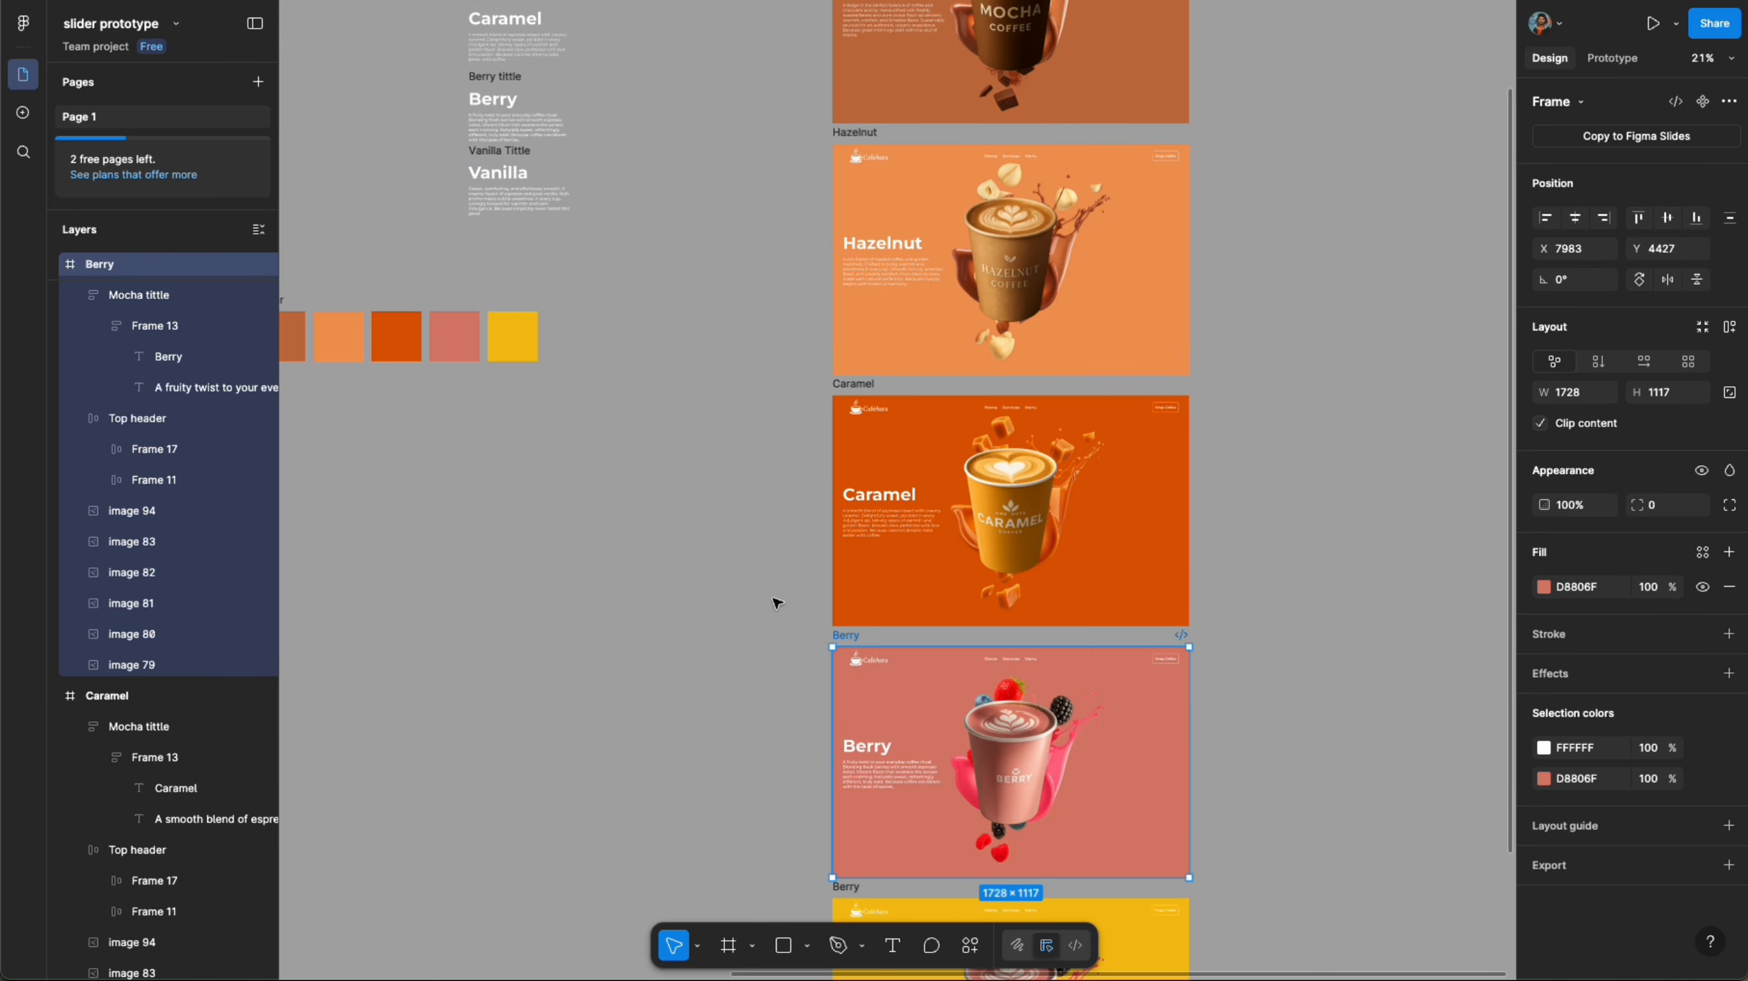
pyautogui.scroll(-4, 777, 601)
pyautogui.click(839, 578)
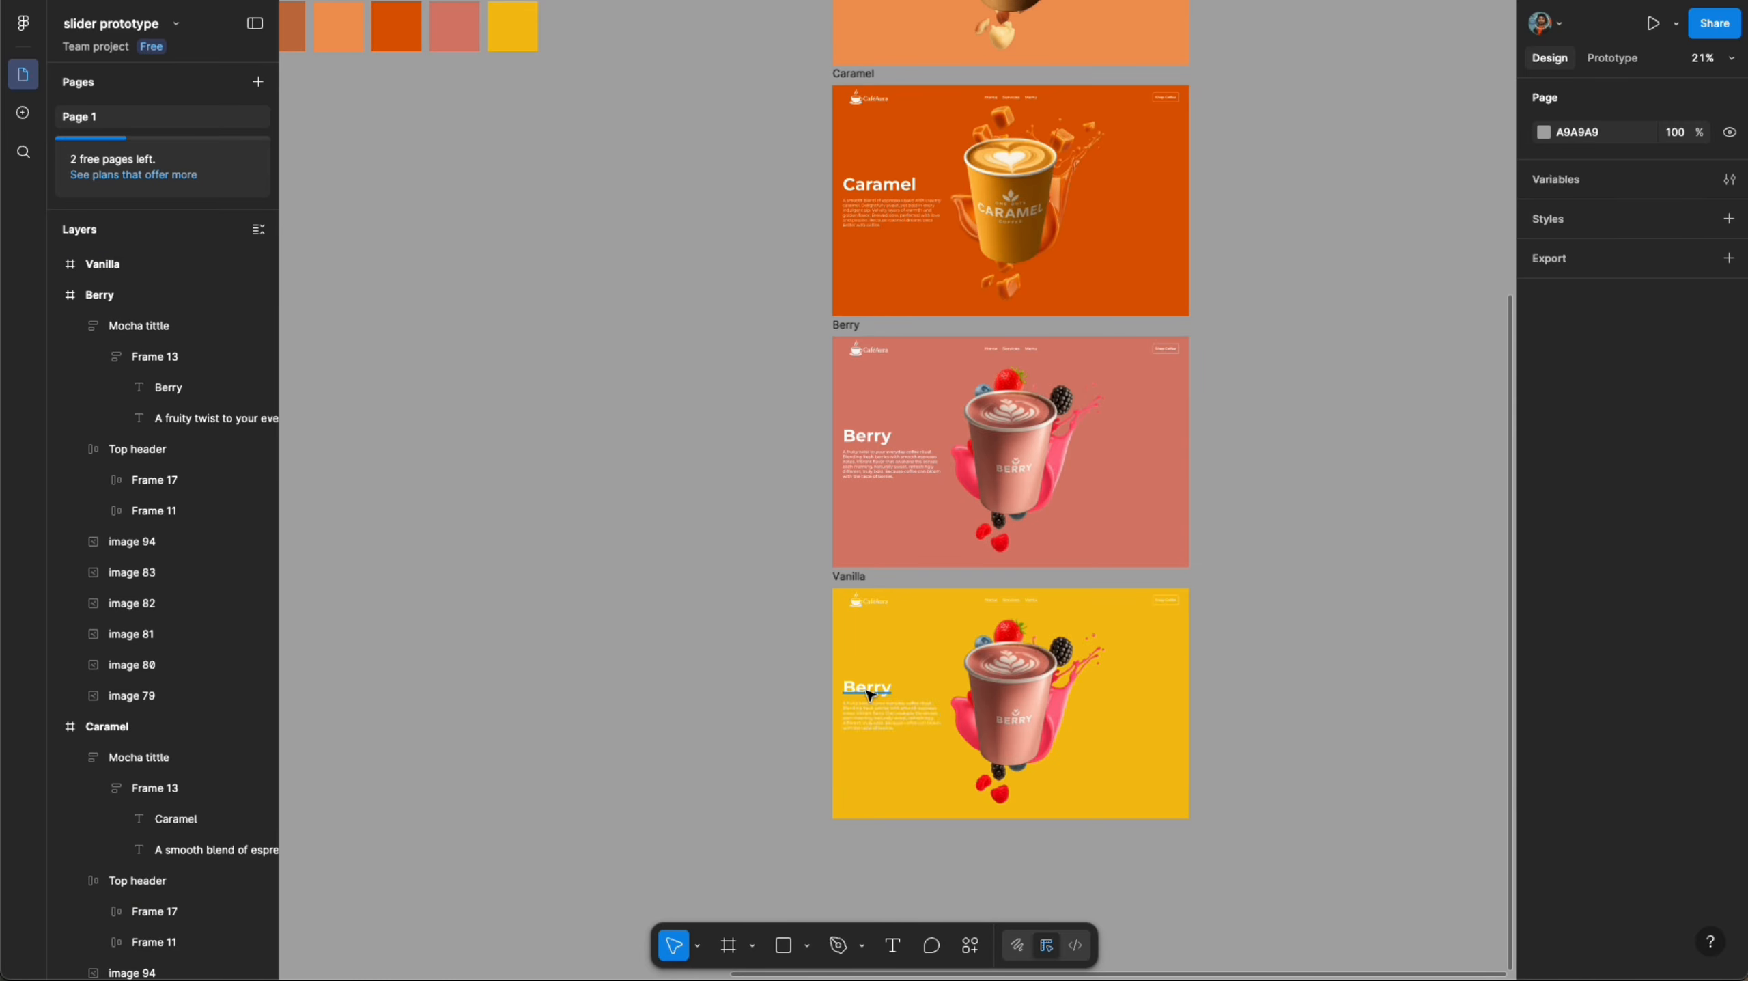
# - Replace the Vanilla frame's title and description text with the Vanilla title block's heading and paragraph
pyautogui.keyDown('ctrl'); pyautogui.click(872, 686); pyautogui.keyUp('ctrl')
pyautogui.scroll(6, 591, 412)
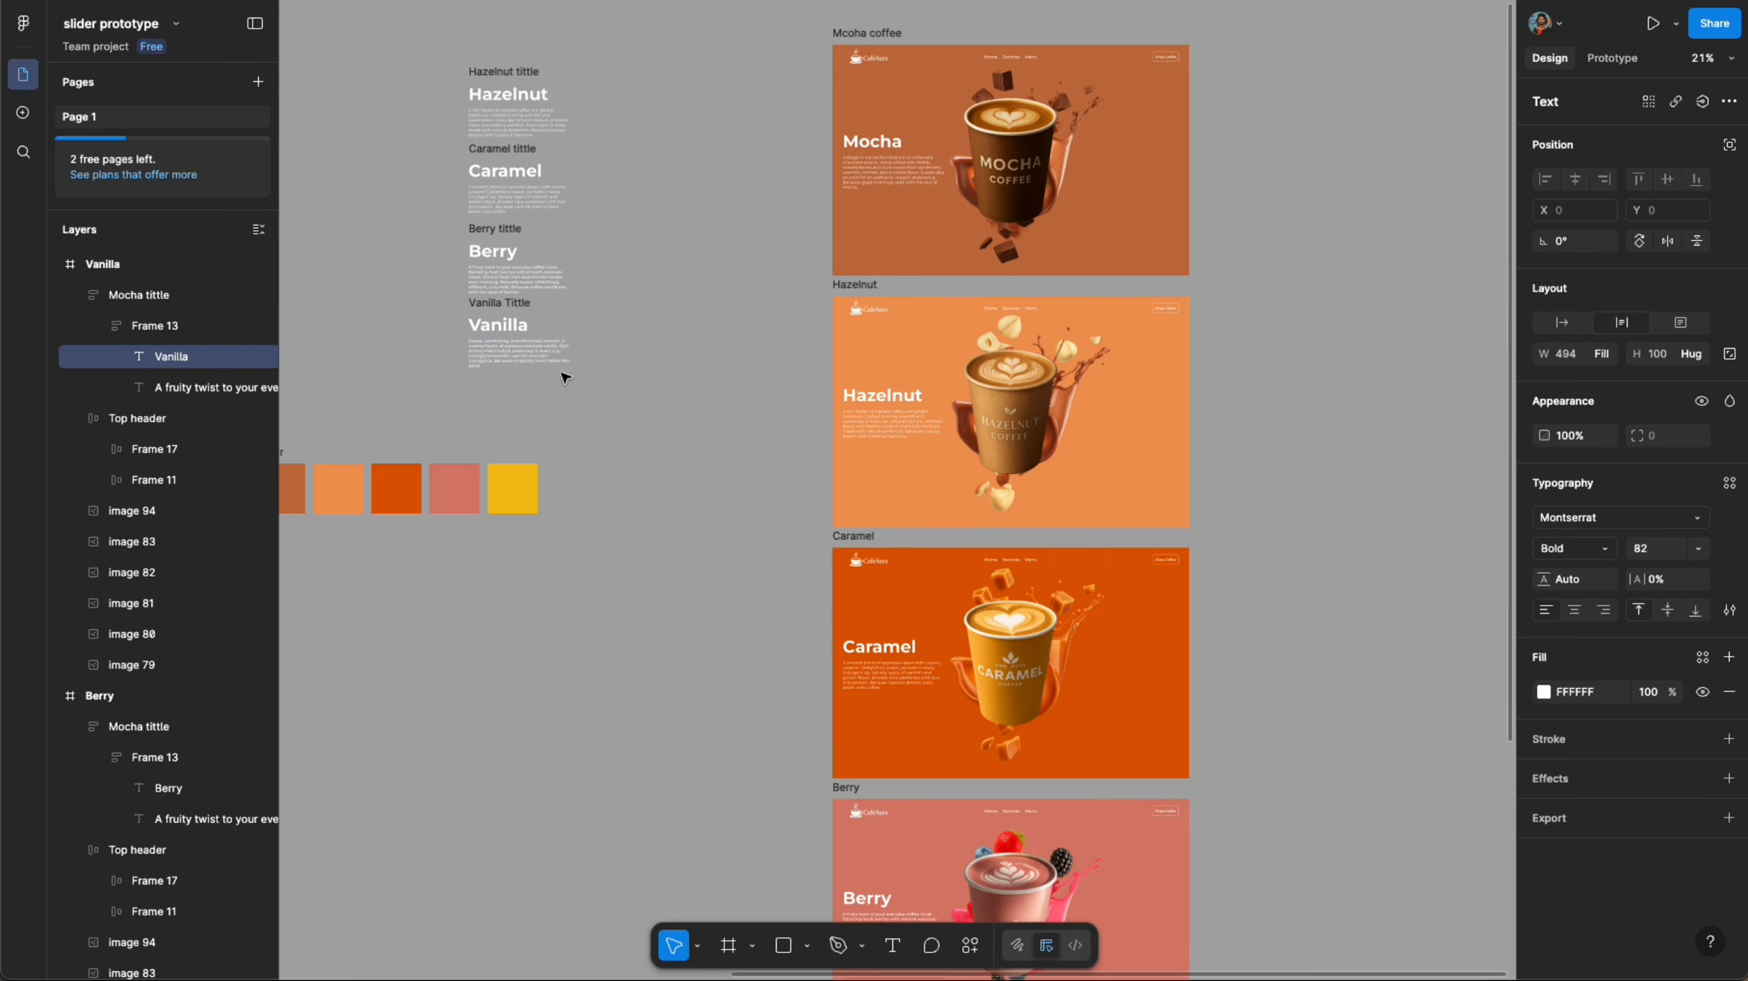
pyautogui.keyDown('ctrl'); pyautogui.click(546, 359); pyautogui.keyUp('ctrl')
pyautogui.scroll(-7, 663, 564)
pyautogui.keyDown('ctrl'); pyautogui.click(859, 681); pyautogui.keyUp('ctrl')
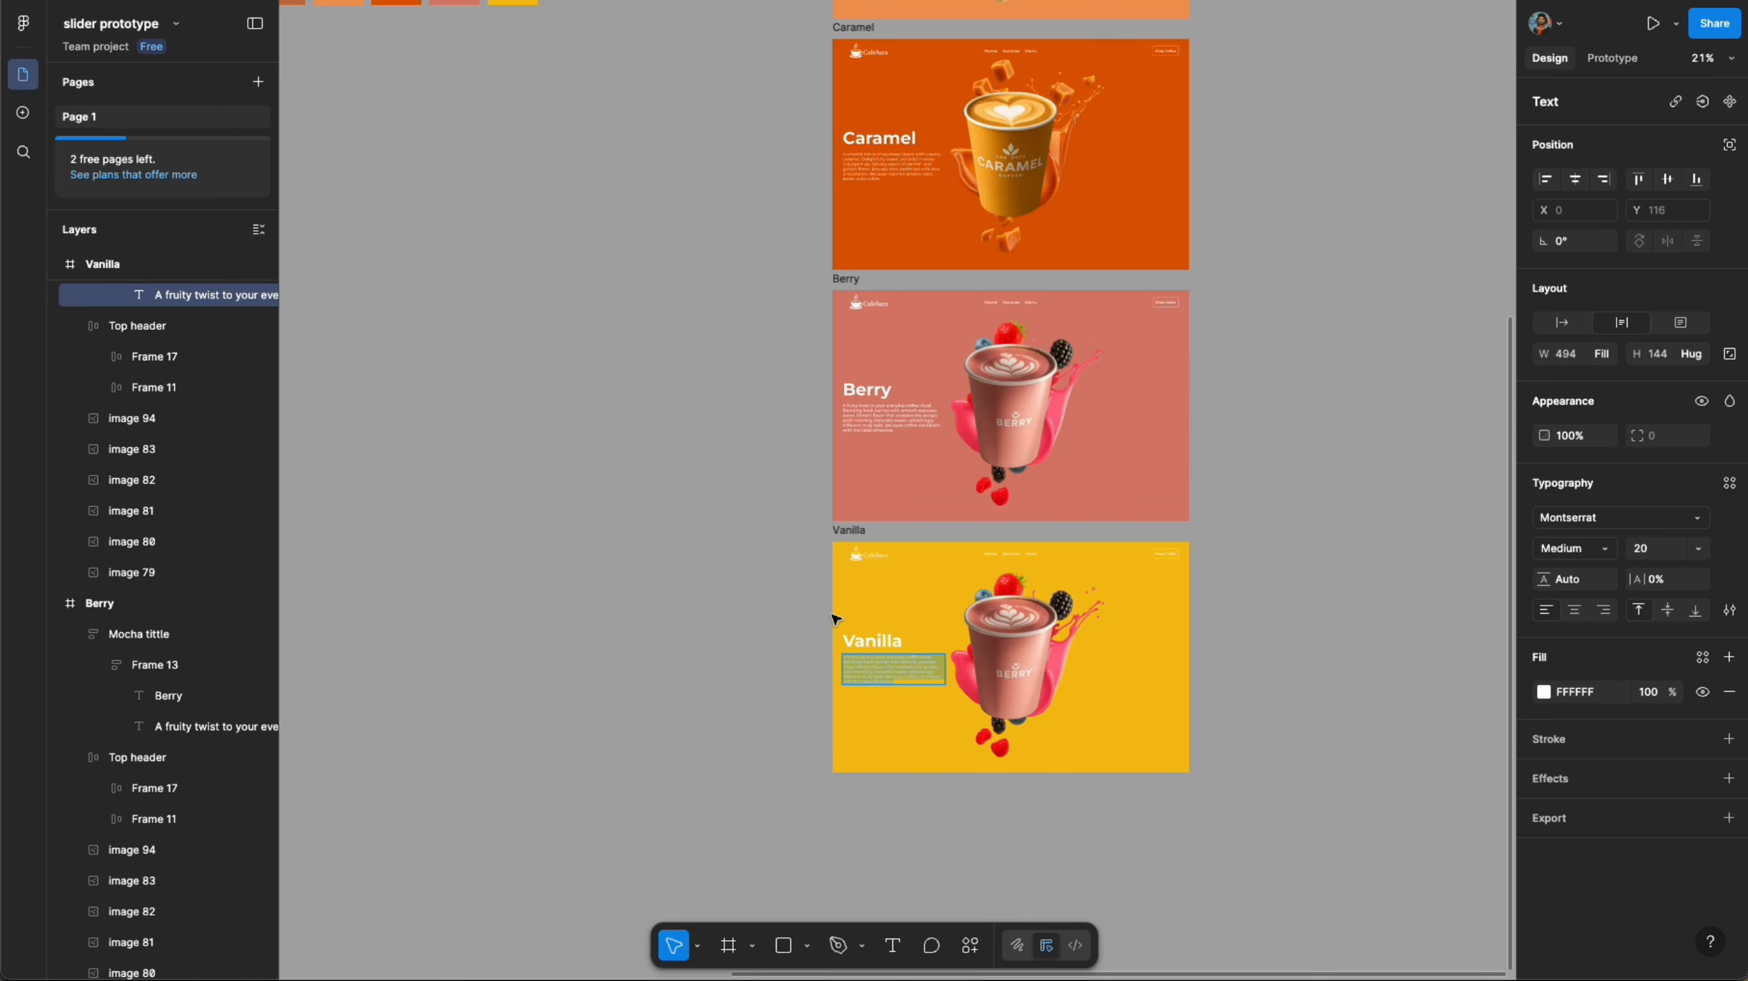
pyautogui.hotkey('ctrl', 'shift', 'r')
# - Copy the vanilla cup image from the cup assets as PNG
pyautogui.scroll(-3, 793, 536)
pyautogui.scroll(5, 793, 537)
pyautogui.moveTo(897, 595); pyautogui.dragTo(803, 377)
pyautogui.click(805, 379)
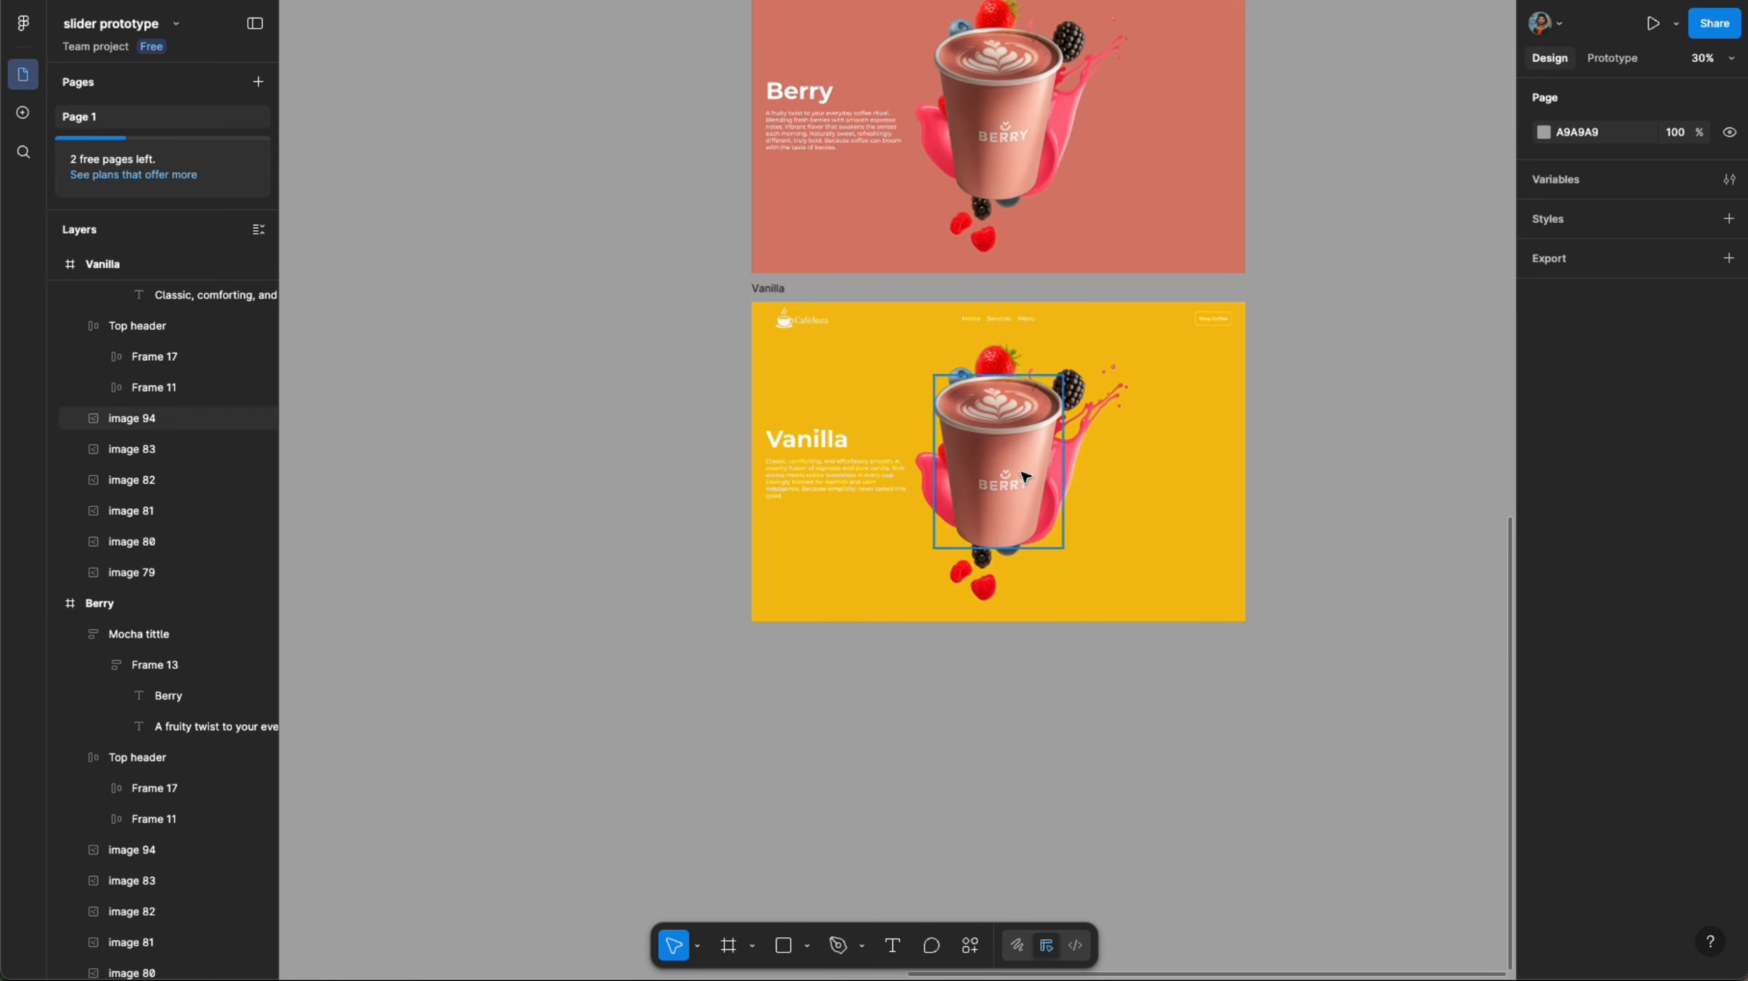
pyautogui.scroll(3, 1020, 474)
pyautogui.scroll(-10, 1065, 447)
pyautogui.scroll(6, 870, 316)
pyautogui.click(708, 289)
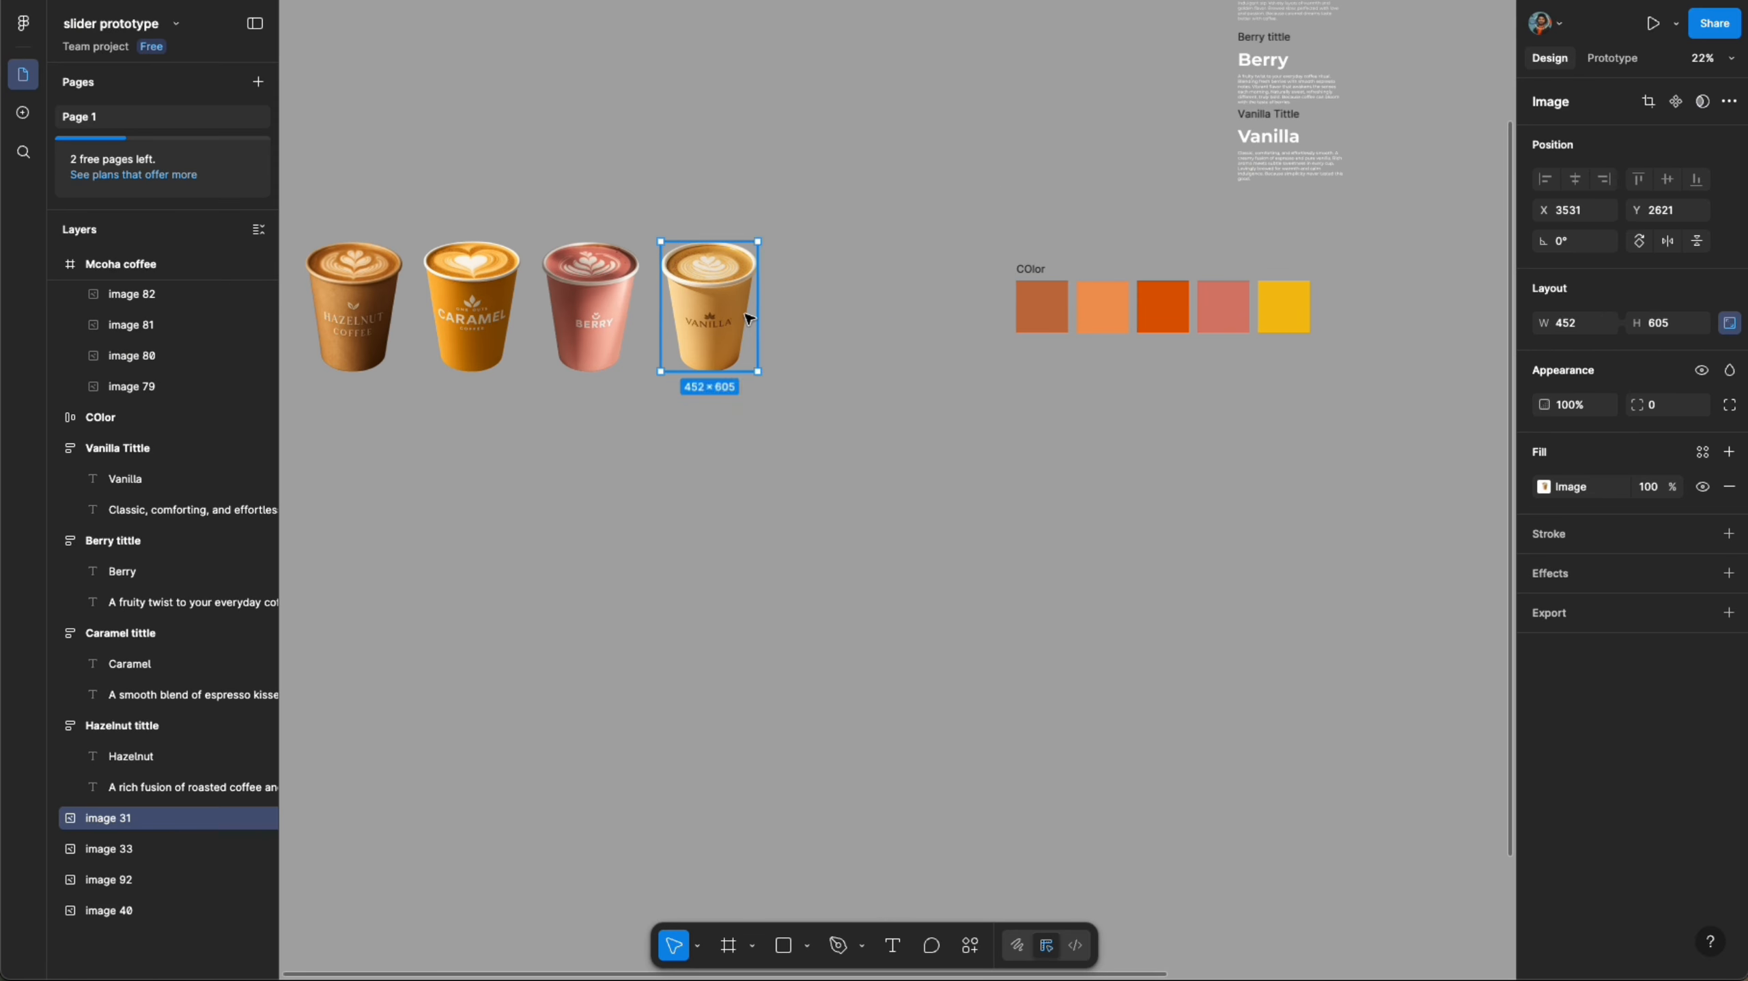
pyautogui.rightClick(703, 242)
pyautogui.moveTo(796, 328)
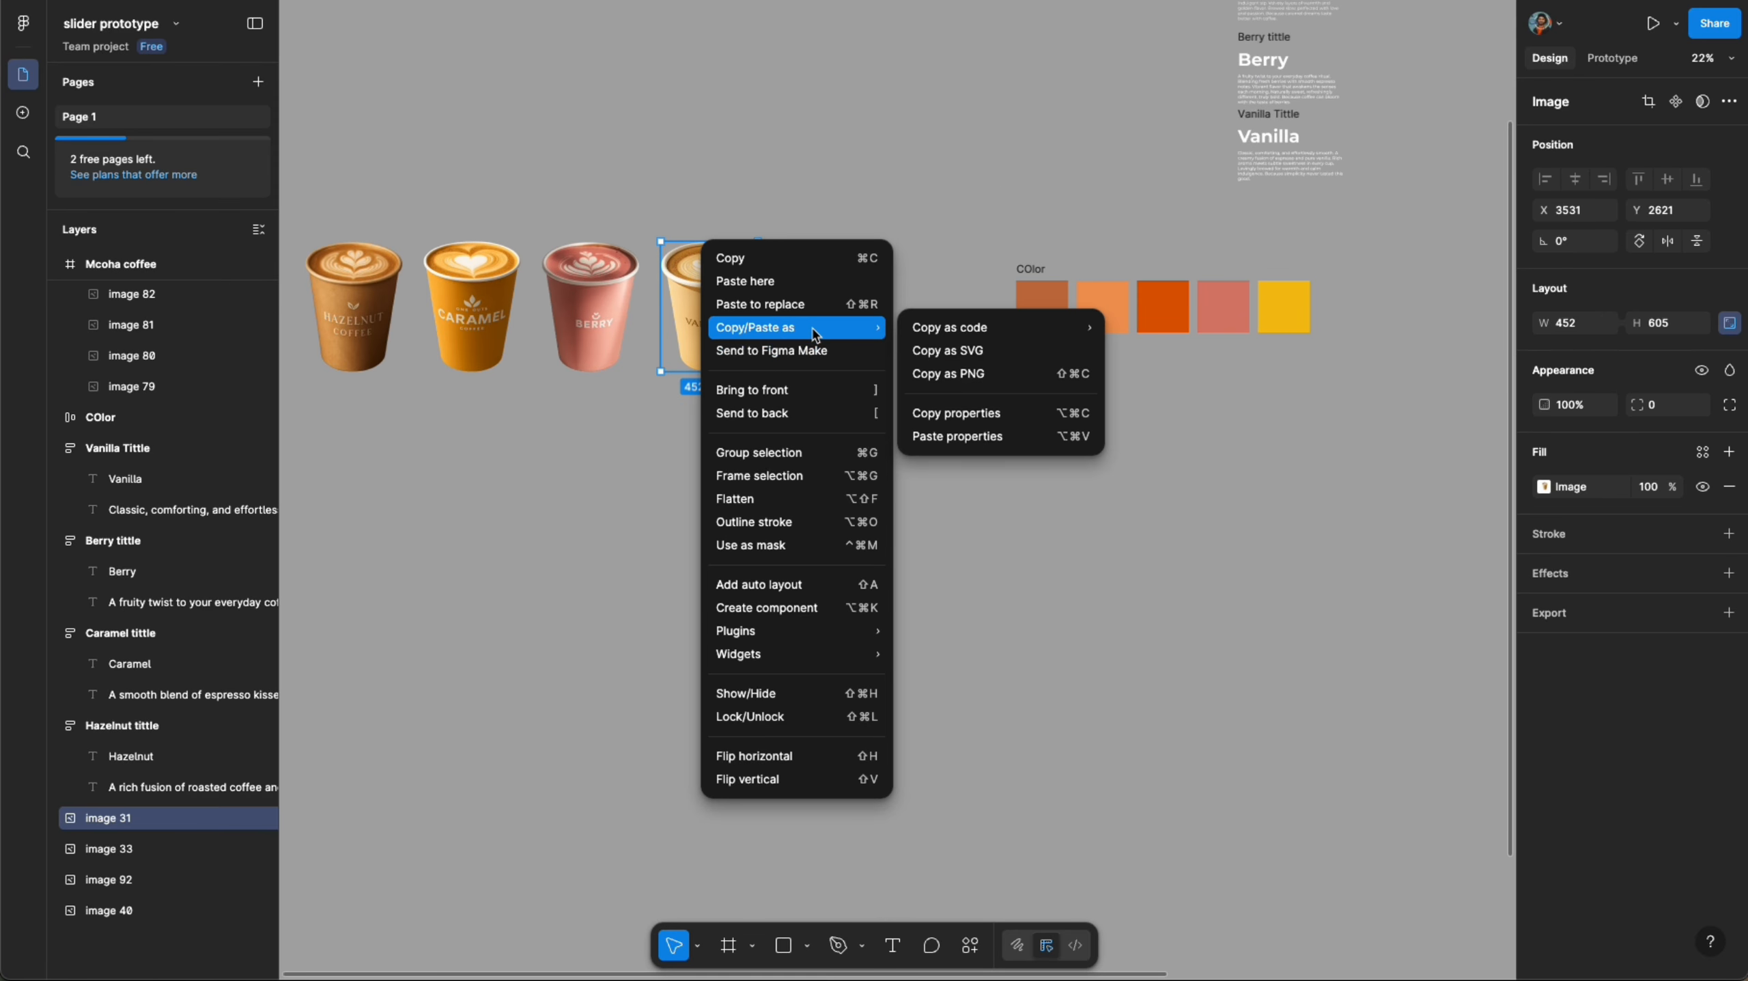
pyautogui.click(949, 374)
# - Copy the vanilla cup as PNG again and paste it into the Vanilla frame in place of the berry cup
pyautogui.click(1045, 578)
pyautogui.scroll(-6, 1046, 577)
pyautogui.scroll(2, 1121, 660)
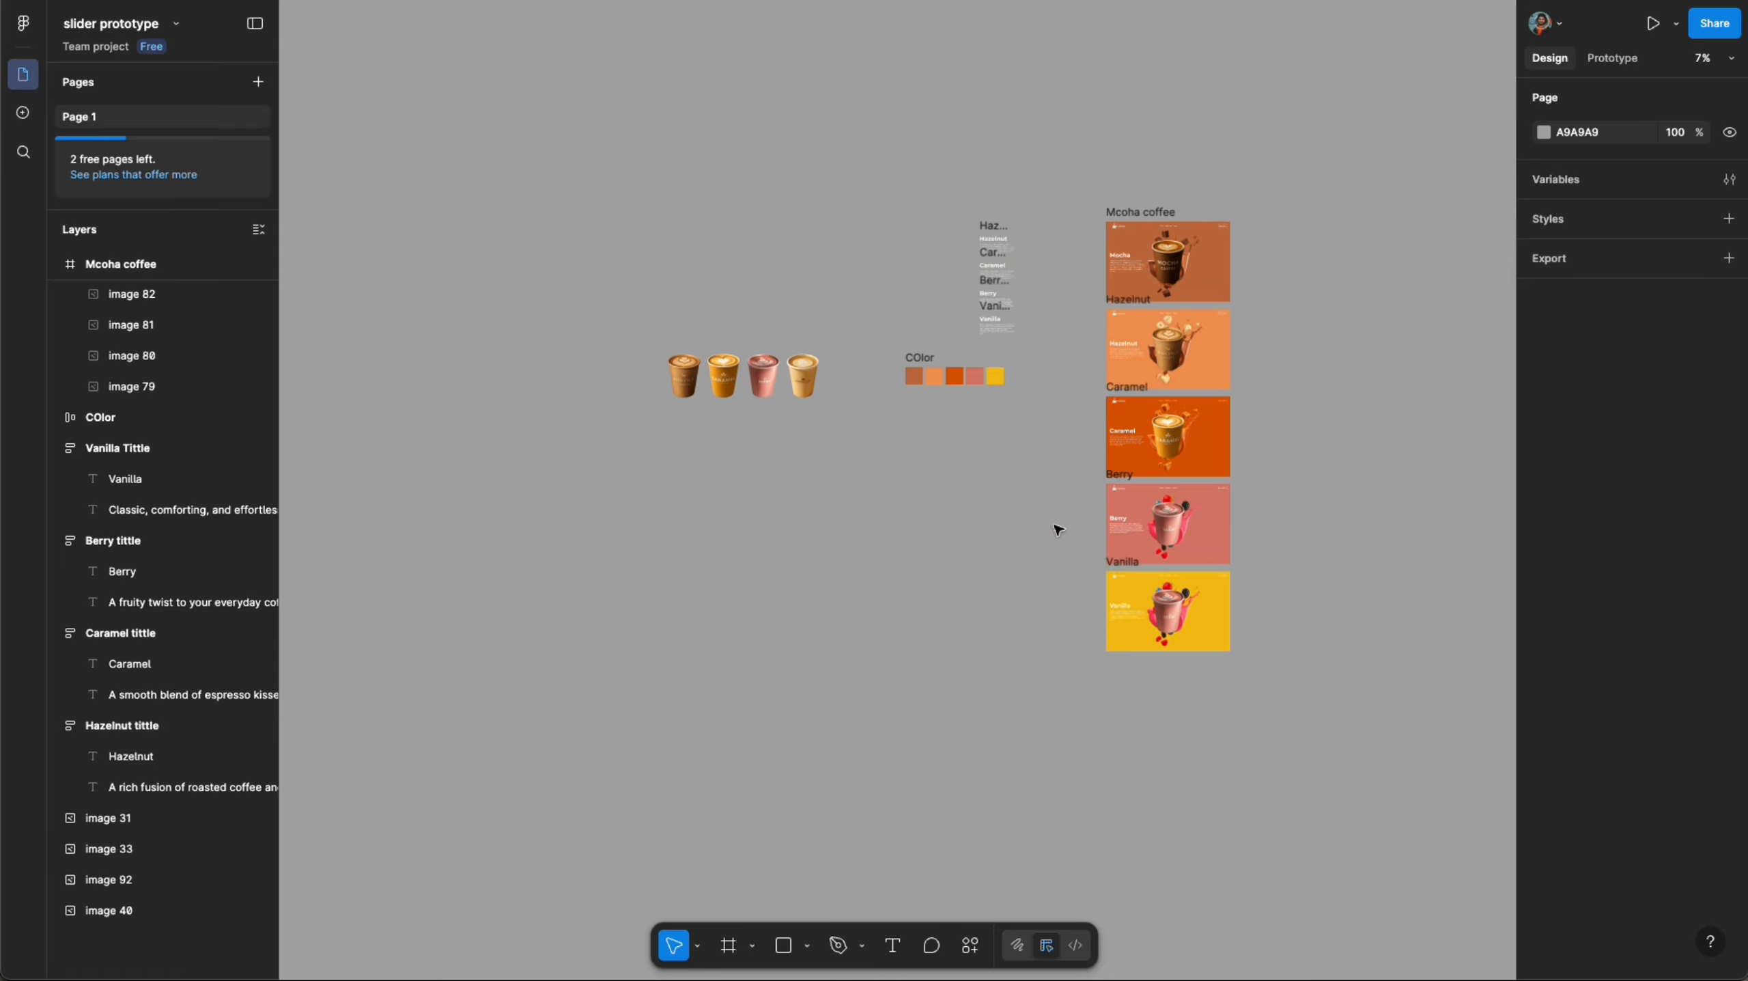
pyautogui.click(802, 374)
pyautogui.rightClick(808, 356)
pyautogui.moveTo(926, 457)
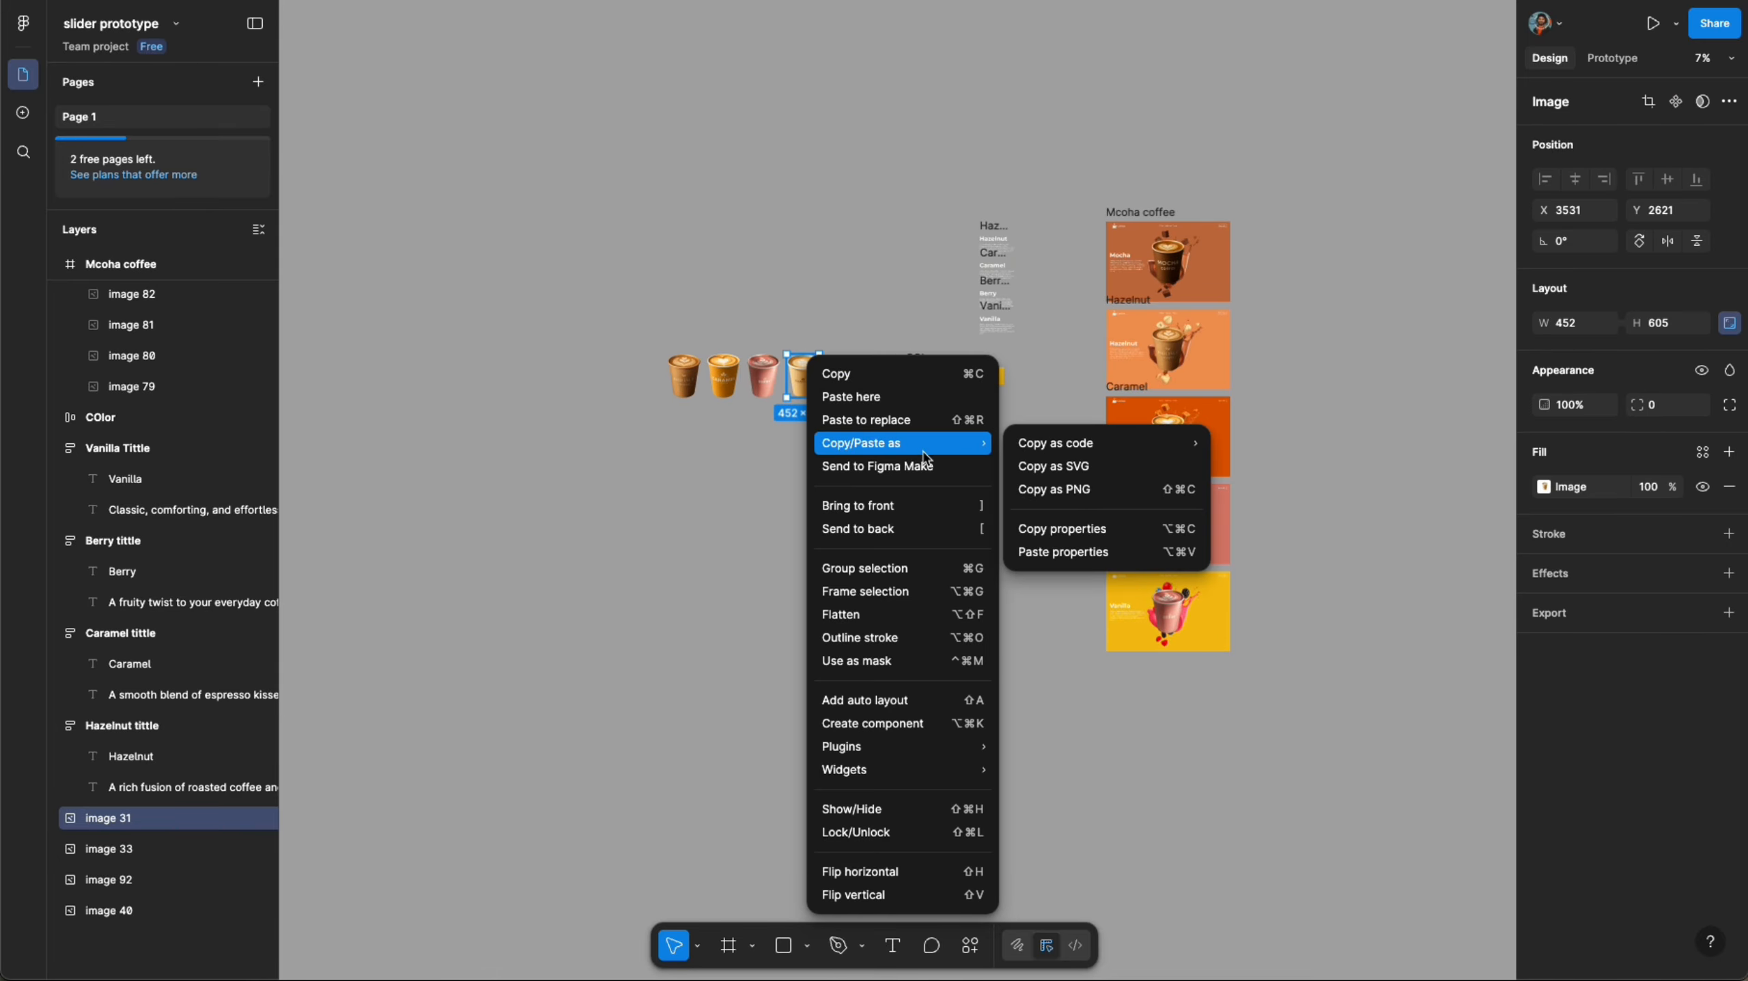
pyautogui.click(1090, 486)
pyautogui.click(1030, 530)
pyautogui.scroll(10, 1072, 531)
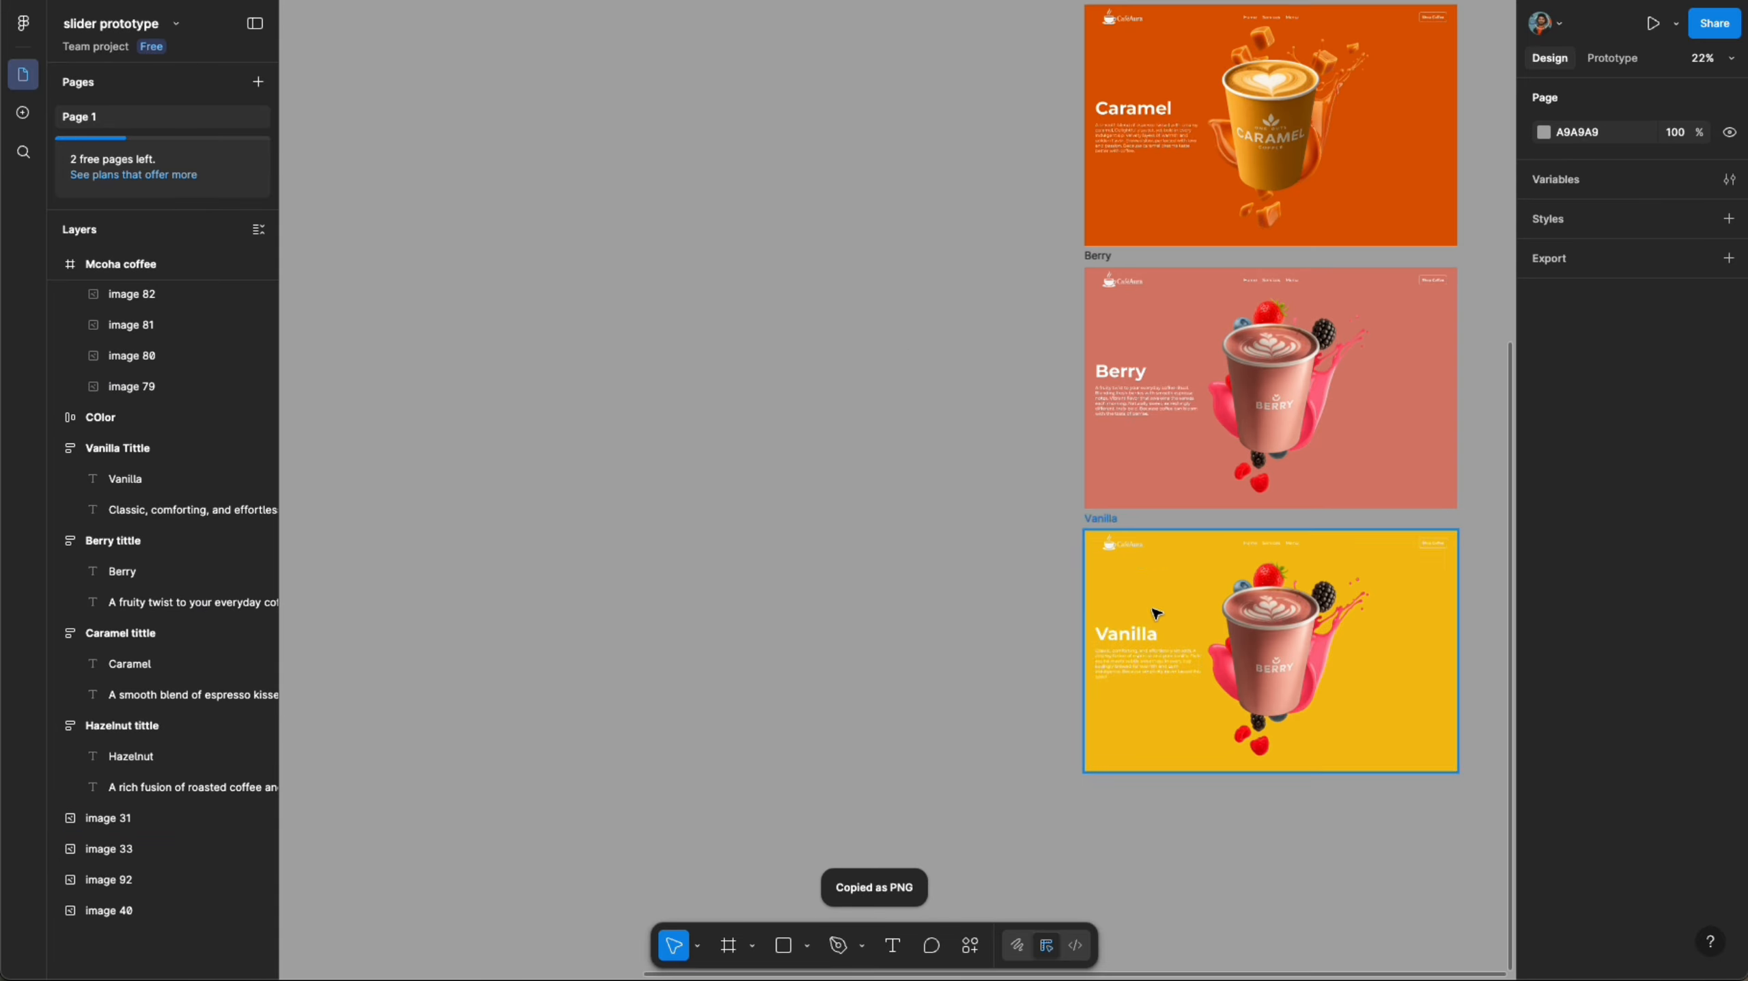
pyautogui.hotkey('ctrl', 'v')
pyautogui.scroll(-3, 359, 375)
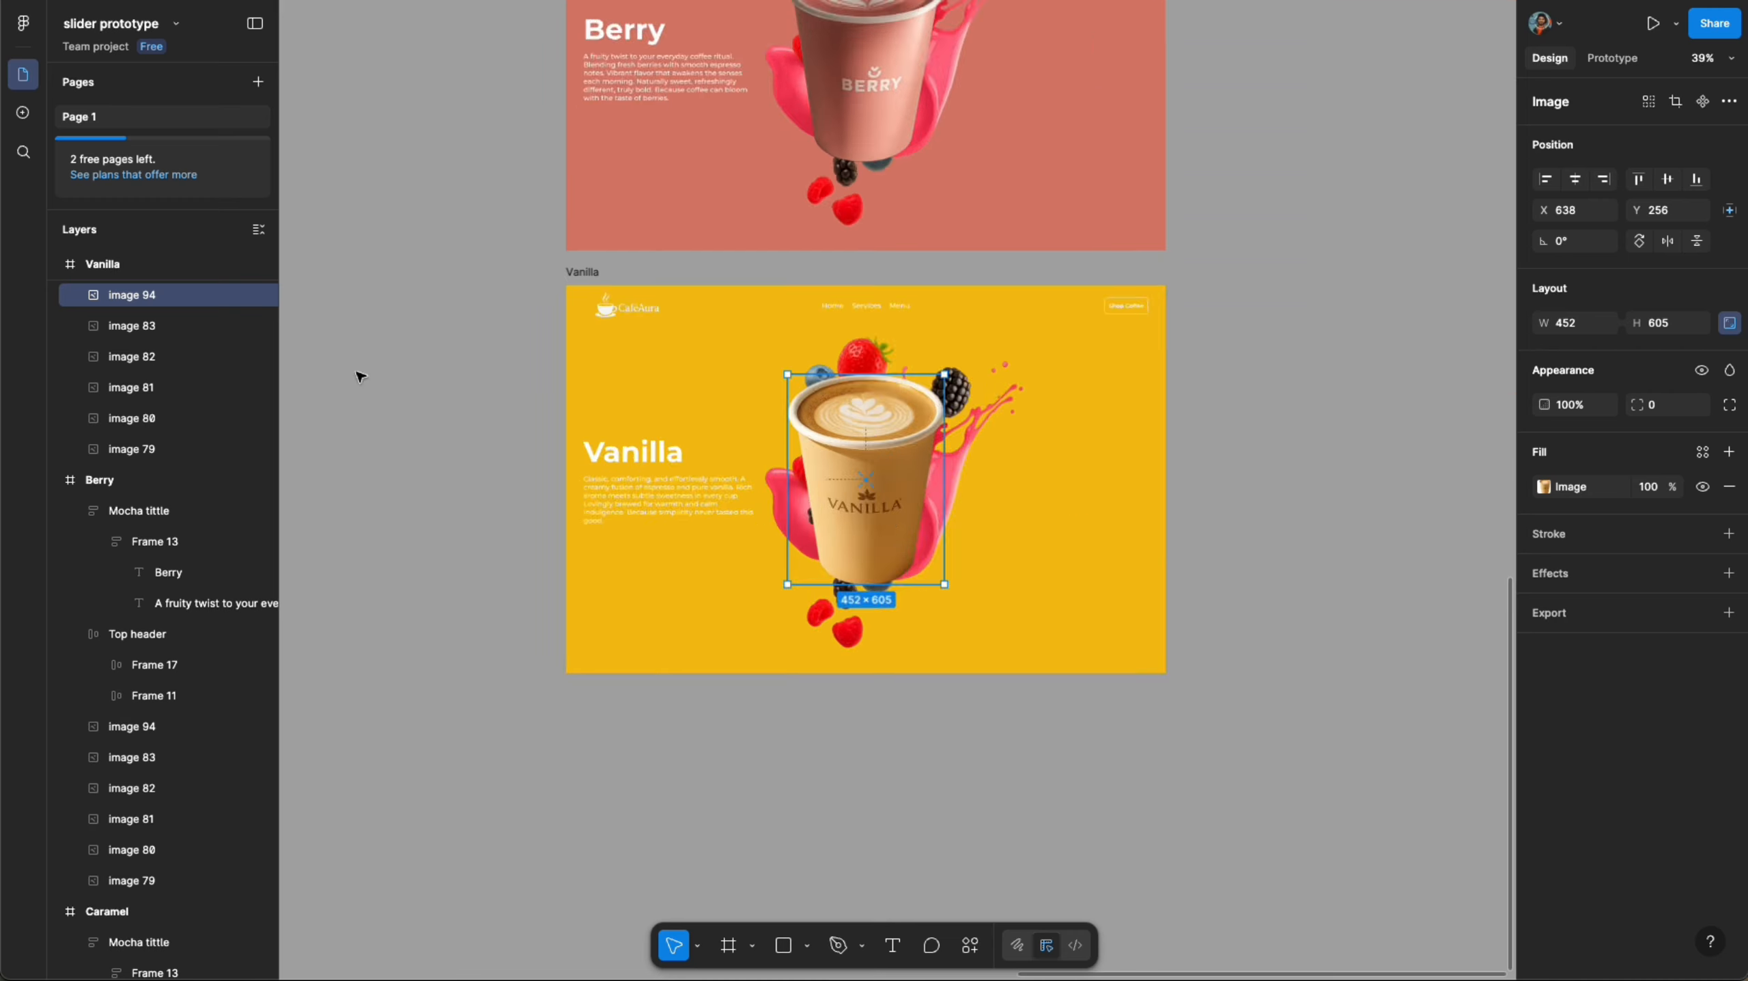
# - Shrink the berry splash image in the Vanilla frame down to about 57 × 85
pyautogui.scroll(3, 1023, 332)
pyautogui.scroll(-3, 1023, 333)
pyautogui.click(962, 302)
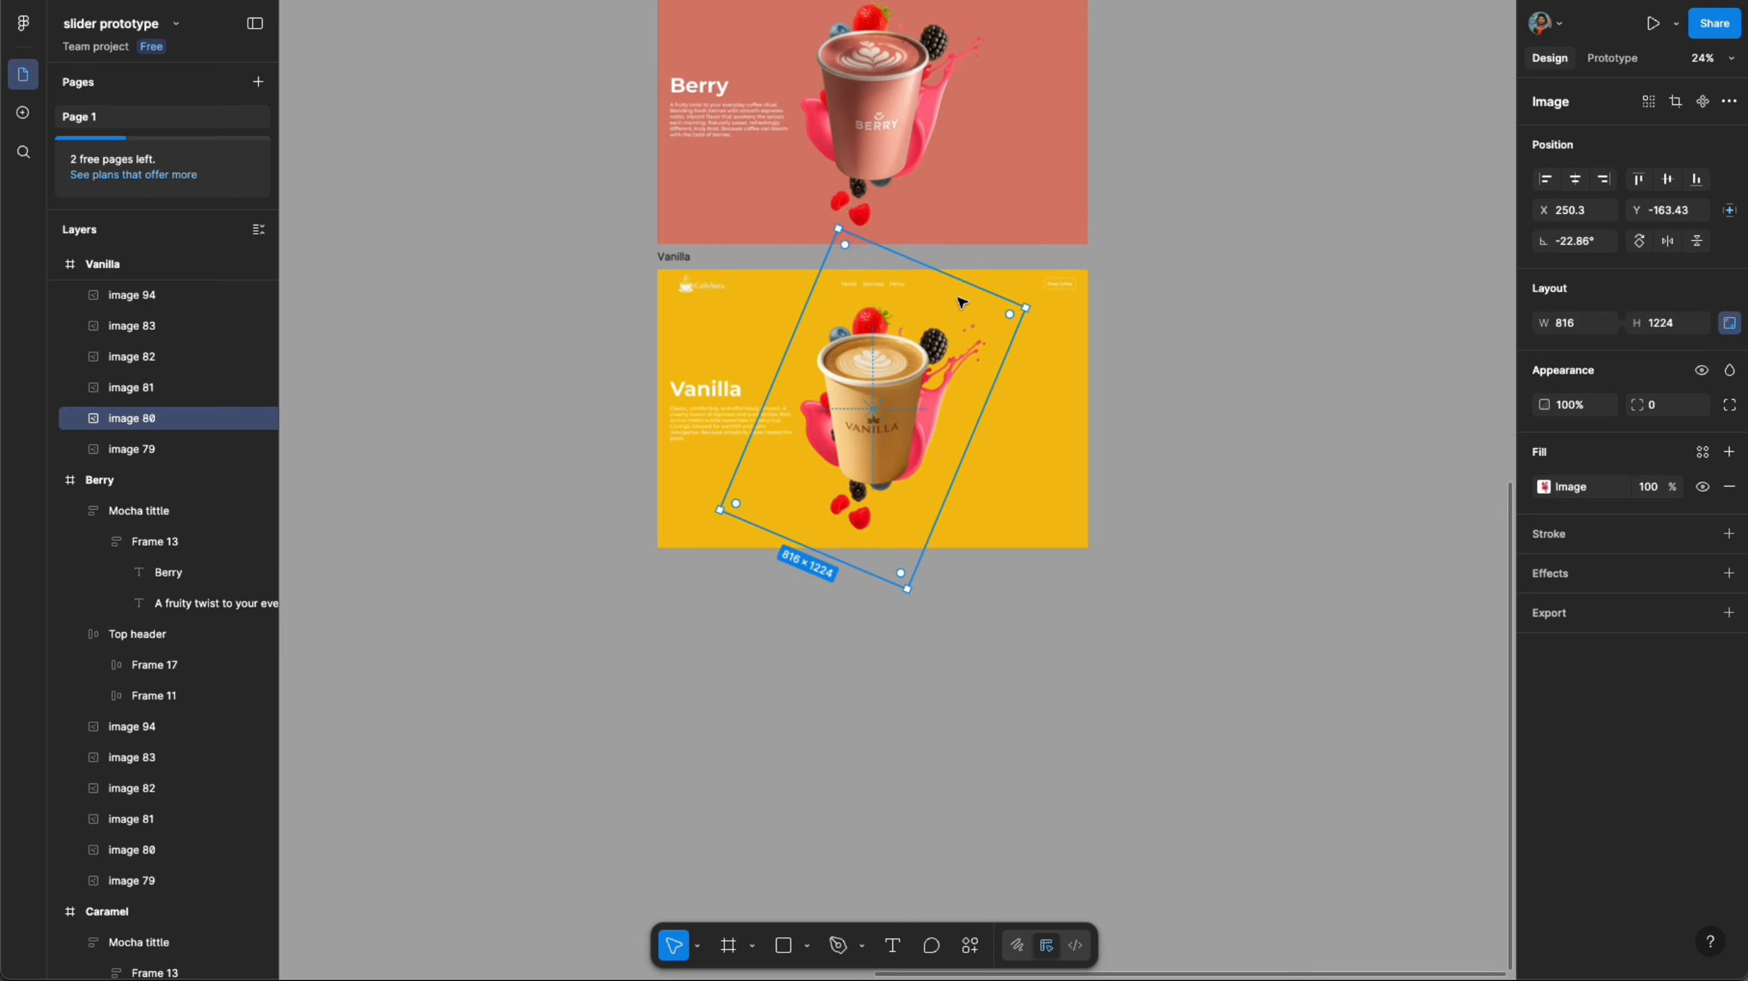
pyautogui.moveTo(960, 280); pyautogui.dragTo(846, 544)
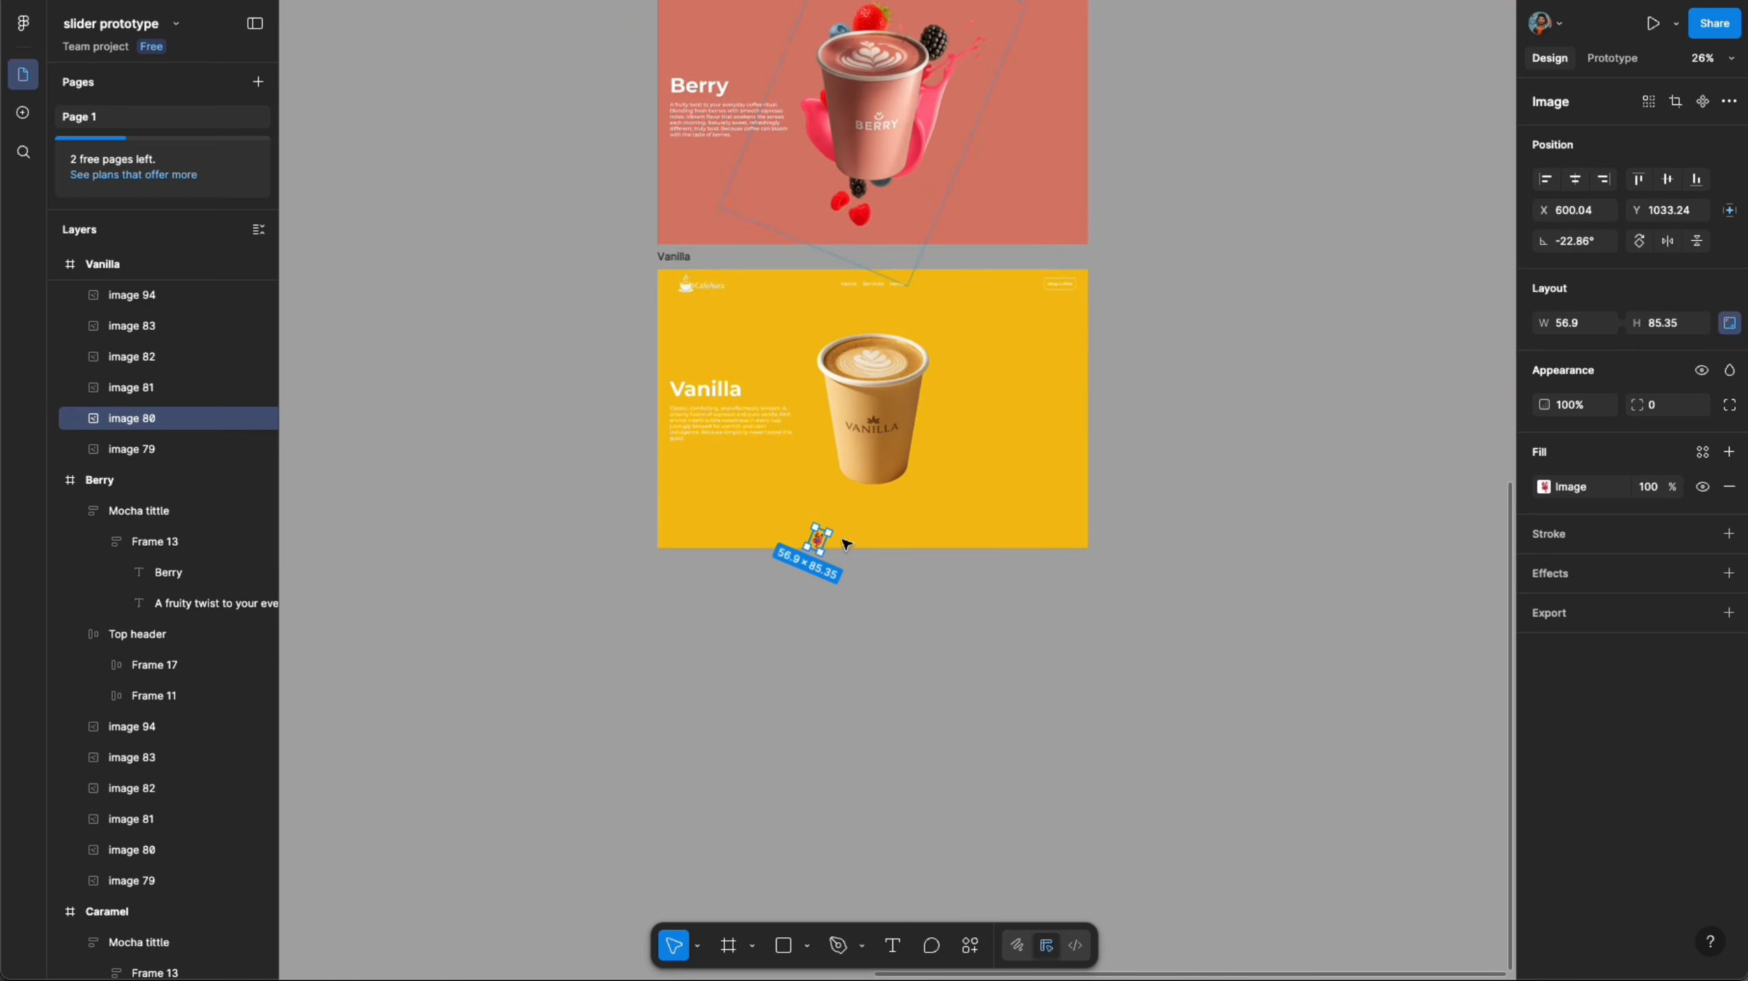
# - Move the vanilla splash image up in the Vanilla frame and set its width to 816
pyautogui.click(103, 449)
pyautogui.moveTo(866, 426); pyautogui.dragTo(867, 205)
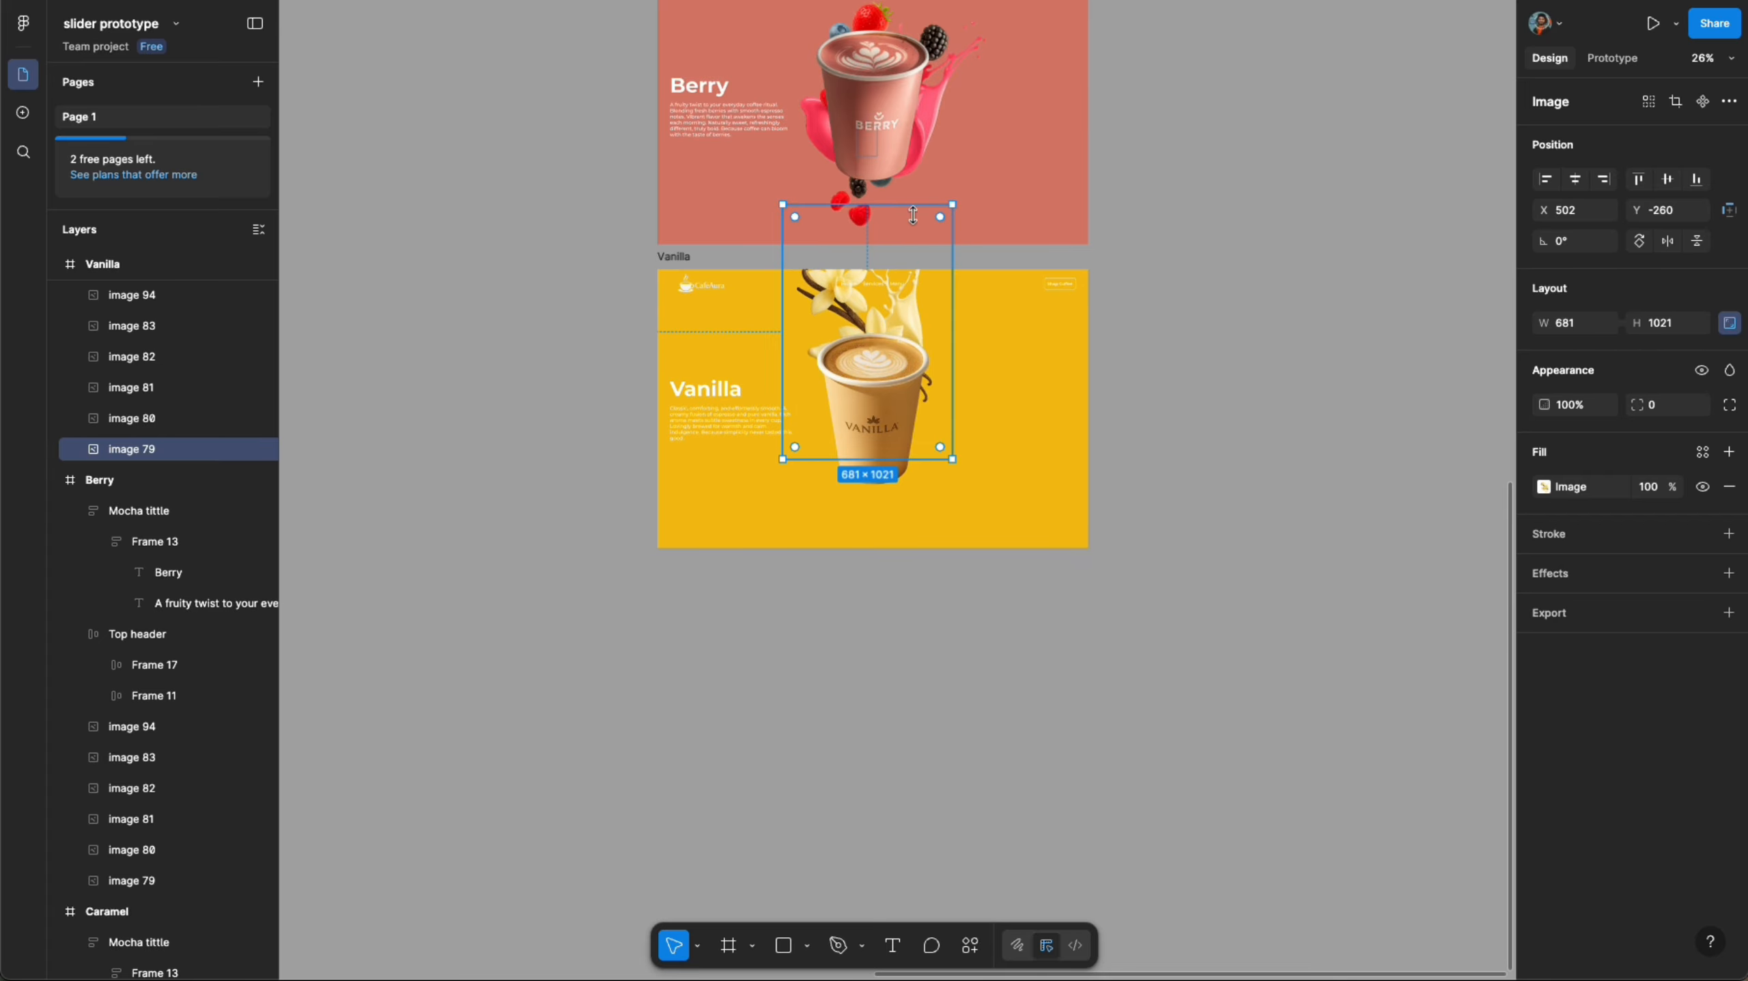
pyautogui.scroll(5, 902, 350)
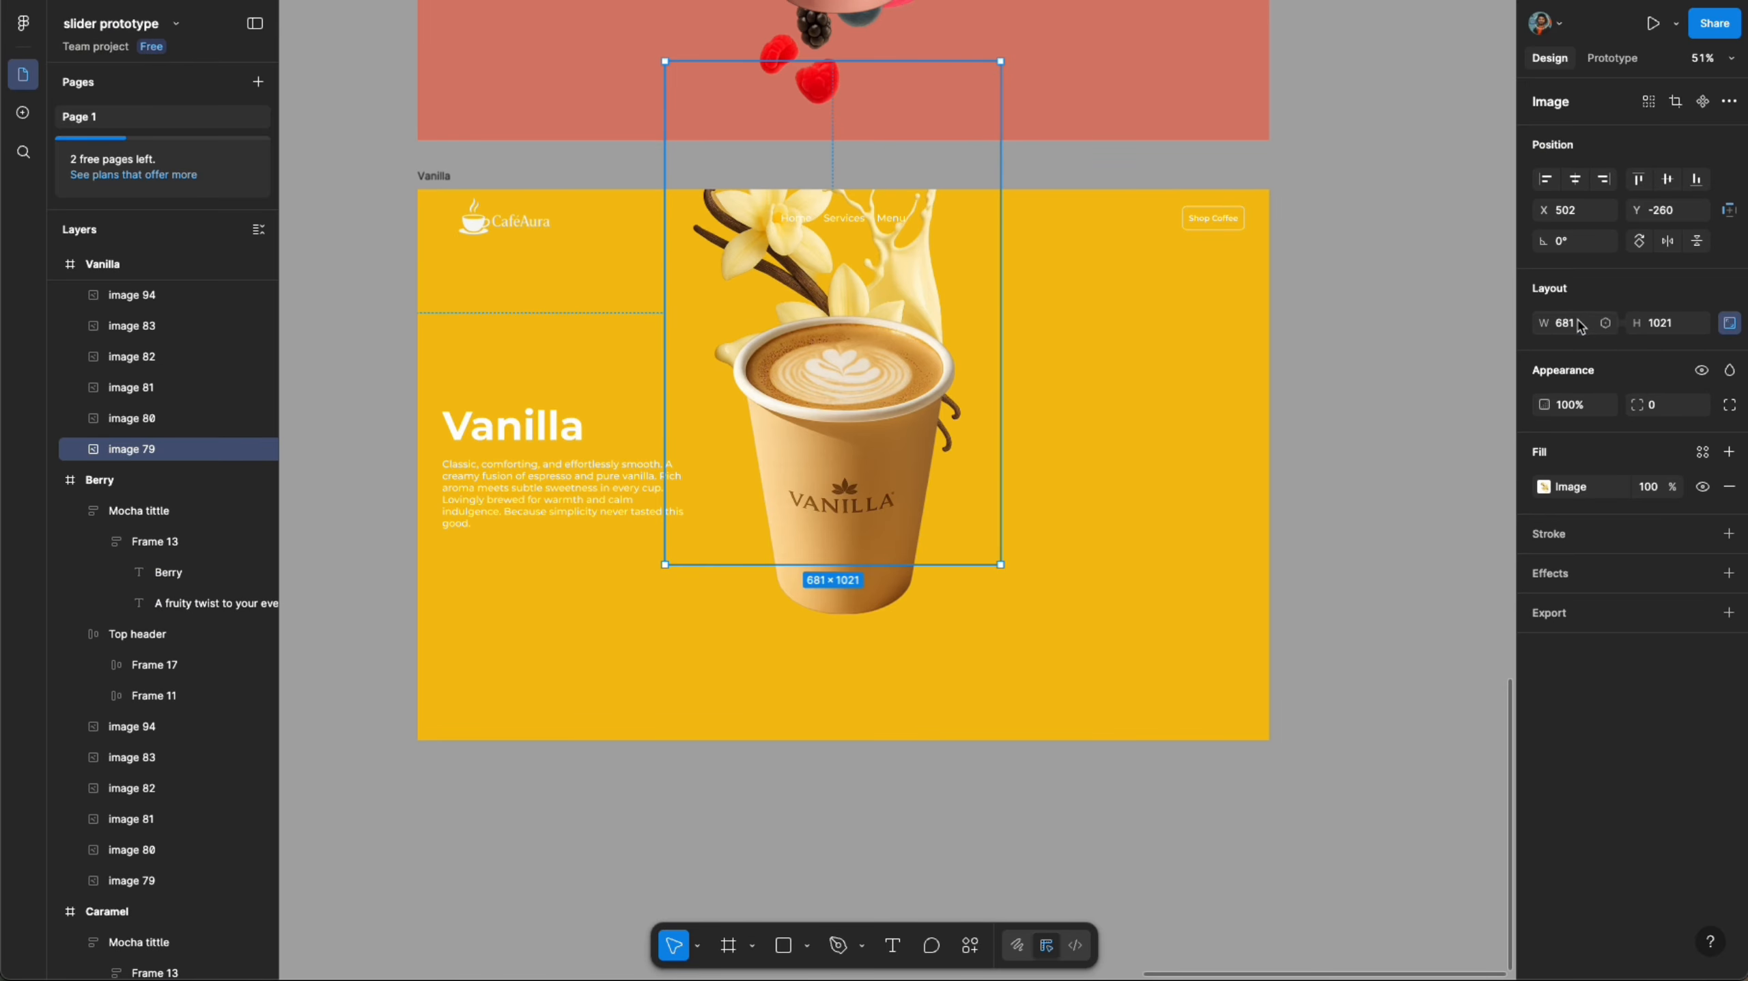
pyautogui.write('816')
pyautogui.press('Return')
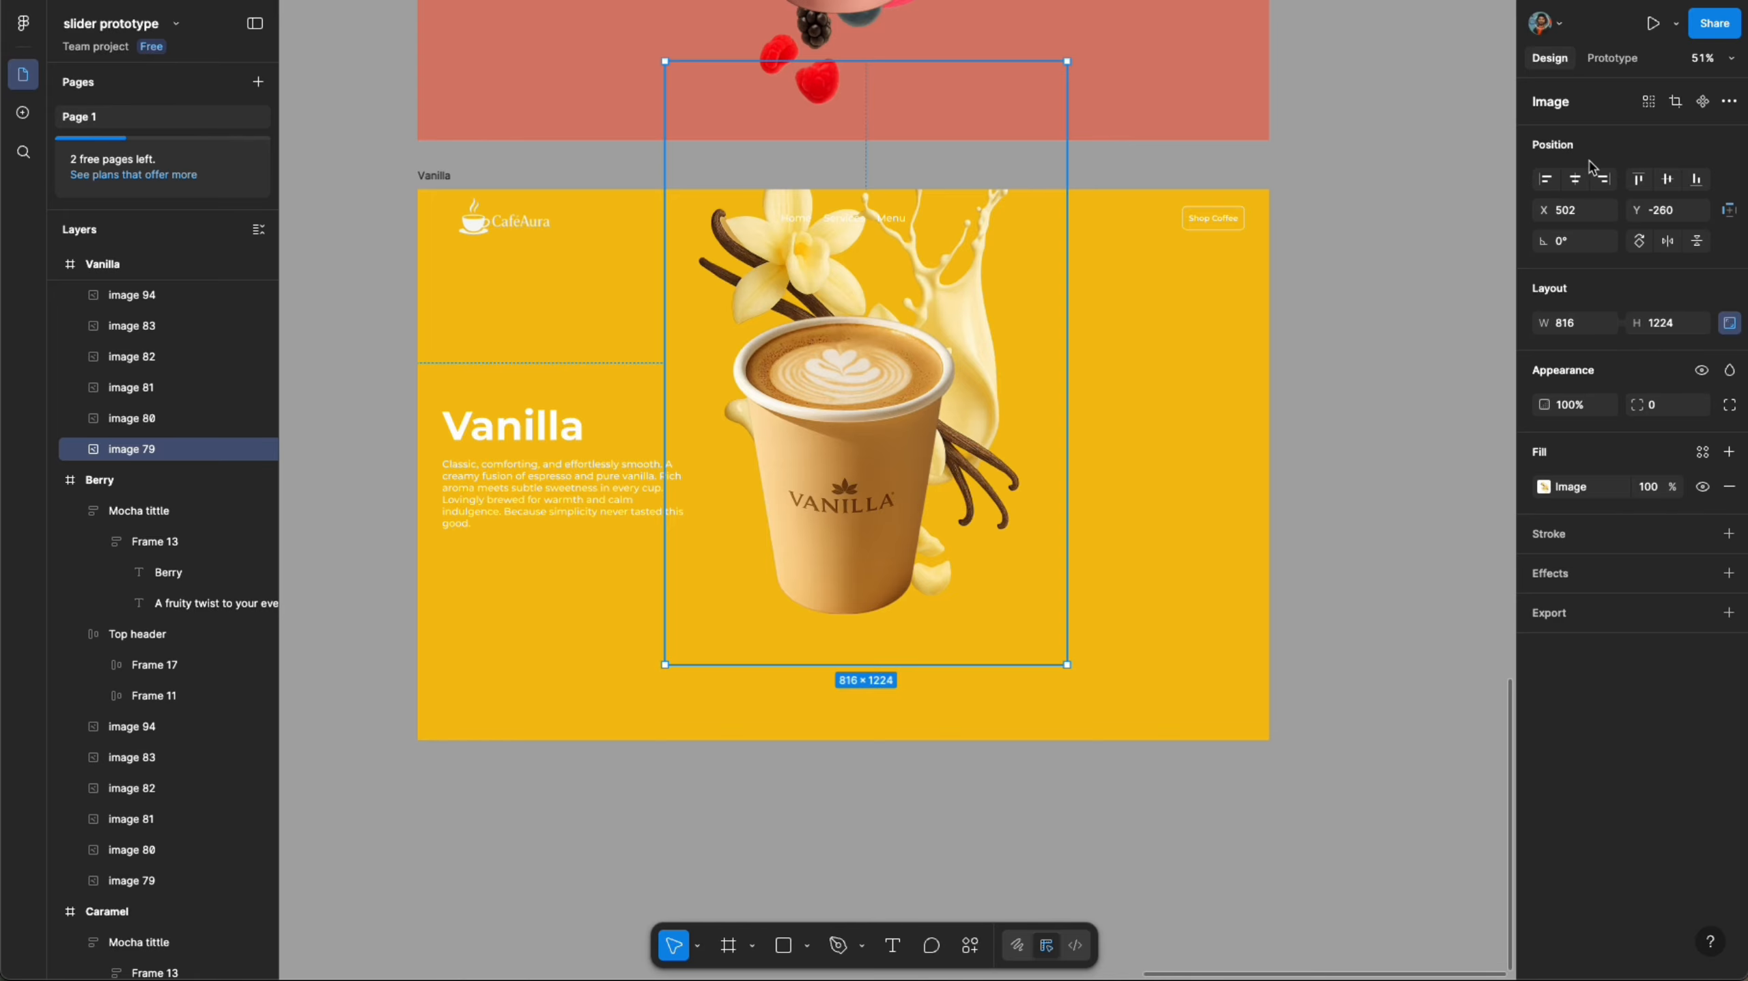
# - Center the vanilla splash in the frame horizontally and vertically, then rotate it about -29°
pyautogui.click(1574, 184)
pyautogui.click(1667, 179)
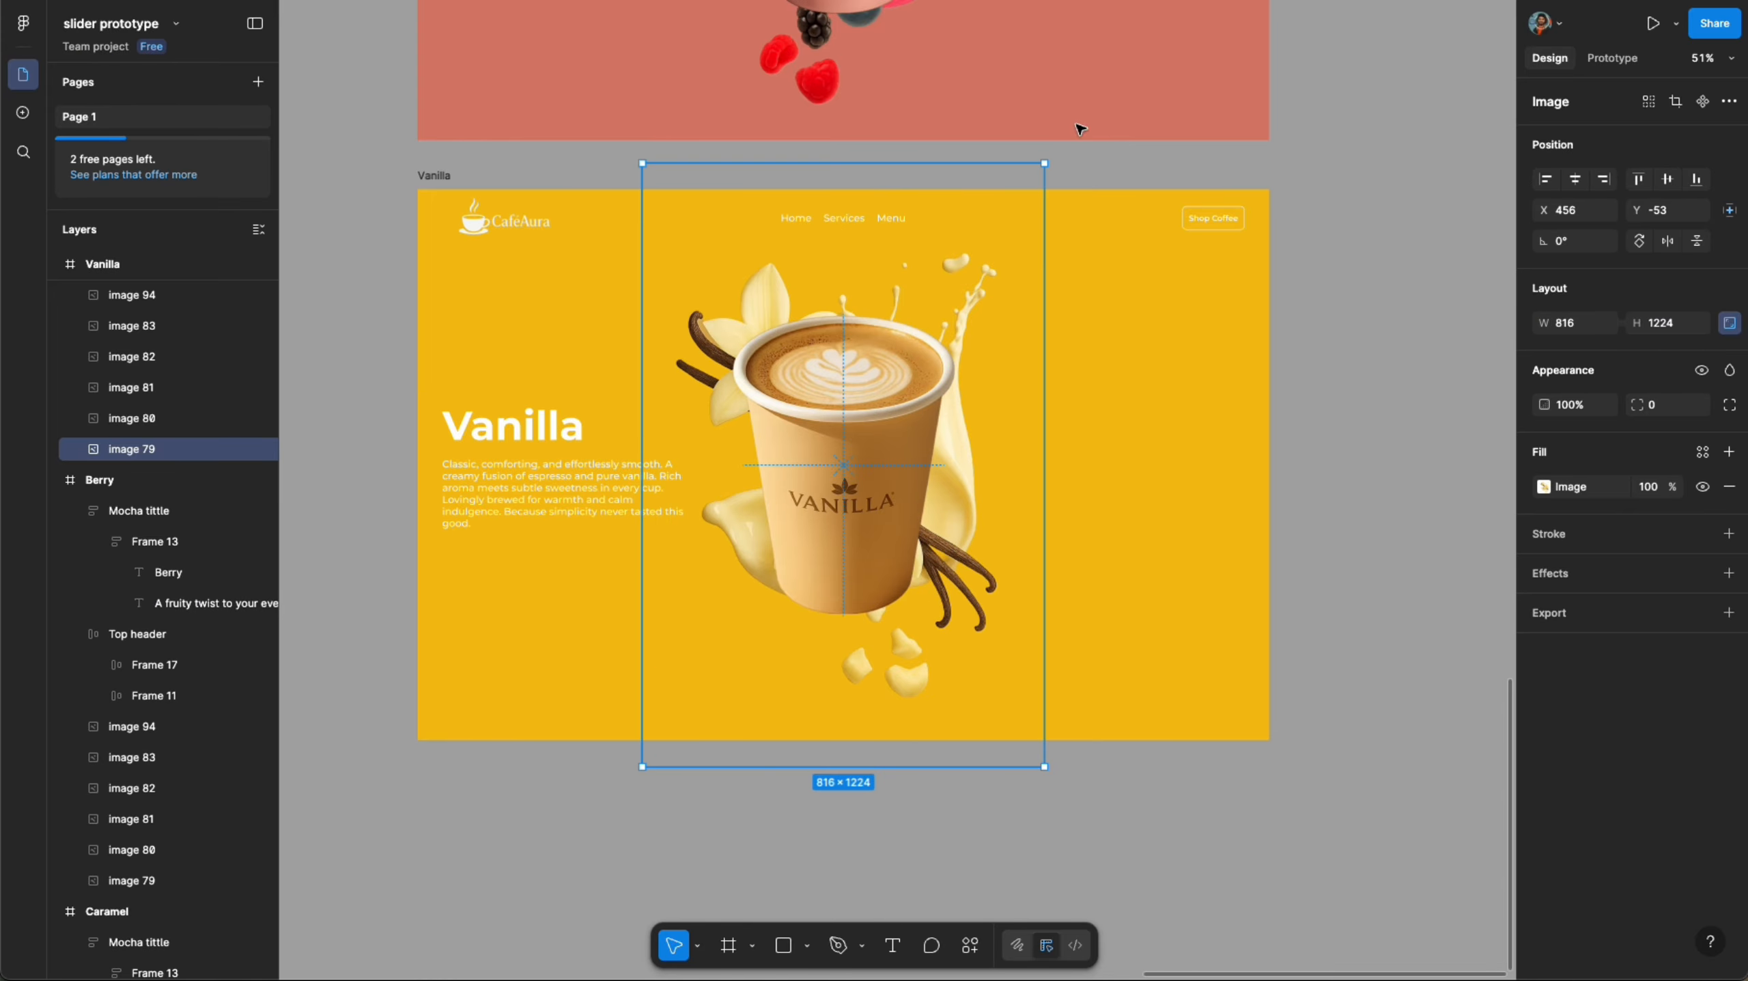
pyautogui.moveTo(1053, 156); pyautogui.dragTo(1120, 220)
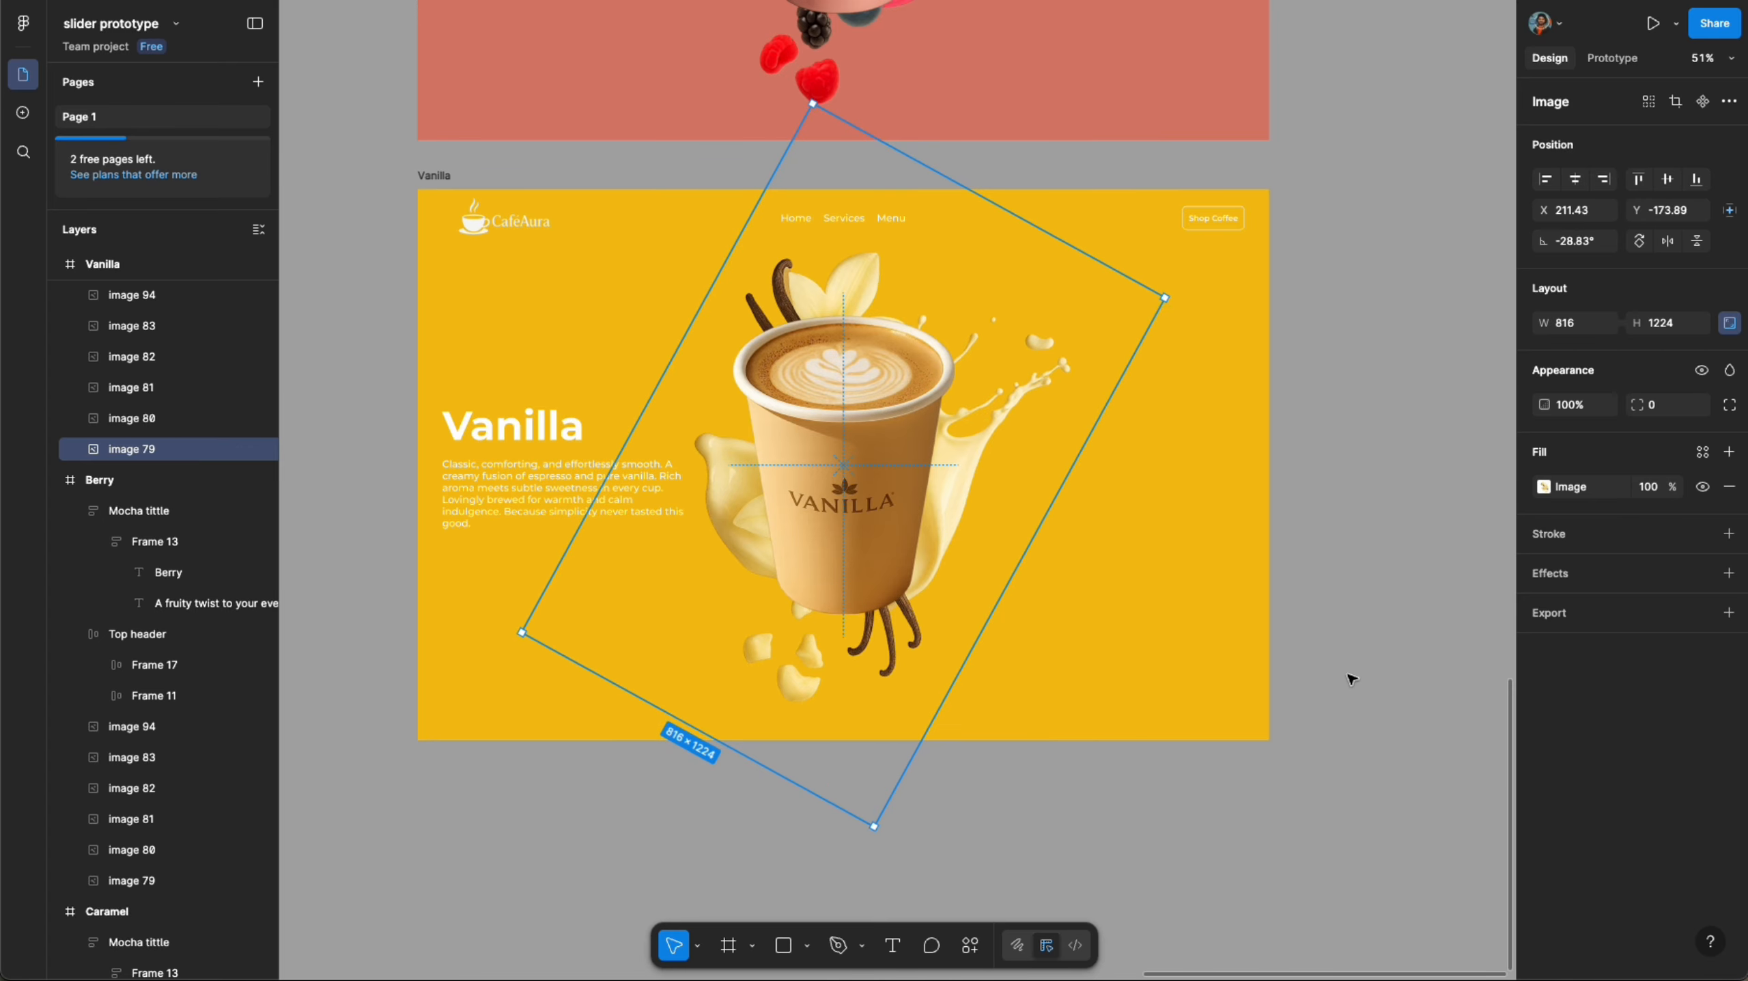
pyautogui.click(1307, 585)
# - Add a prototype connection from the Mocha coffee frame to Hazelnut with an On drag trigger
pyautogui.scroll(-2, 1309, 587)
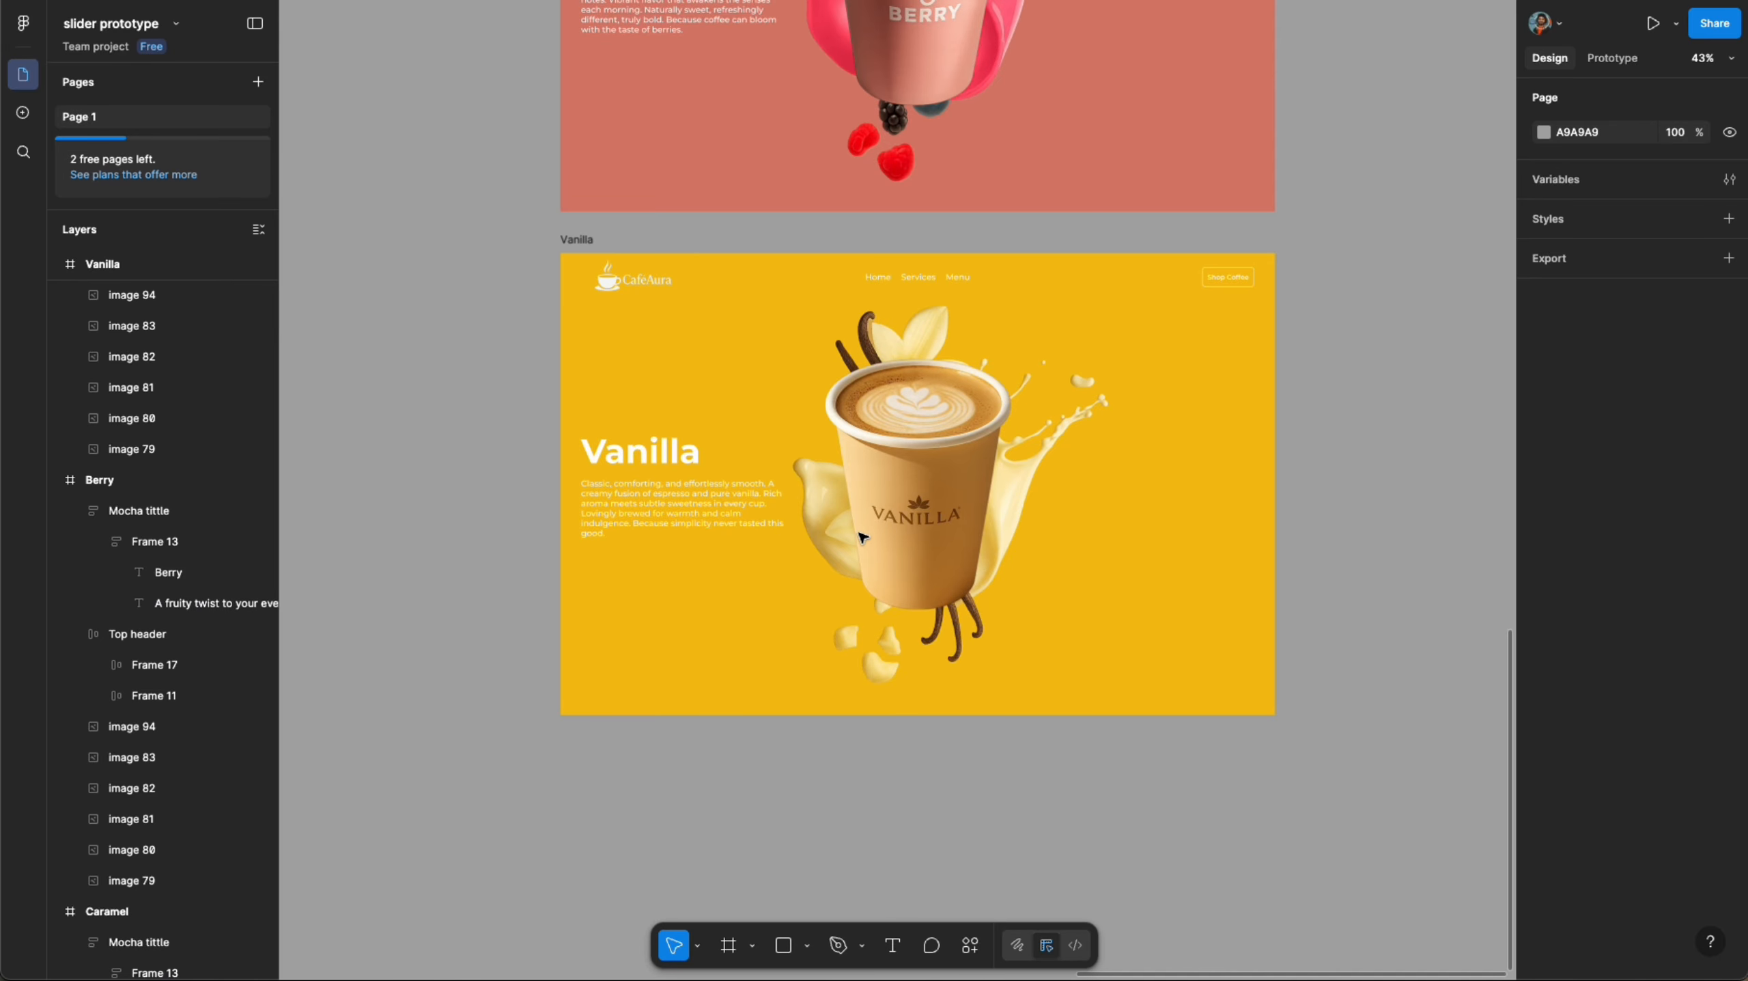
pyautogui.scroll(-3, 780, 426)
pyautogui.scroll(5, 773, 646)
pyautogui.scroll(-5, 774, 645)
pyautogui.scroll(1, 753, 499)
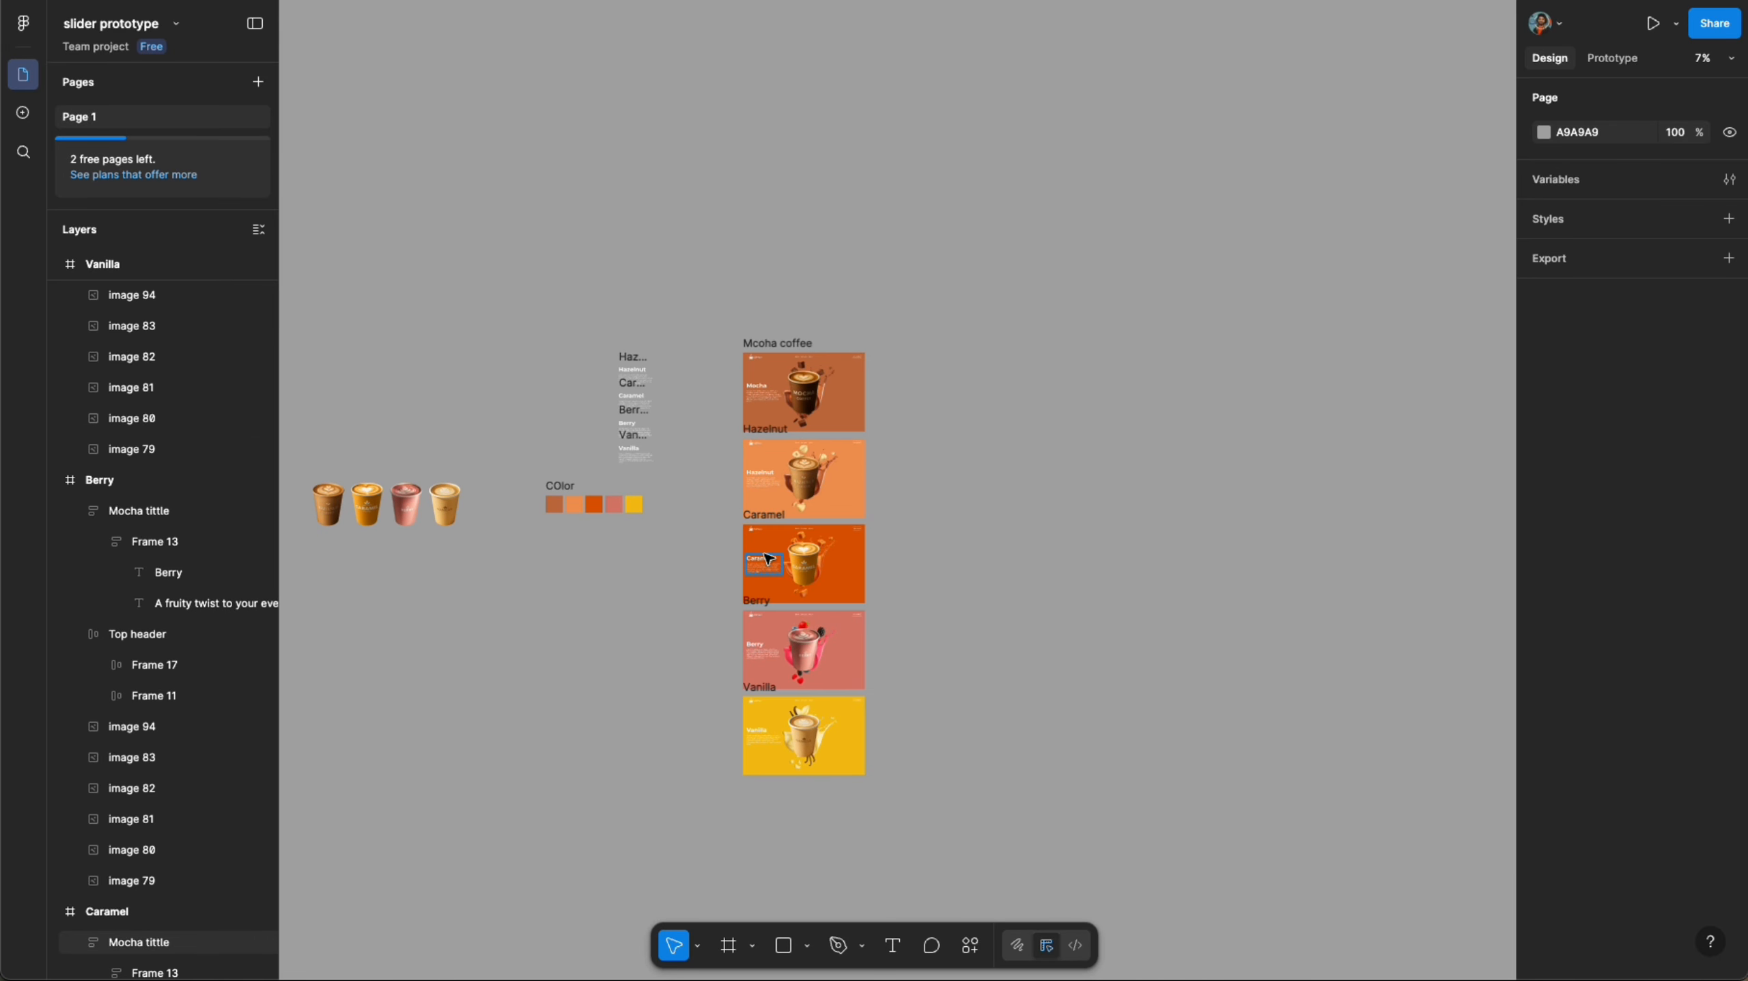
pyautogui.click(806, 364)
pyautogui.hotkey('shift', '2')
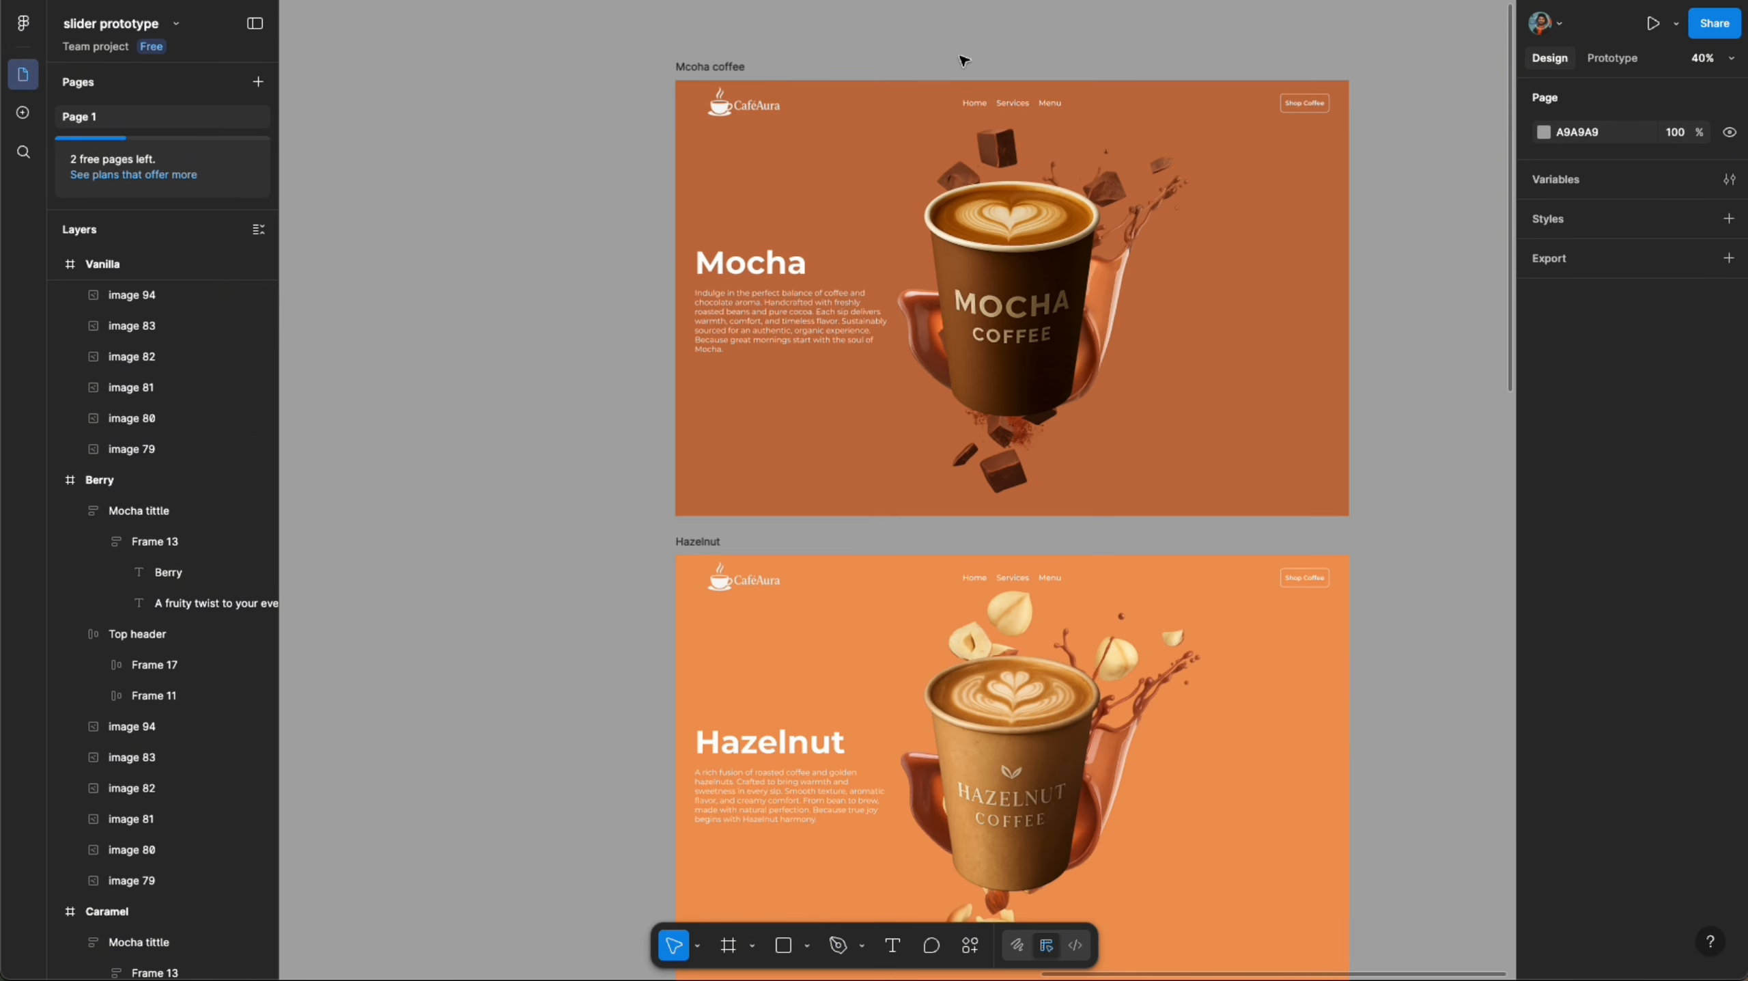
pyautogui.click(712, 67)
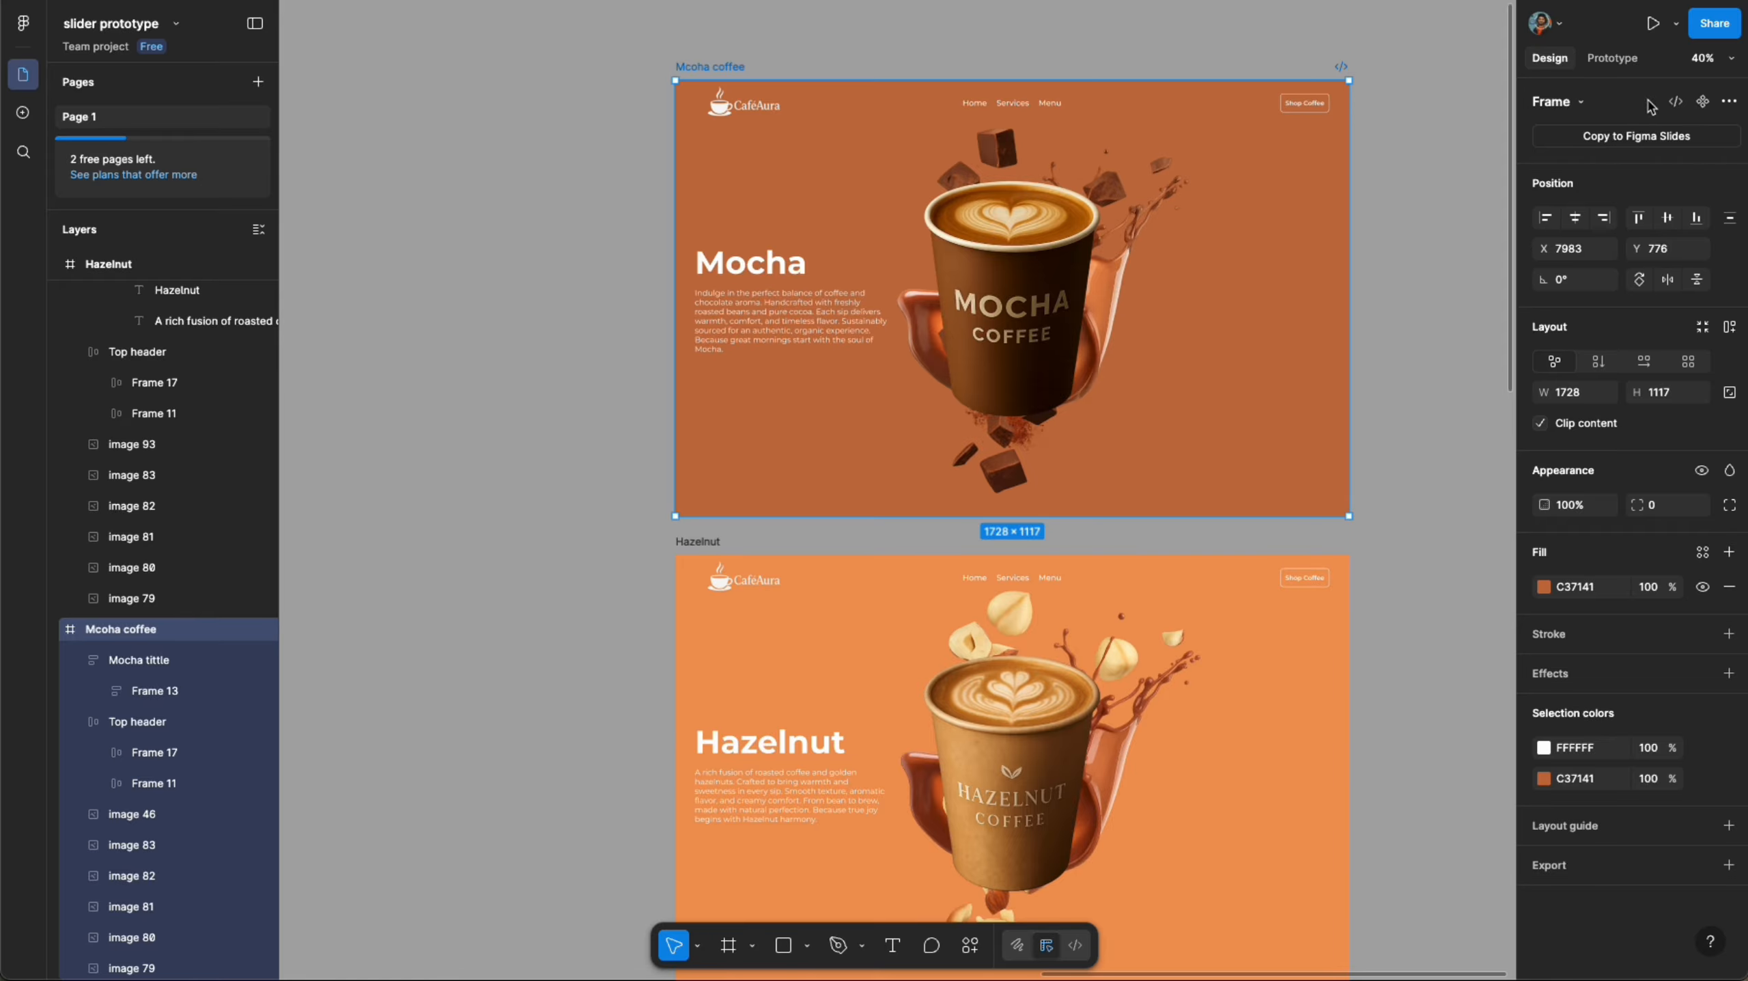
pyautogui.click(1612, 58)
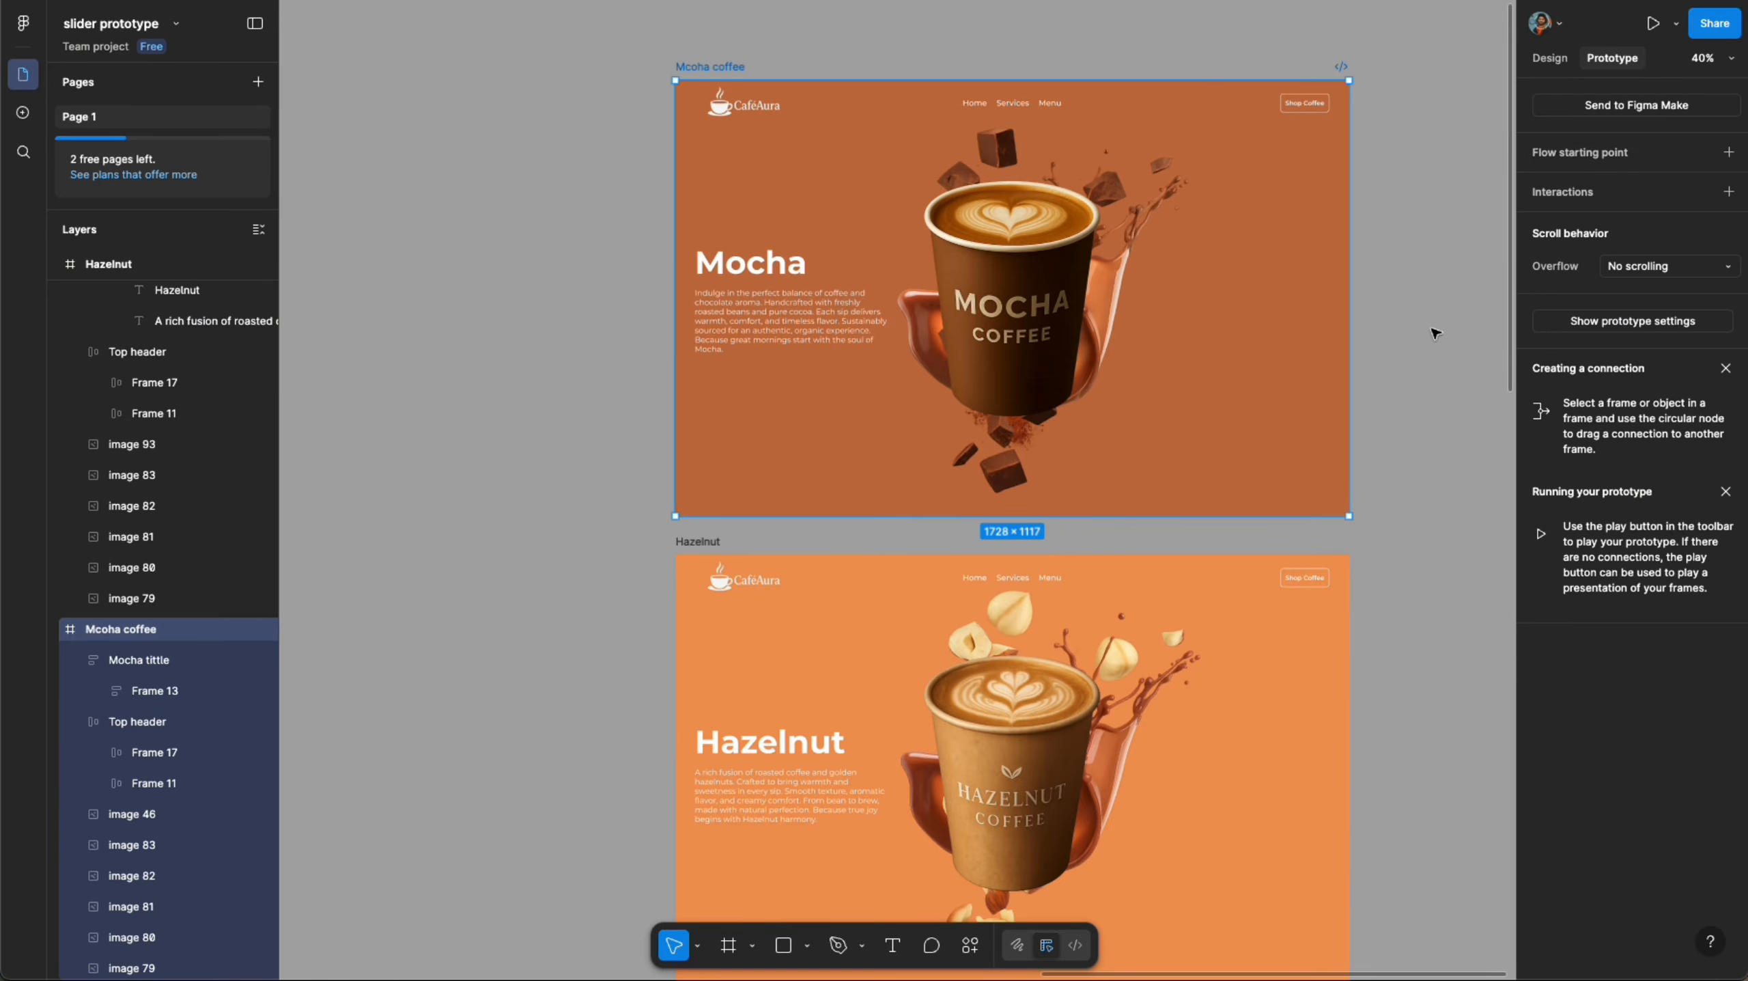
pyautogui.moveTo(1350, 298); pyautogui.dragTo(1340, 831)
pyautogui.click(1065, 646)
pyautogui.click(1067, 673)
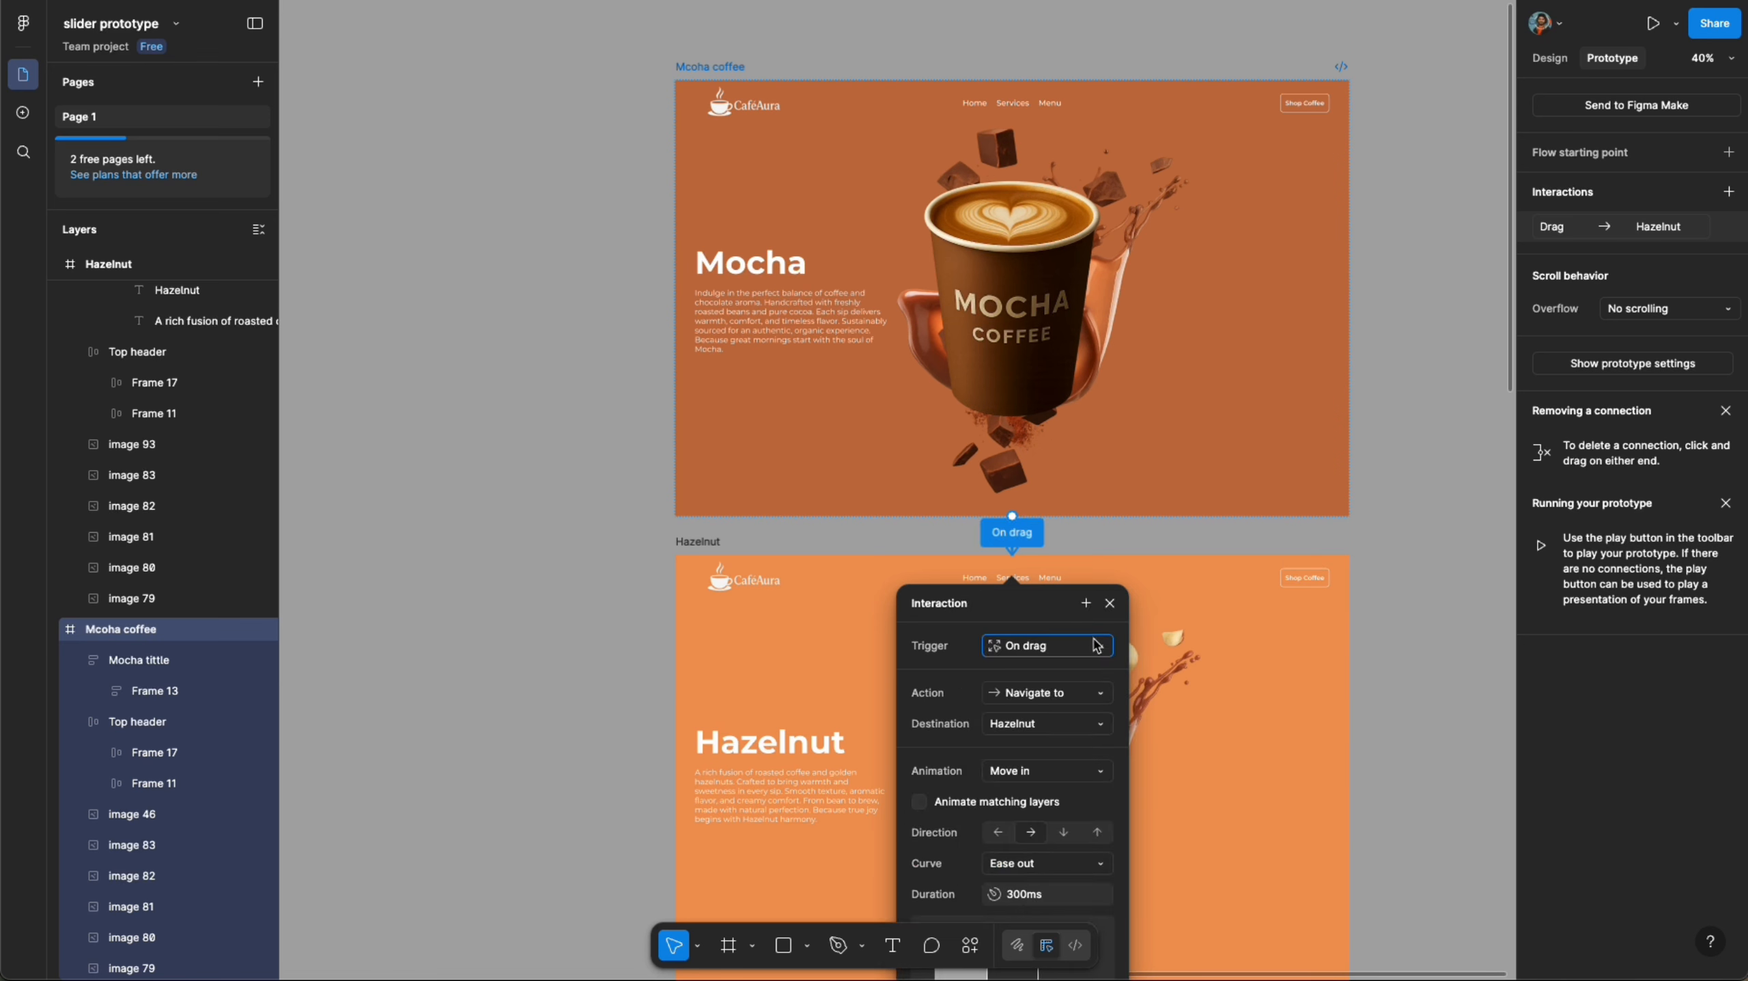
# - Set the interaction animation to Push with Animate matching layers enabled and a Slow curve
pyautogui.scroll(-3, 1023, 724)
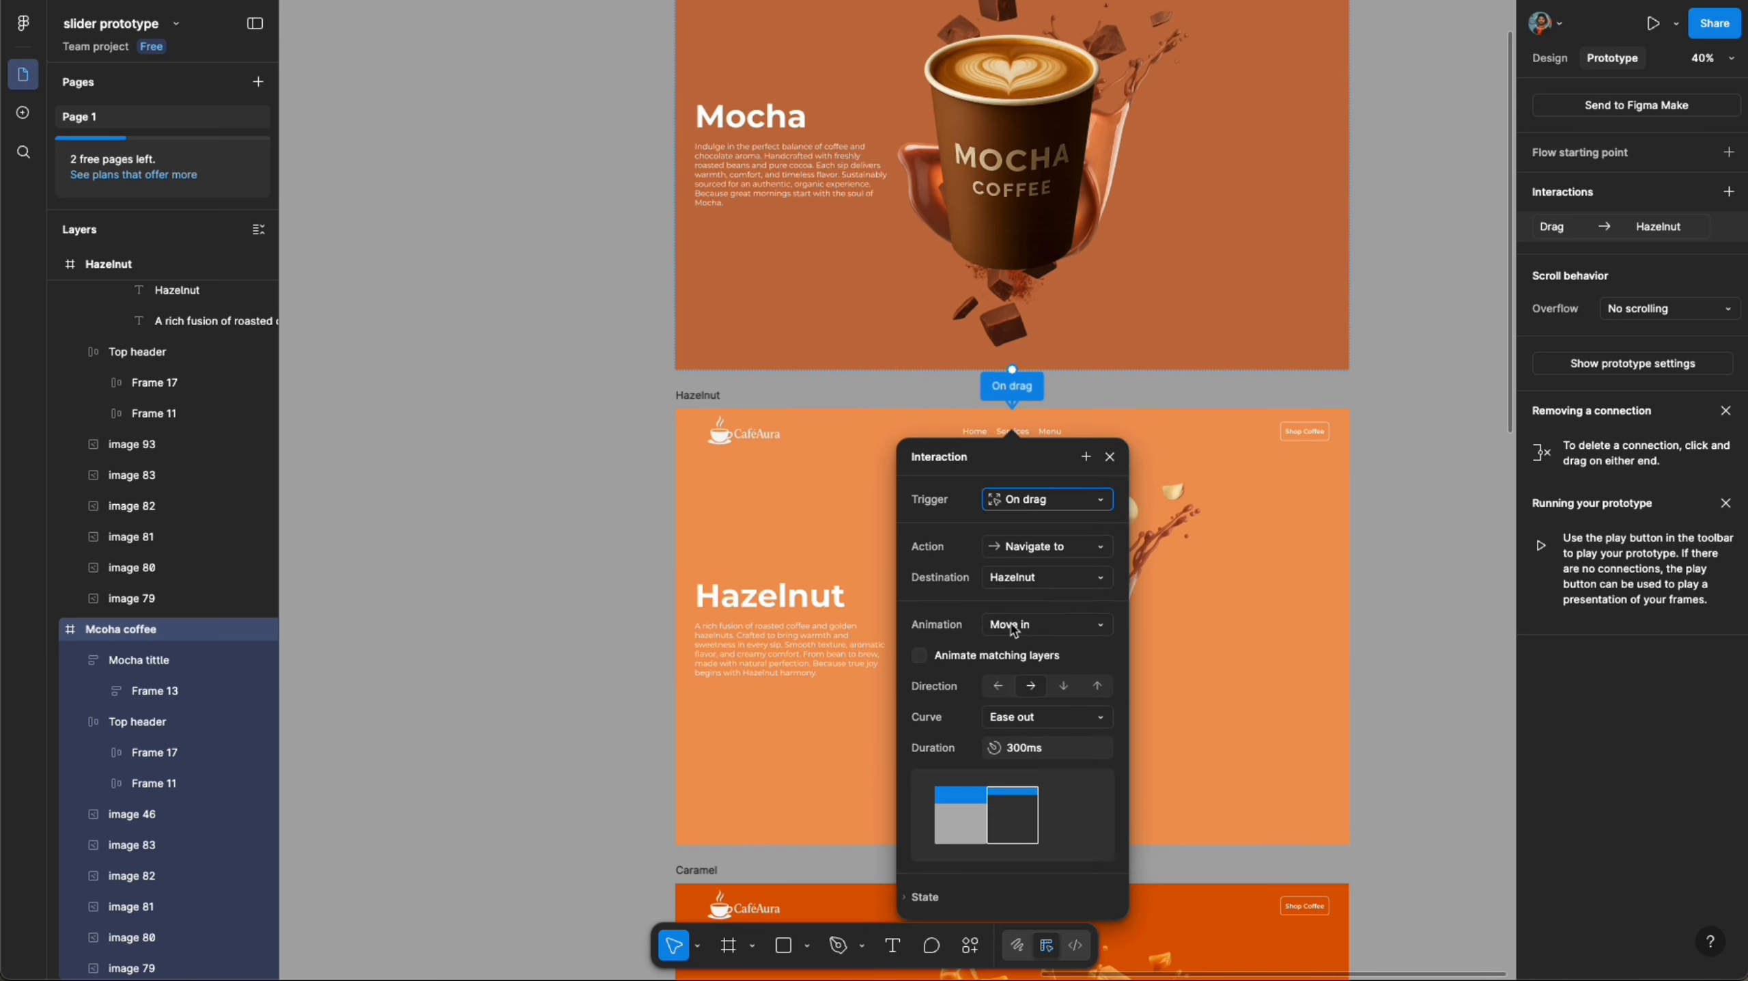
pyautogui.click(920, 655)
pyautogui.click(1014, 624)
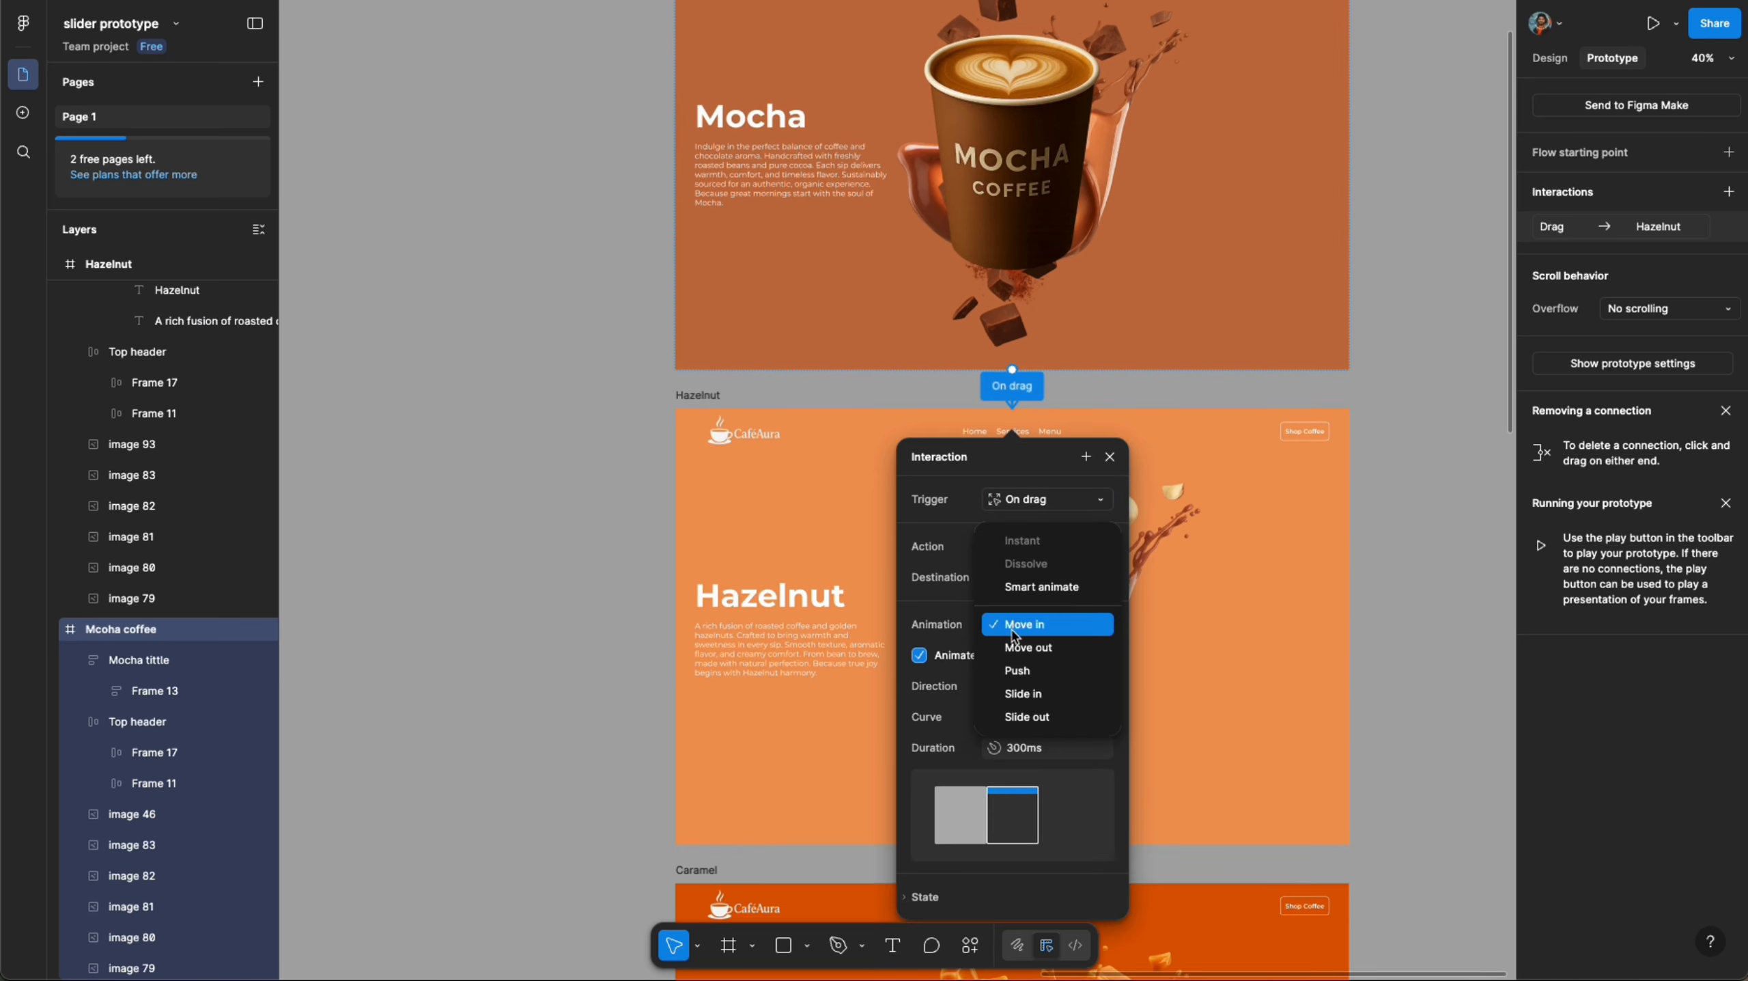
pyautogui.click(1034, 668)
pyautogui.scroll(-1, 1035, 668)
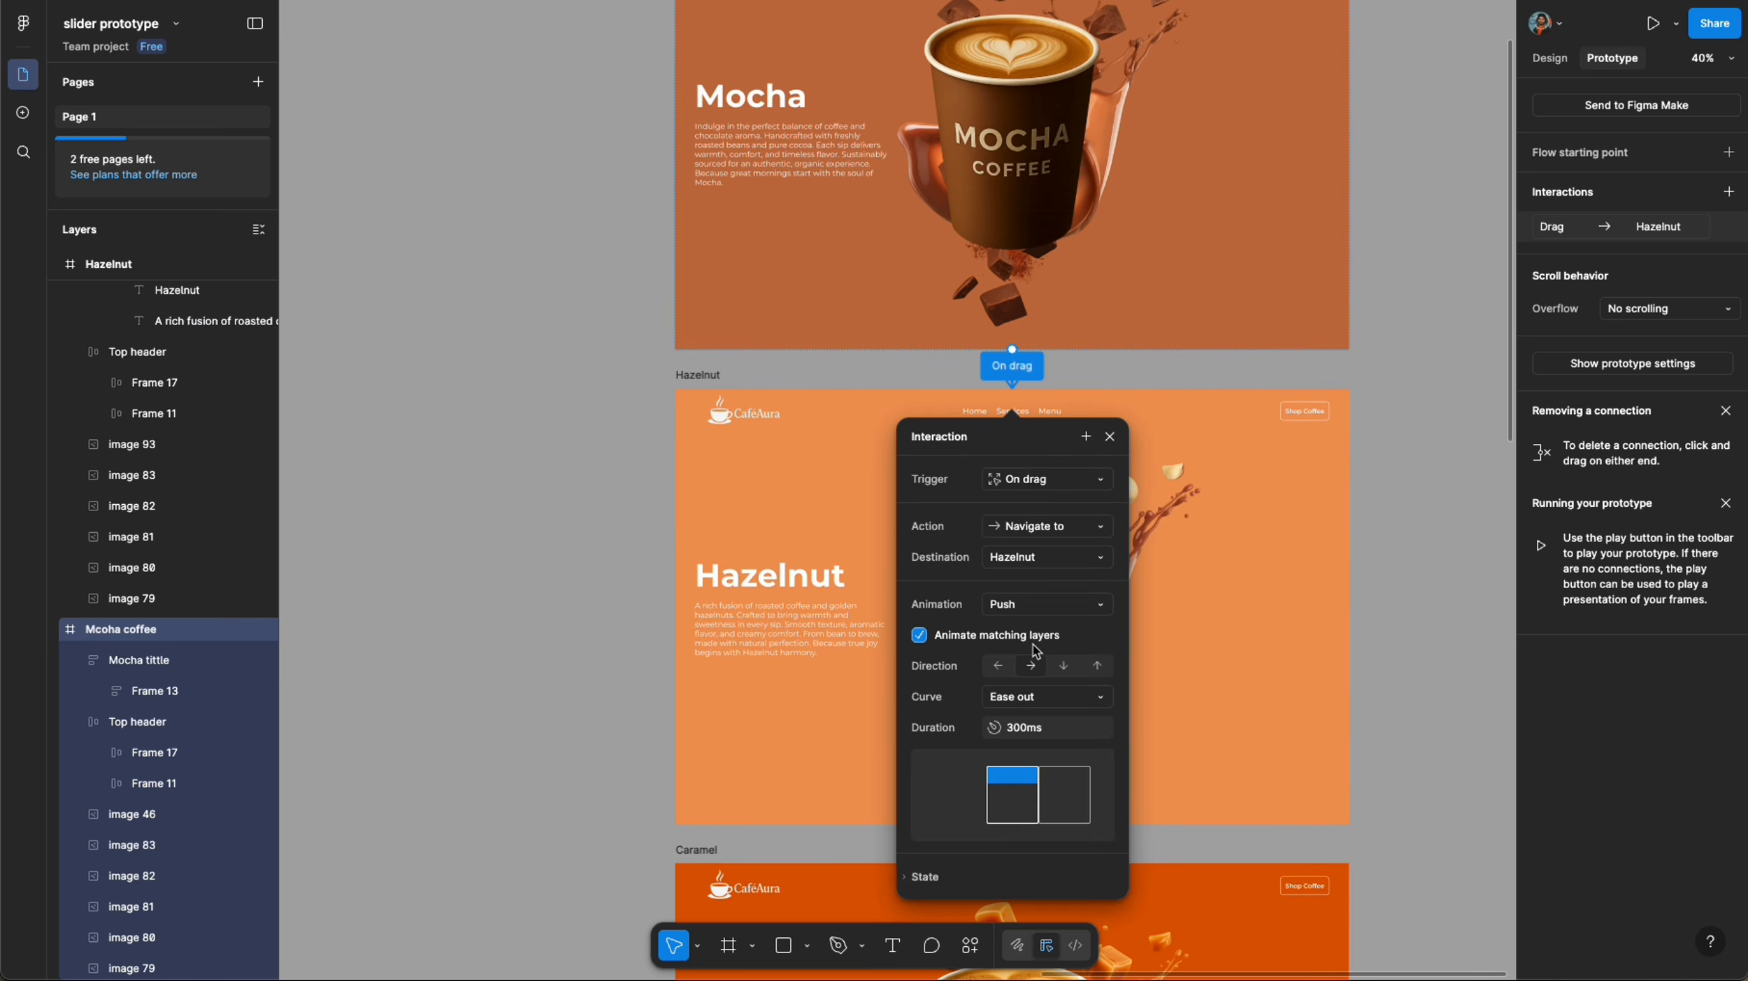
pyautogui.click(1044, 700)
pyautogui.click(1044, 918)
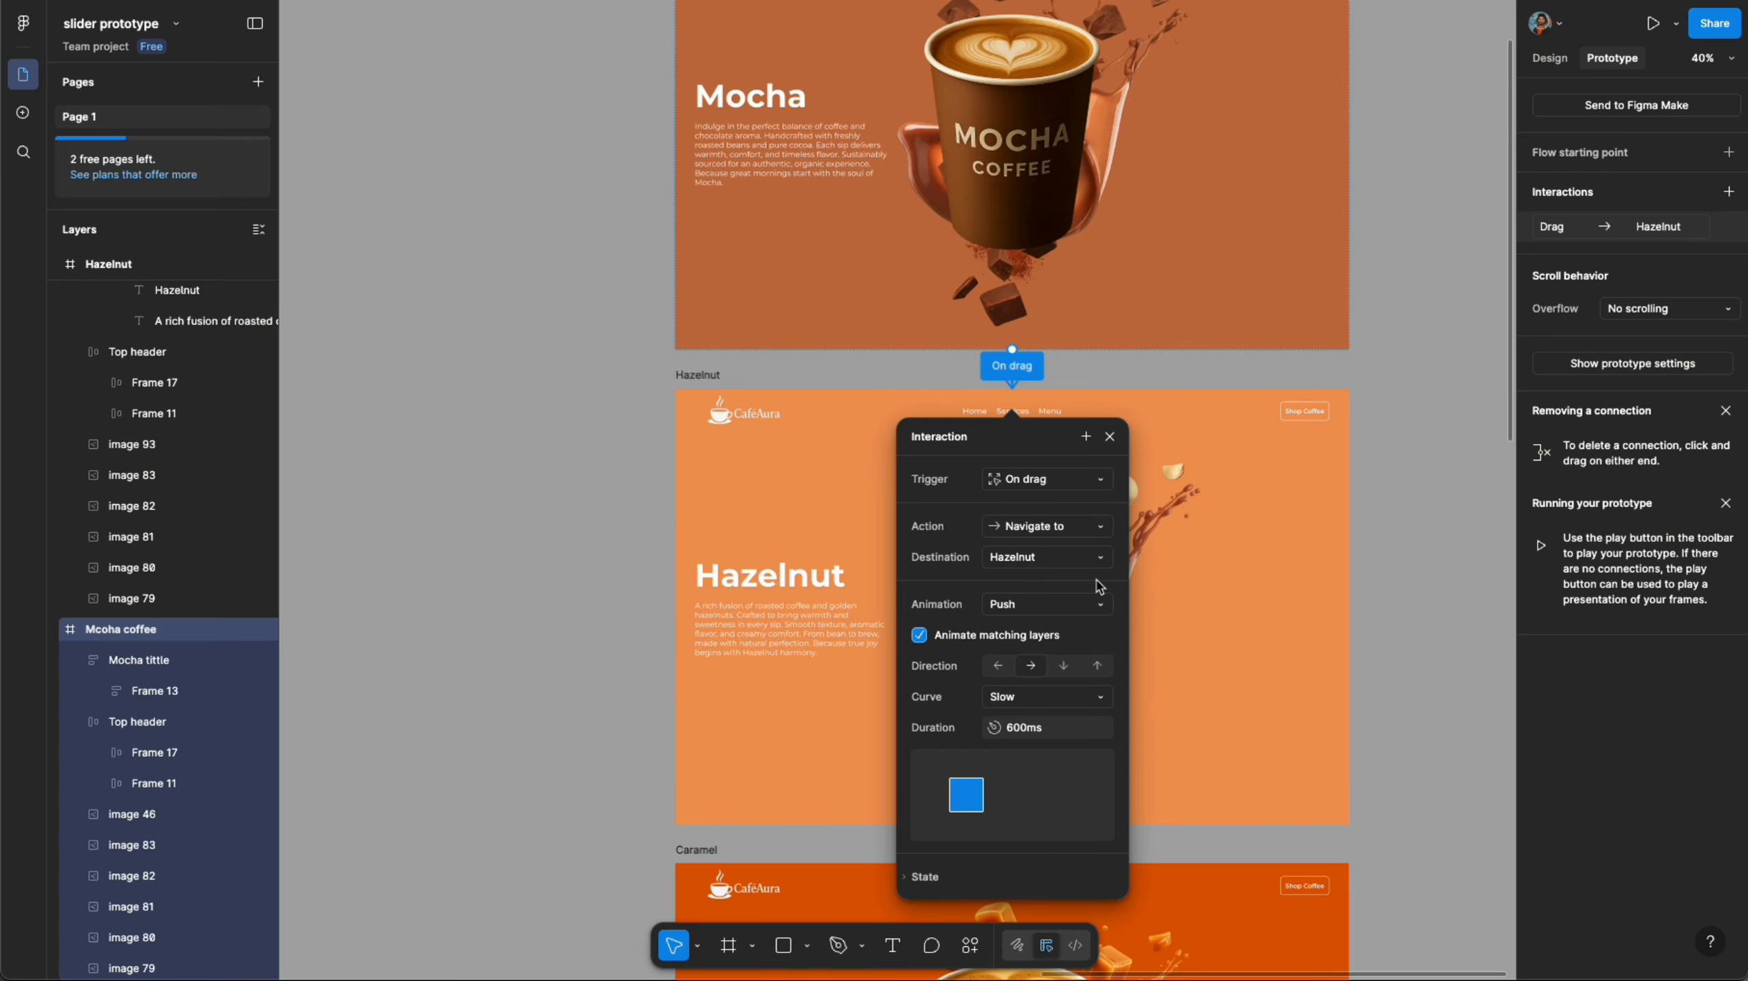
# - Connect the Hazelnut frame back to Mocha coffee with an On drag trigger
pyautogui.scroll(-1, 1099, 657)
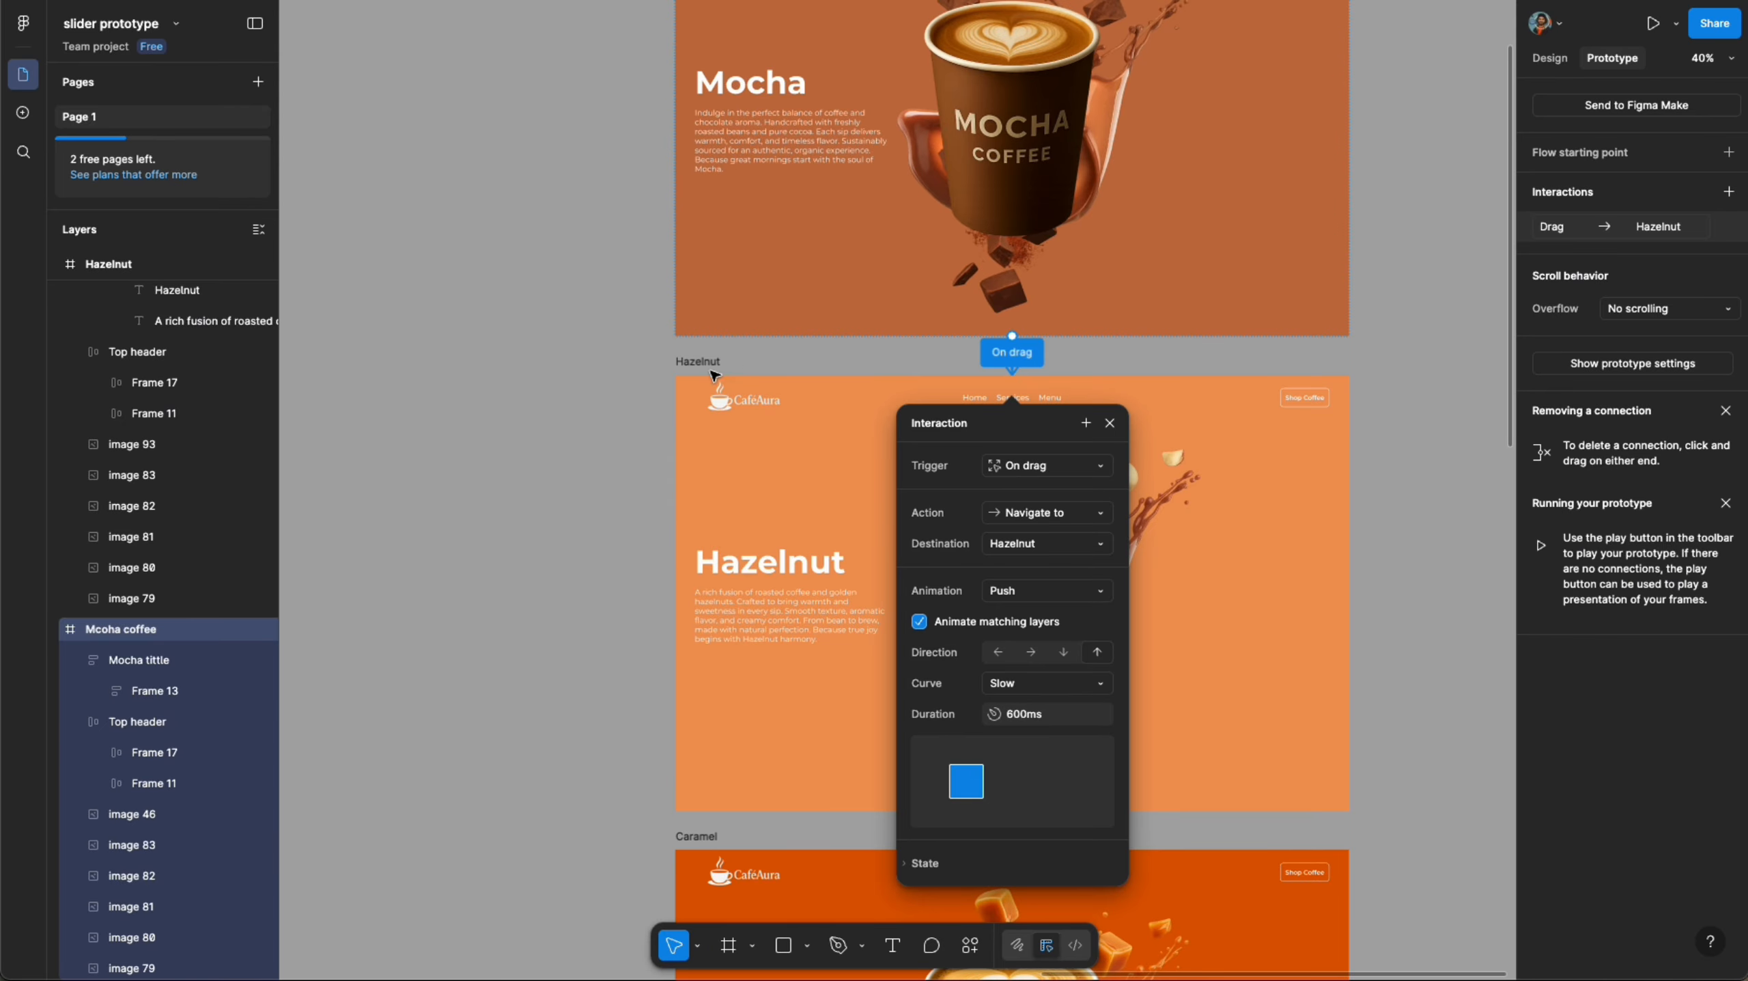
pyautogui.click(714, 361)
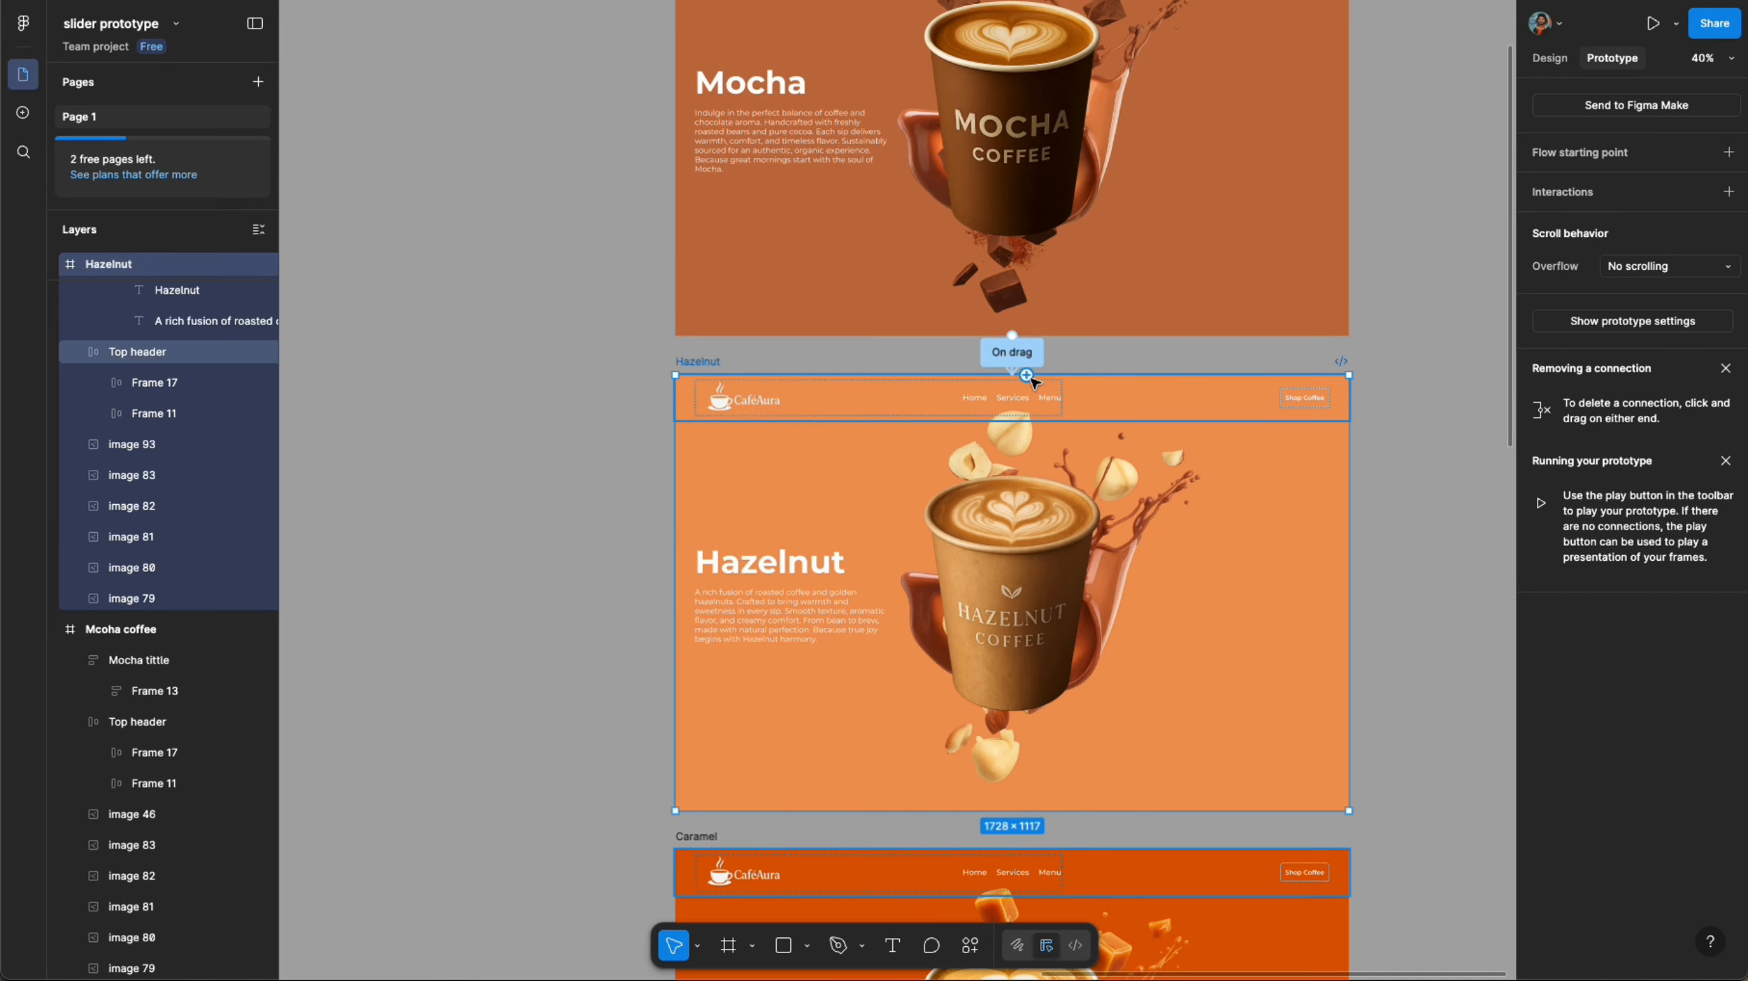
pyautogui.moveTo(1349, 593); pyautogui.dragTo(1292, 219)
pyautogui.click(1066, 431)
pyautogui.click(1068, 449)
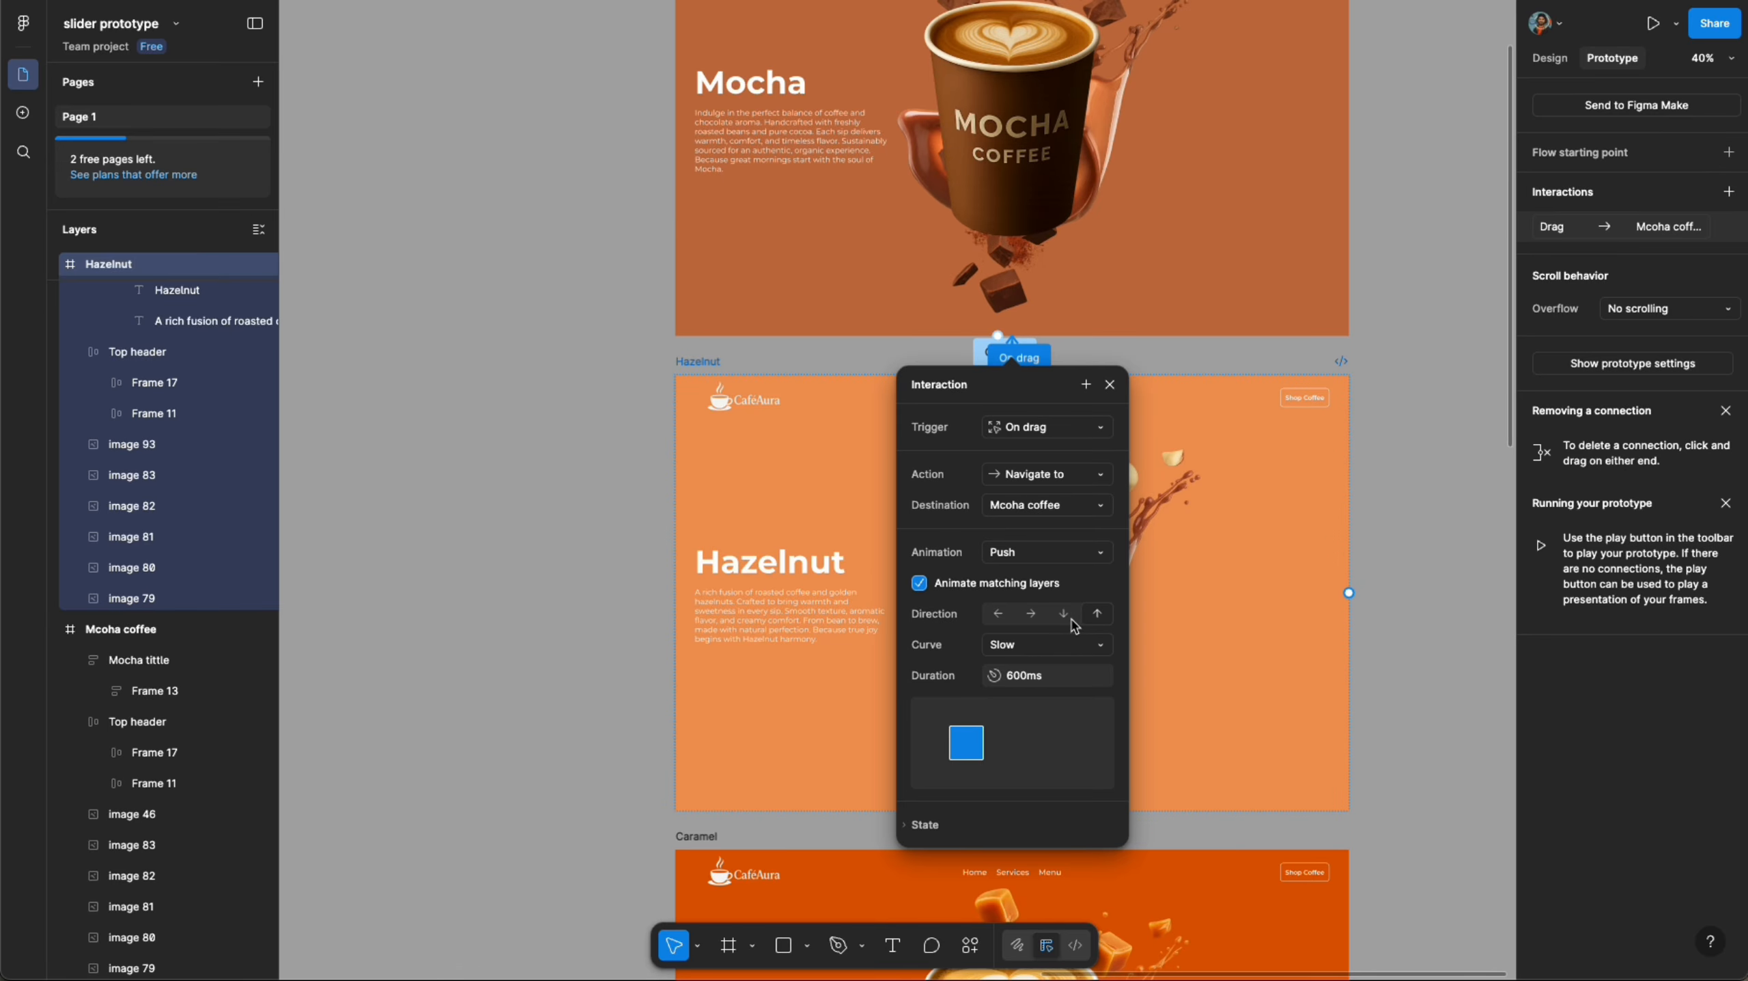
pyautogui.click(725, 349)
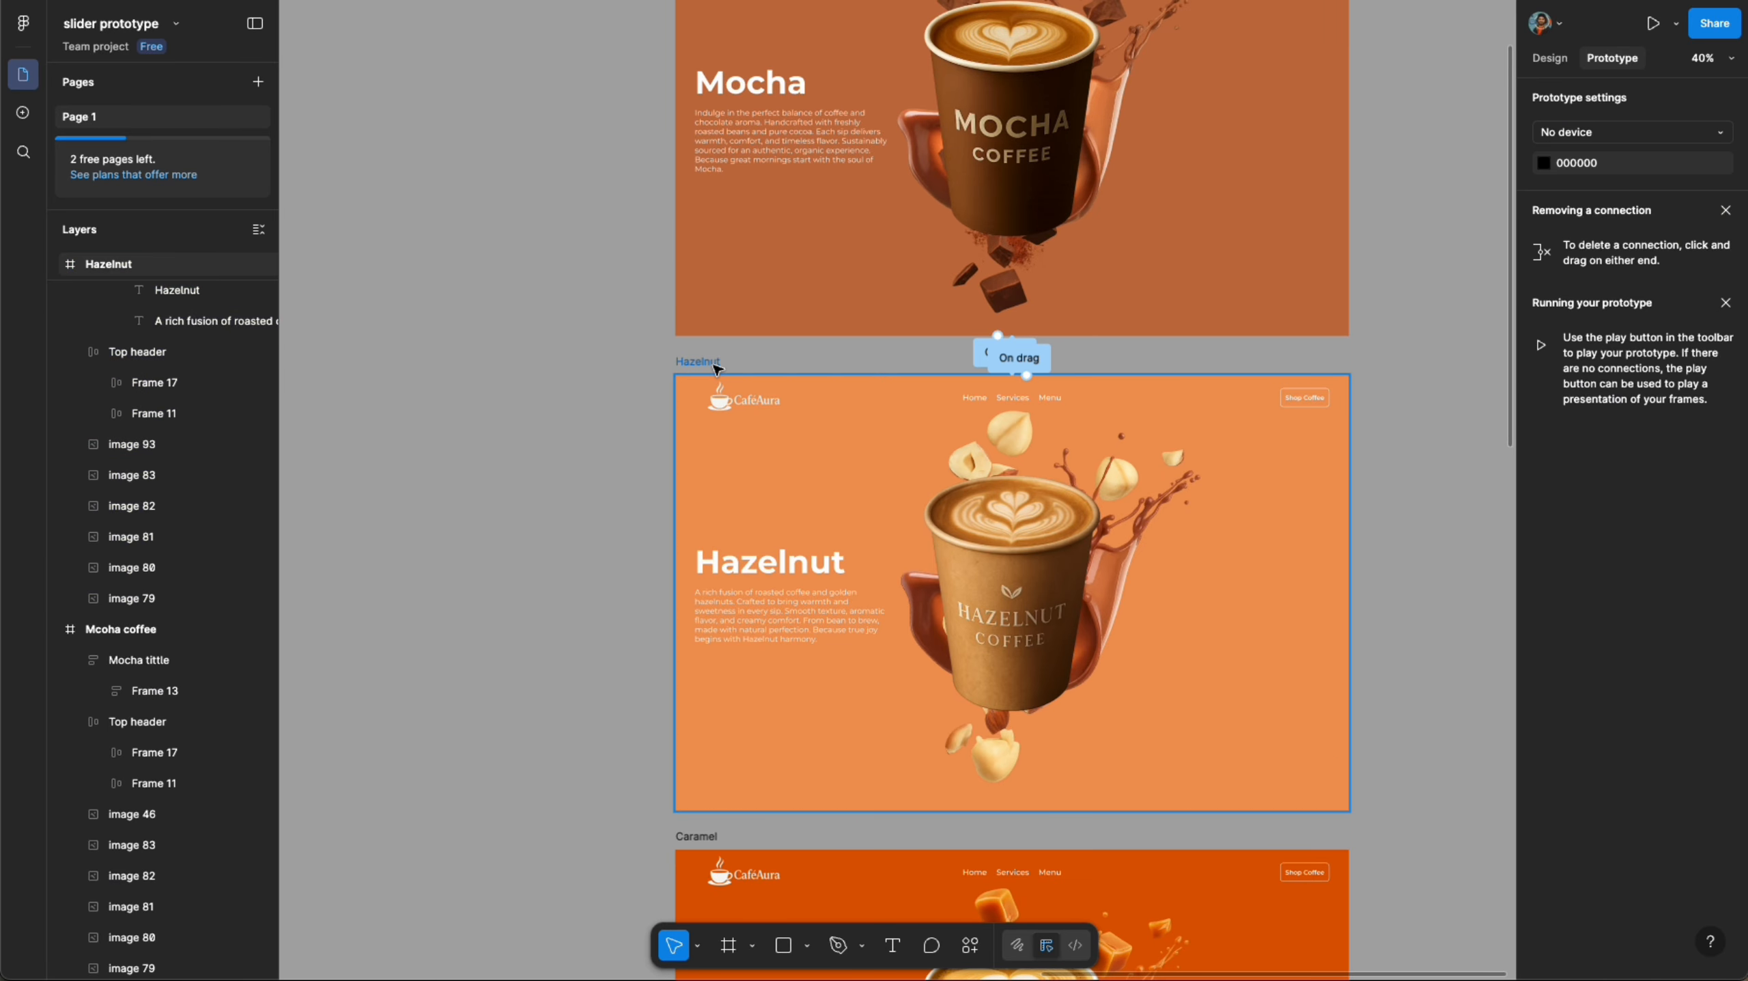
# - Connect the Hazelnut frame to Caramel and set the trigger to While hovering
pyautogui.scroll(-5, 1327, 561)
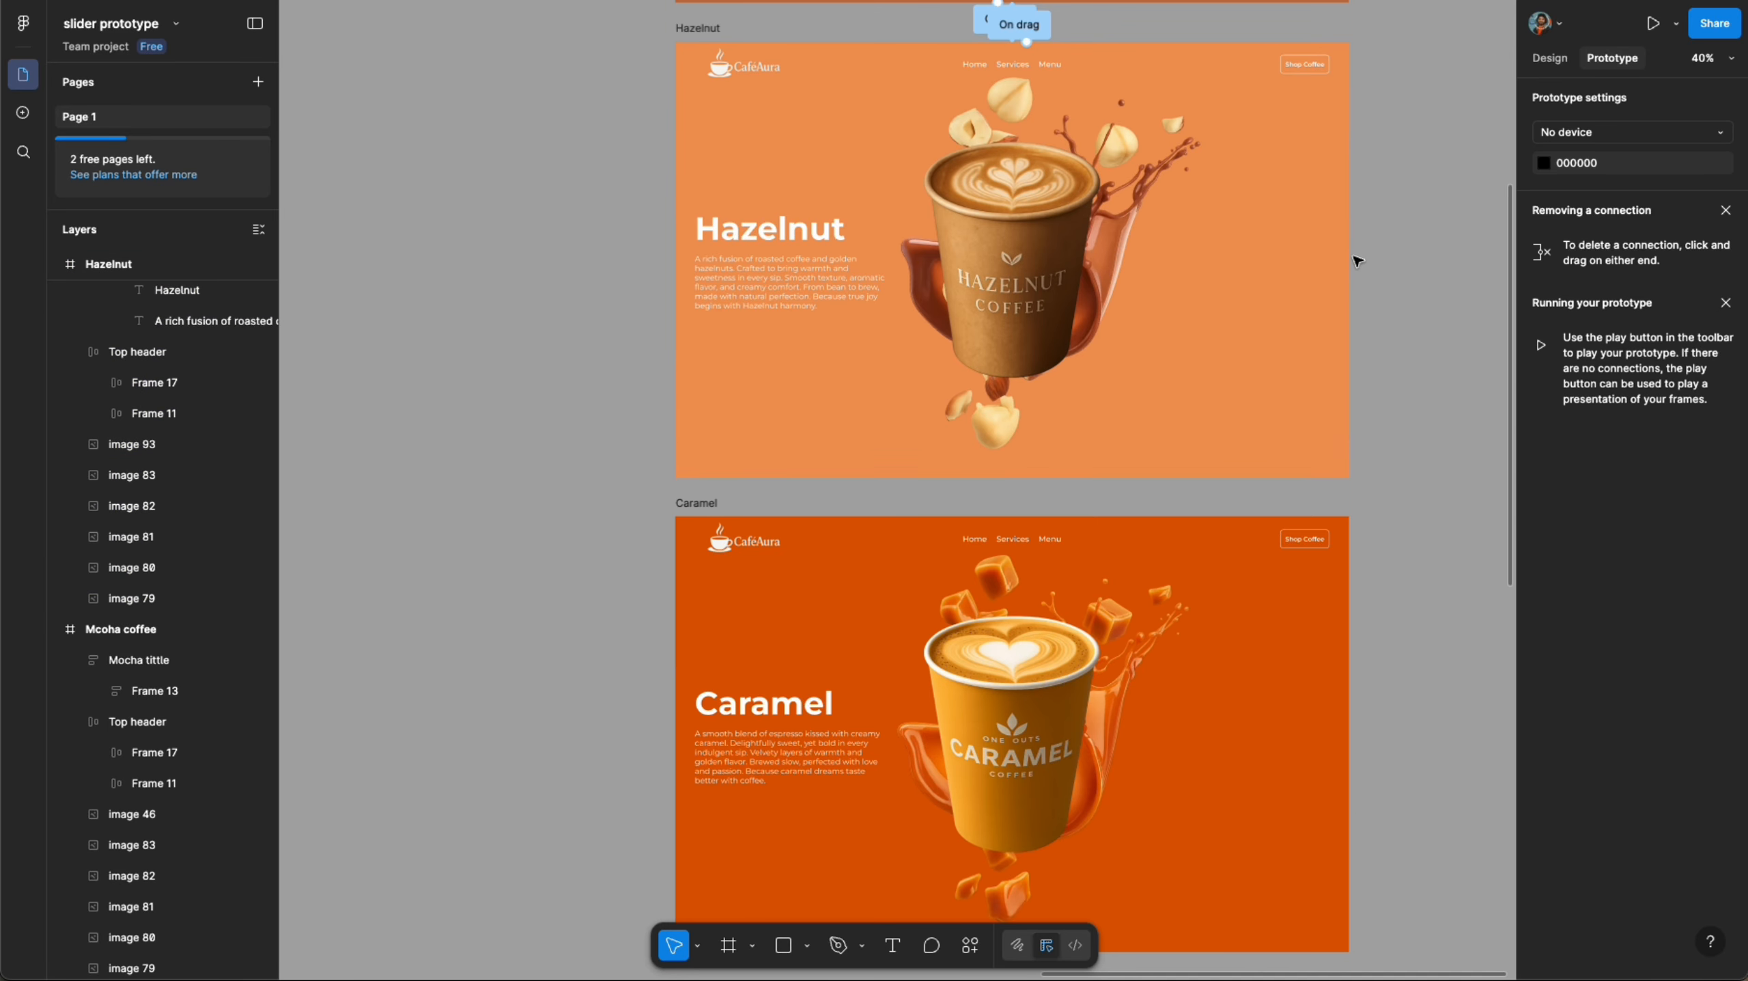
pyautogui.click(1291, 226)
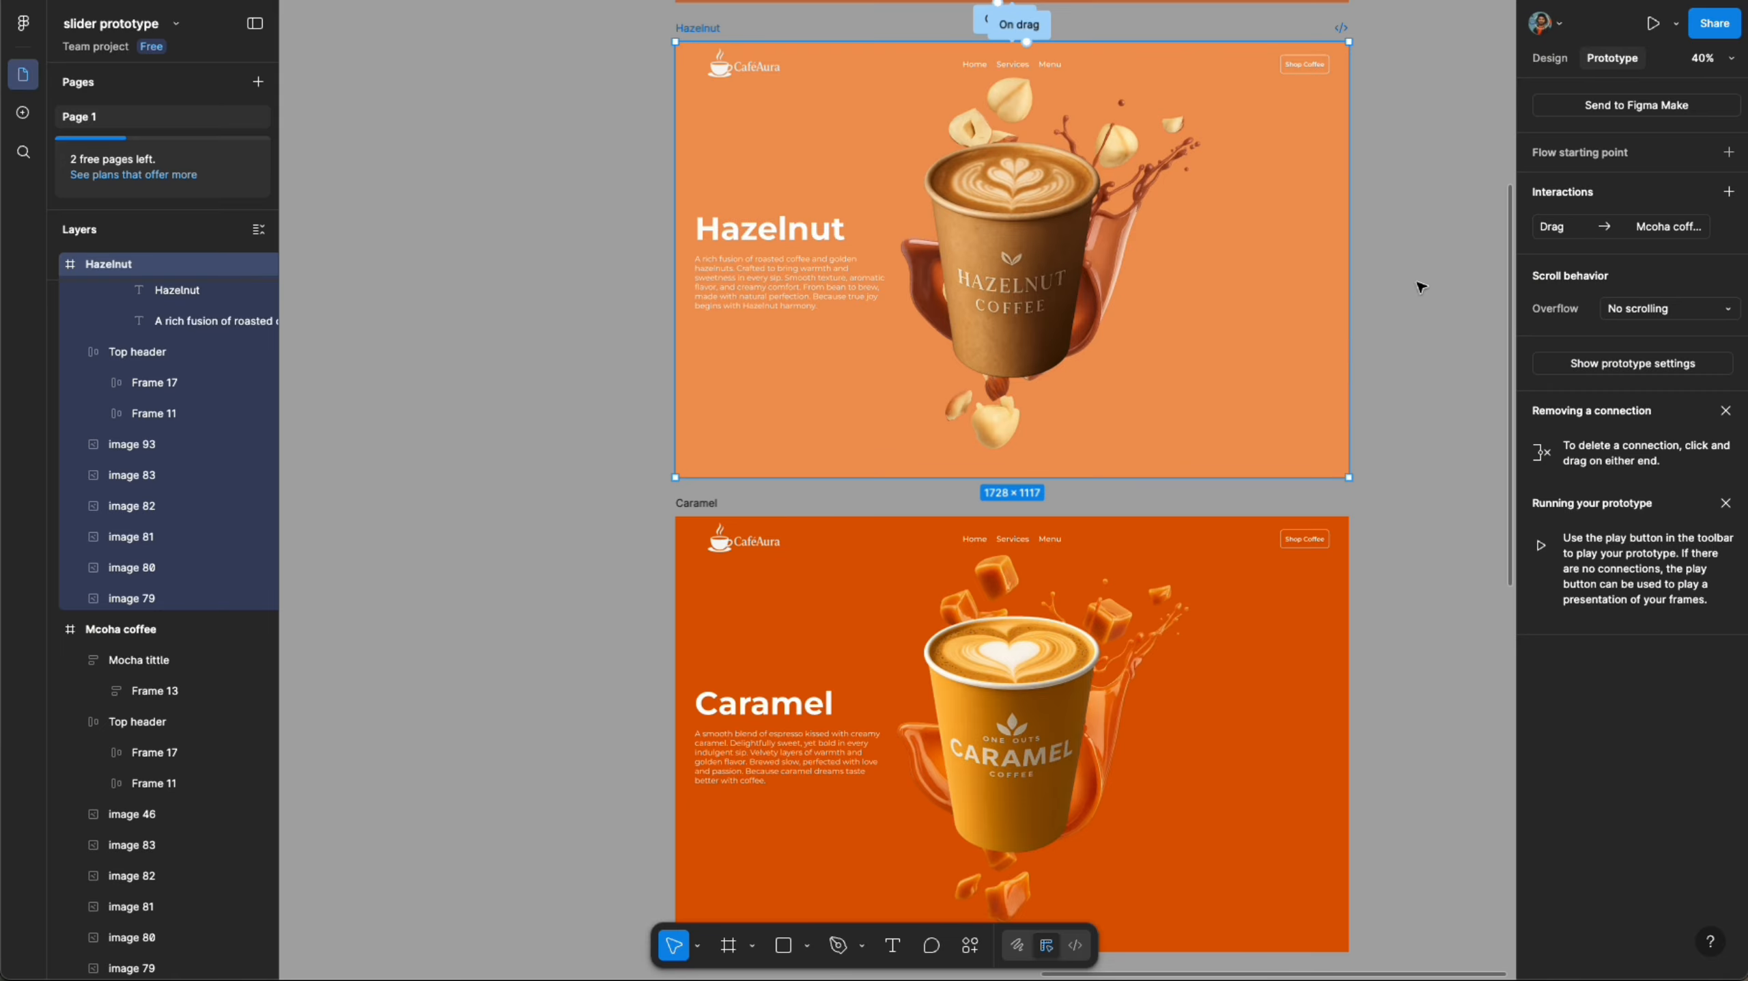
pyautogui.moveTo(1350, 261); pyautogui.dragTo(1262, 611)
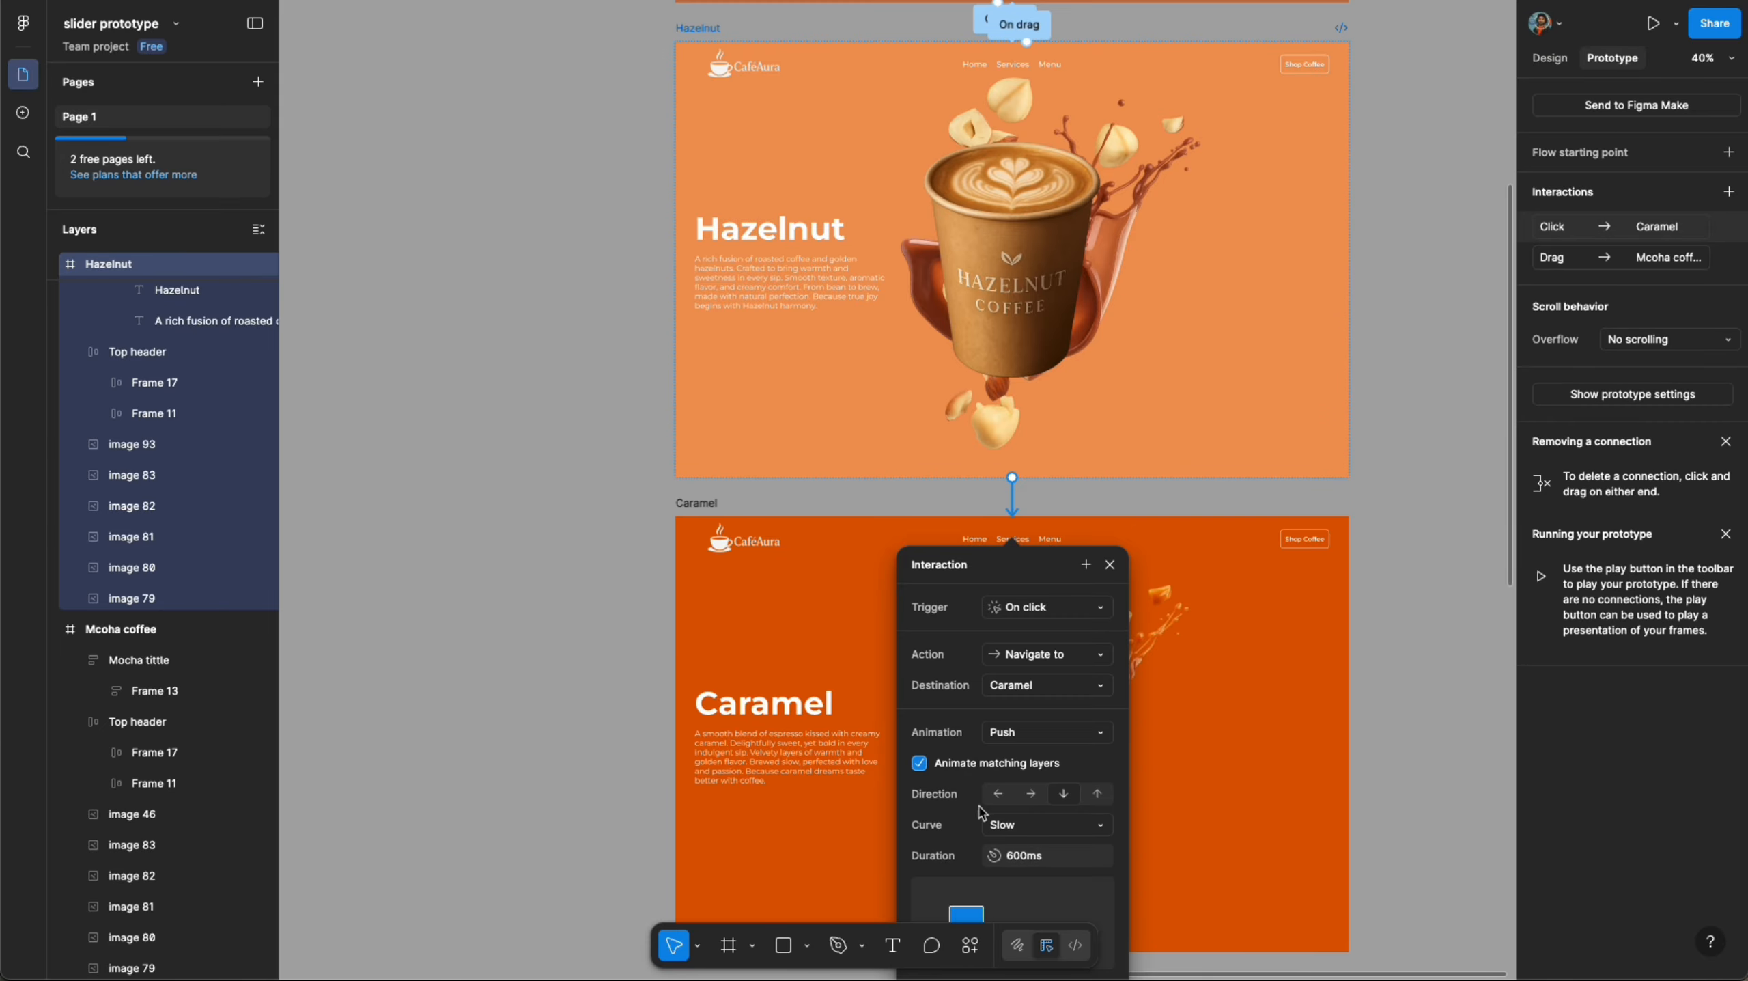
pyautogui.click(1061, 604)
pyautogui.click(1060, 653)
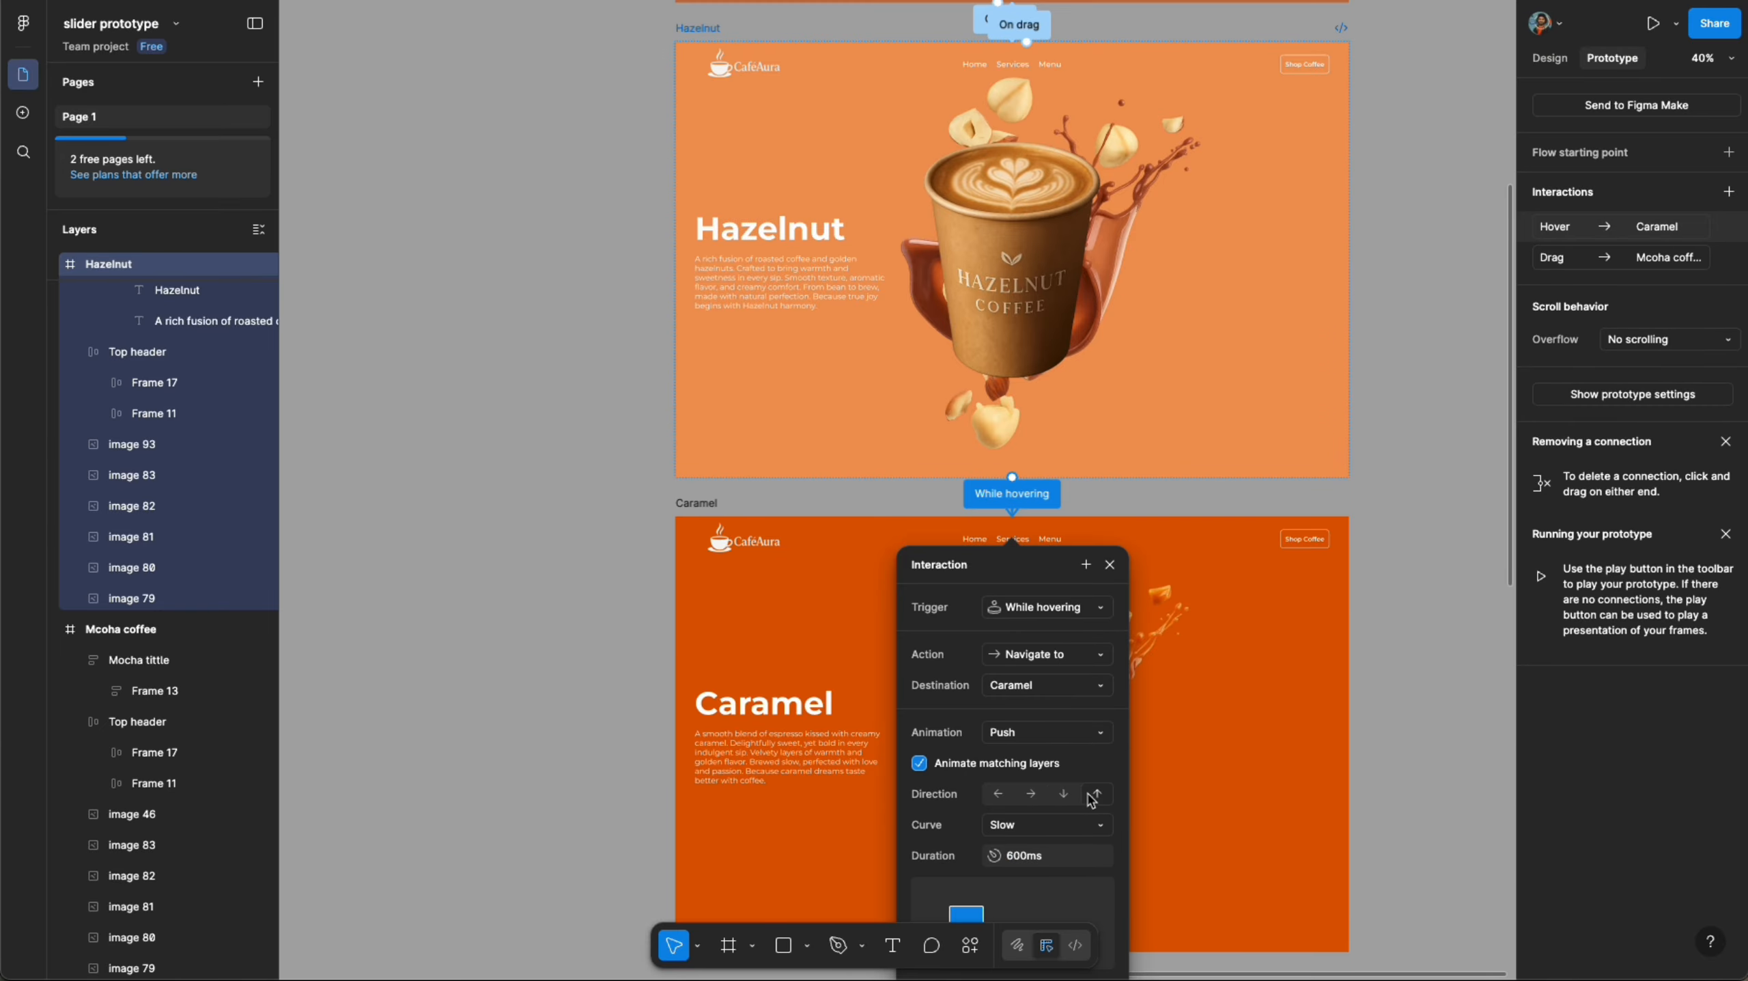
pyautogui.scroll(-3, 984, 613)
pyautogui.scroll(1, 917, 534)
pyautogui.click(694, 369)
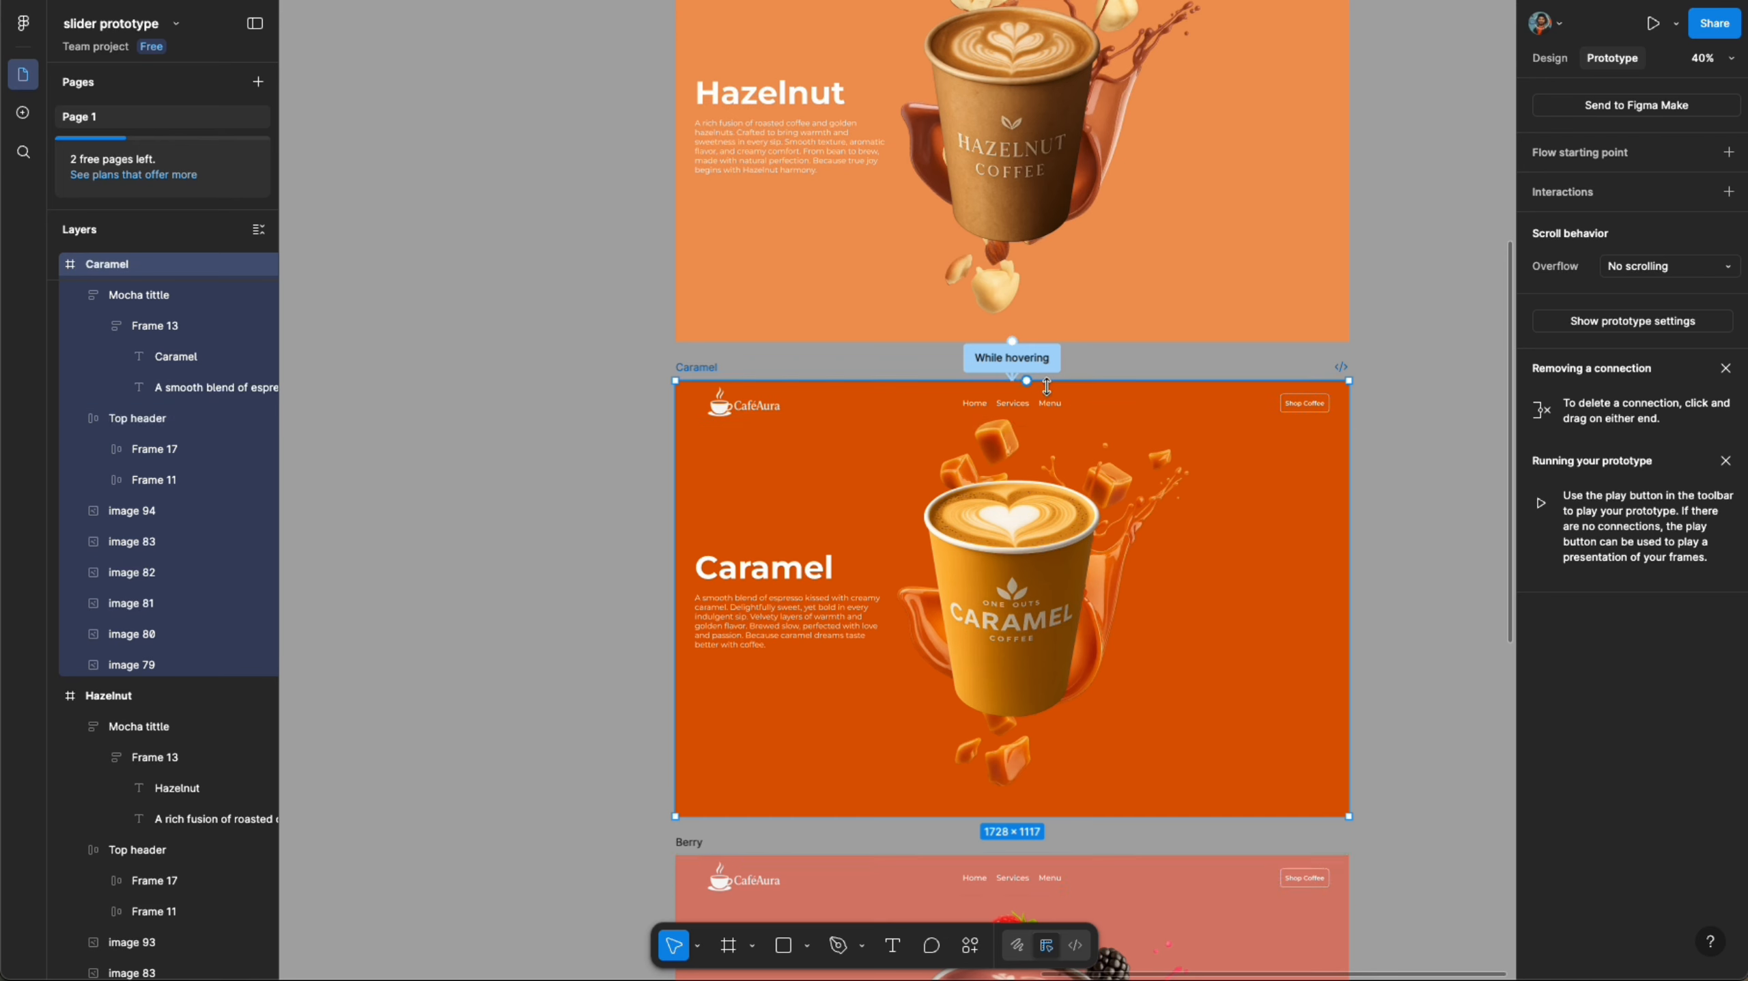
# - Connect the Caramel frame back to Hazelnut and set the trigger to On drag
pyautogui.moveTo(1349, 601); pyautogui.dragTo(1299, 216)
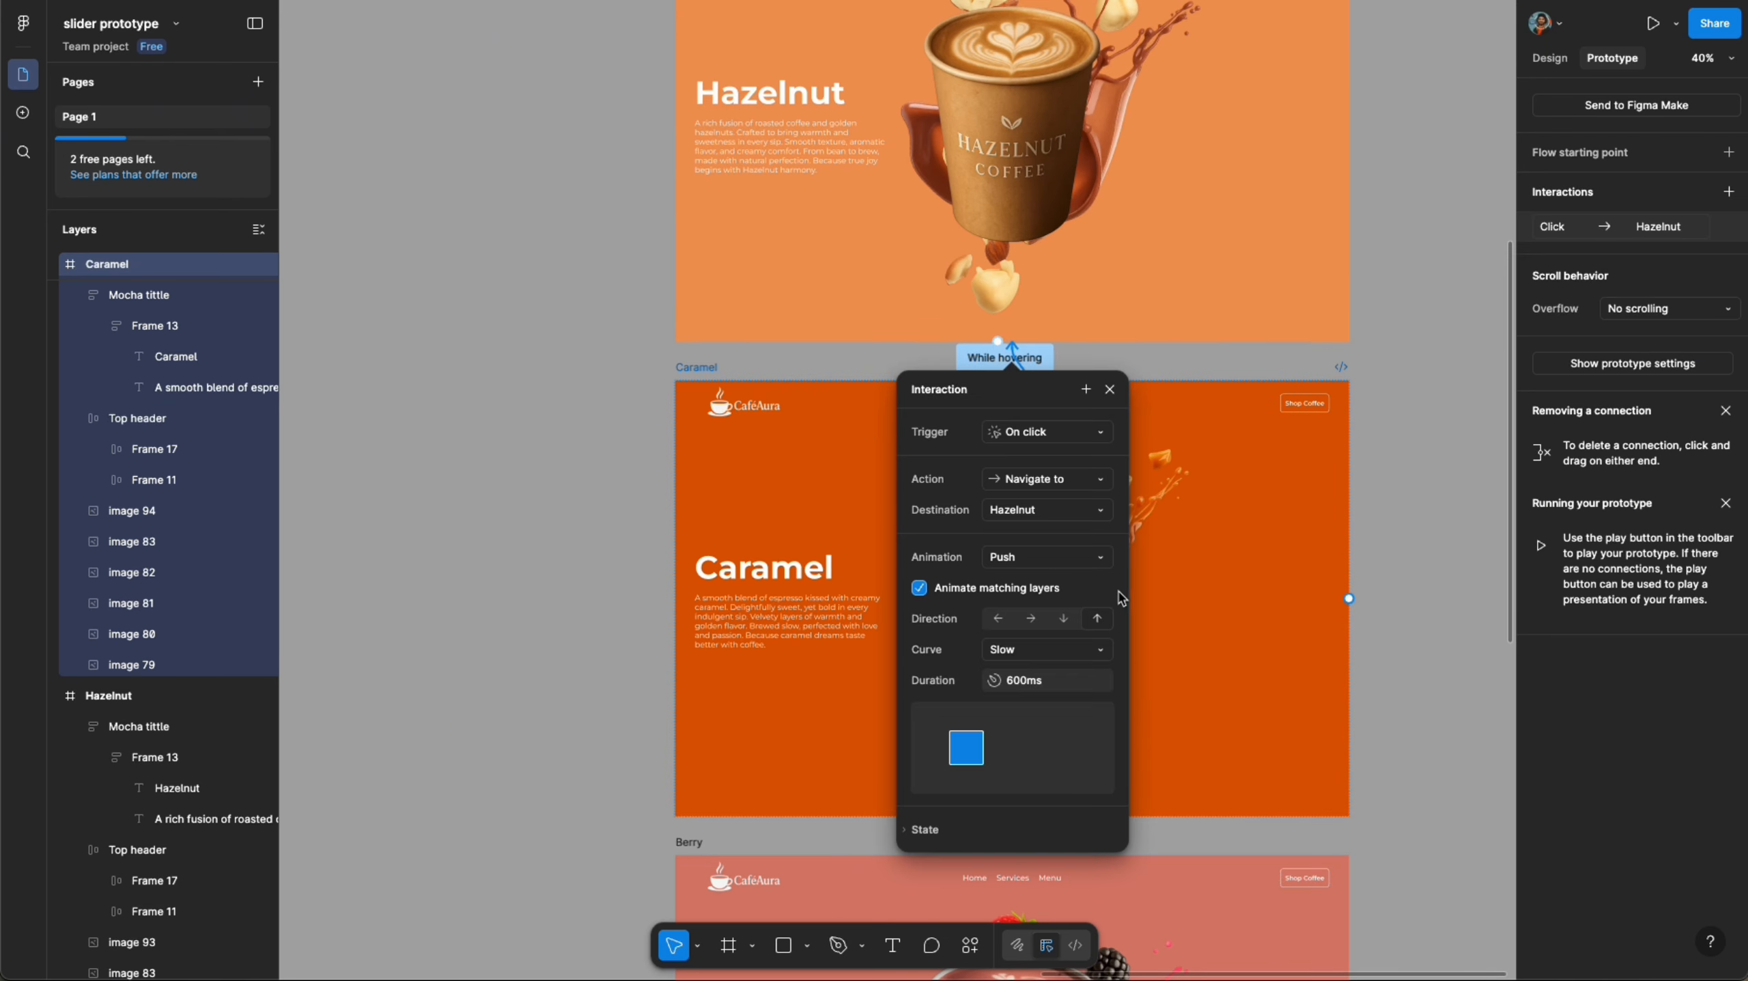
pyautogui.click(1075, 433)
pyautogui.click(1081, 467)
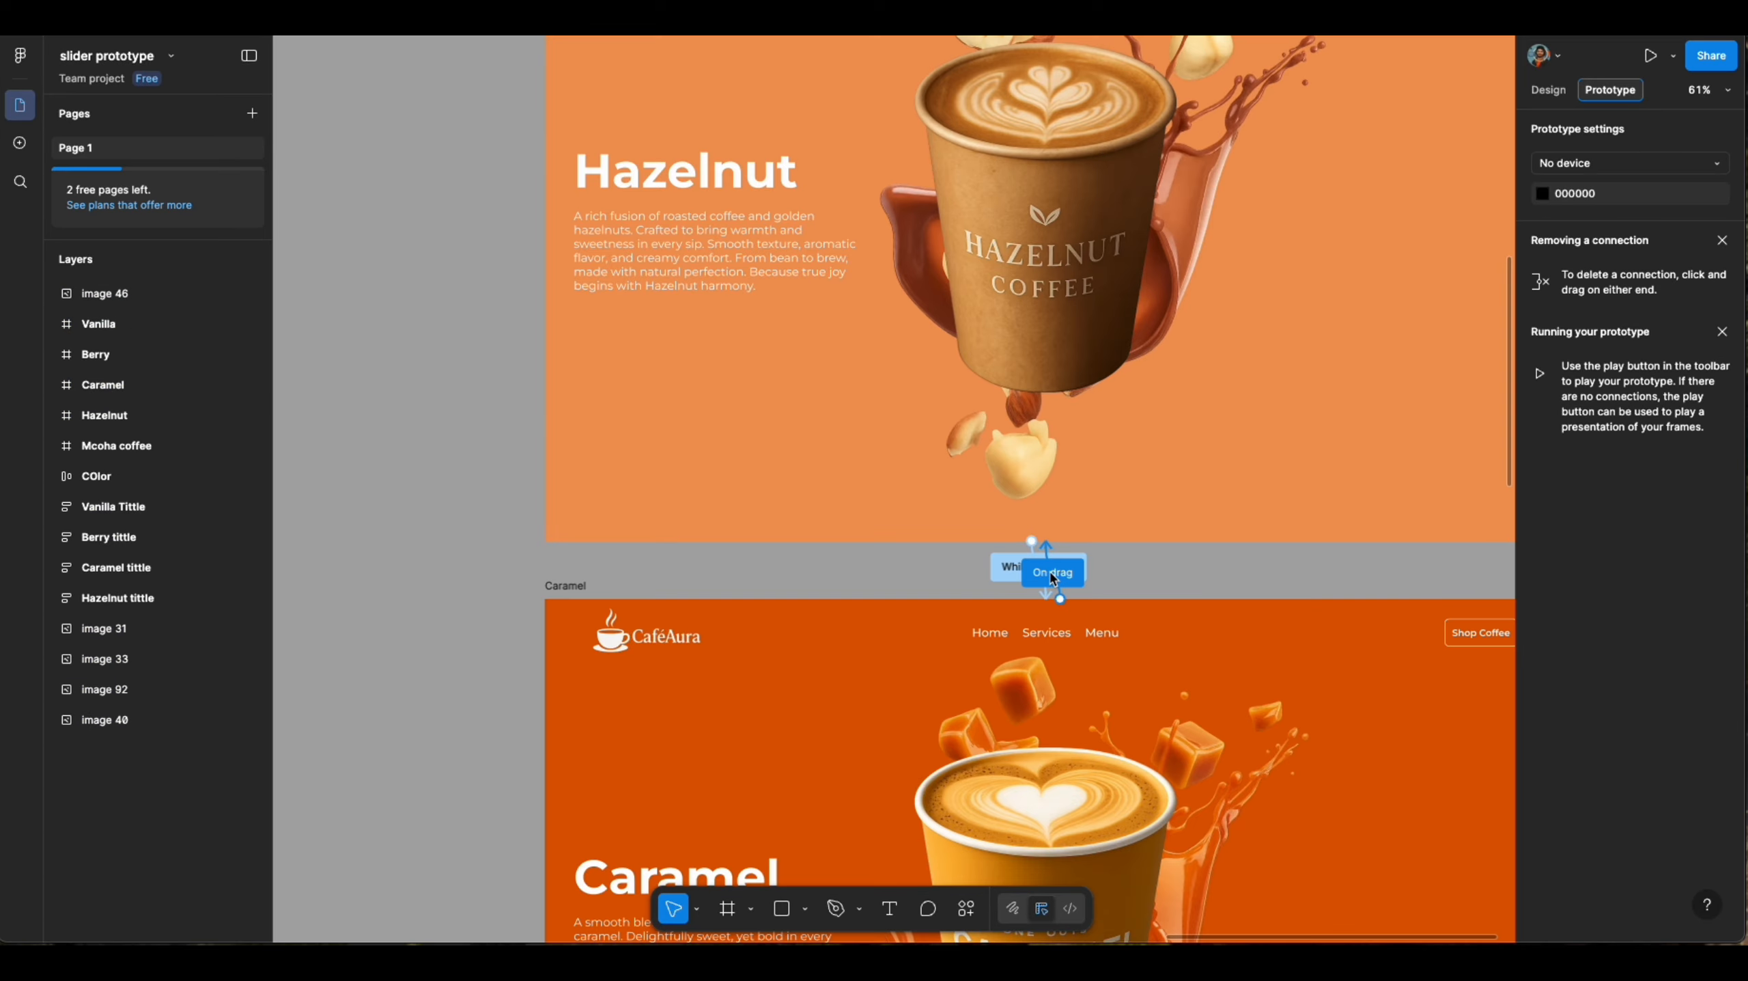
# - Change the Hazelnut-to-Caramel connection's trigger to On drag
pyautogui.scroll(3, 1023, 570)
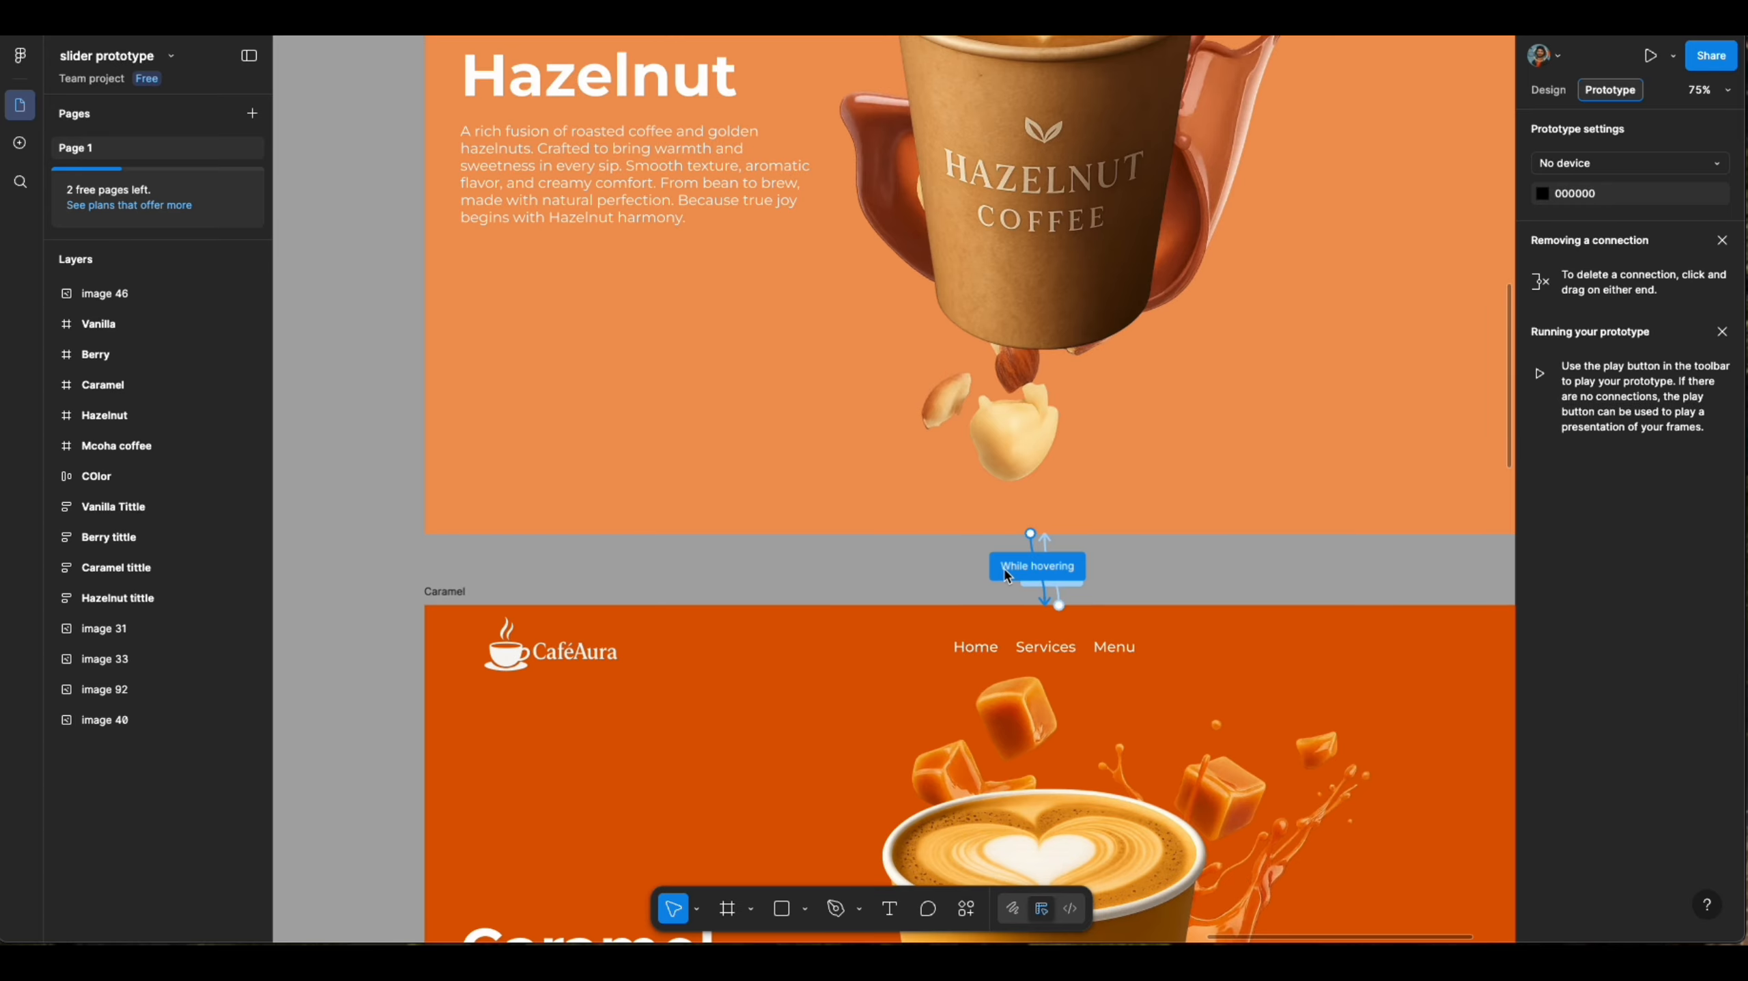
pyautogui.click(1016, 577)
pyautogui.click(1049, 659)
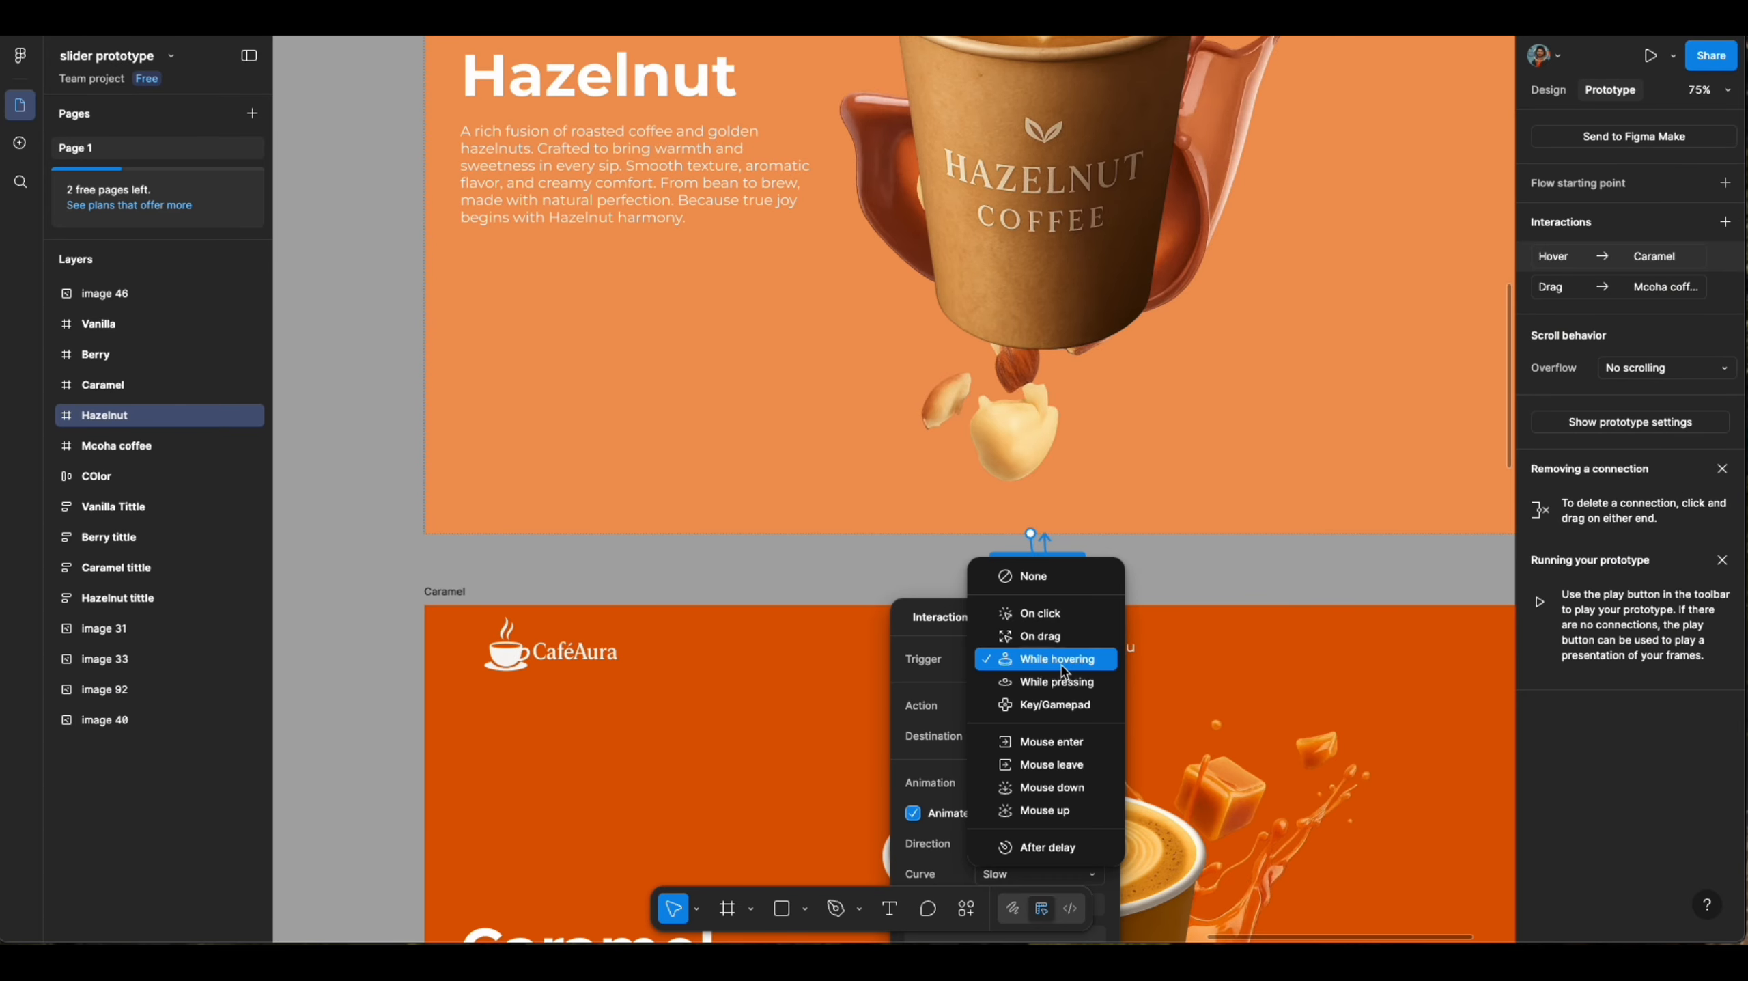
pyautogui.click(1040, 636)
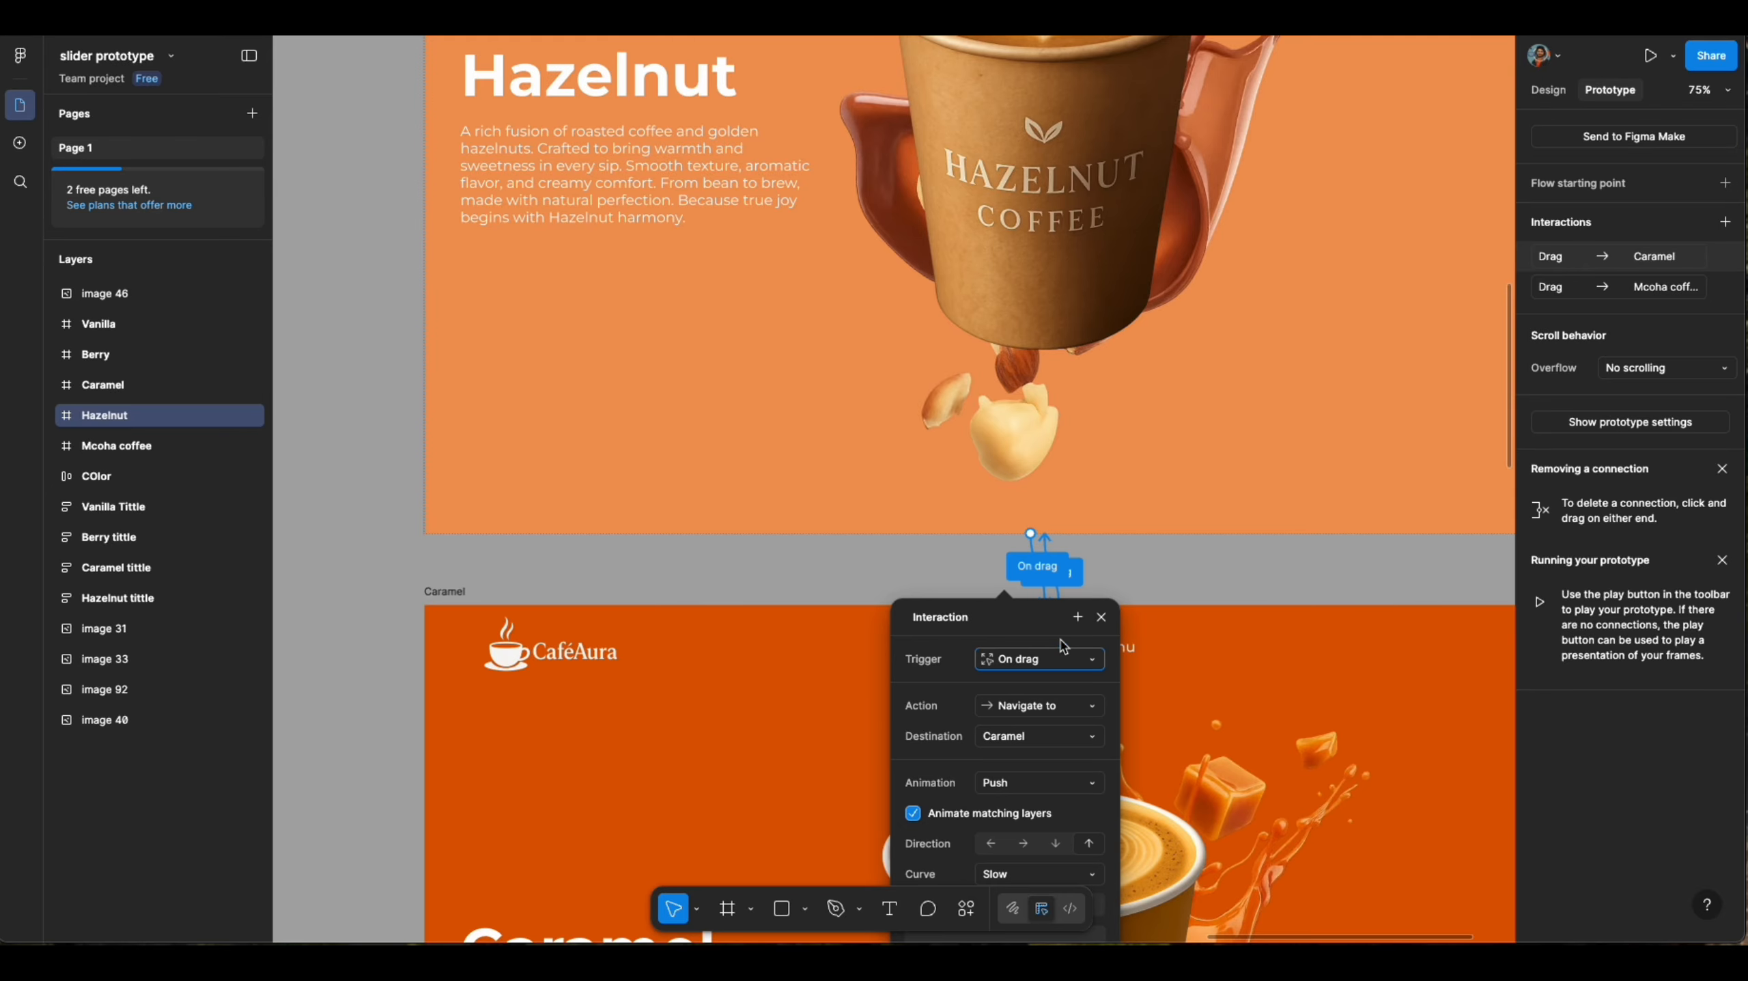
pyautogui.click(1201, 571)
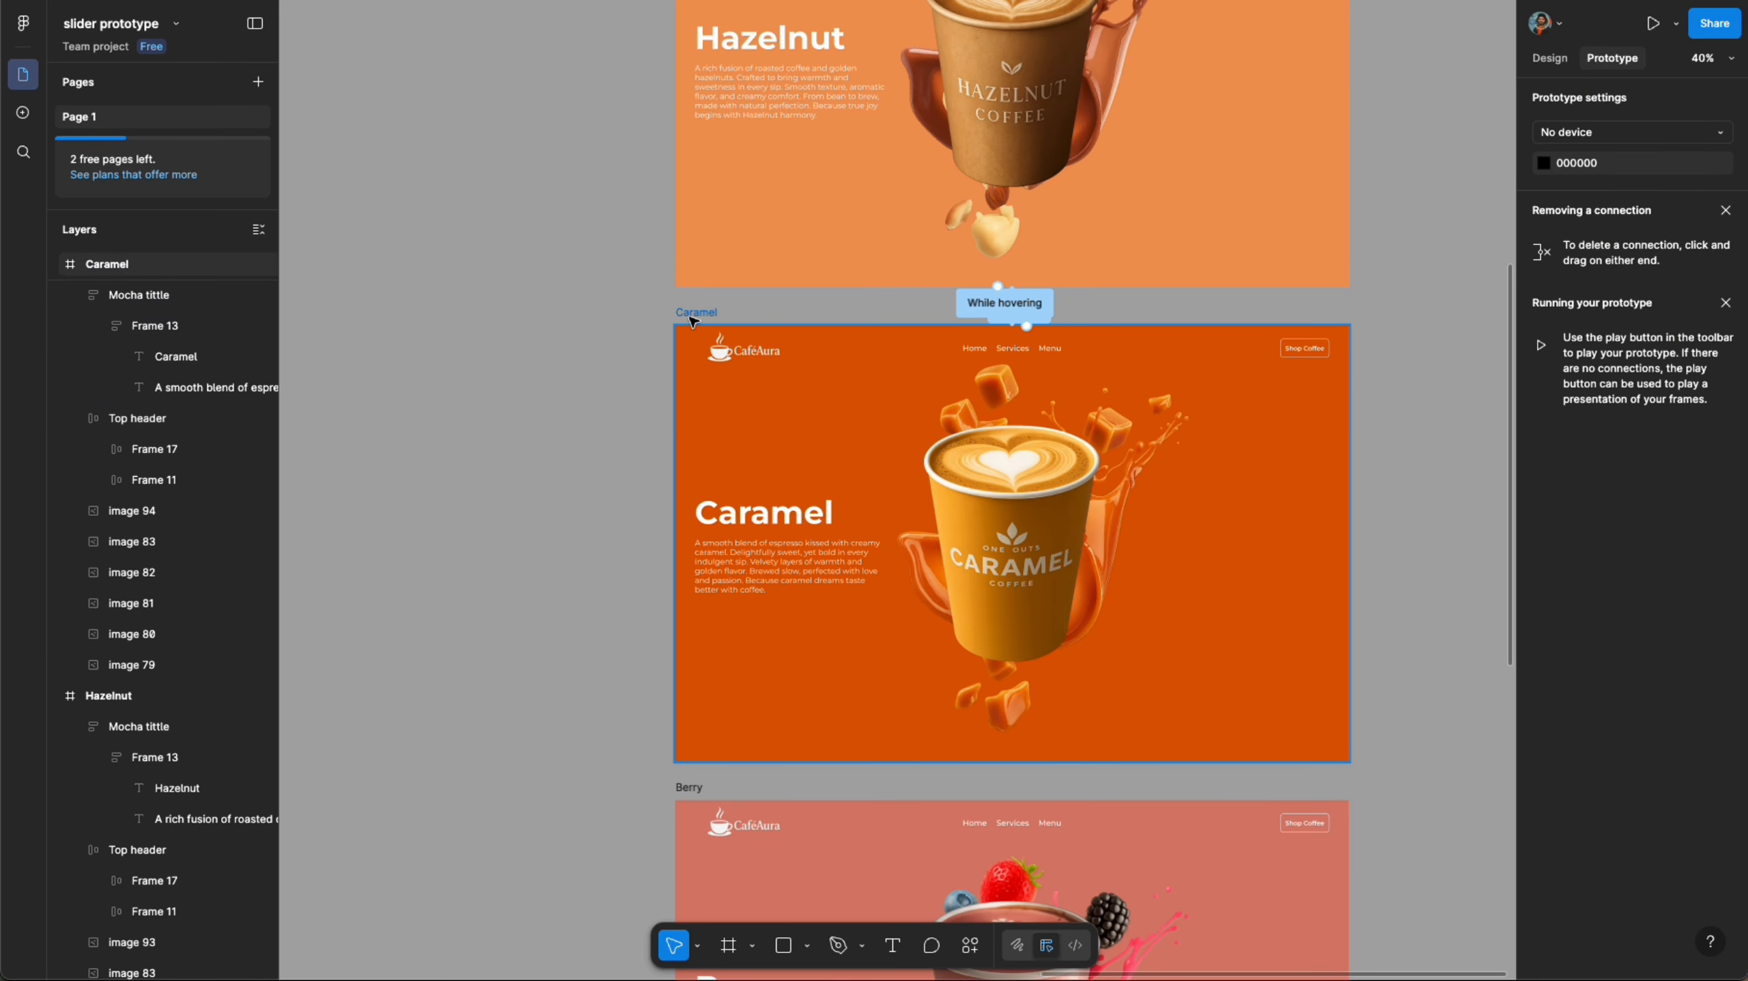
# - Connect the Caramel frame to Berry with an On drag trigger
pyautogui.click(693, 320)
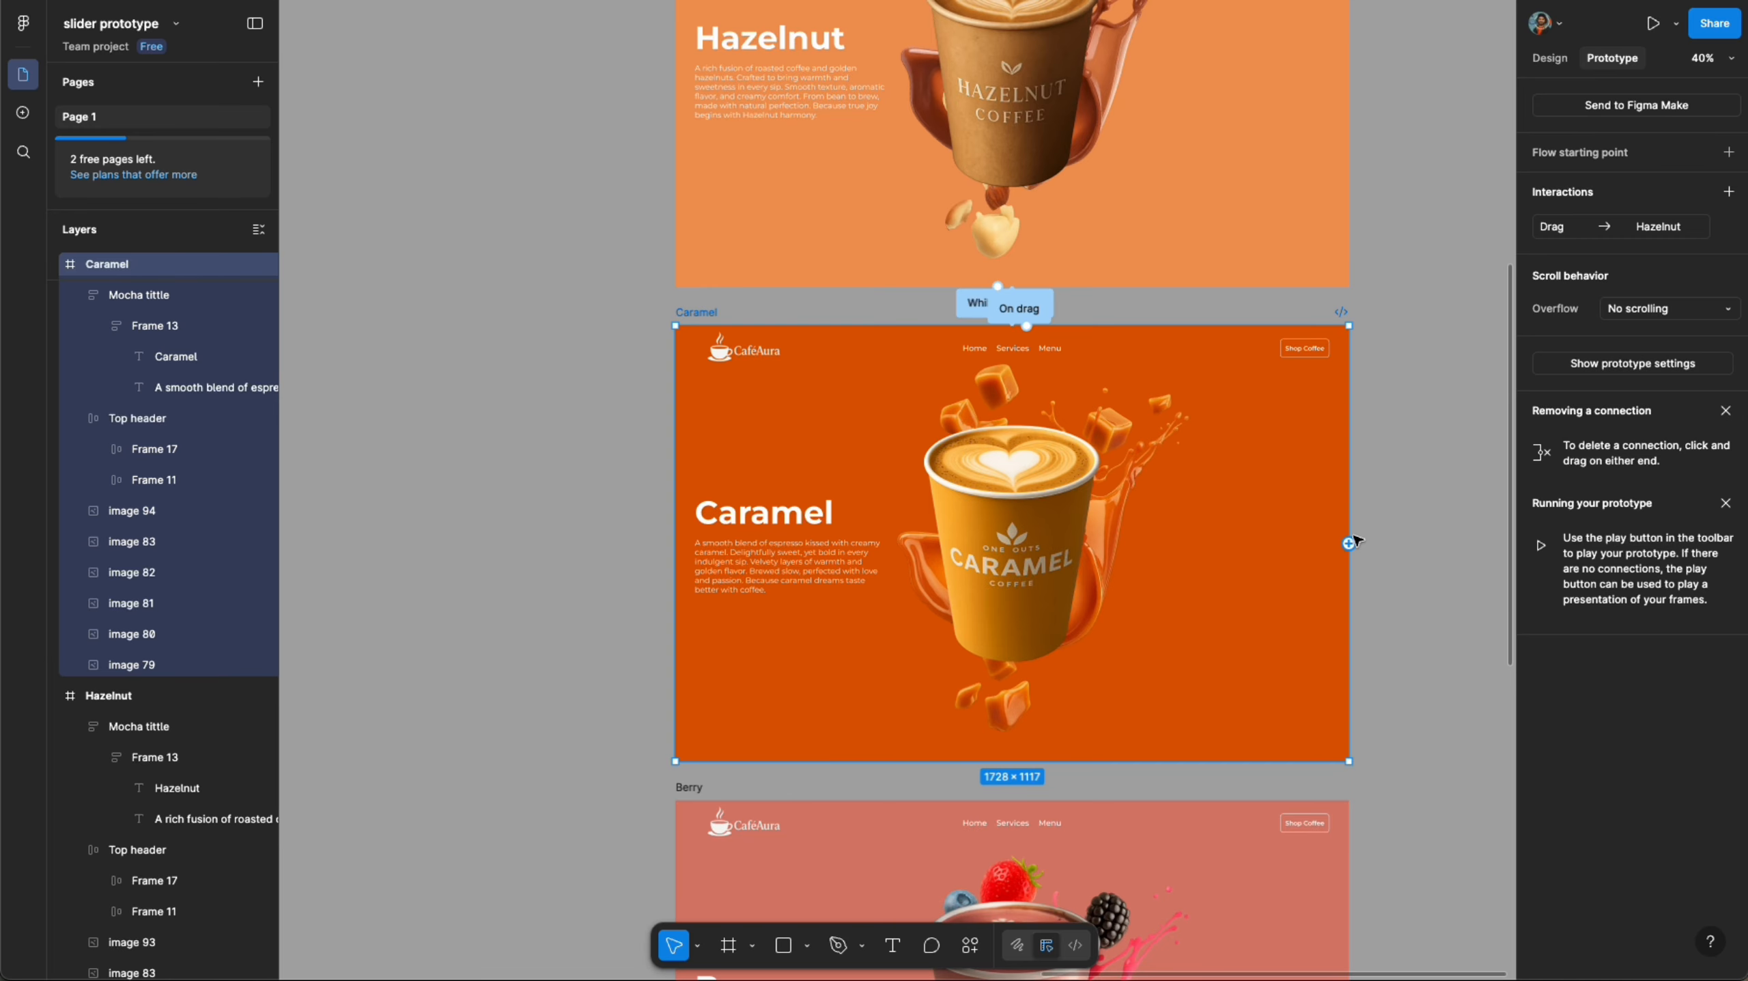
pyautogui.moveTo(1349, 542); pyautogui.dragTo(1350, 803)
pyautogui.scroll(-3, 1116, 527)
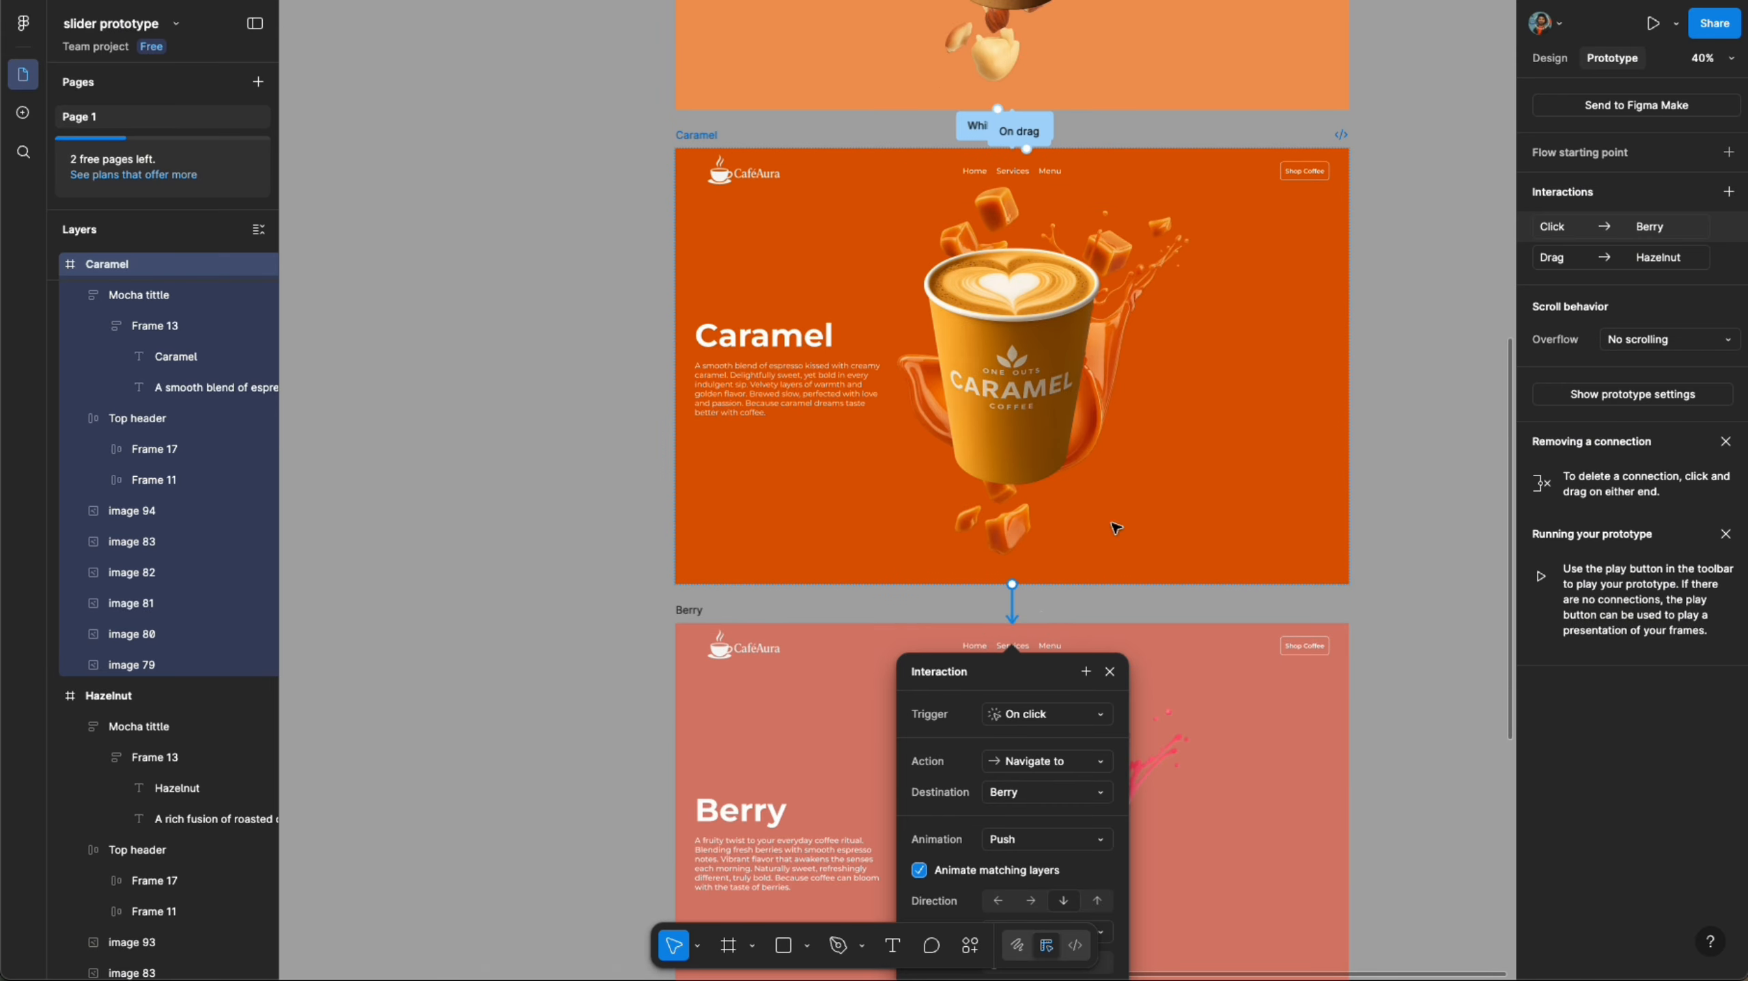
pyautogui.scroll(-4, 1116, 527)
pyautogui.click(1077, 420)
pyautogui.click(1075, 439)
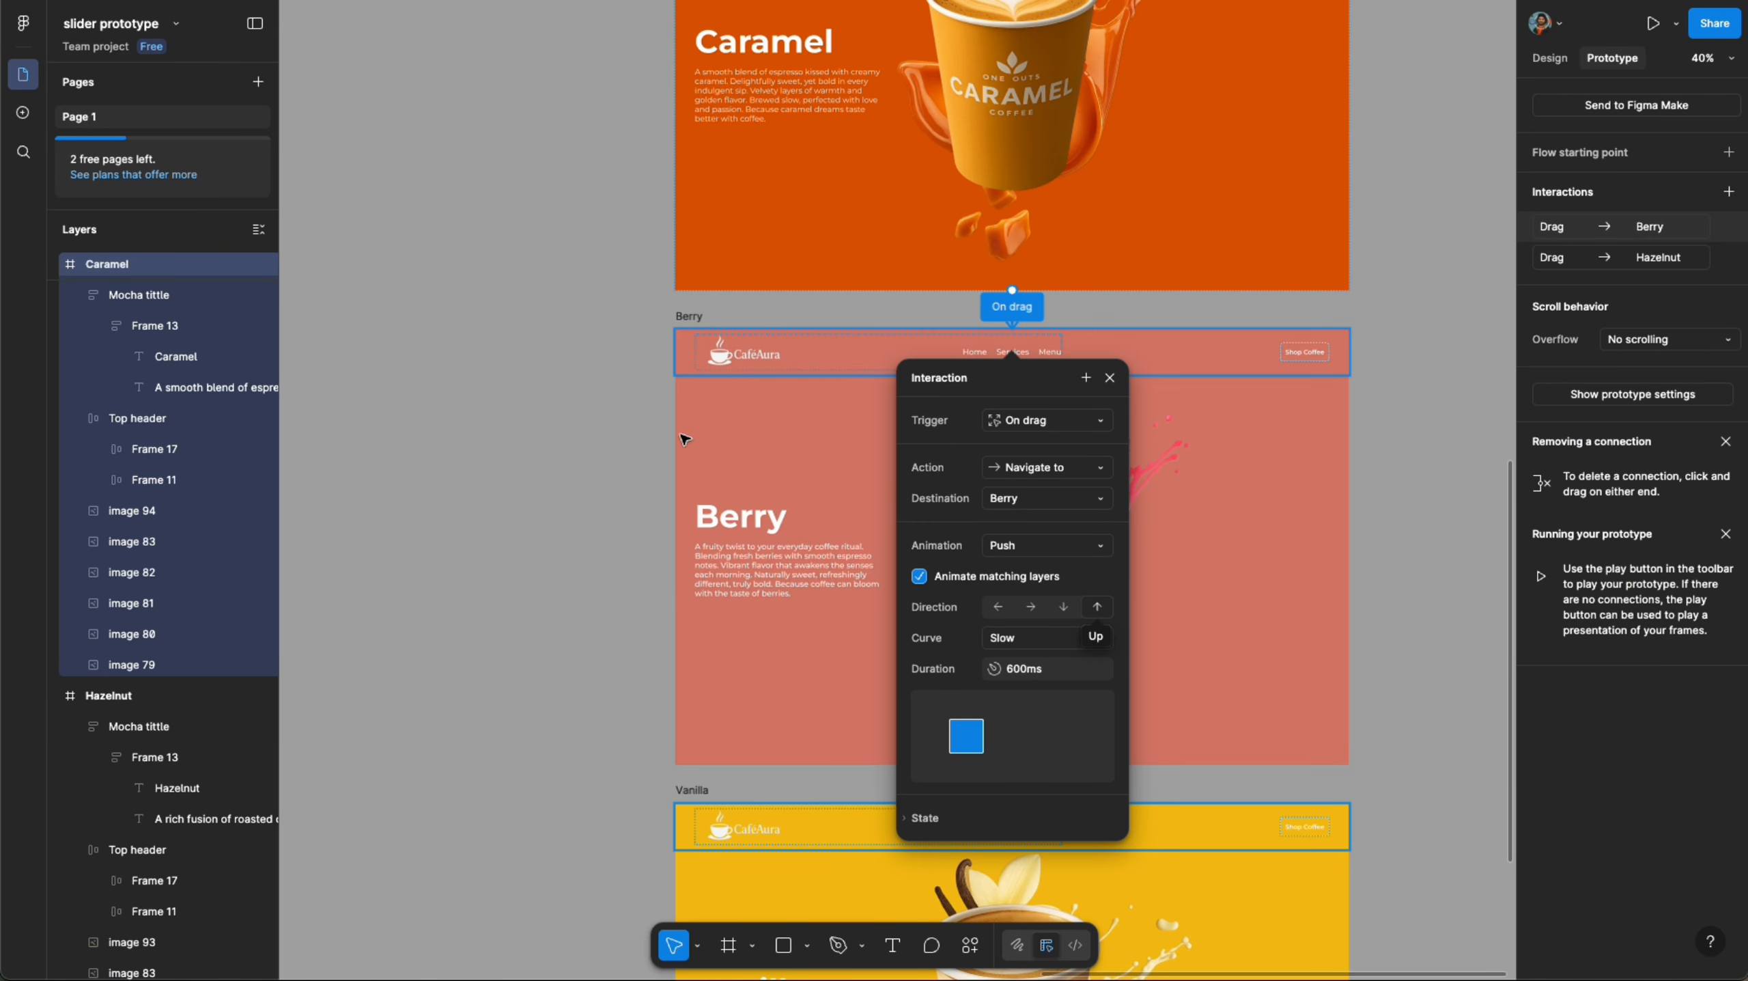
# - Connect the Berry frame back to Caramel with an On drag trigger
pyautogui.click(692, 317)
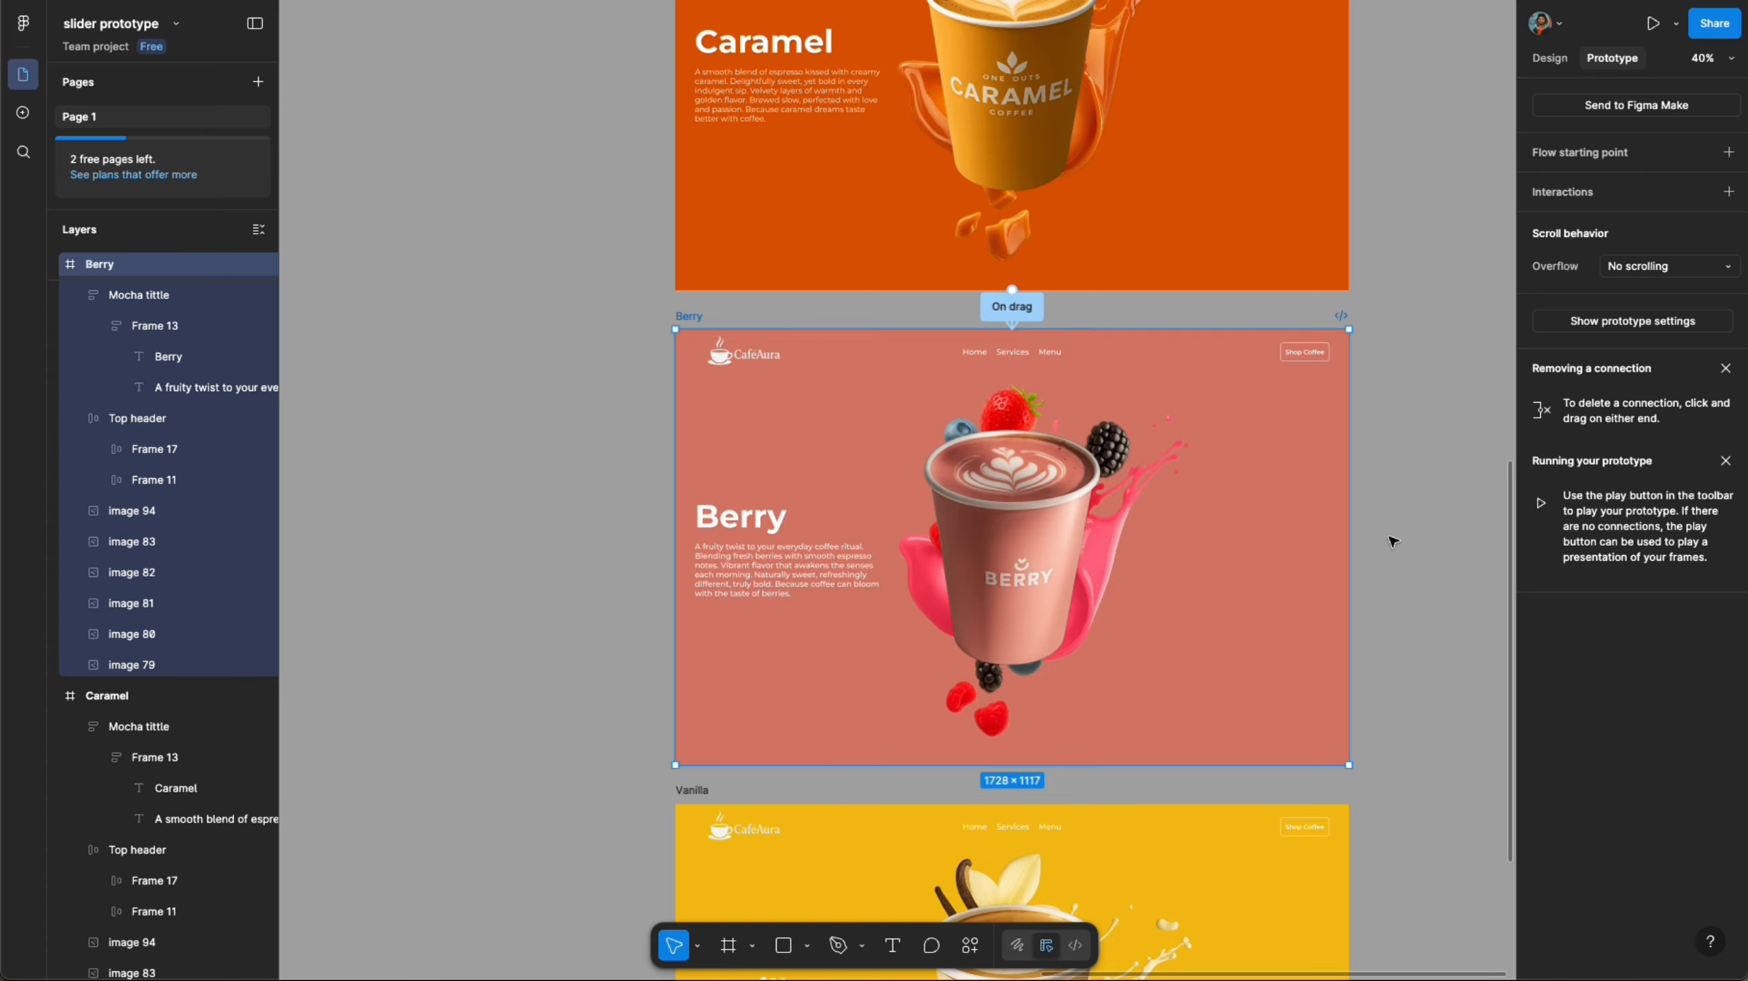
pyautogui.moveTo(1330, 345); pyautogui.dragTo(1260, 245)
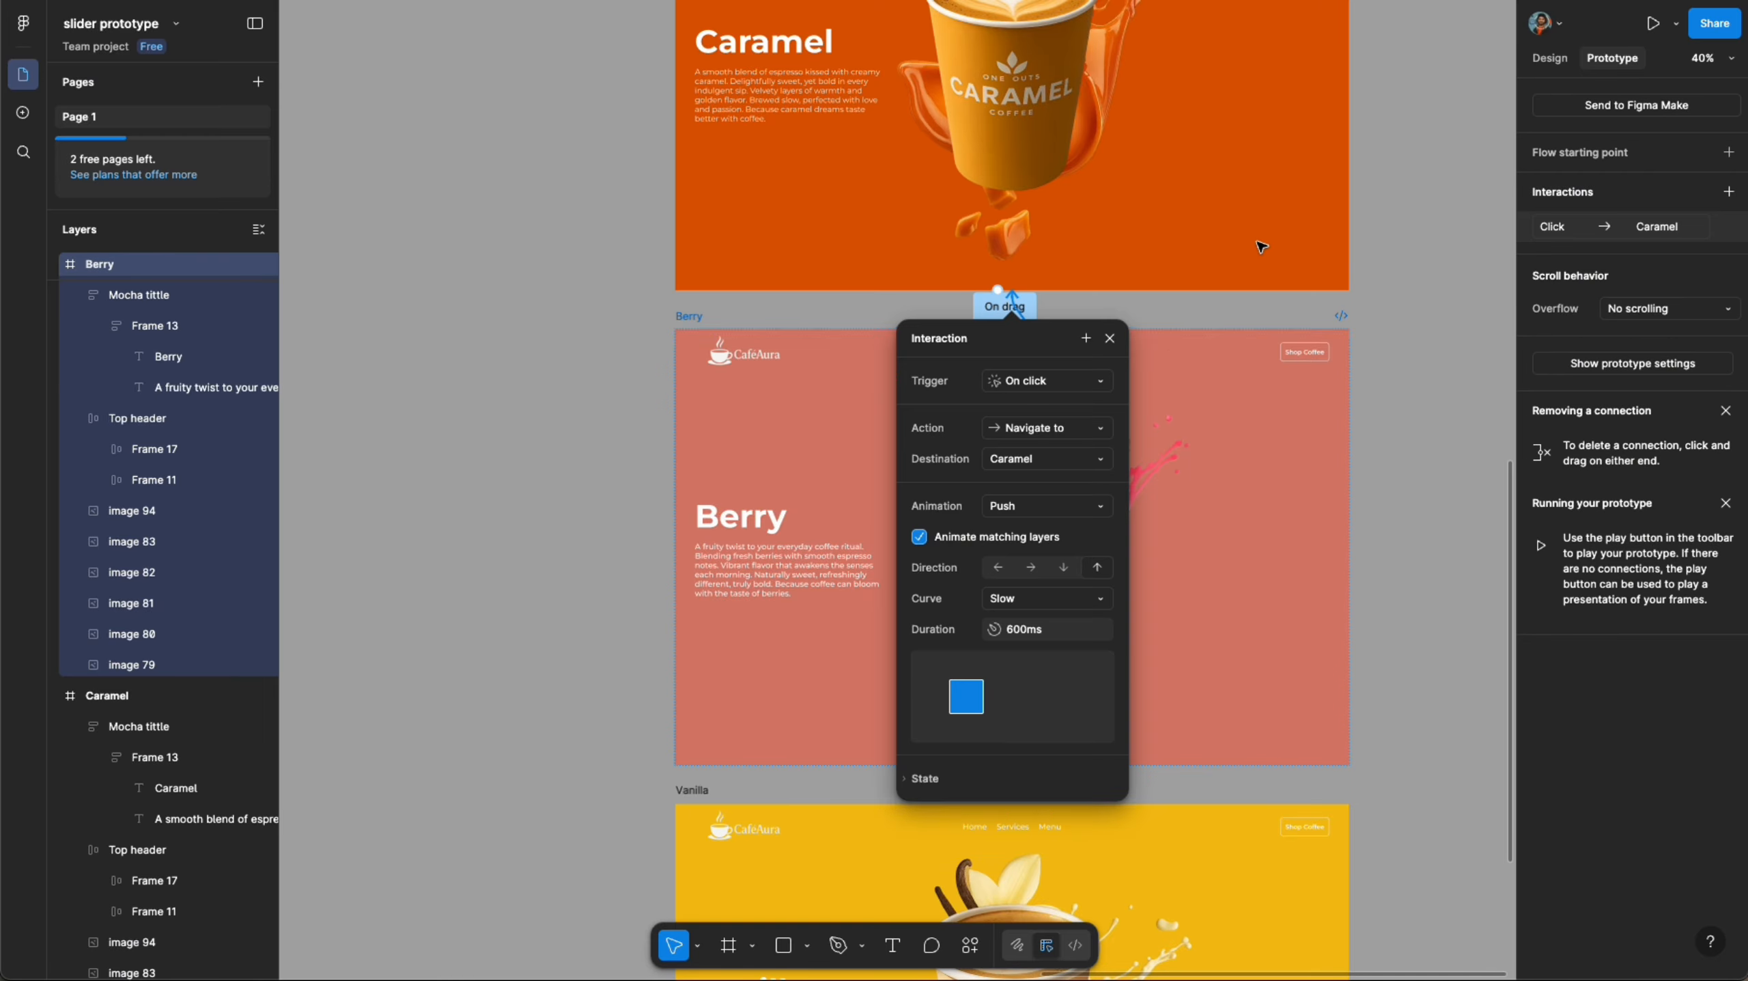
pyautogui.click(1103, 380)
pyautogui.click(1103, 407)
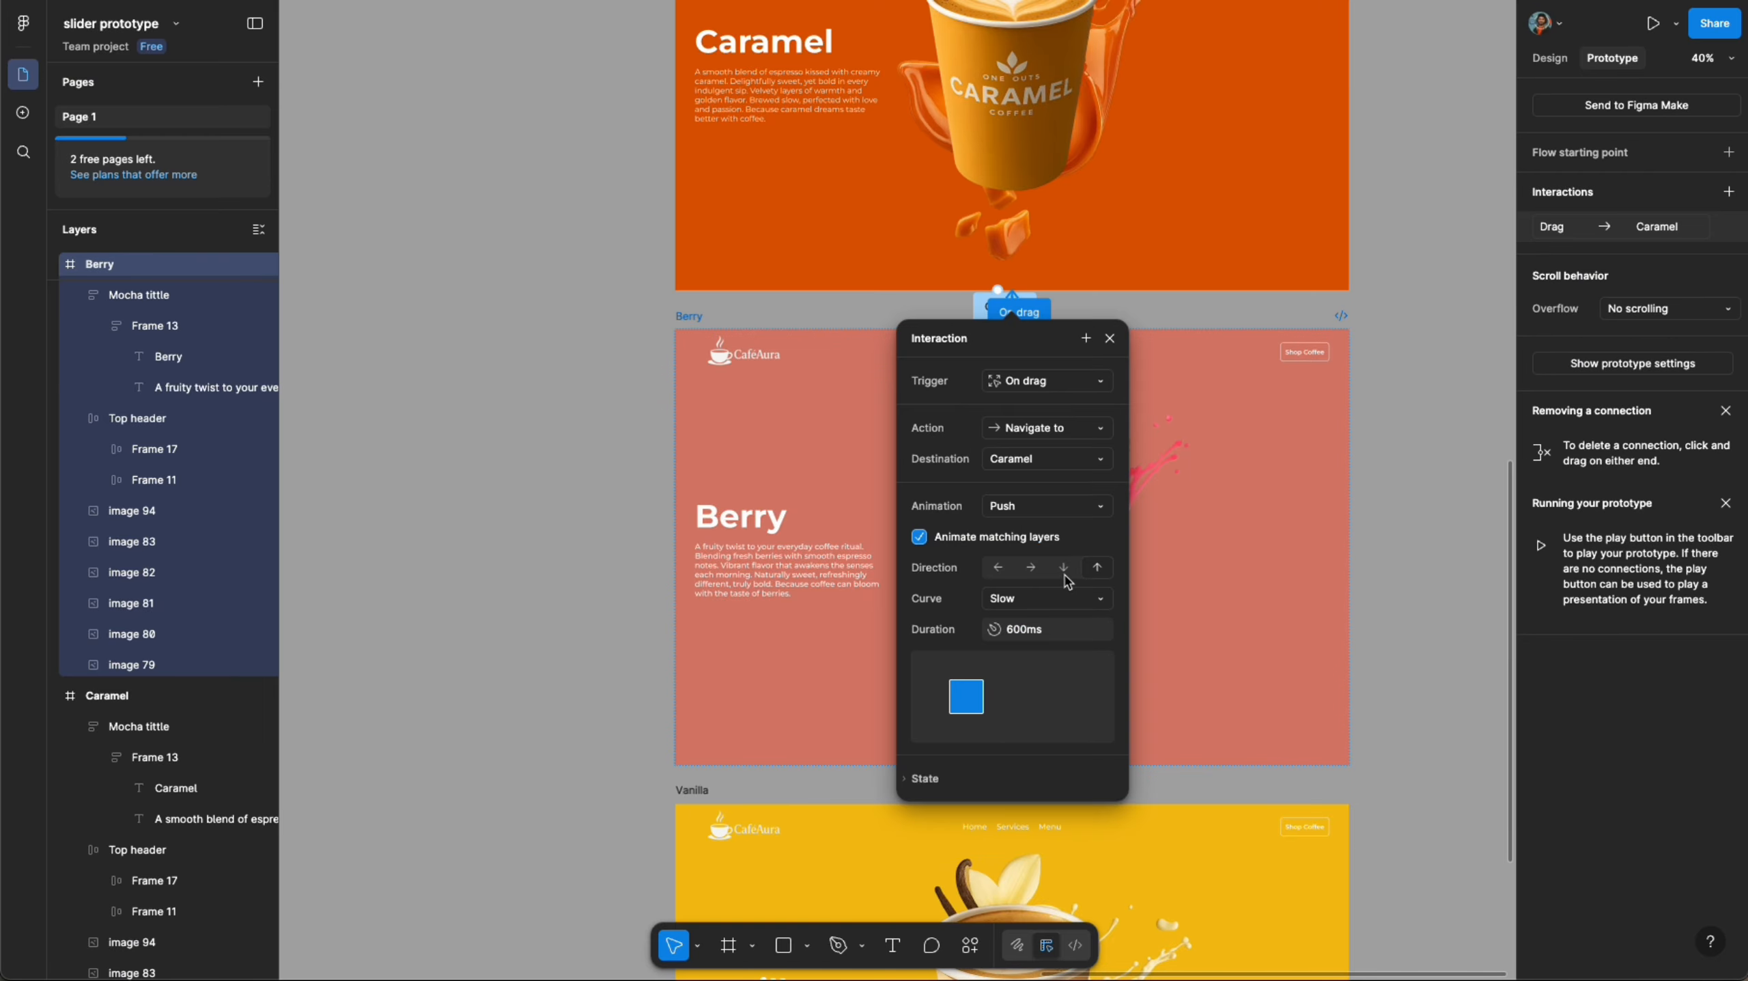
pyautogui.click(648, 348)
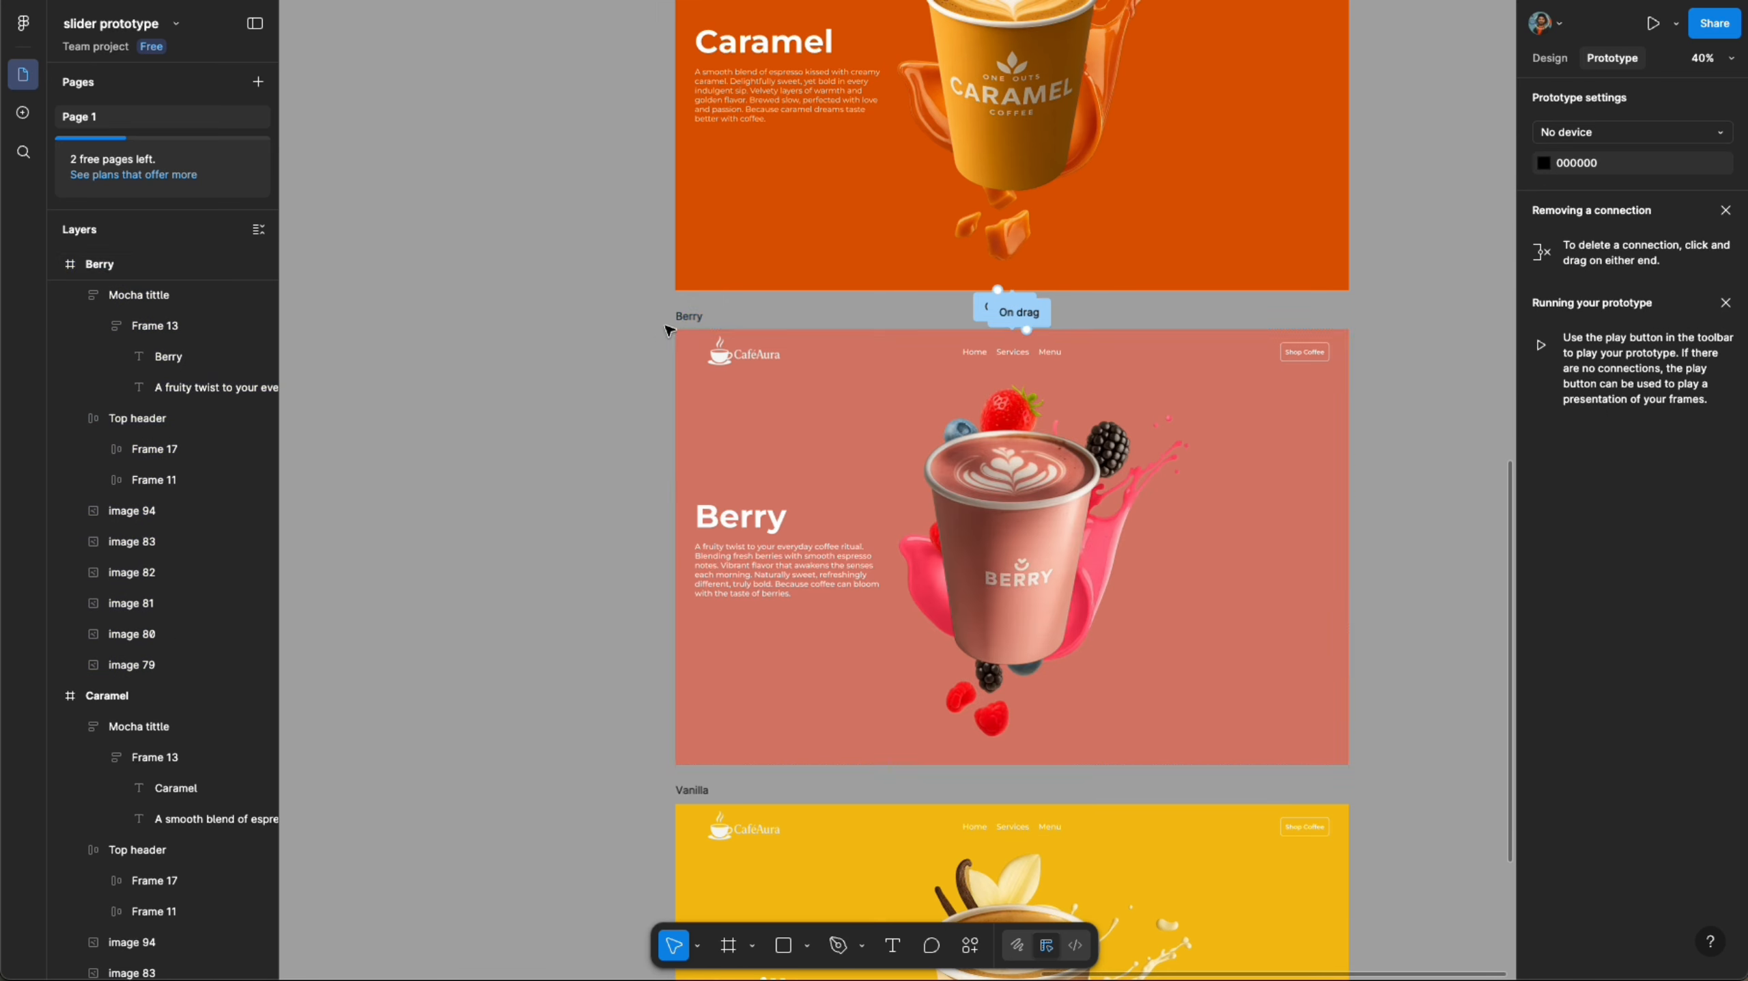
# - Connect the Berry frame to Vanilla with an On drag trigger and the Up direction
pyautogui.click(689, 317)
pyautogui.moveTo(1349, 547); pyautogui.dragTo(1247, 707)
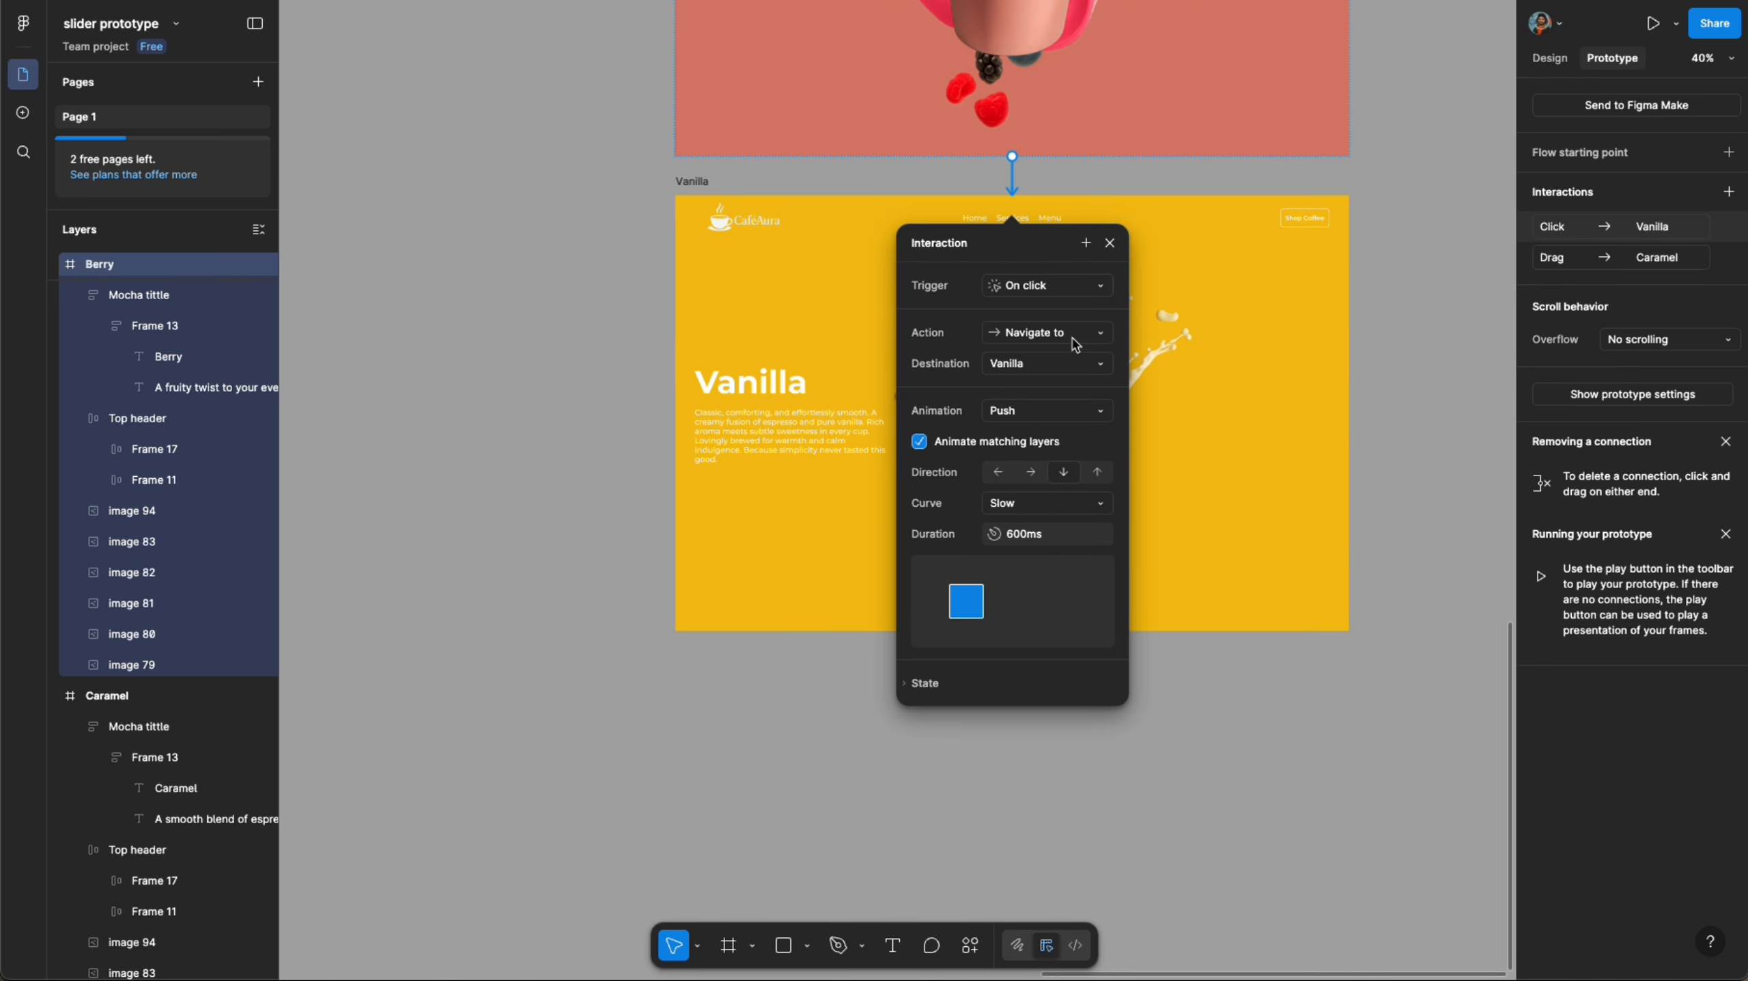
pyautogui.click(1048, 289)
pyautogui.click(1057, 309)
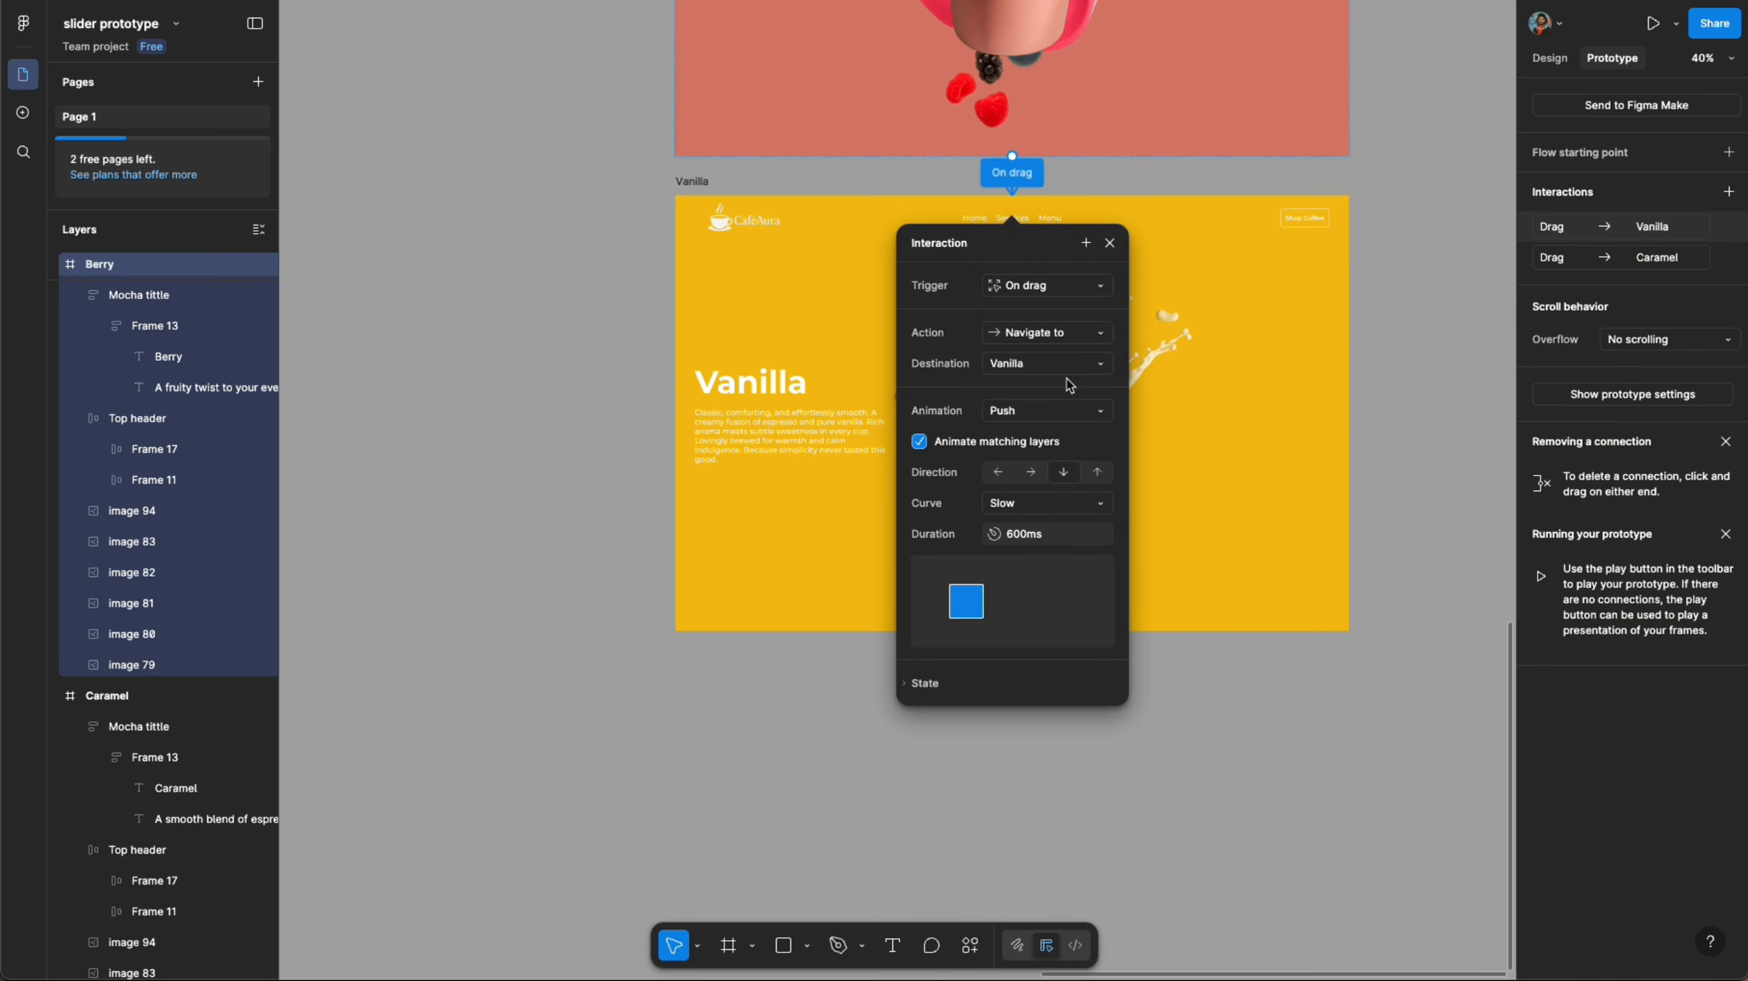
pyautogui.click(1095, 474)
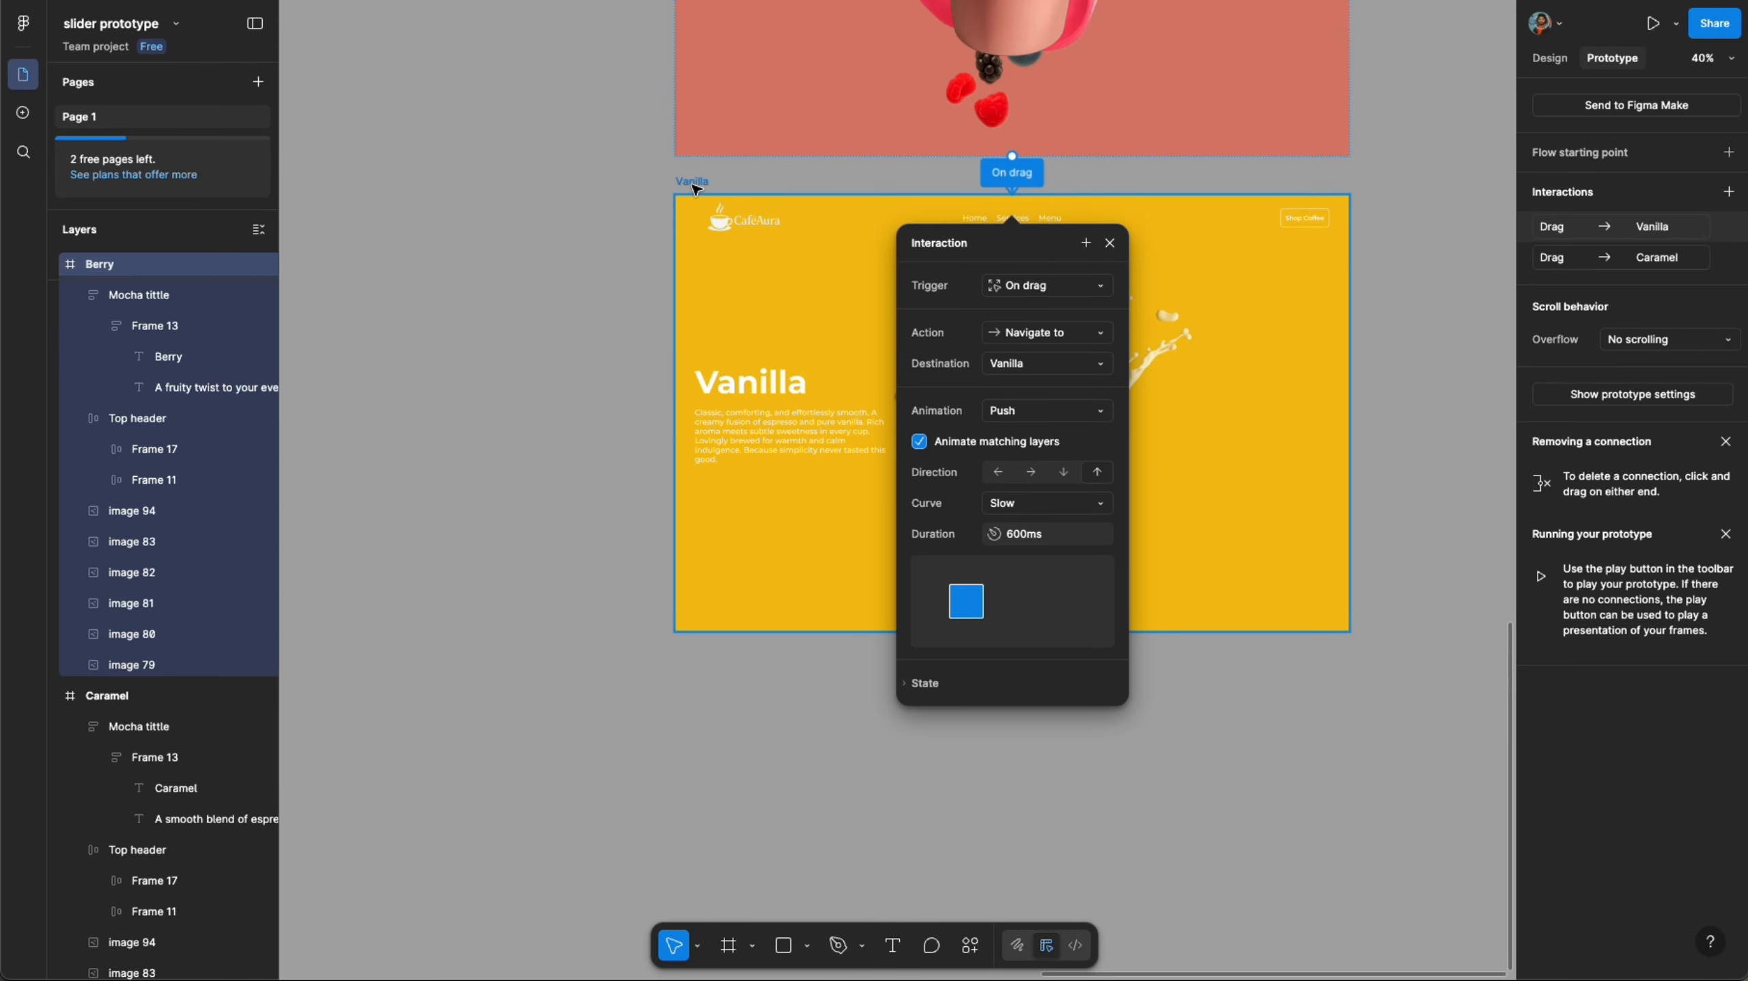
# - Connect the Vanilla frame back to Berry with an On drag trigger
pyautogui.click(694, 183)
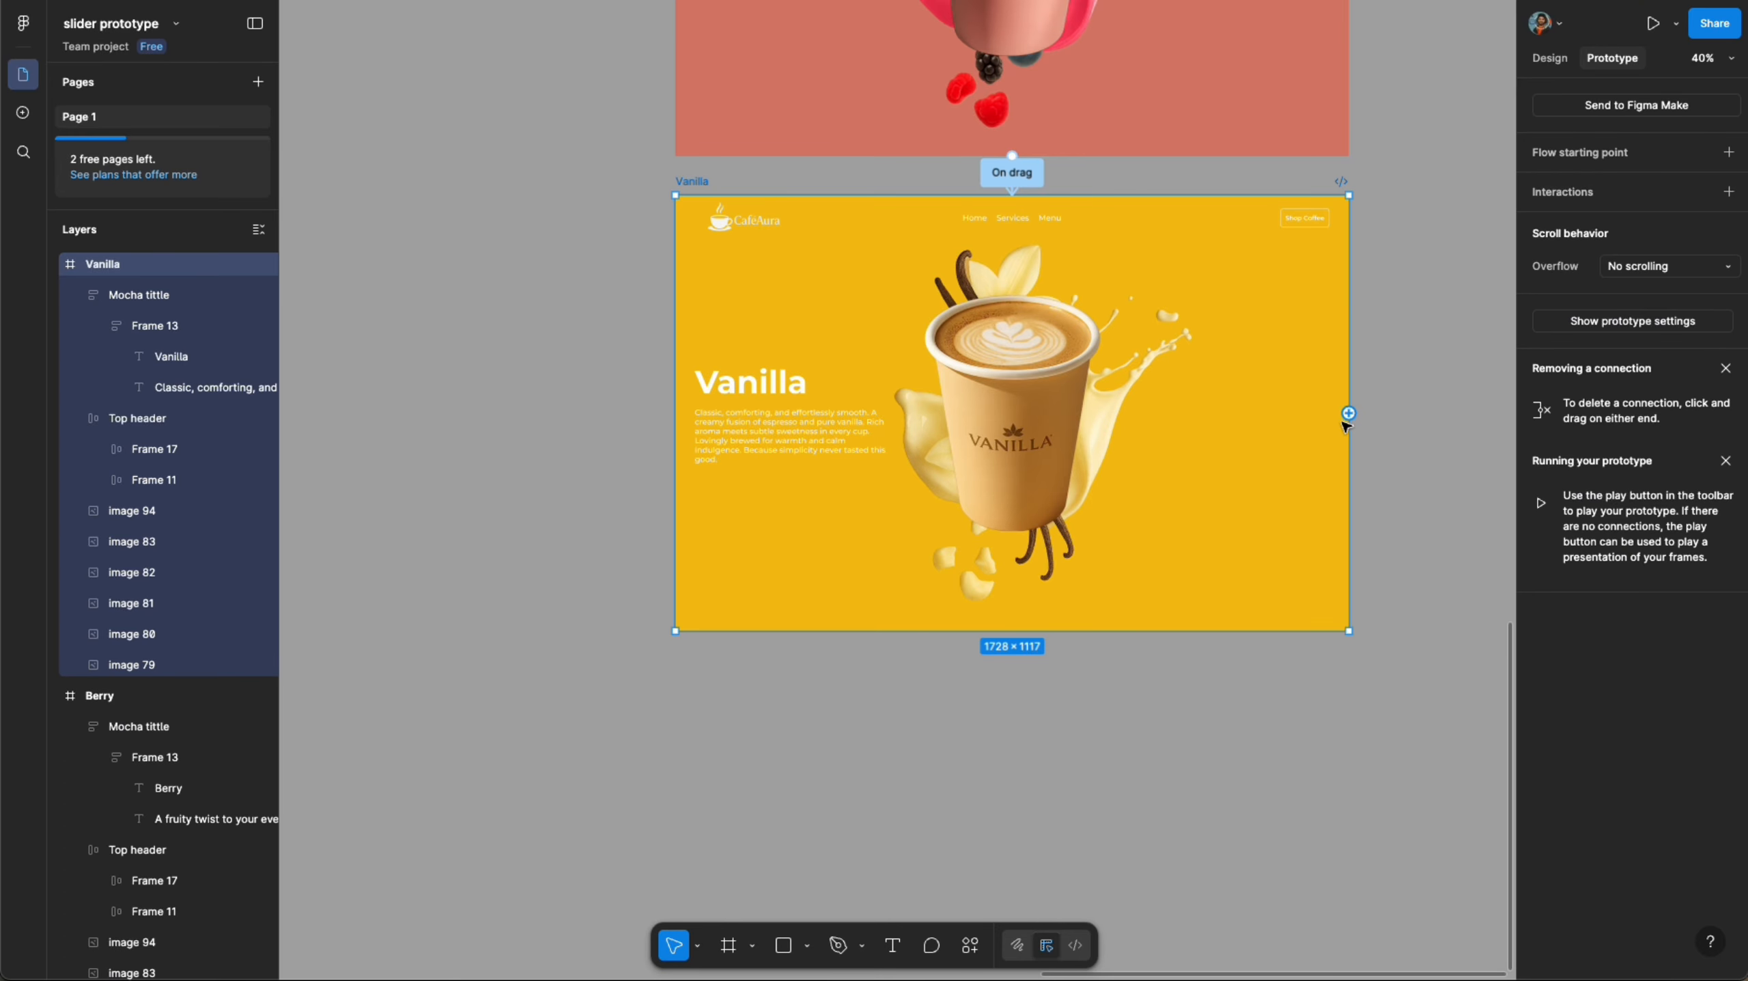
pyautogui.moveTo(1350, 416); pyautogui.dragTo(1280, 125)
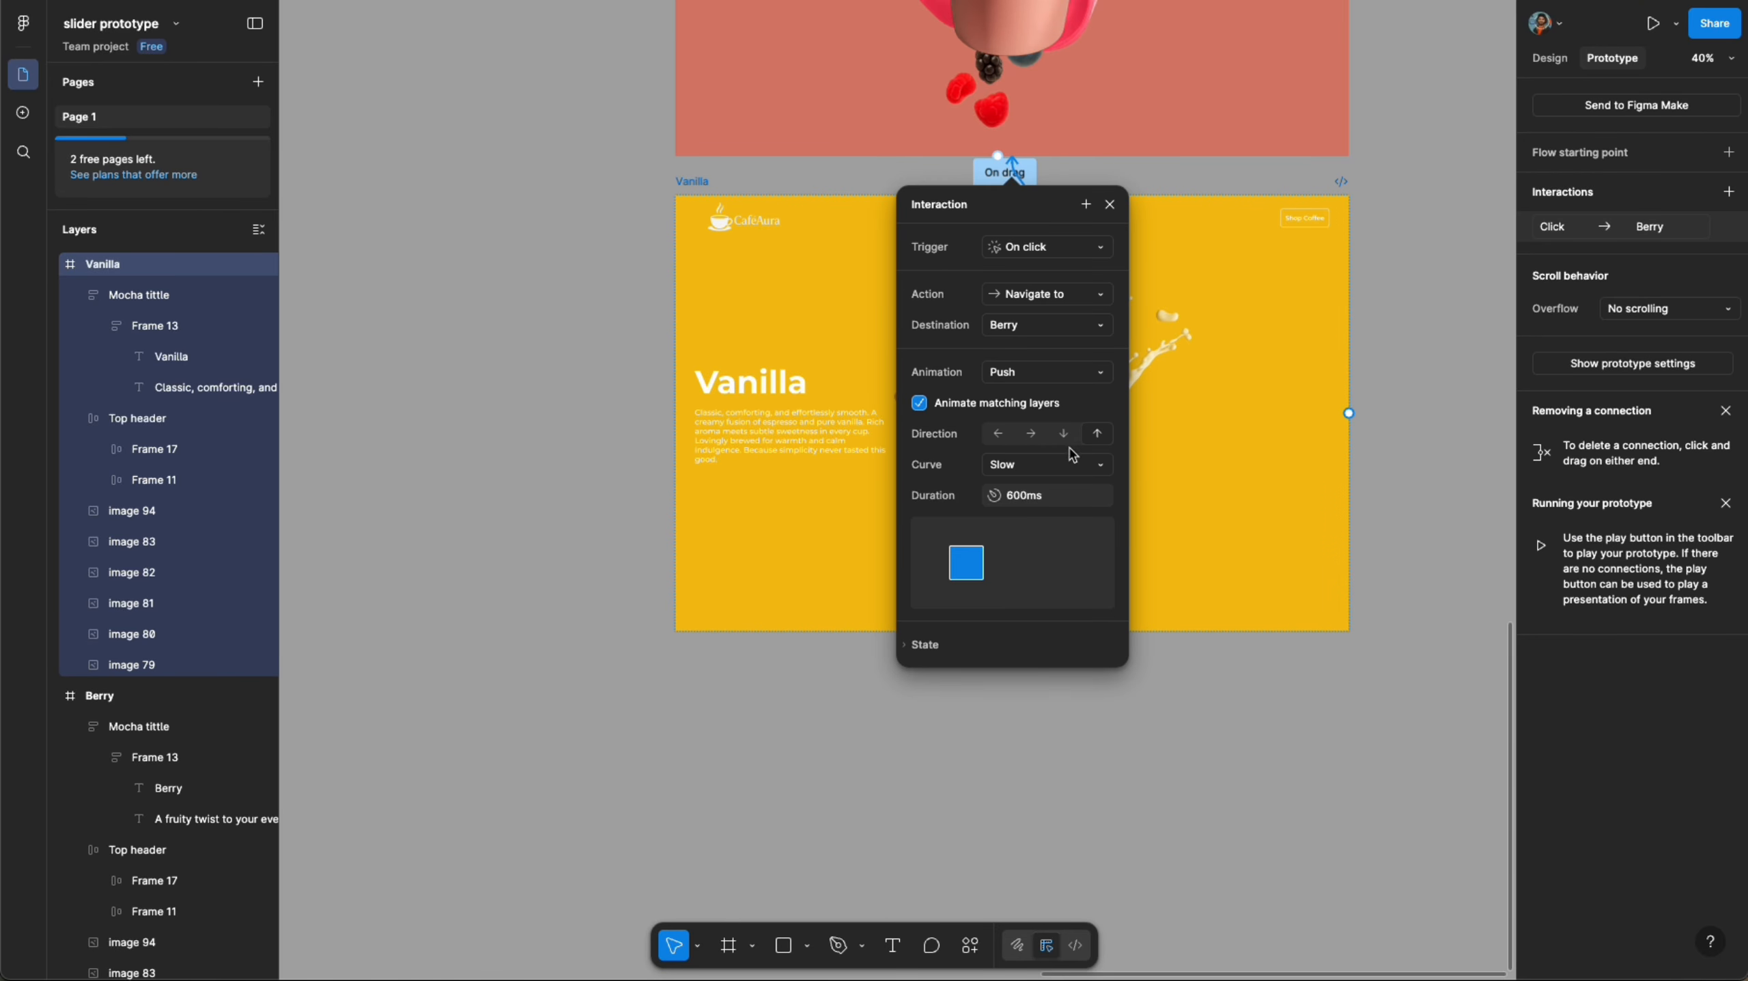
pyautogui.click(1082, 254)
pyautogui.click(1092, 269)
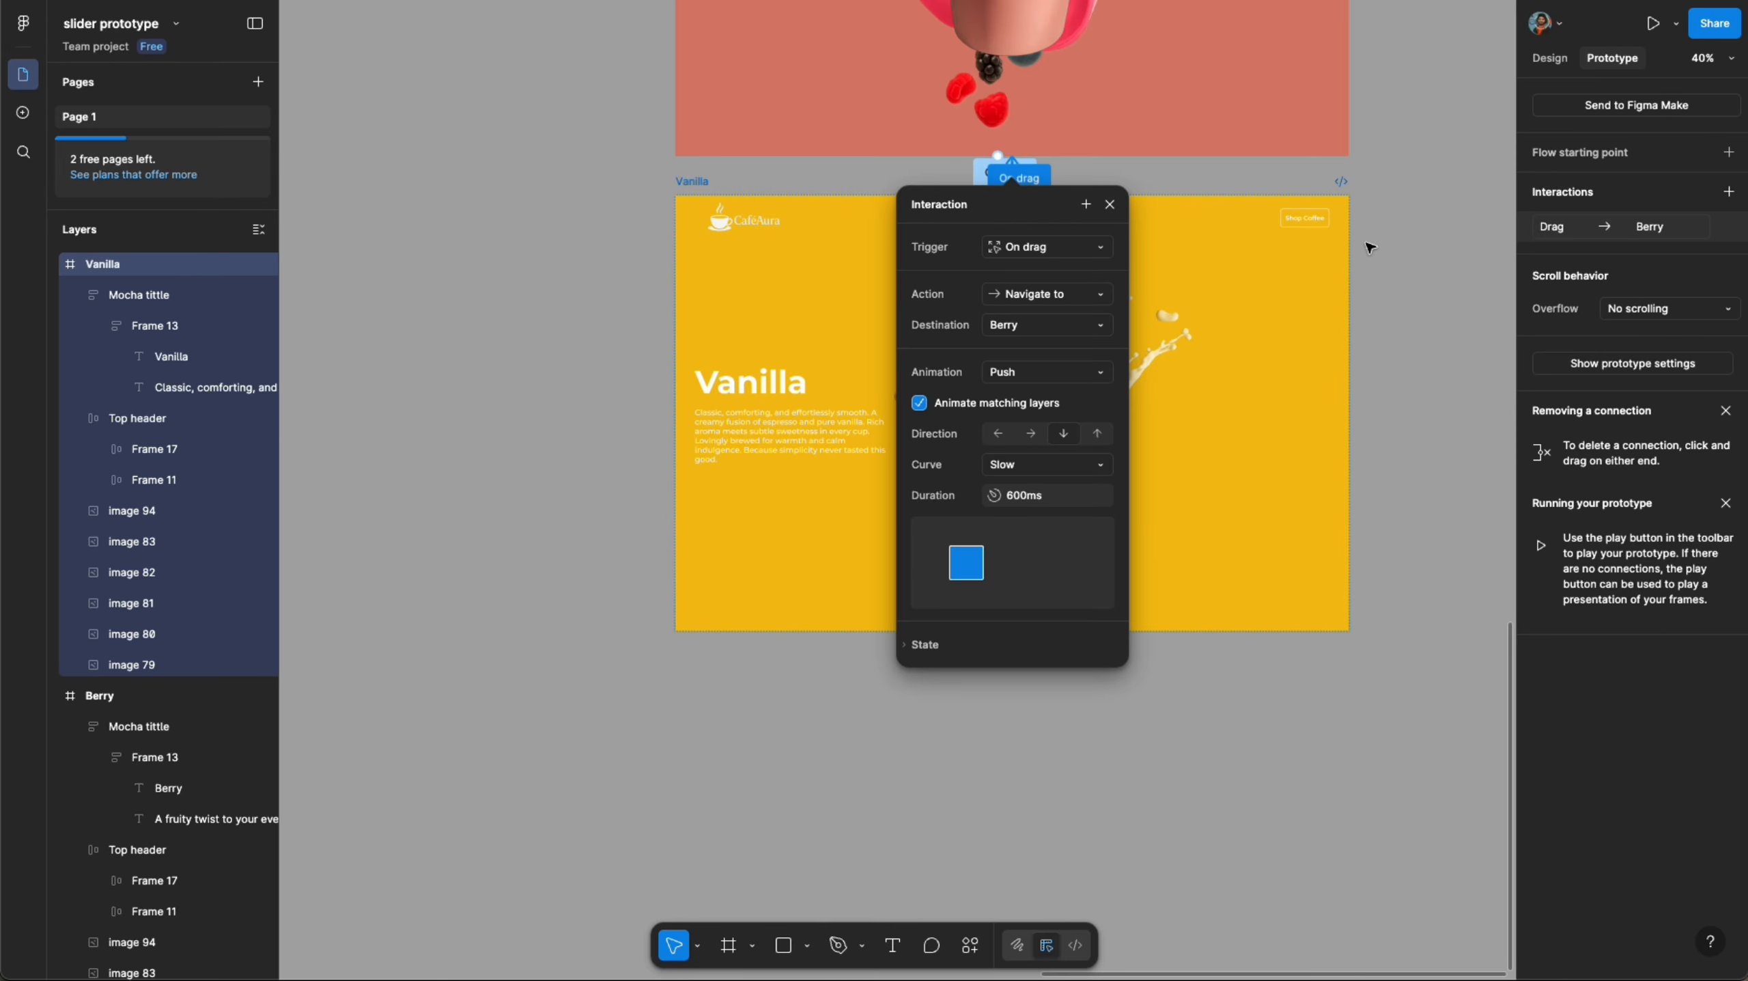
pyautogui.scroll(1, 1308, 293)
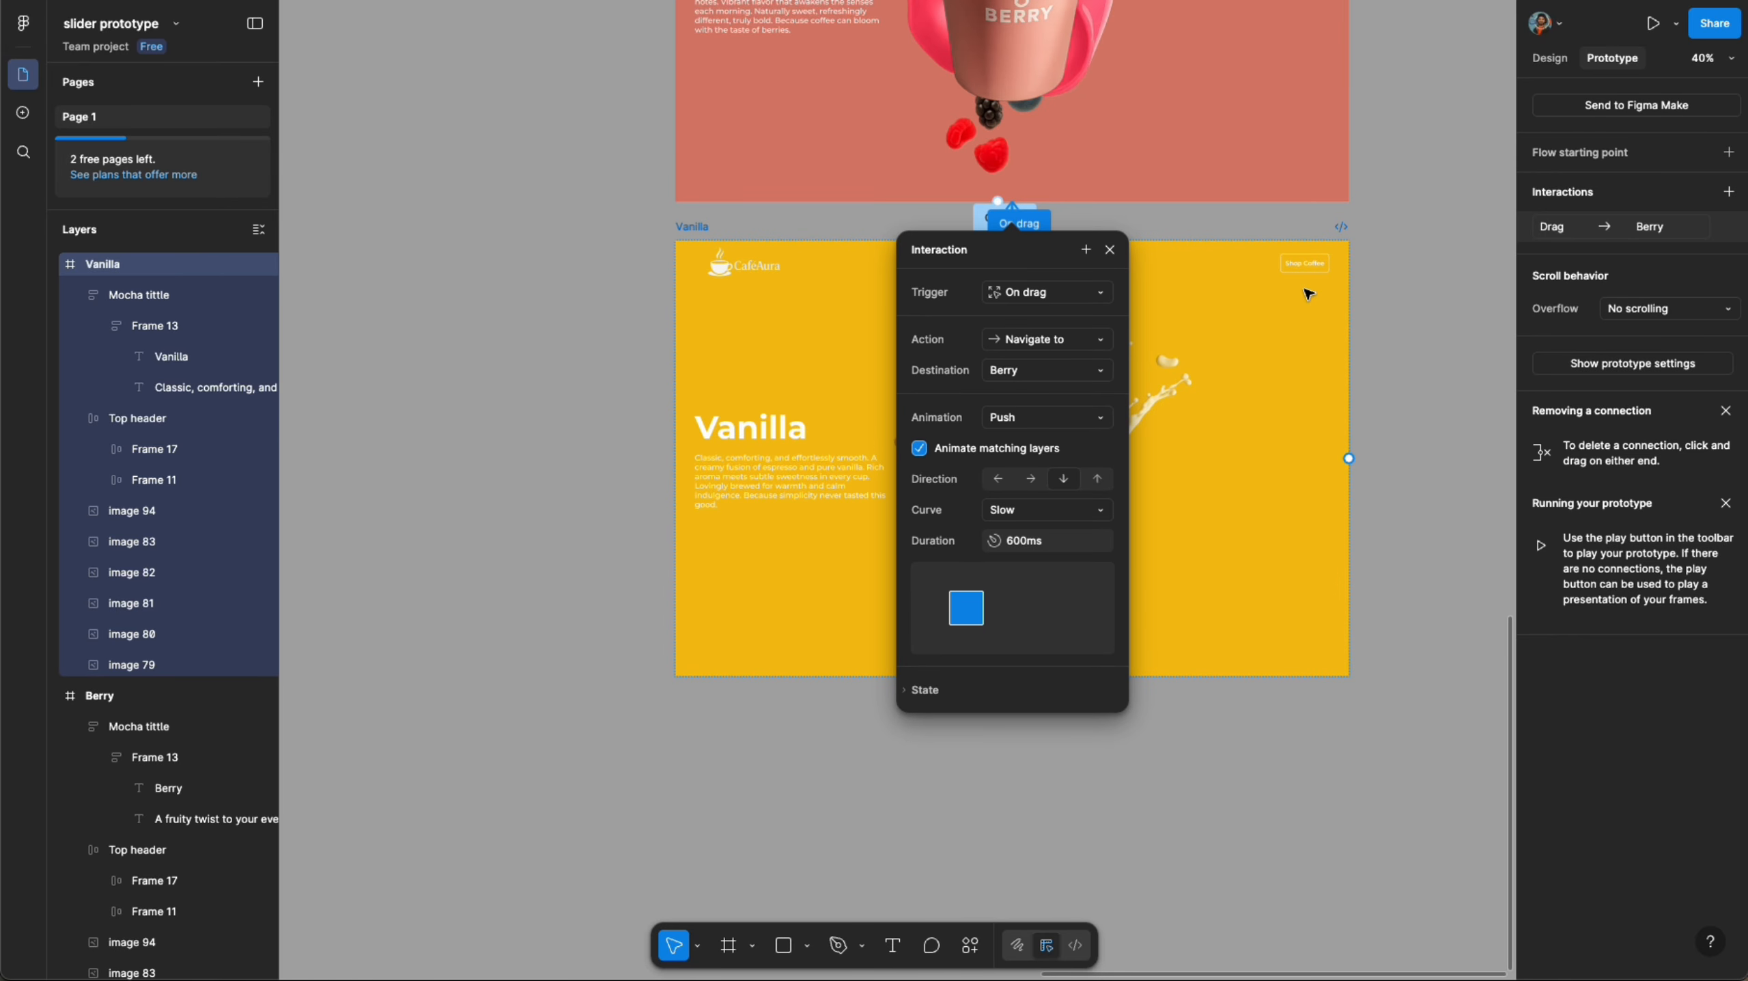
pyautogui.click(1453, 260)
# - Select the Mocha coffee frame and open the prototype playback options to preview it
pyautogui.scroll(-6, 1304, 247)
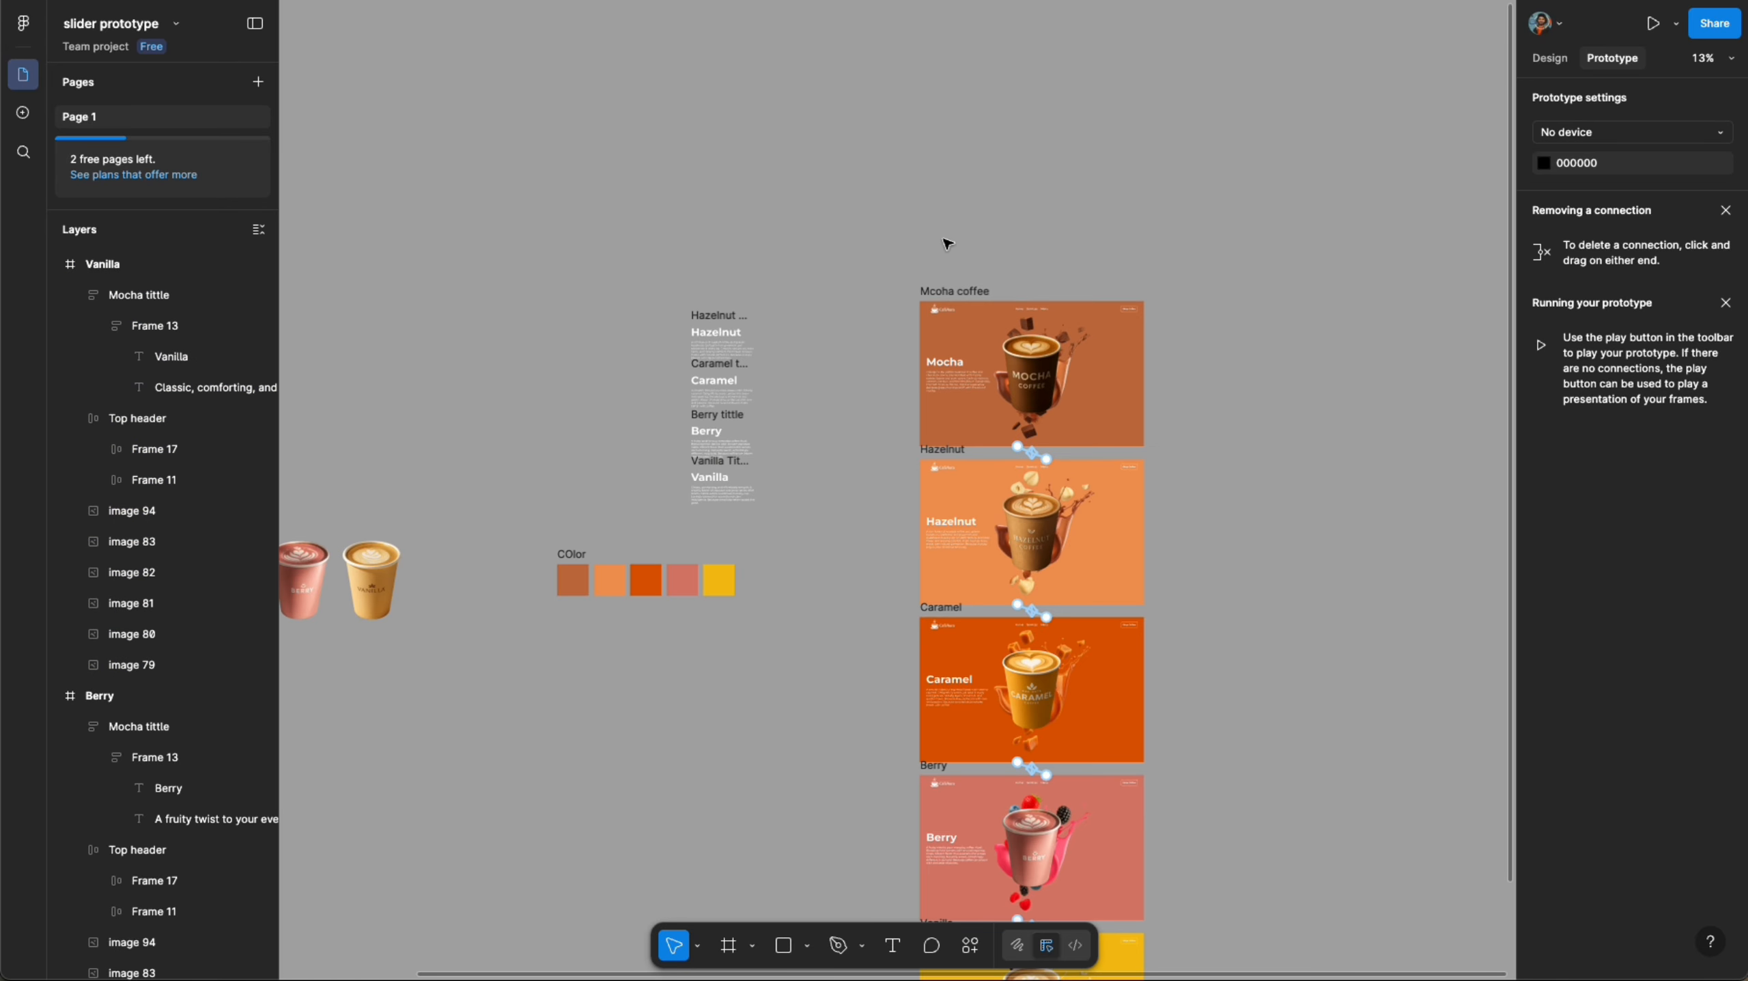
pyautogui.click(955, 290)
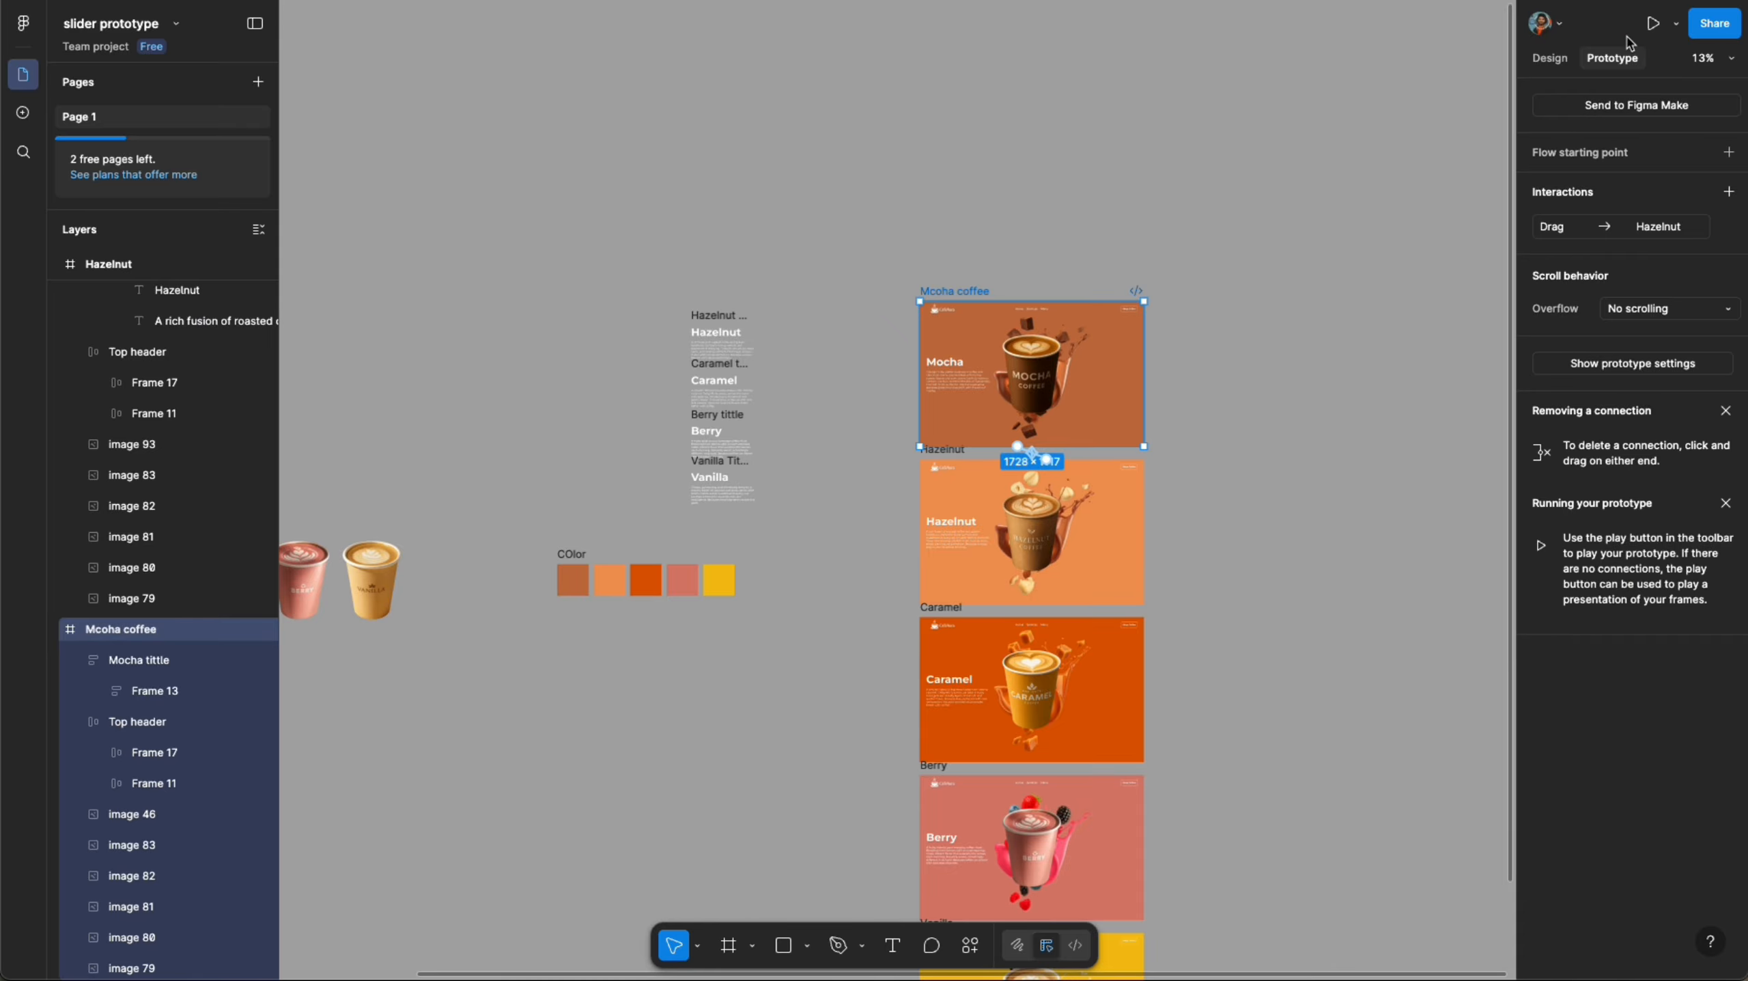
pyautogui.click(1676, 26)
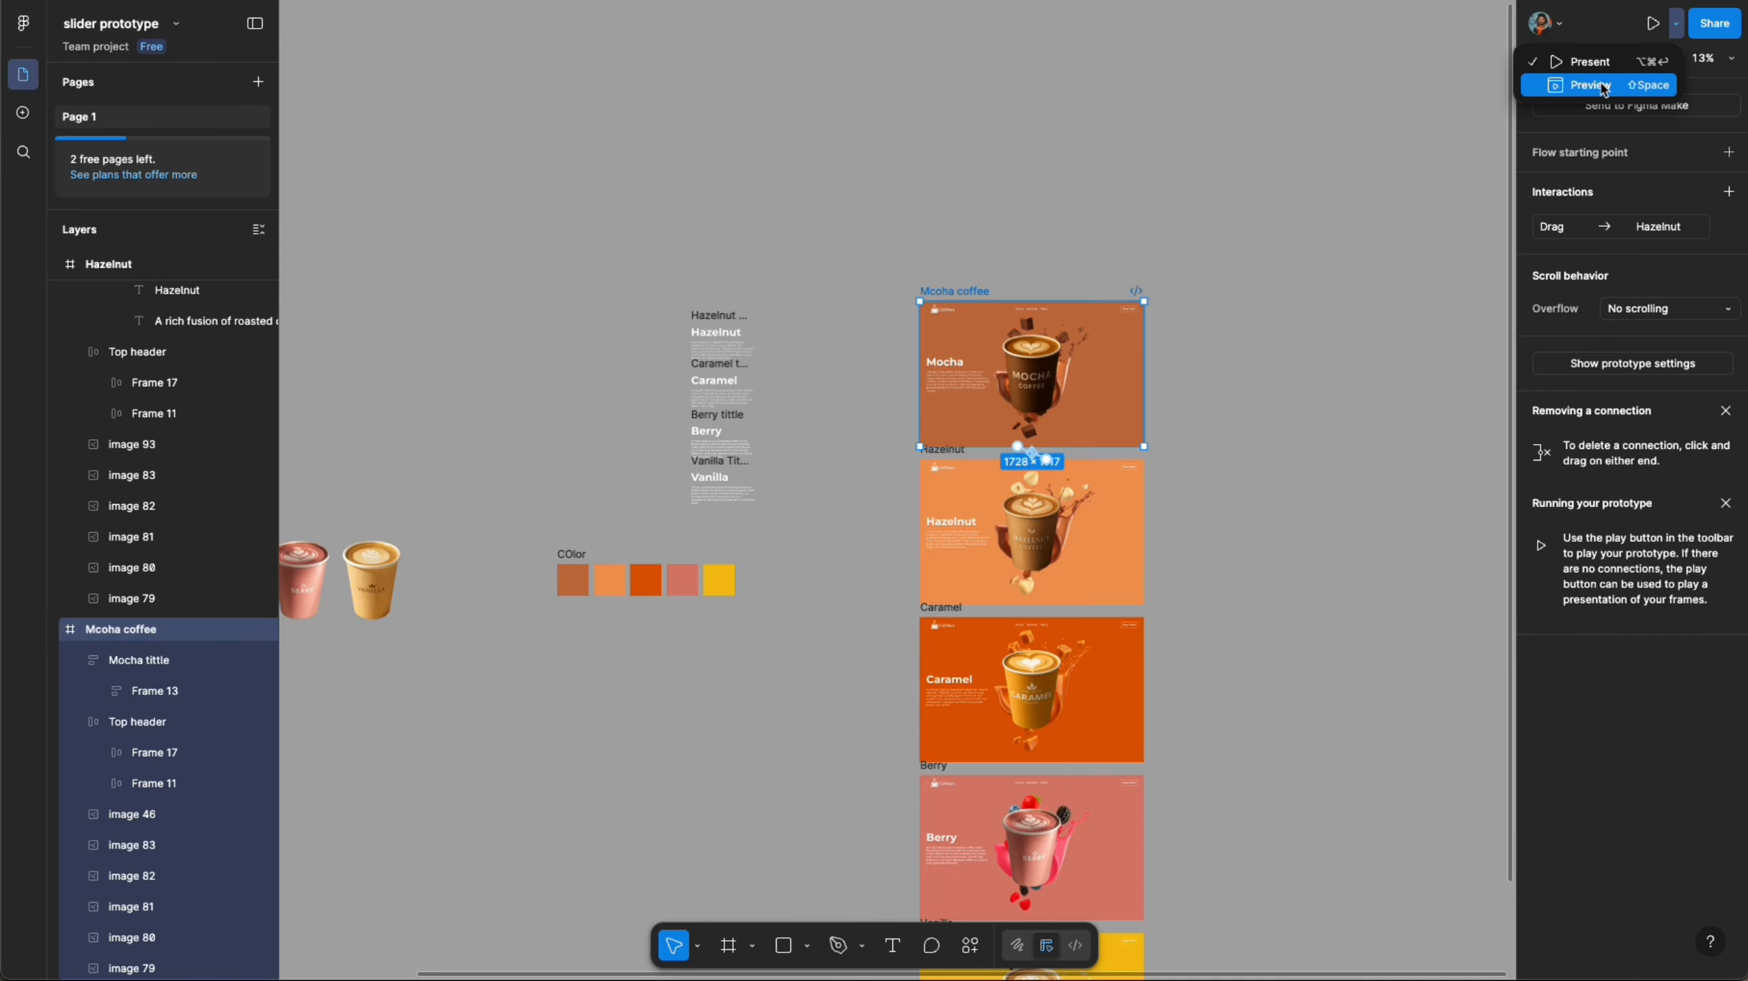